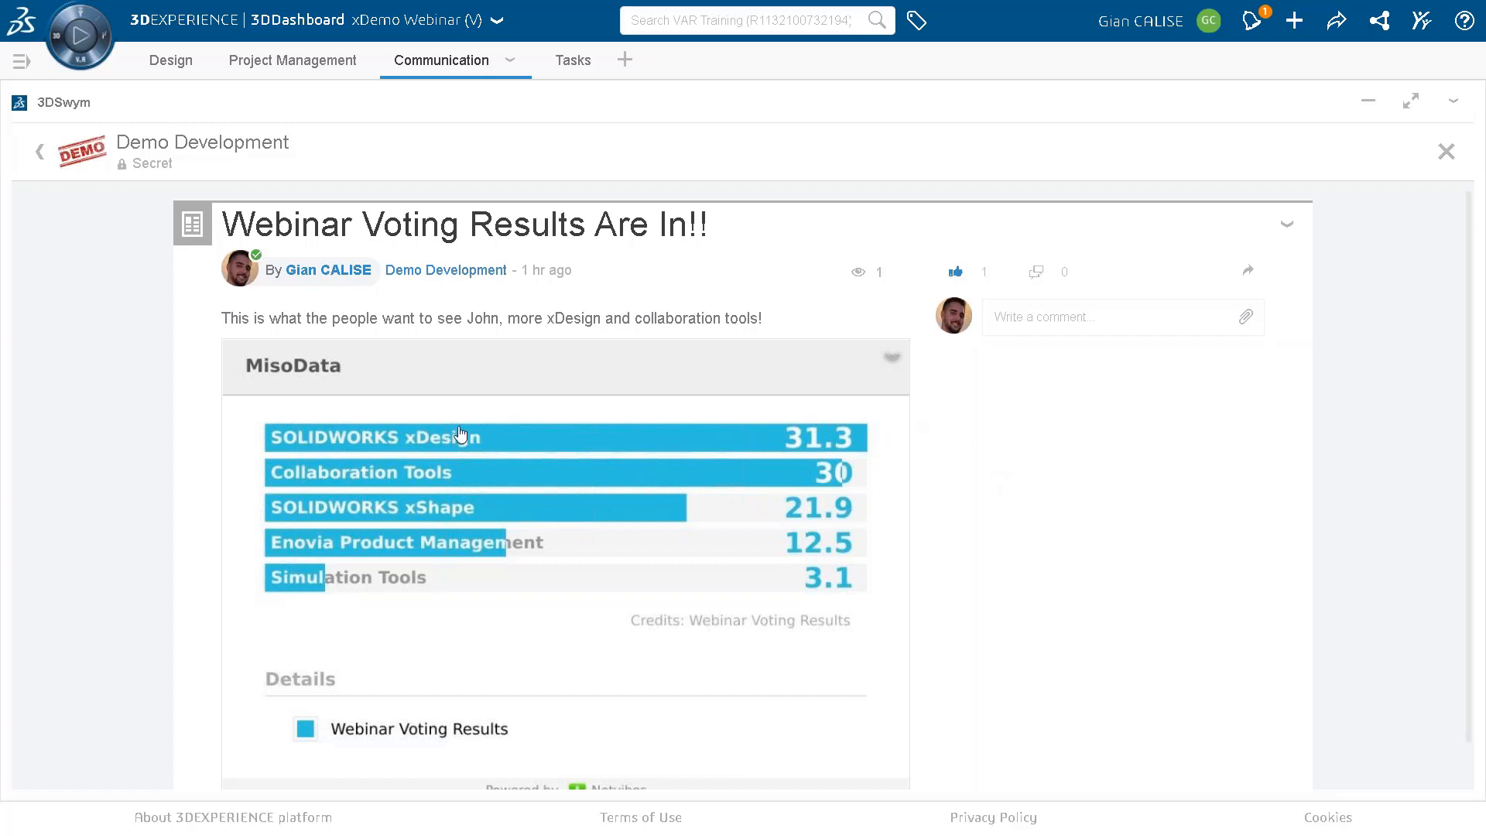
# Close the Webinar Voting Results post and look over the first posts in the Demo Development community feed.
pyautogui.click(1445, 151)
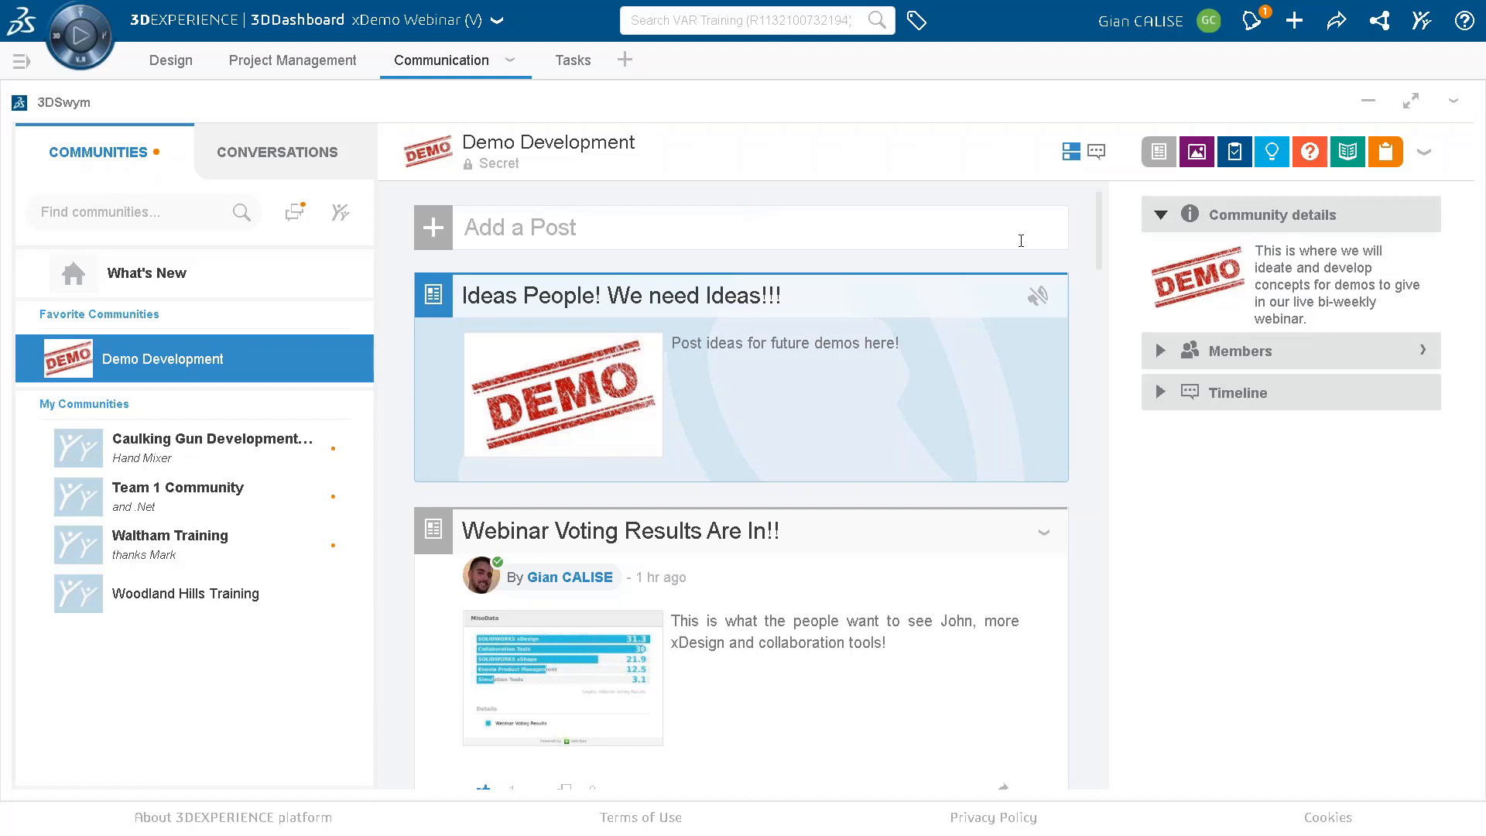
pyautogui.scroll(-5, 866, 269)
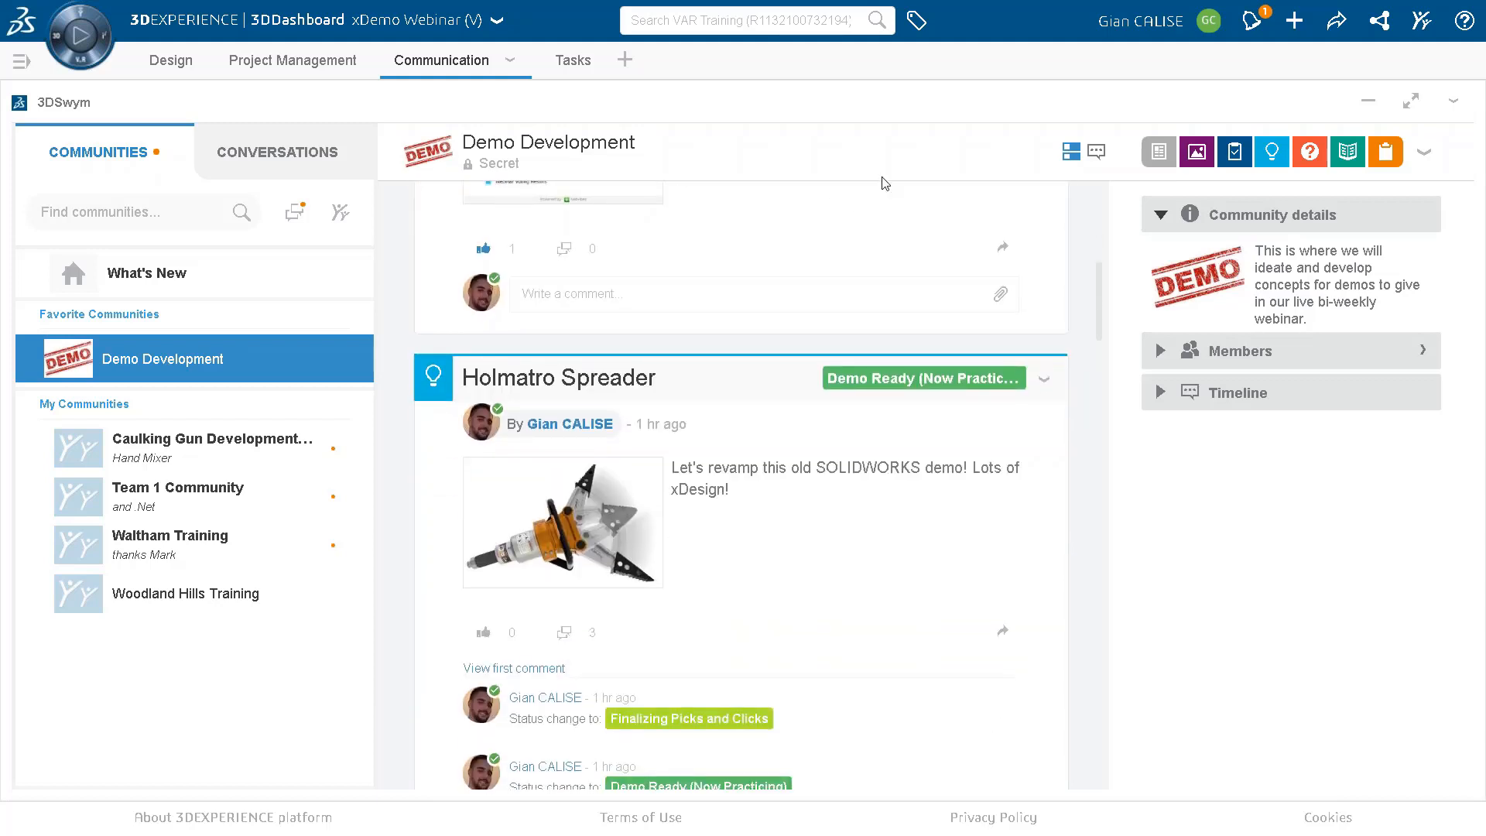
pyautogui.scroll(-3, 874, 232)
pyautogui.scroll(-3, 872, 244)
pyautogui.scroll(10, 868, 310)
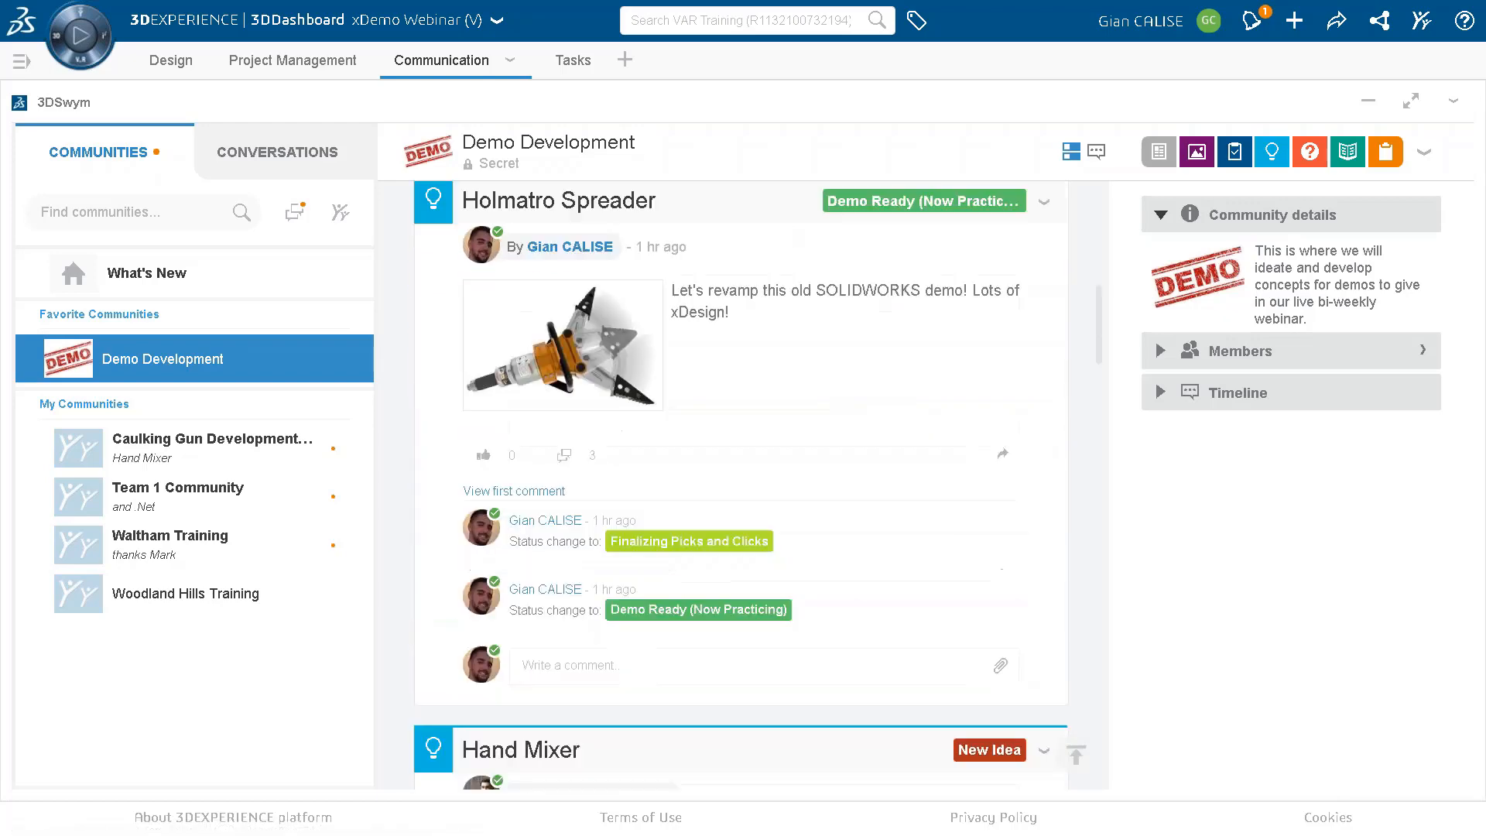
pyautogui.moveTo(432, 227)
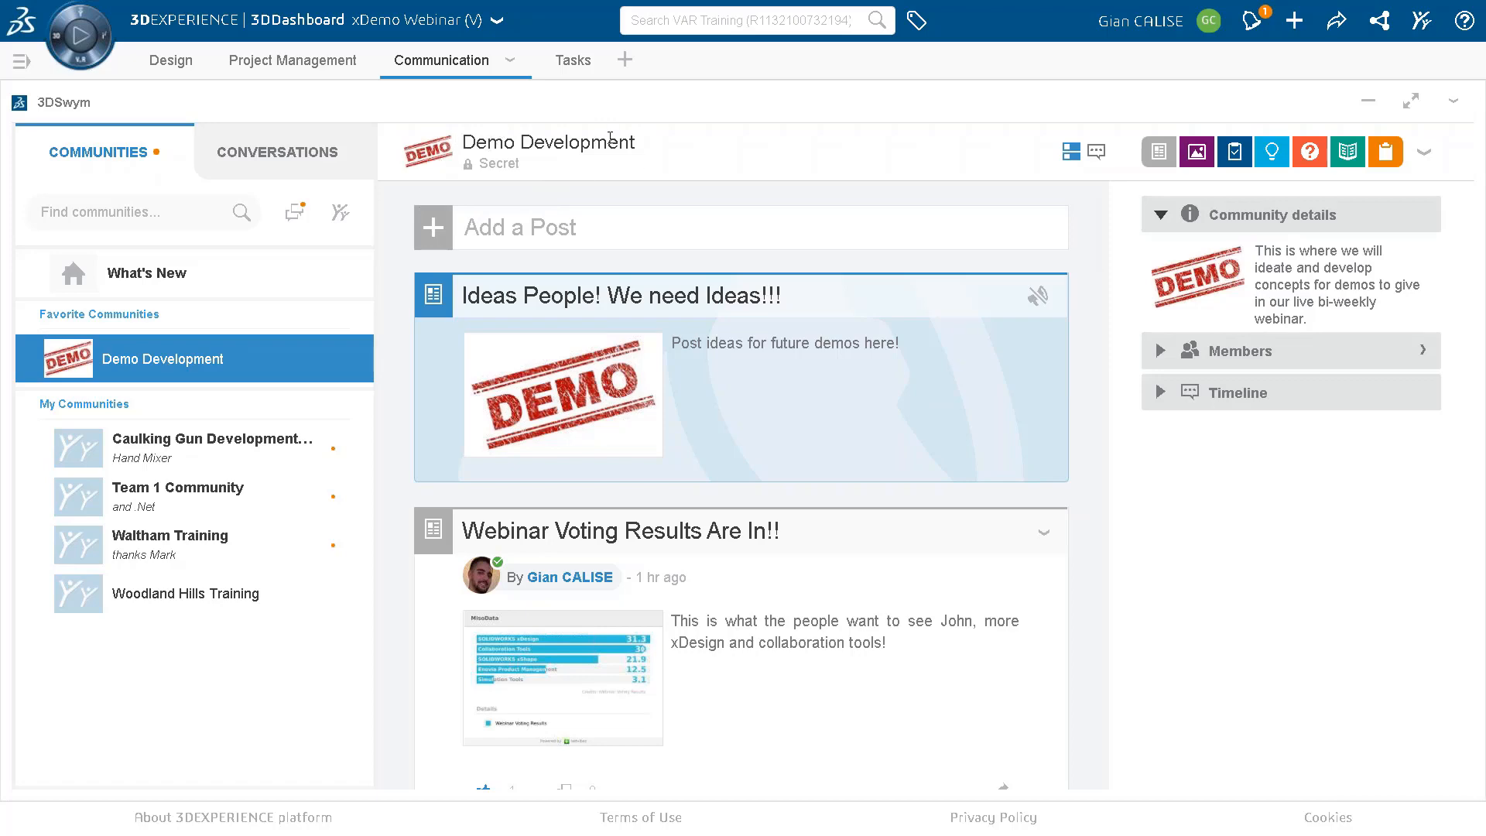
# Review the demo ideas and their statuses in the Demo Development feed, down to the Telison Chair idea.
pyautogui.scroll(-1, 911, 300)
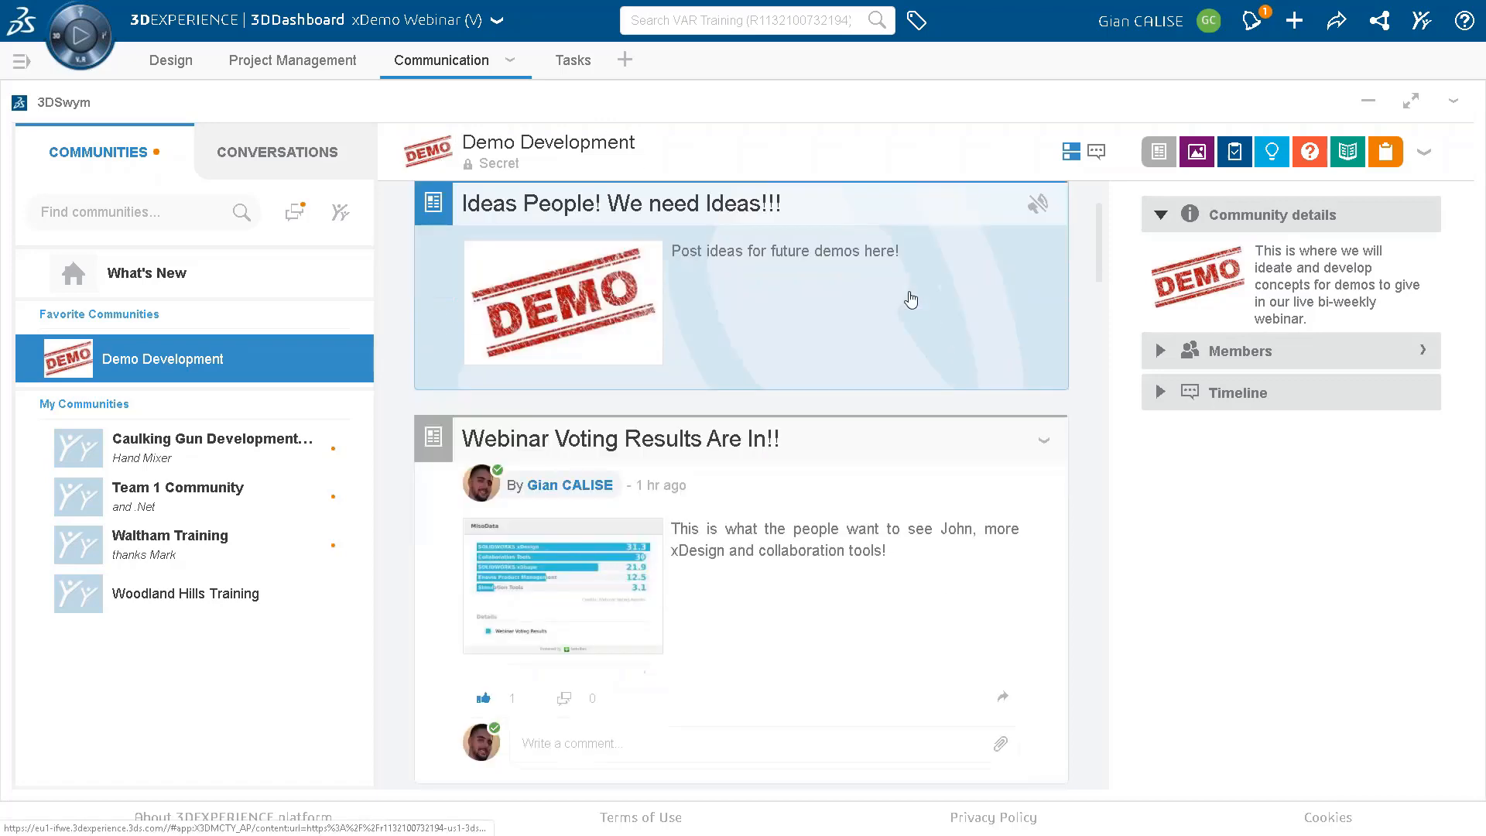
pyautogui.scroll(-15, 911, 300)
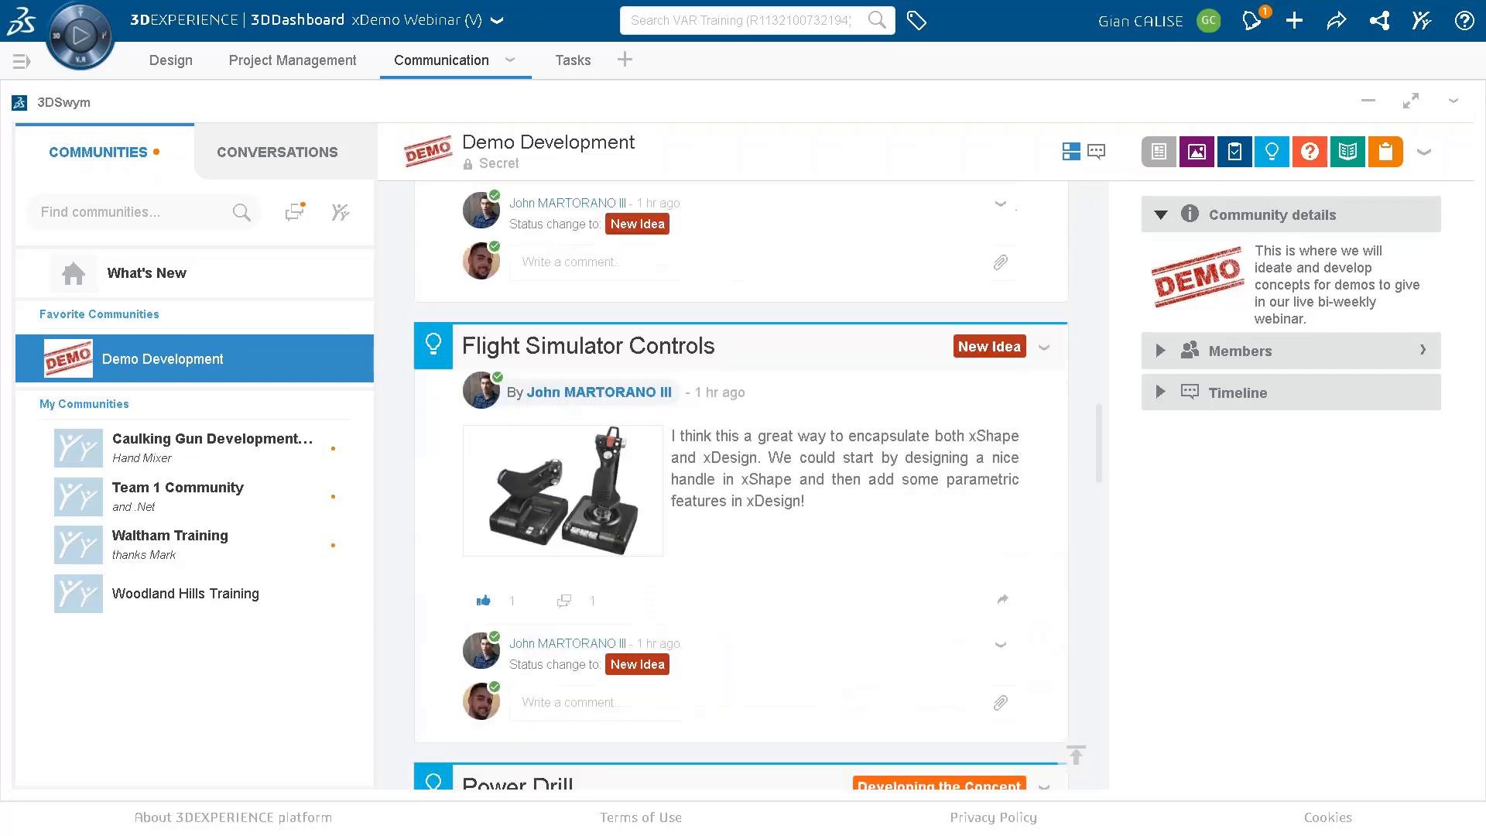
pyautogui.scroll(-10, 911, 300)
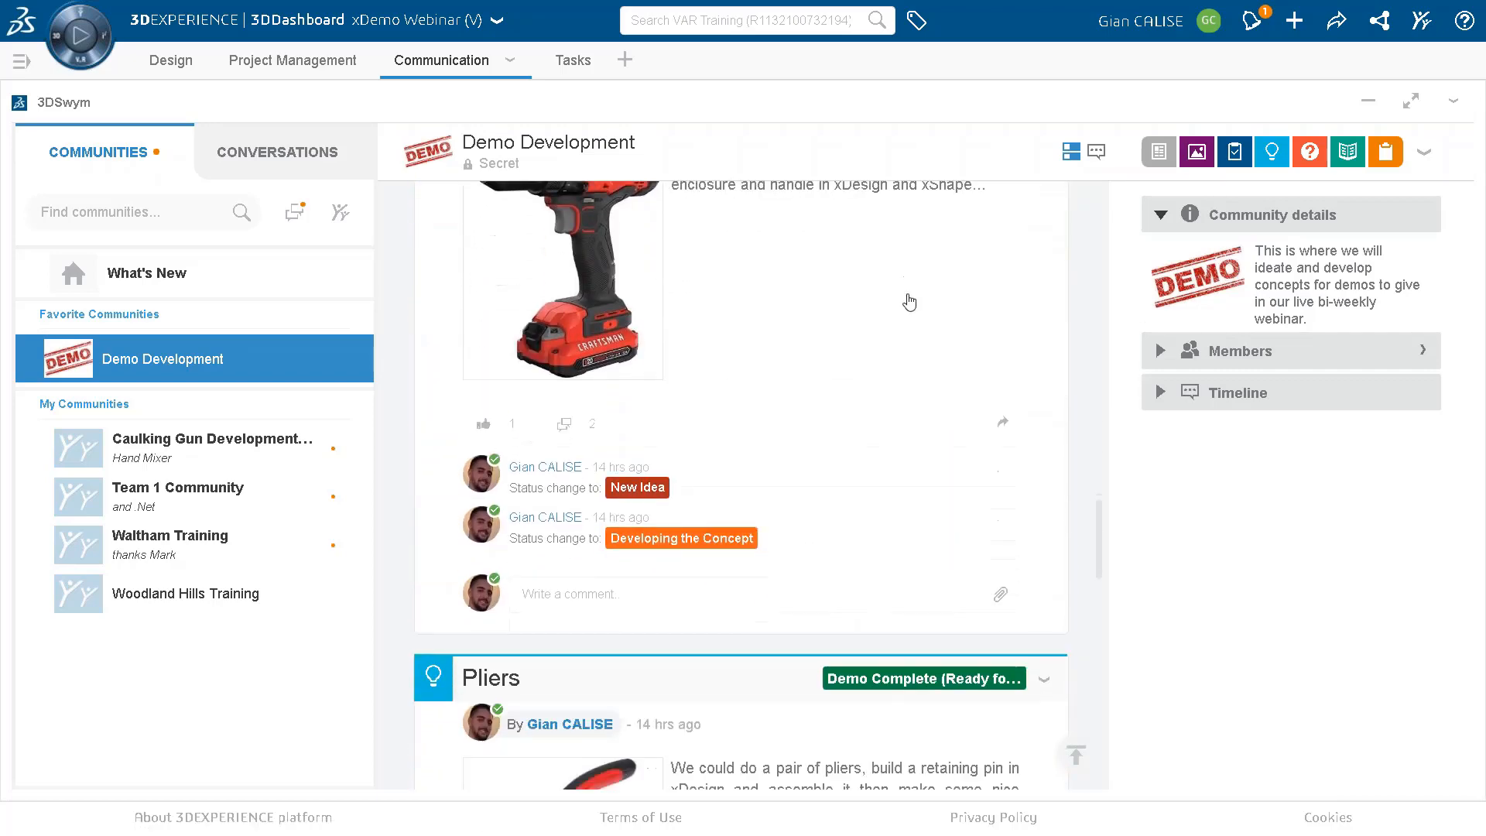
pyautogui.scroll(-10, 910, 302)
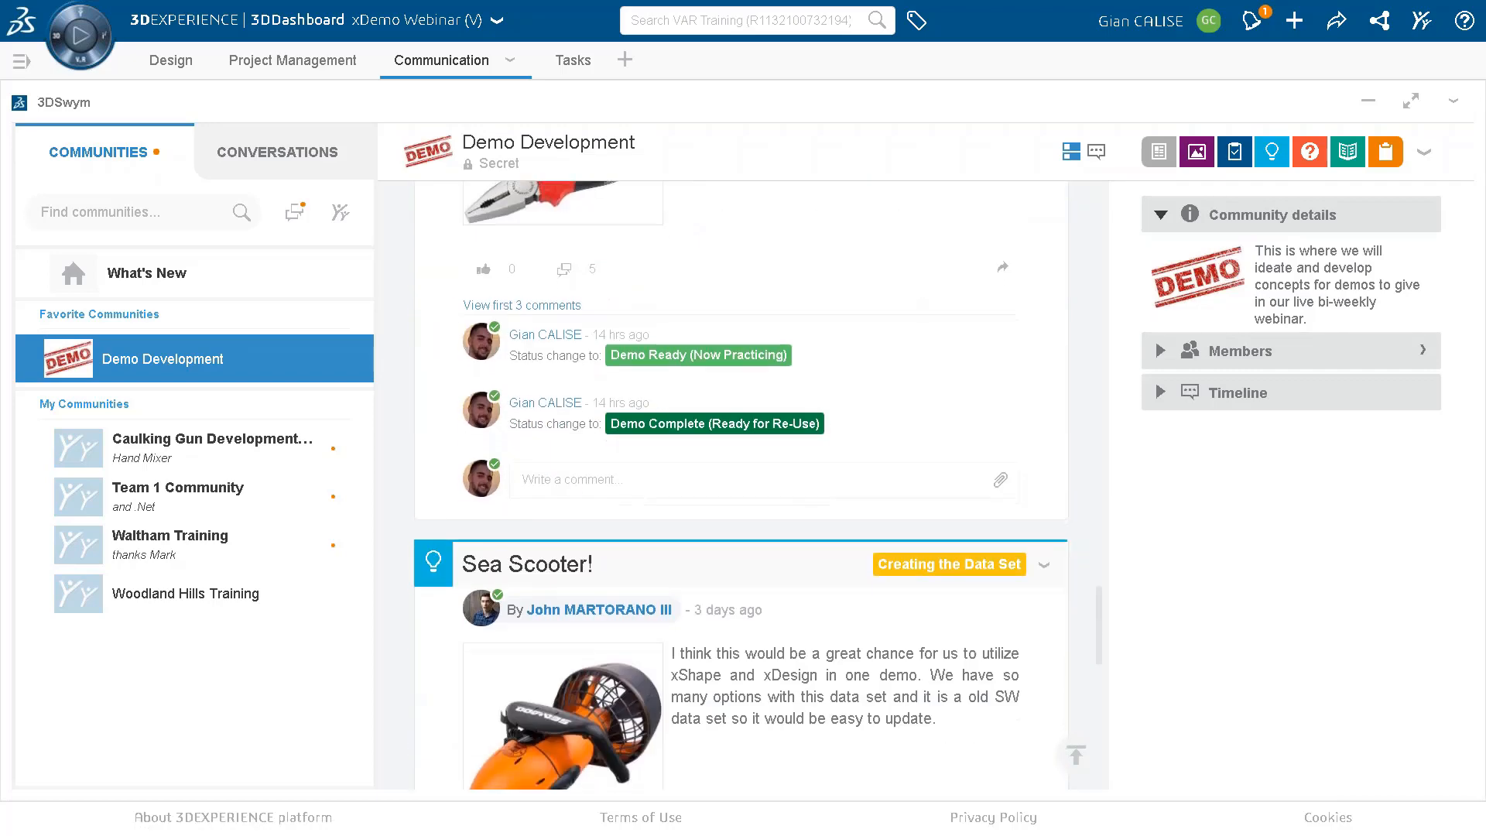
pyautogui.scroll(-4, 741, 483)
pyautogui.scroll(-6, 802, 331)
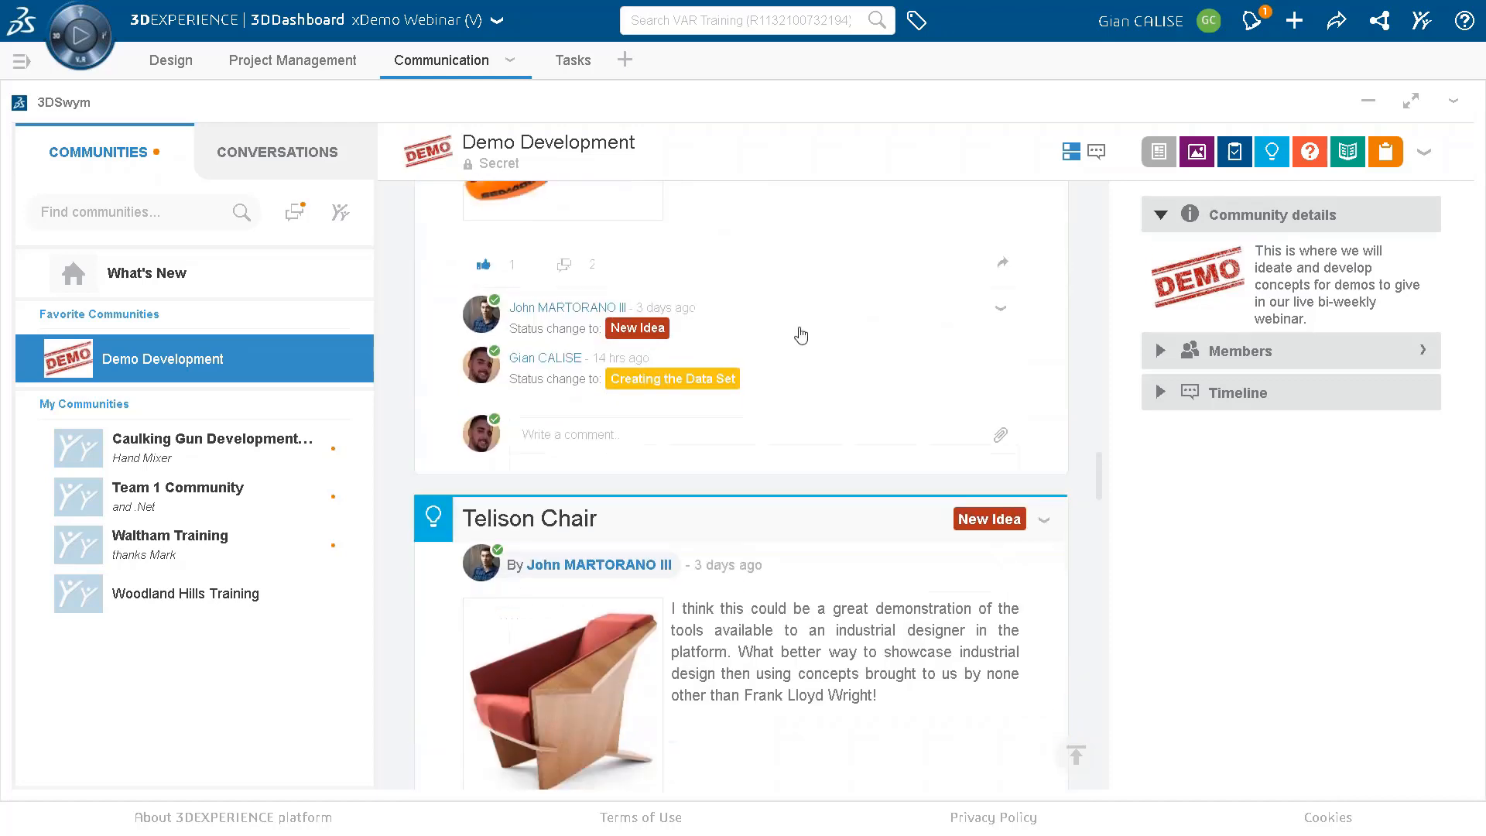
pyautogui.scroll(18, 805, 336)
pyautogui.scroll(12, 808, 340)
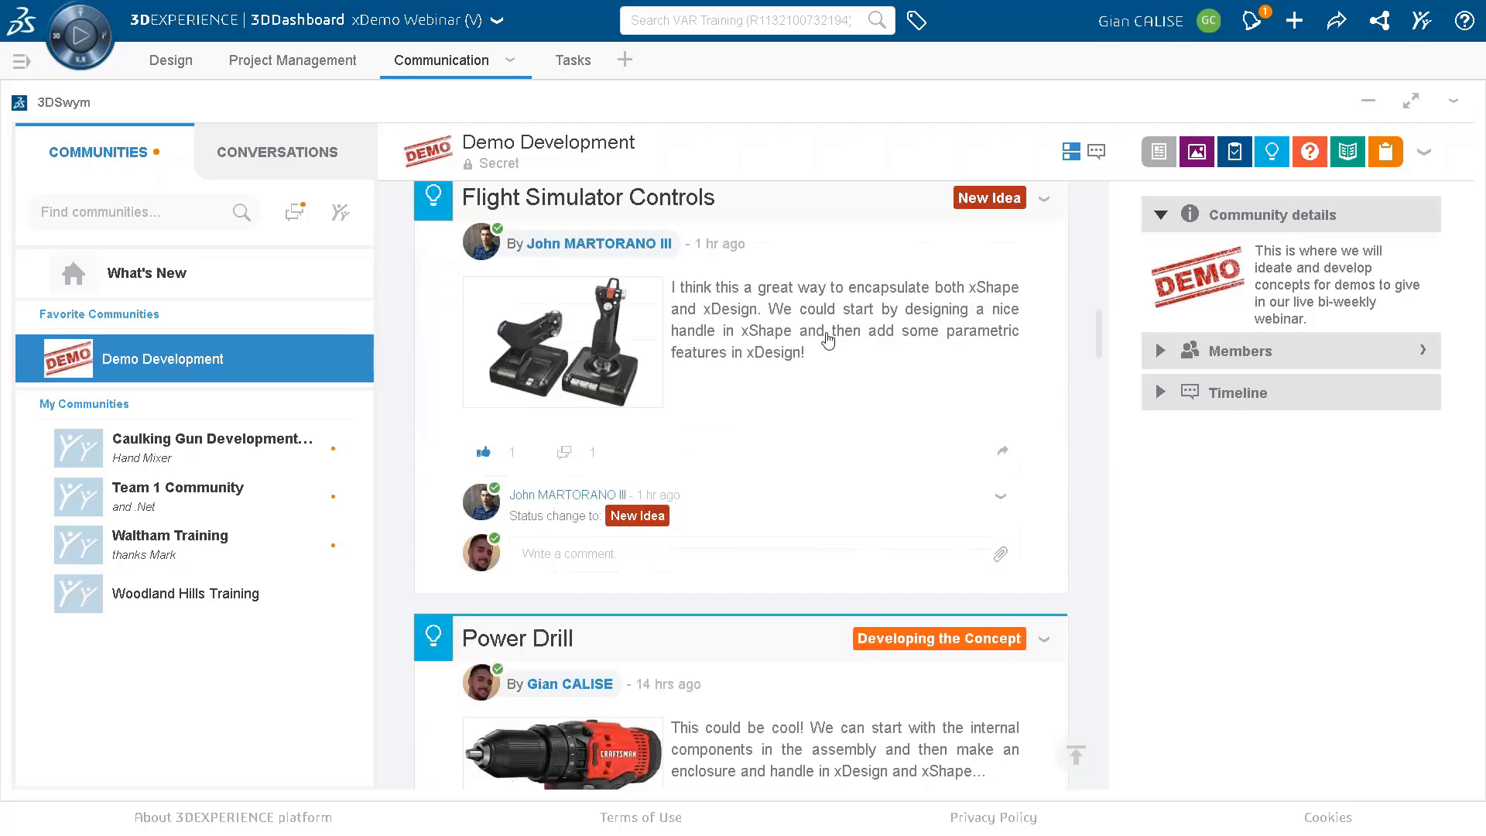
# Open the Demo Development community's settings at the idea status management section.
pyautogui.click(1422, 159)
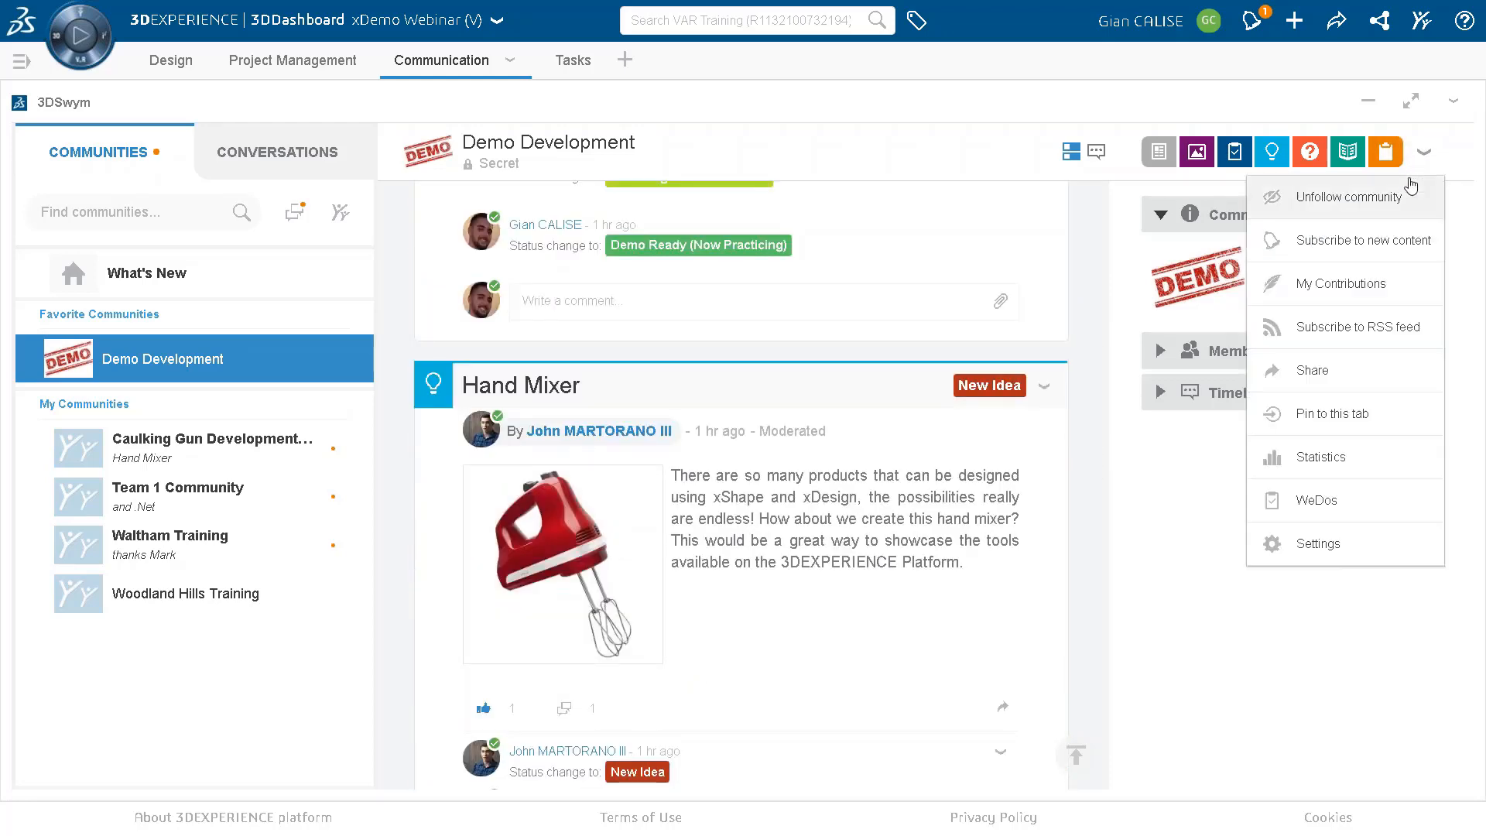
pyautogui.click(1342, 545)
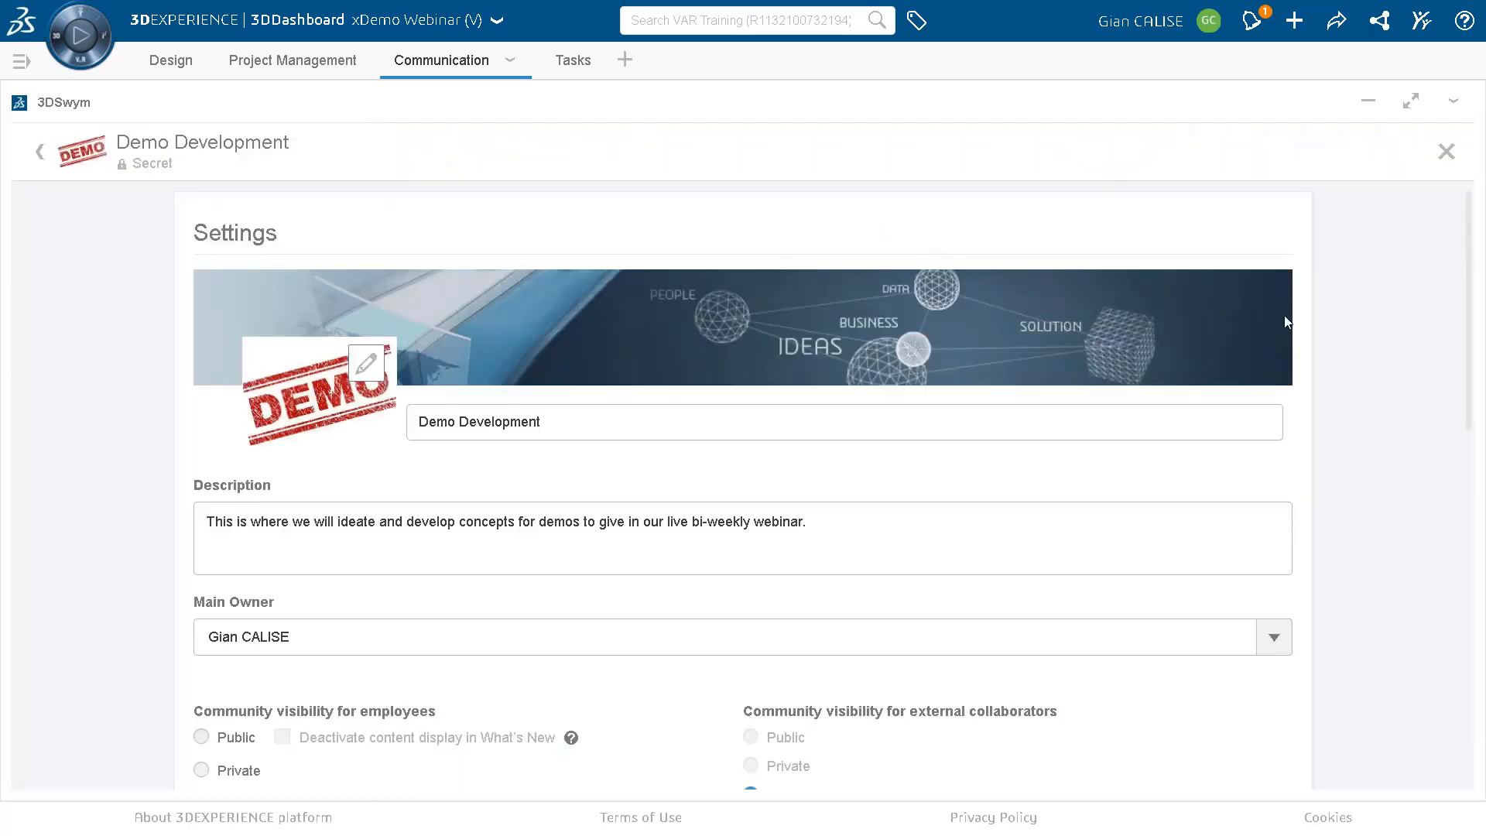
pyautogui.scroll(-10, 1287, 315)
pyautogui.scroll(-3, 1288, 314)
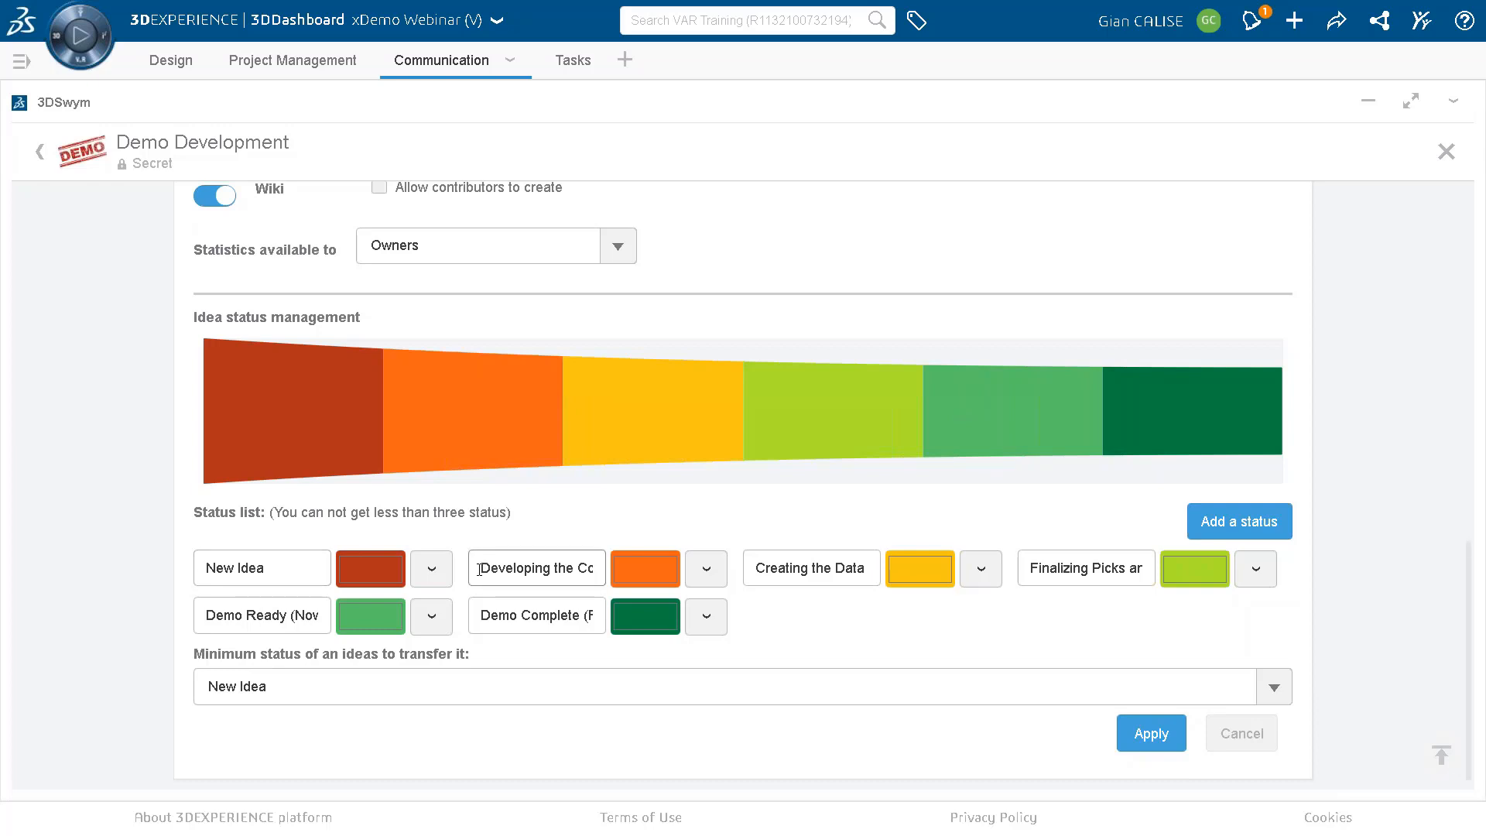
# Examine the full names of the idea statuses from Developing the Concept to Demo Complete (Ready for Re-Use).
pyautogui.moveTo(479, 569); pyautogui.dragTo(736, 736)
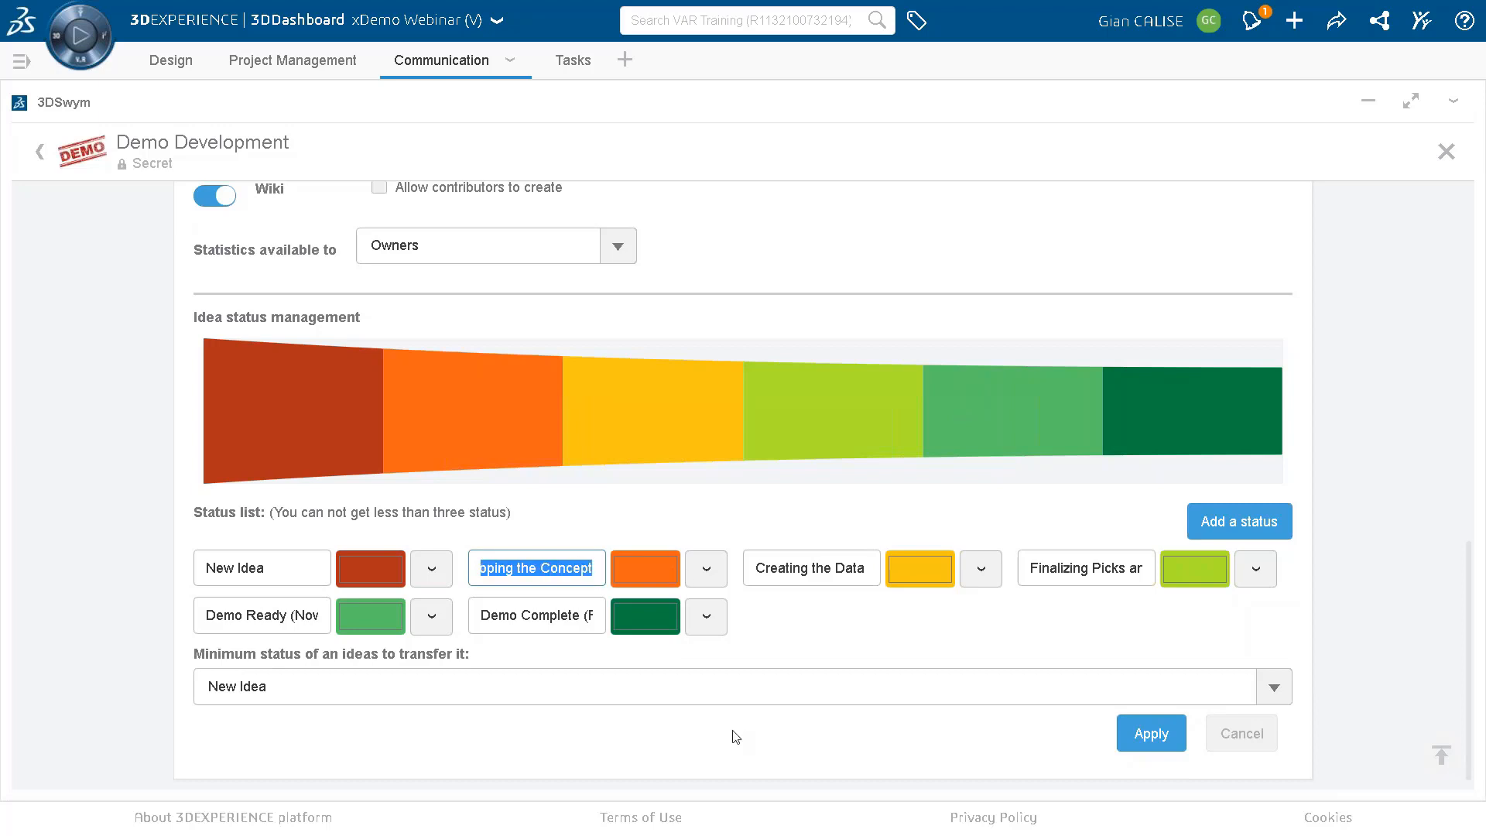
pyautogui.moveTo(759, 568); pyautogui.dragTo(909, 573)
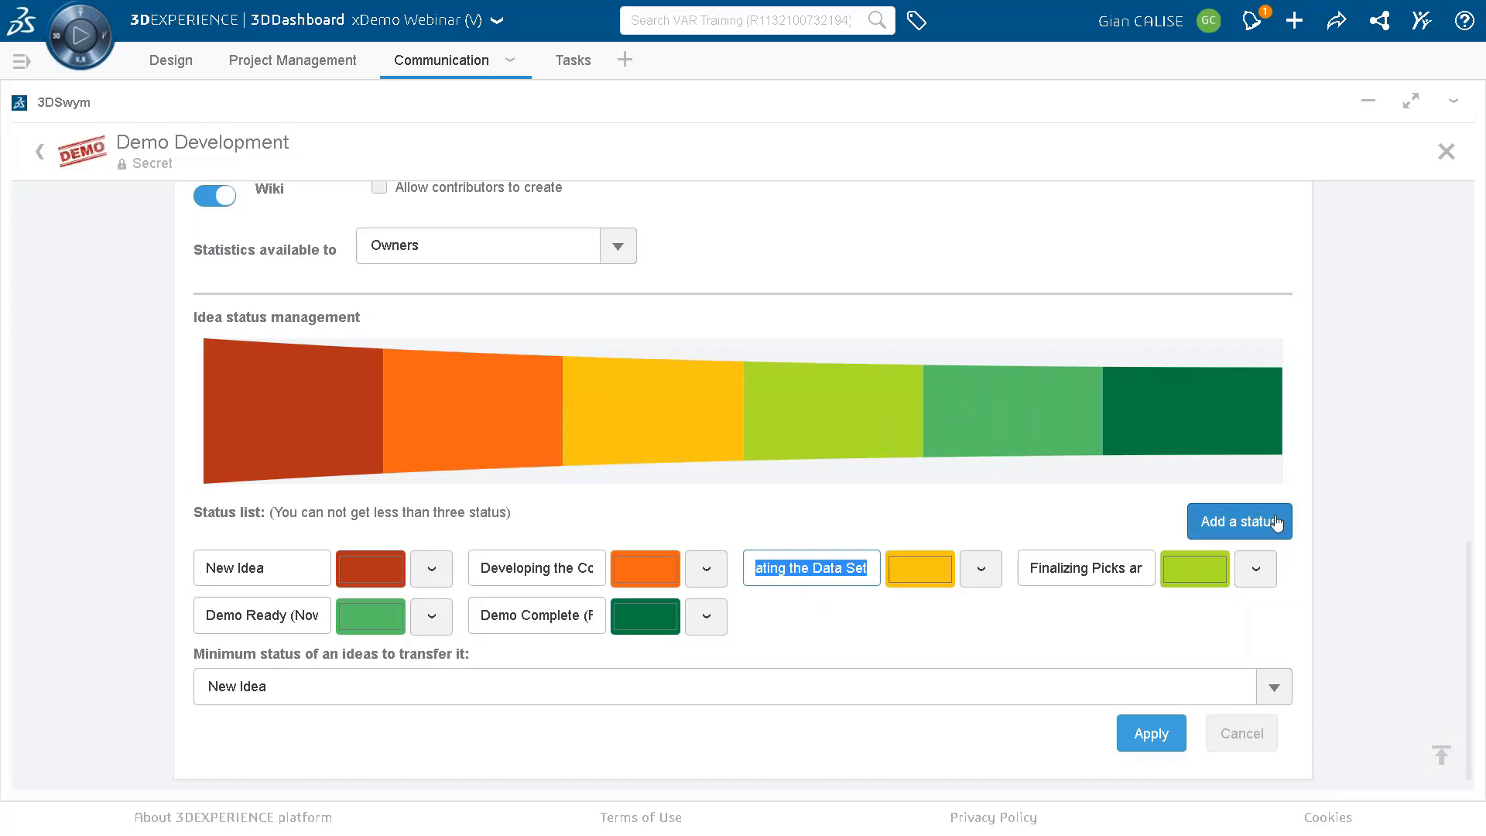
pyautogui.moveTo(1028, 578); pyautogui.dragTo(1185, 565)
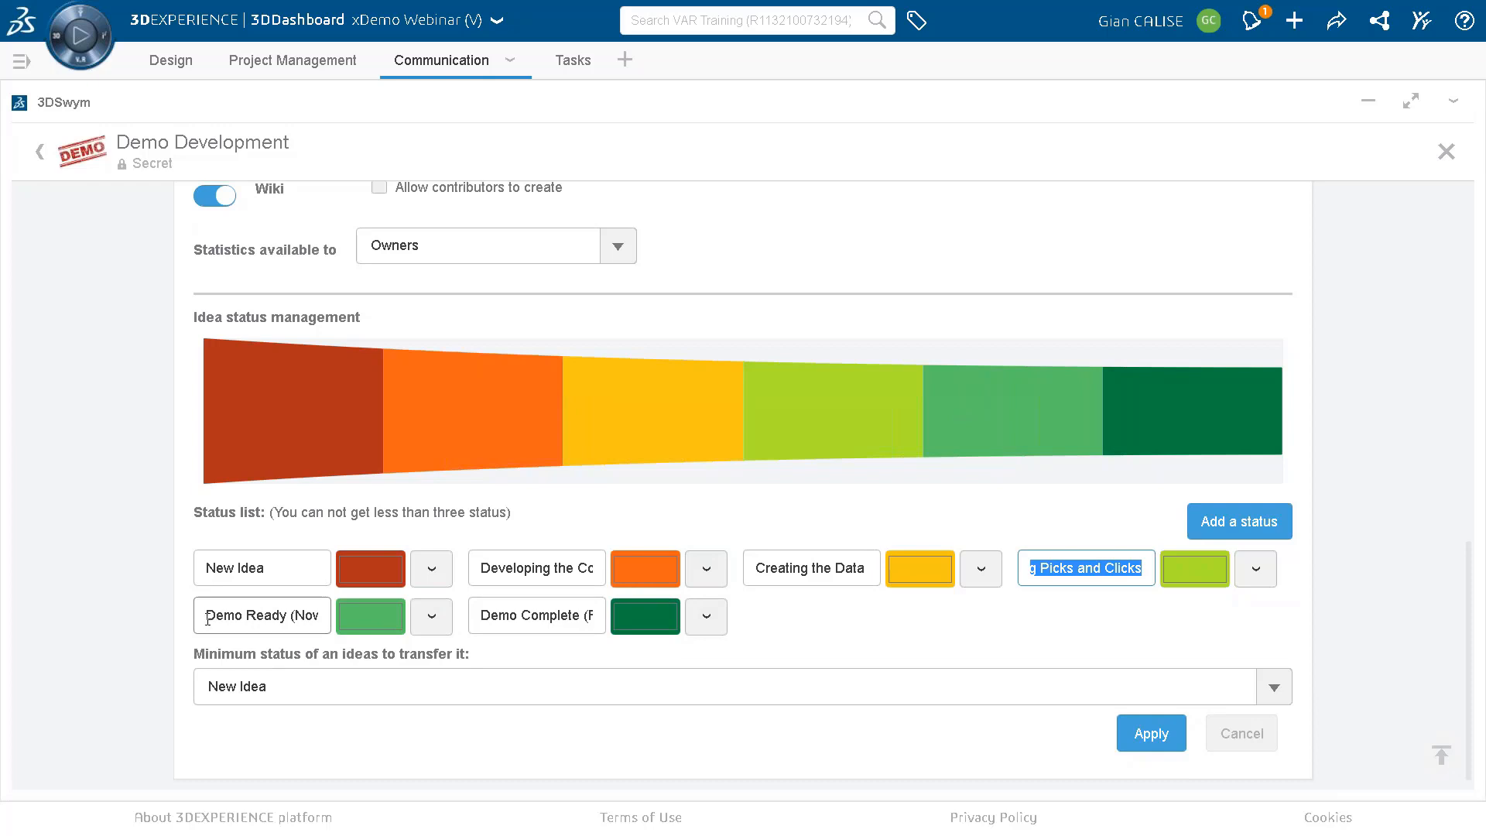
pyautogui.moveTo(208, 620); pyautogui.dragTo(362, 619)
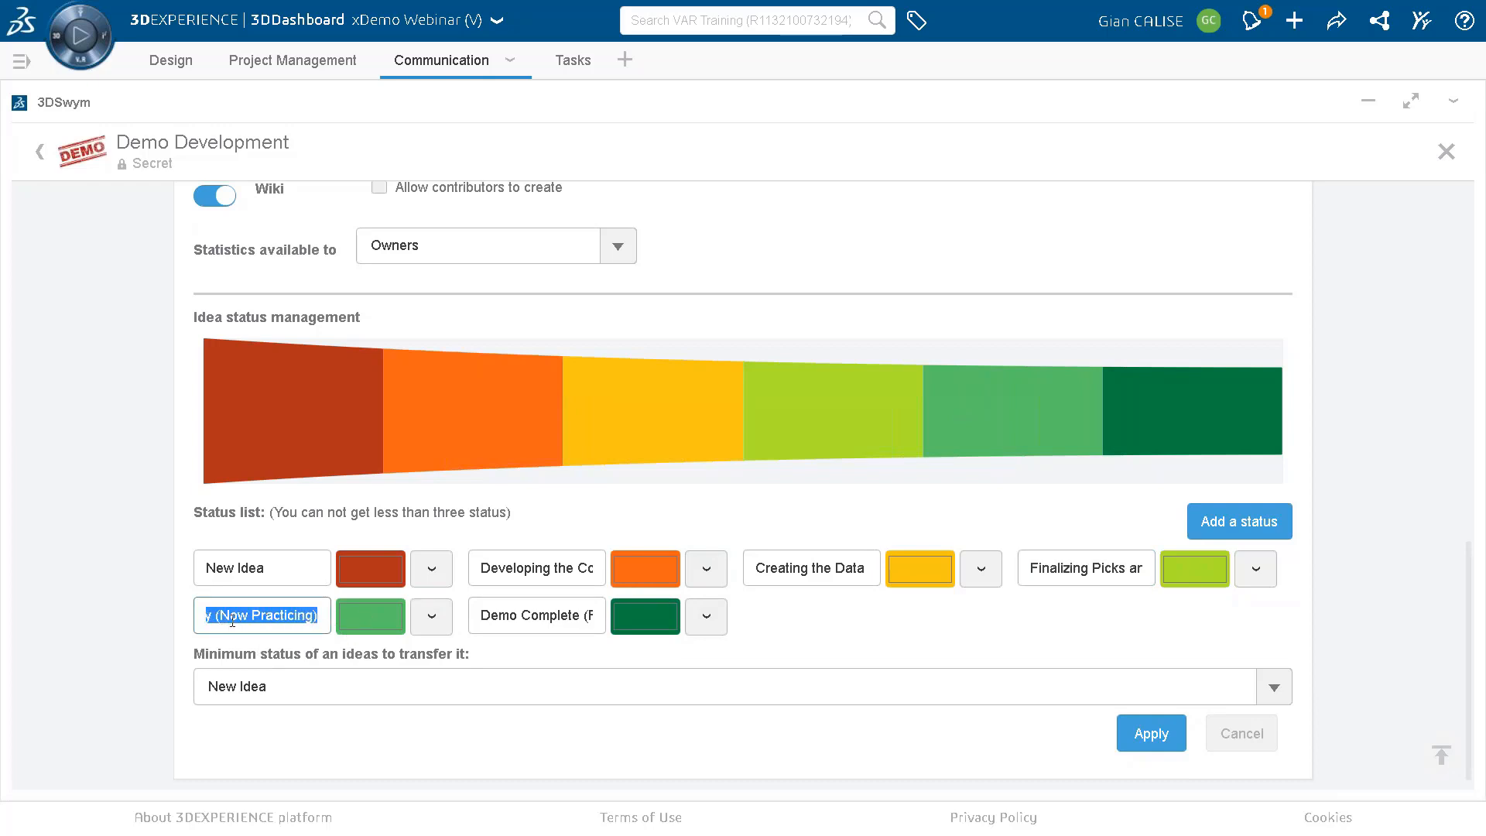
pyautogui.moveTo(483, 617); pyautogui.dragTo(672, 615)
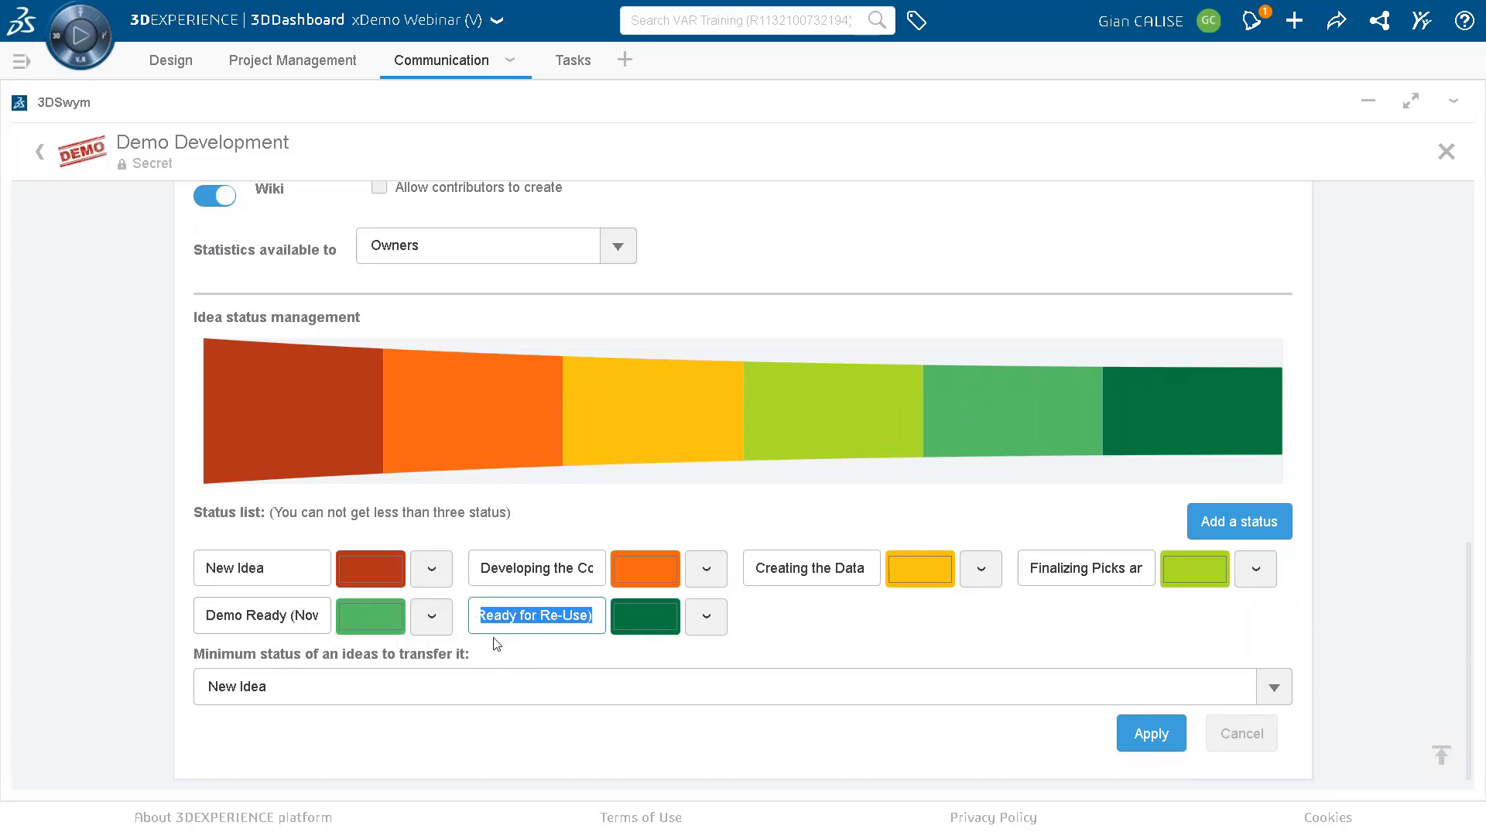
pyautogui.click(599, 615)
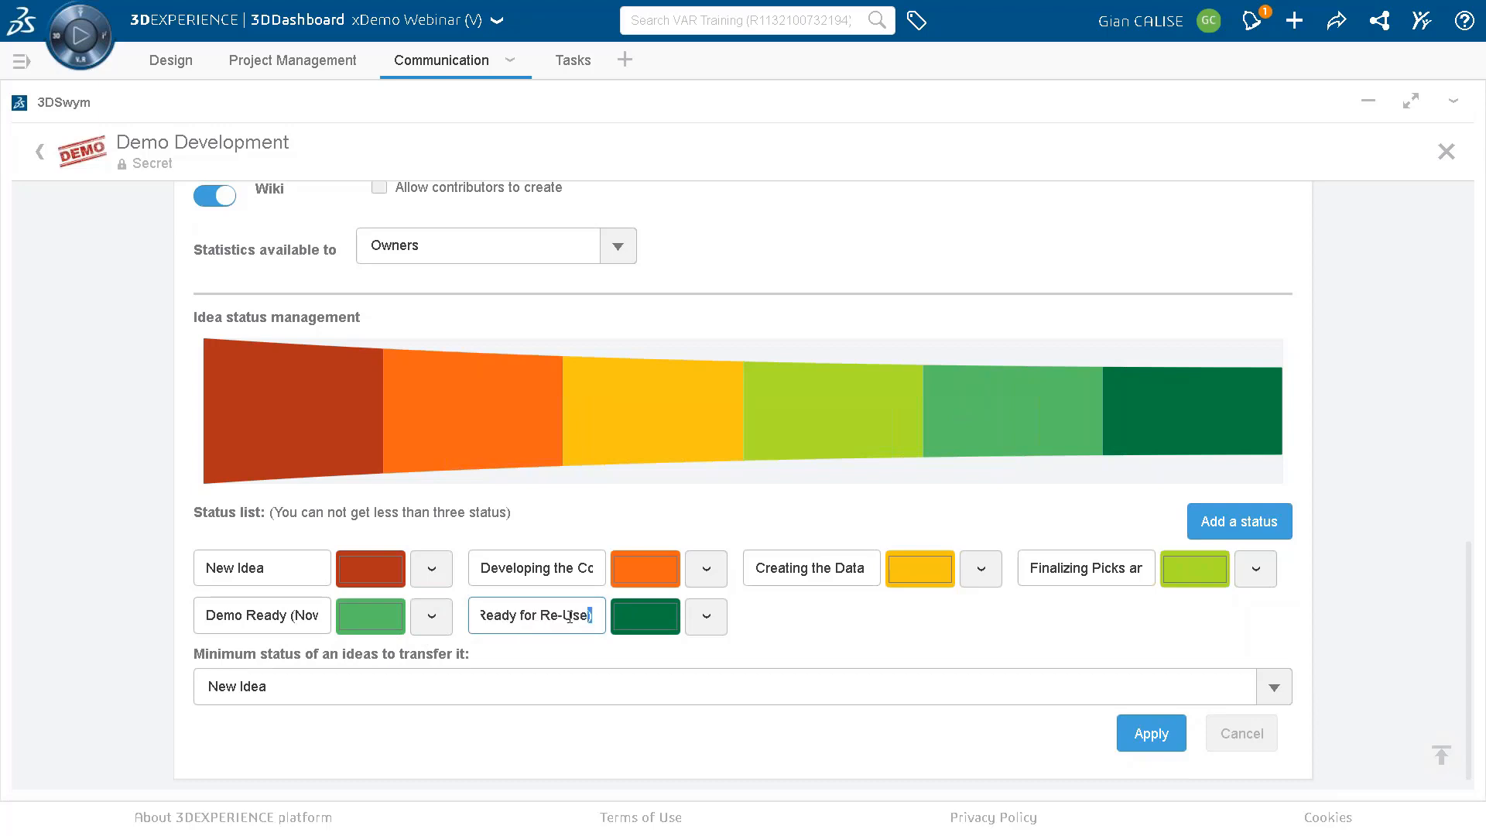
pyautogui.moveTo(570, 617); pyautogui.dragTo(432, 624)
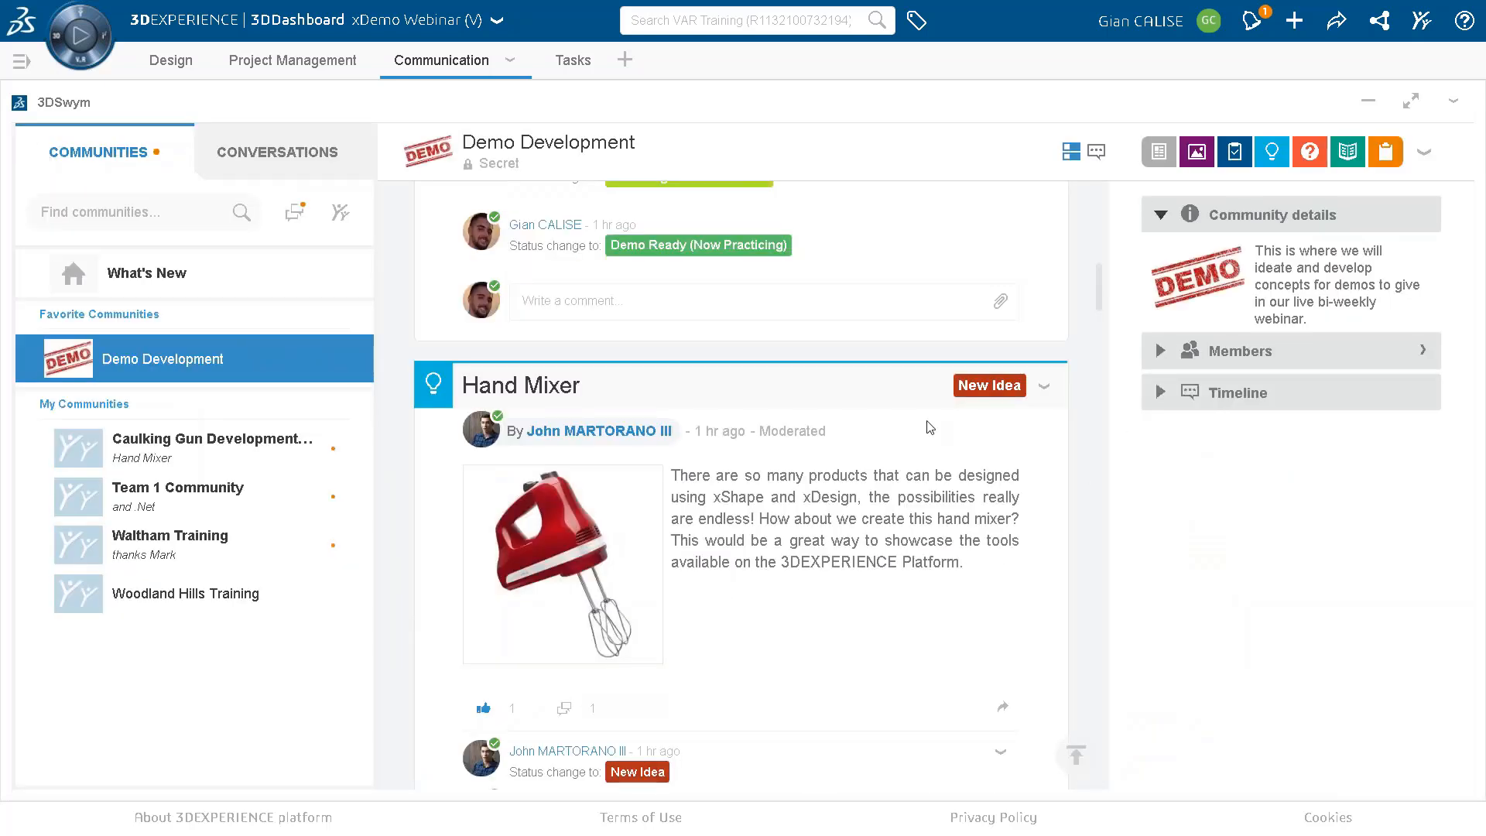
# Filter the Demo Development community feed to ideas only and look through the idea posts.
pyautogui.scroll(10, 930, 428)
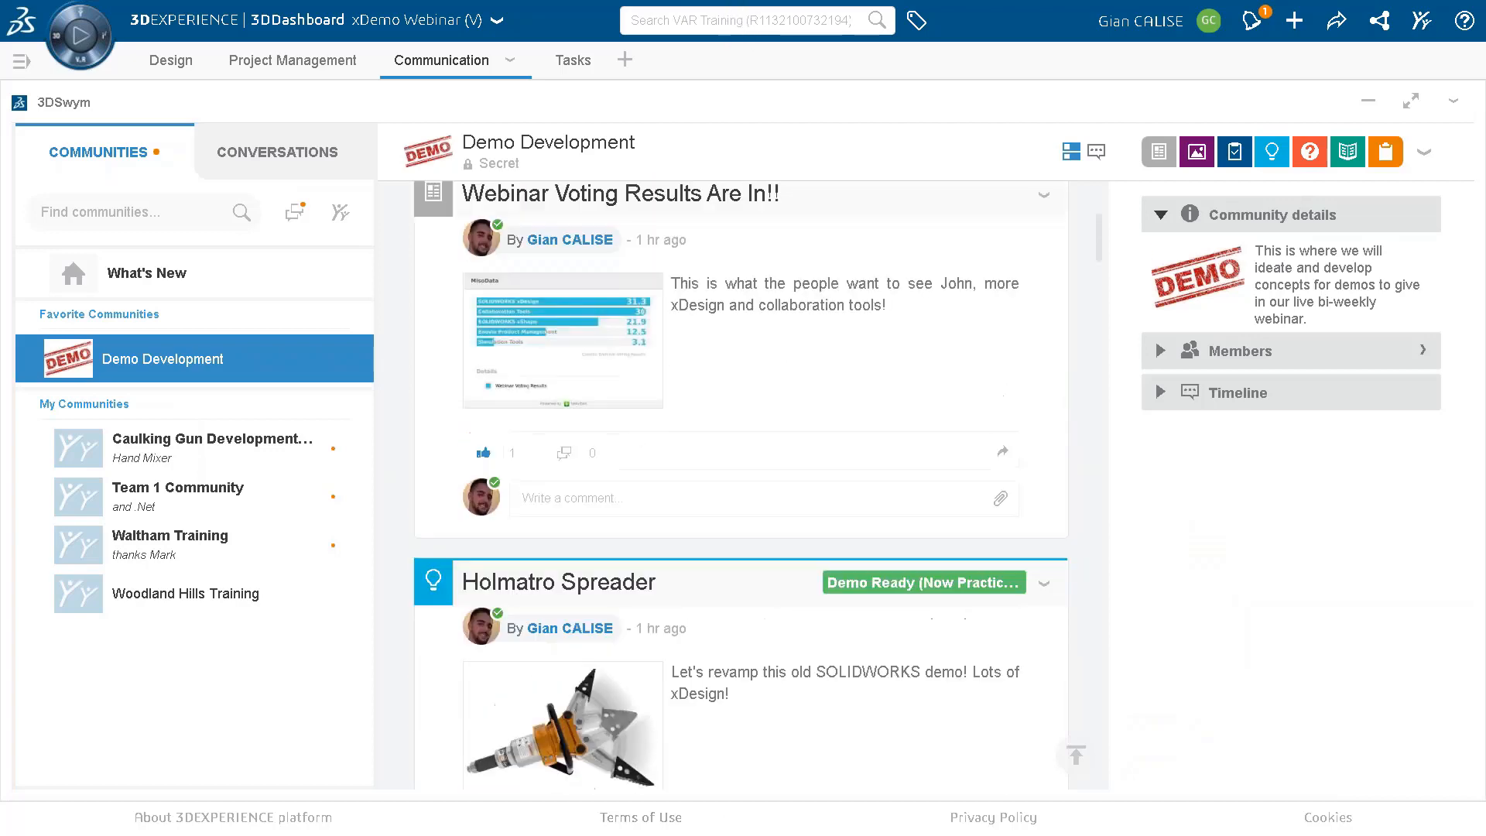
pyautogui.scroll(4, 936, 391)
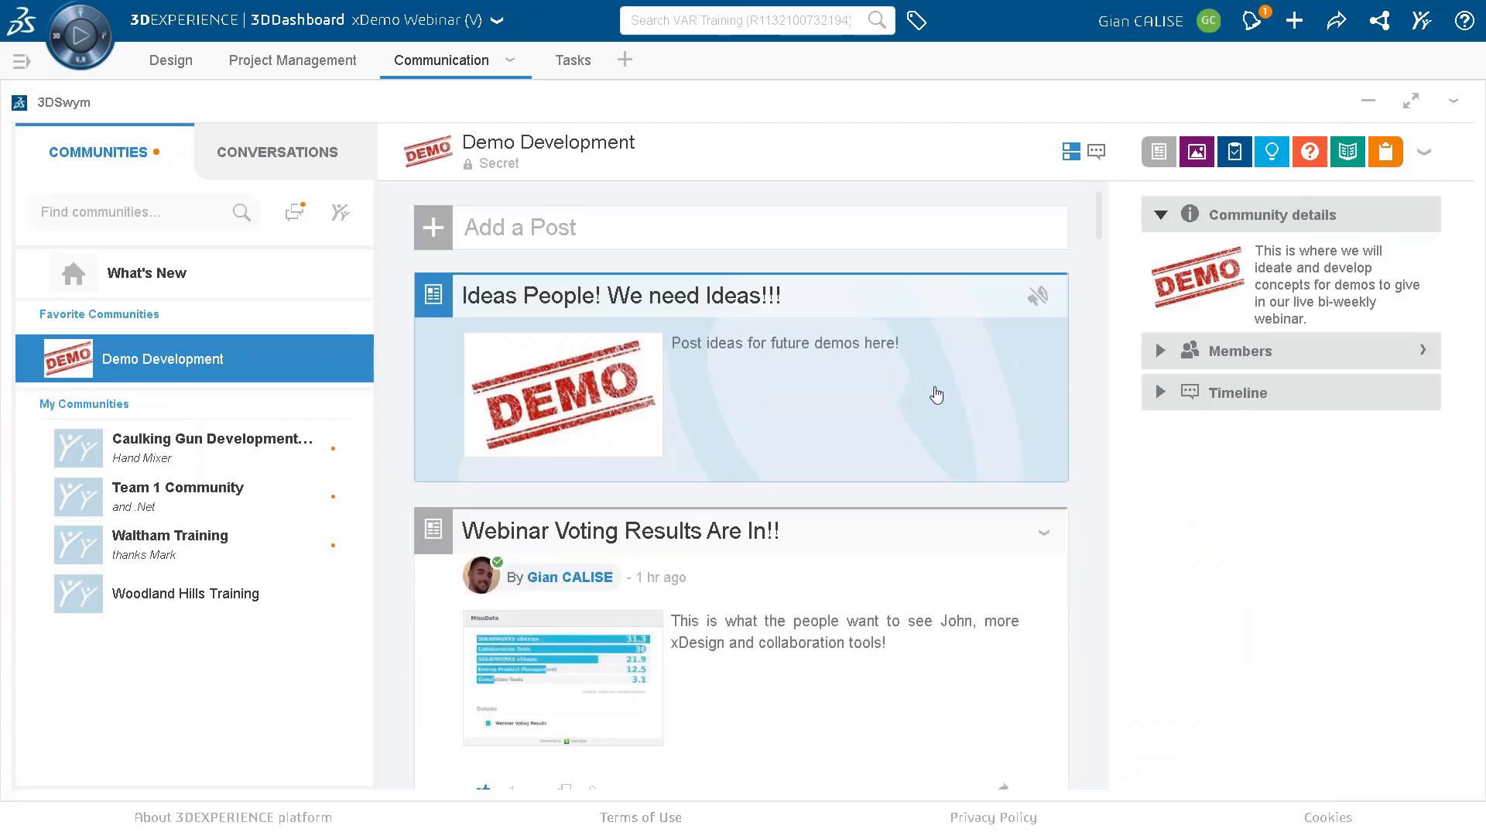
pyautogui.click(1270, 154)
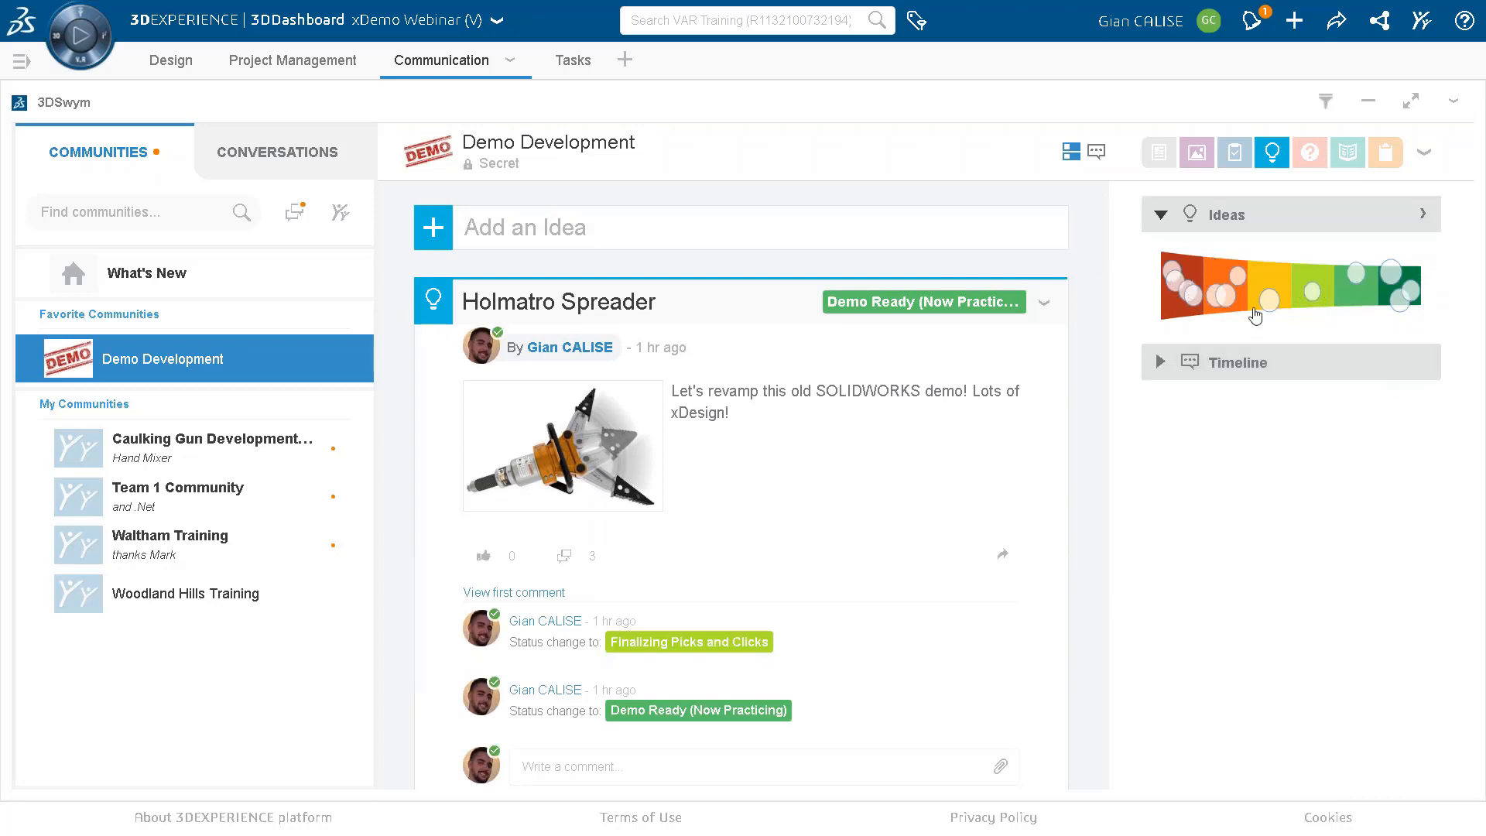
pyautogui.scroll(-10, 755, 325)
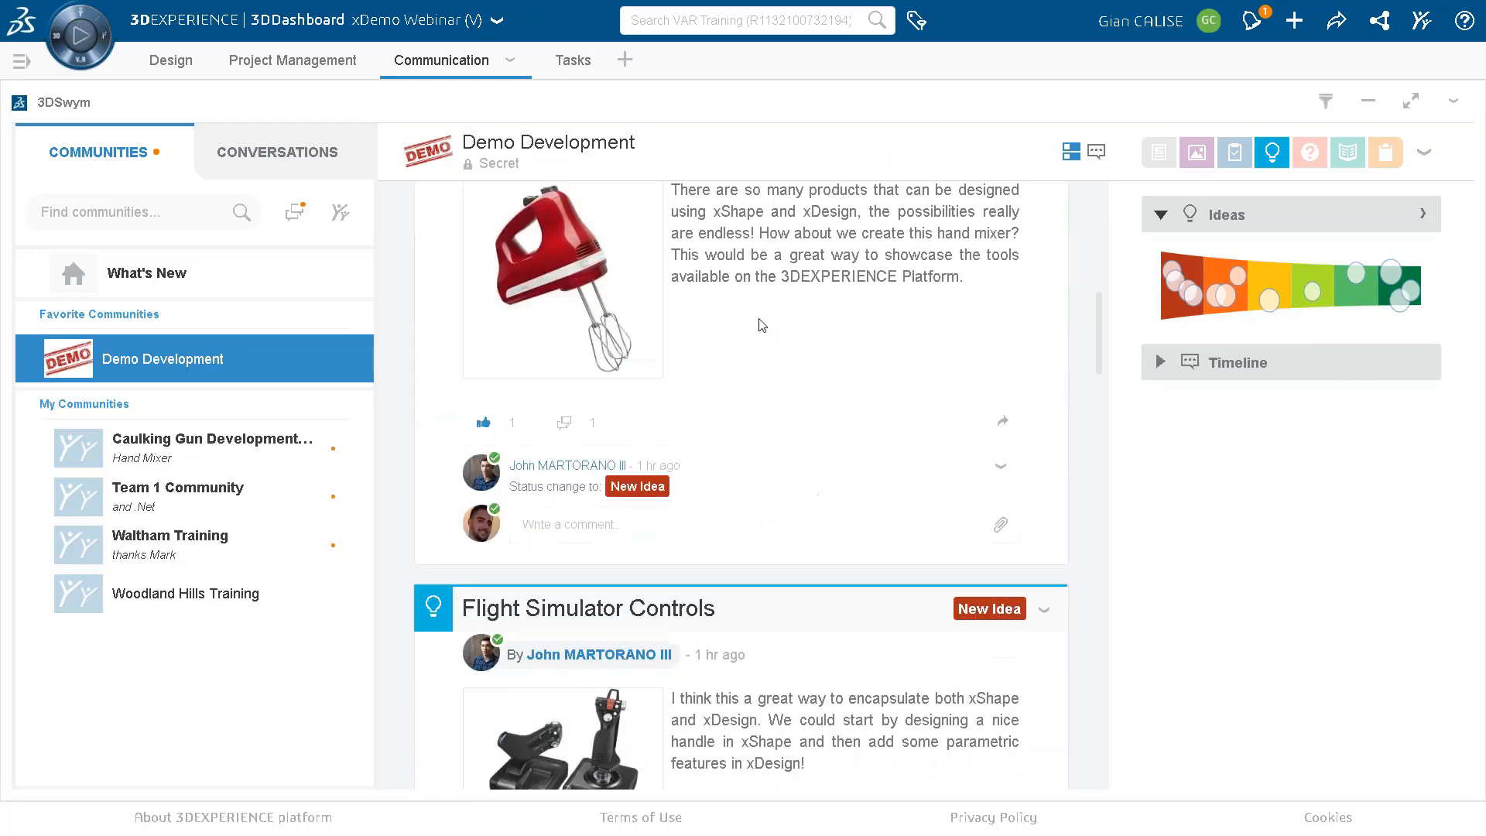
pyautogui.scroll(-10, 763, 325)
pyautogui.scroll(-2, 945, 387)
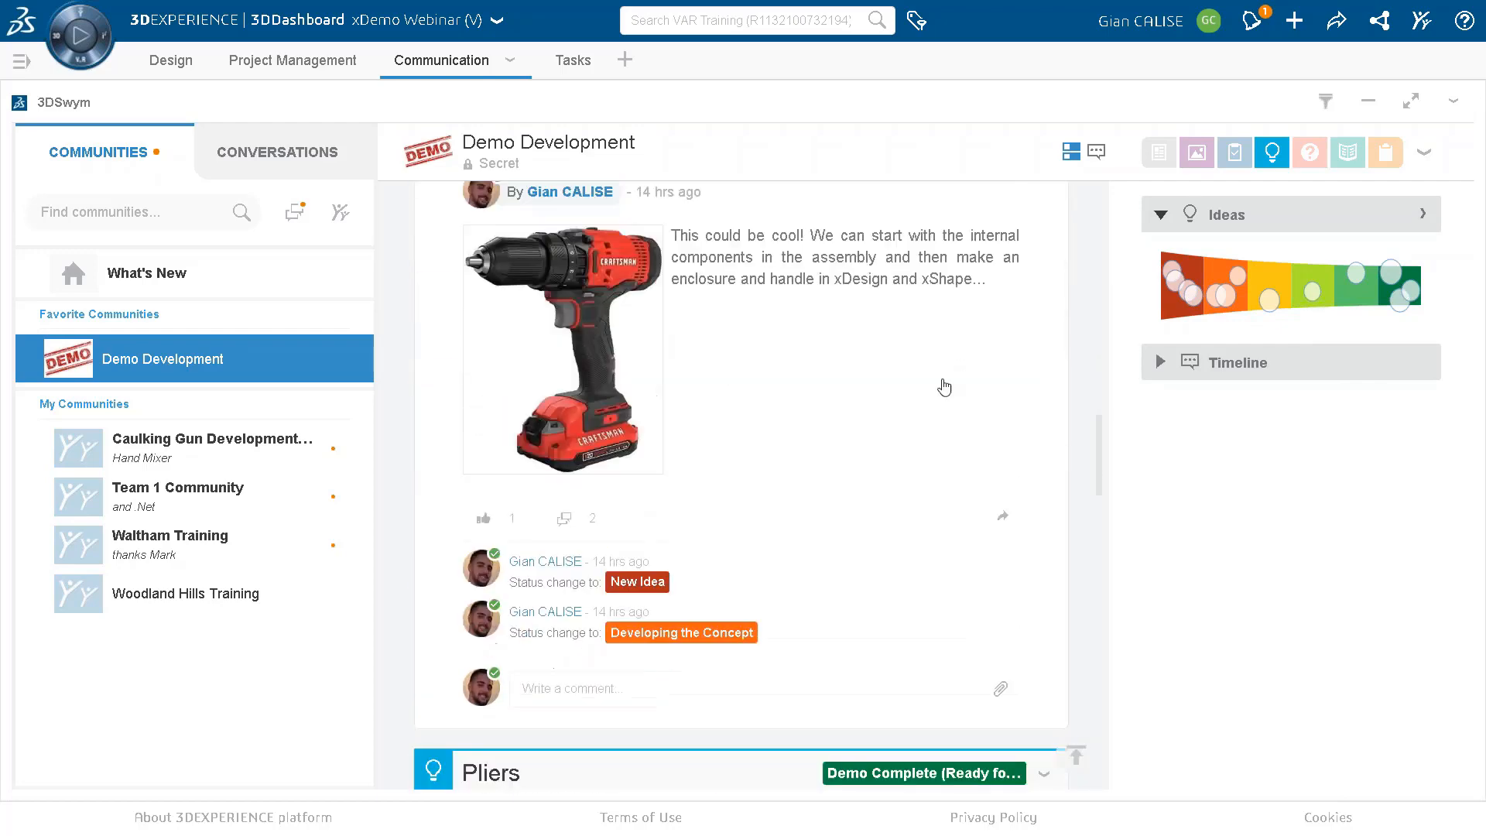
pyautogui.scroll(10, 944, 387)
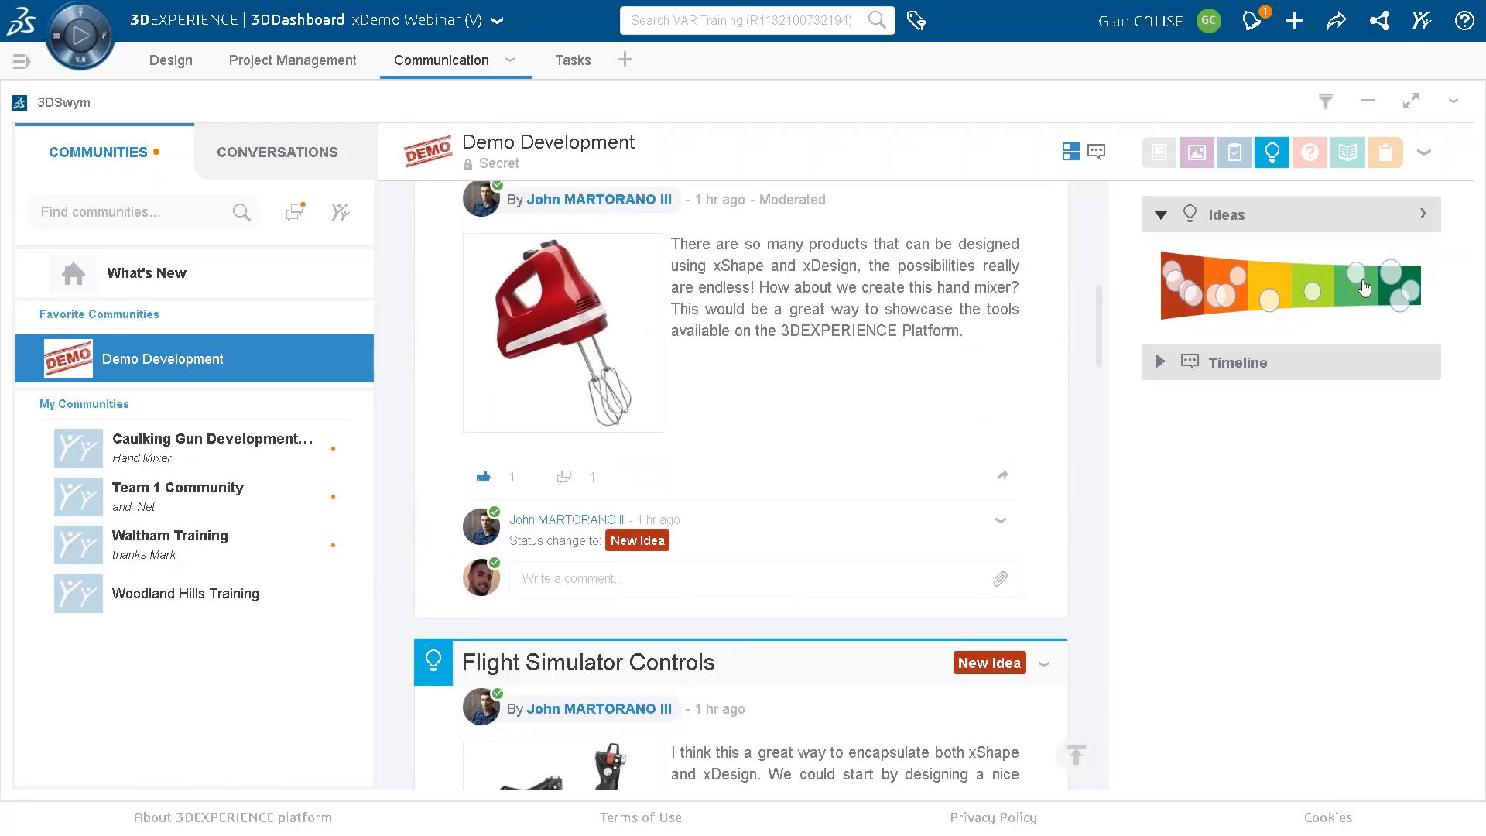
# Open the full ideas pipeline, view only the Developing the Concept stage, and return to all stages.
pyautogui.click(1423, 215)
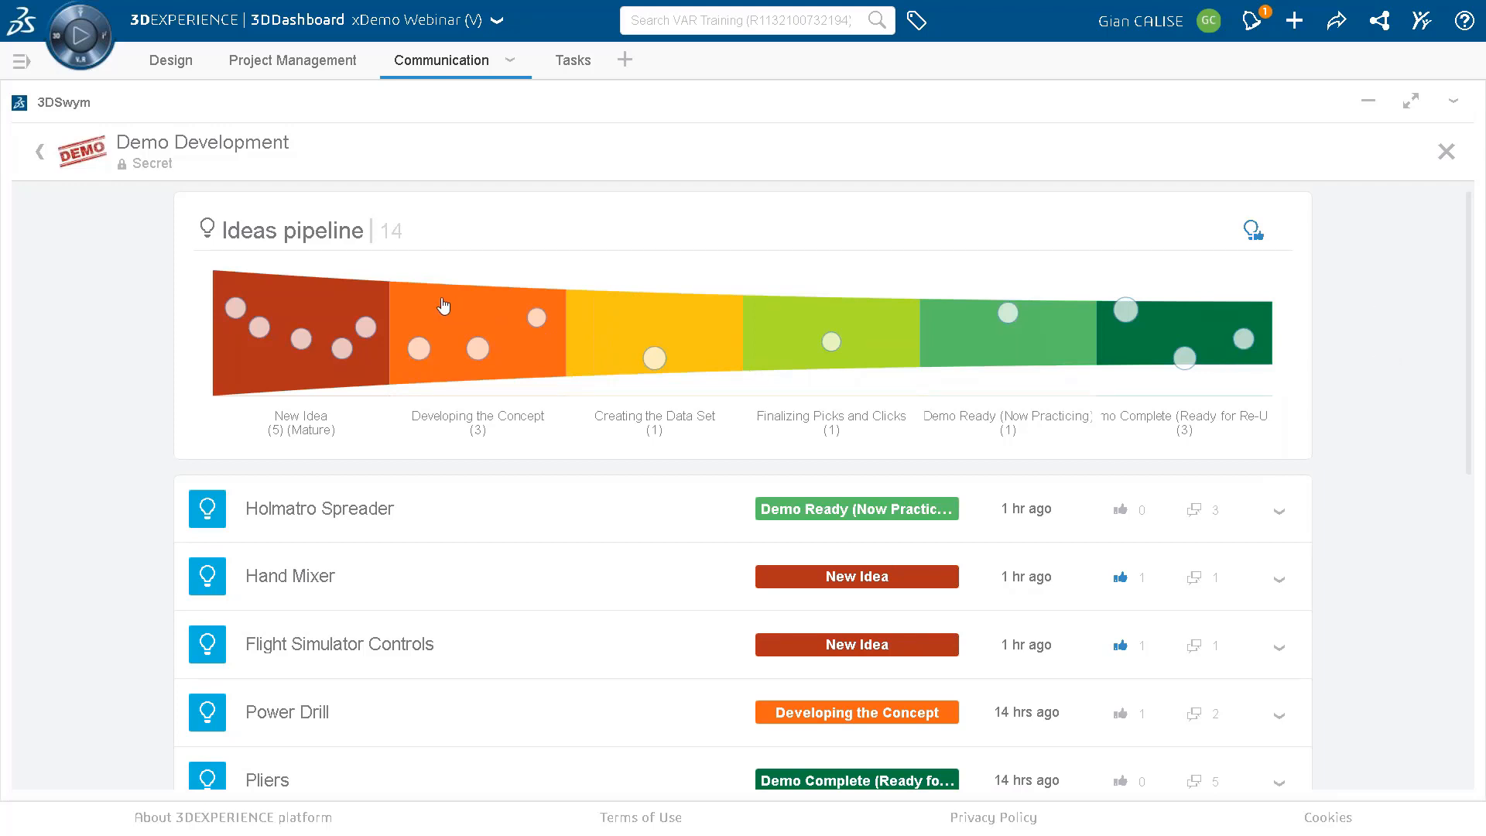
pyautogui.moveTo(285, 310)
pyautogui.click(438, 315)
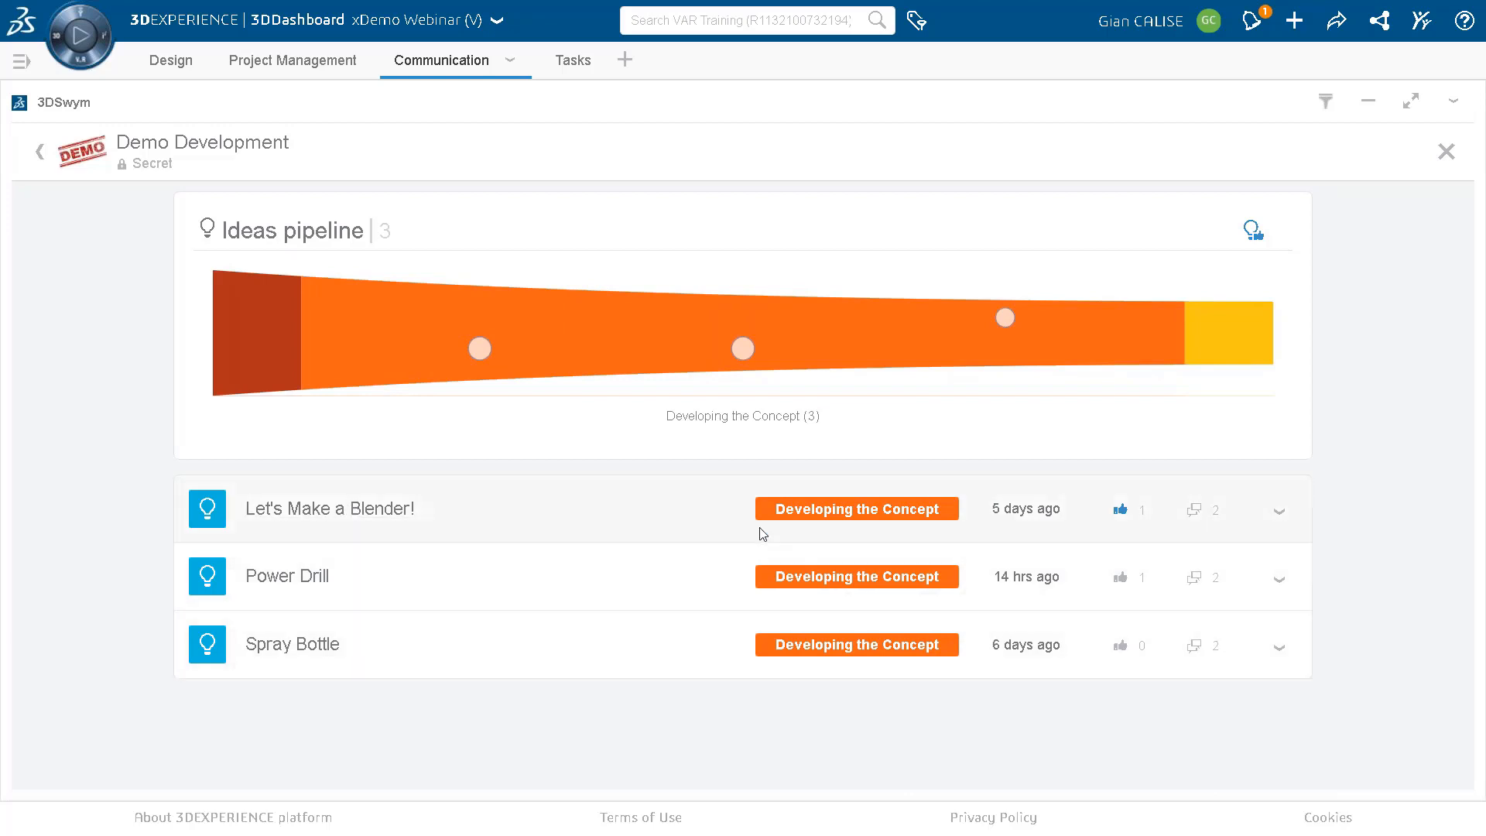
pyautogui.click(883, 345)
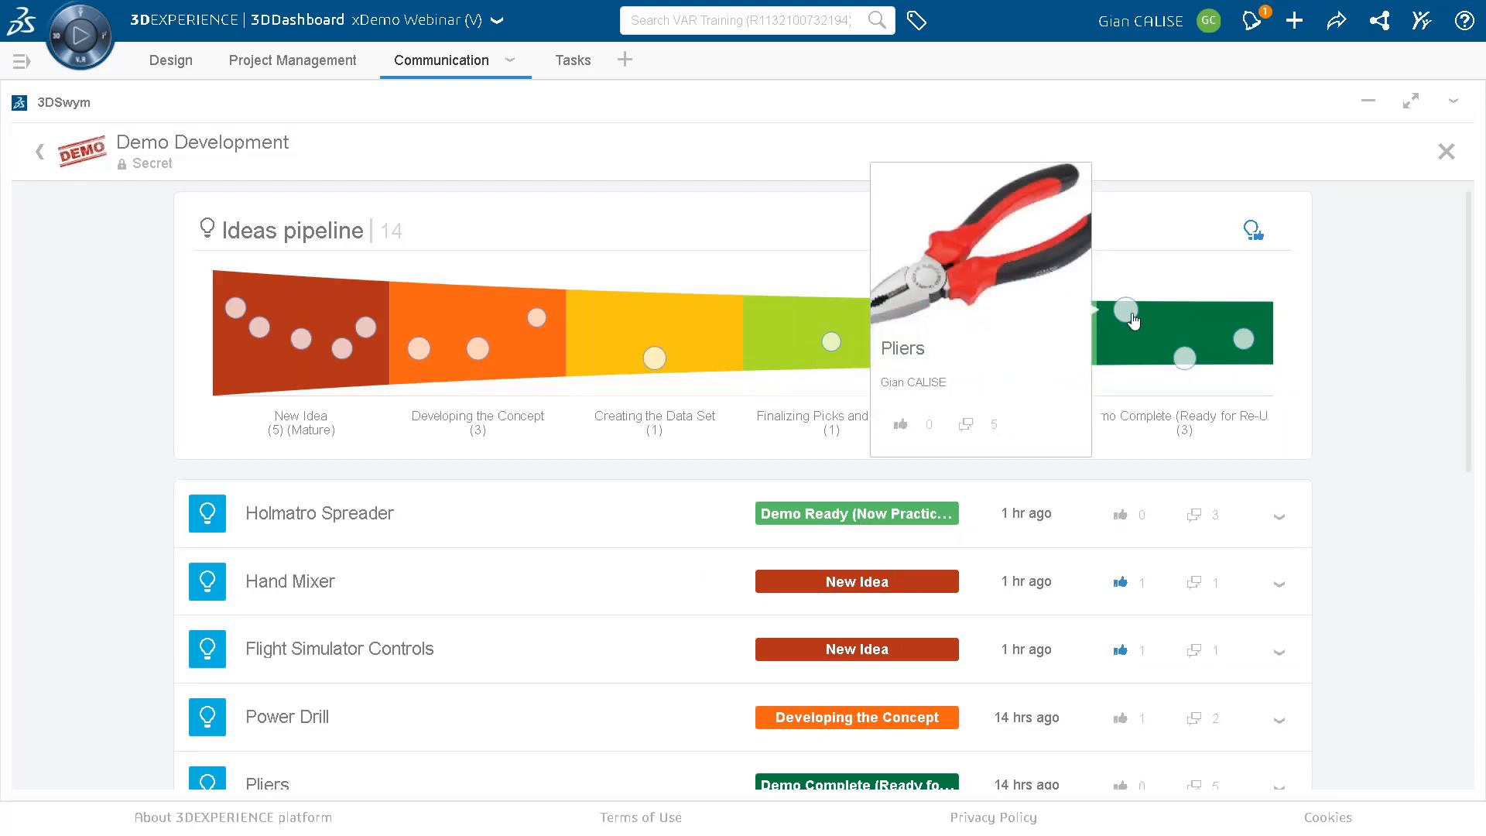
# View the Pliers and Holmatro Spreader ideas from the pipeline, and return to the community feed.
pyautogui.click(1185, 361)
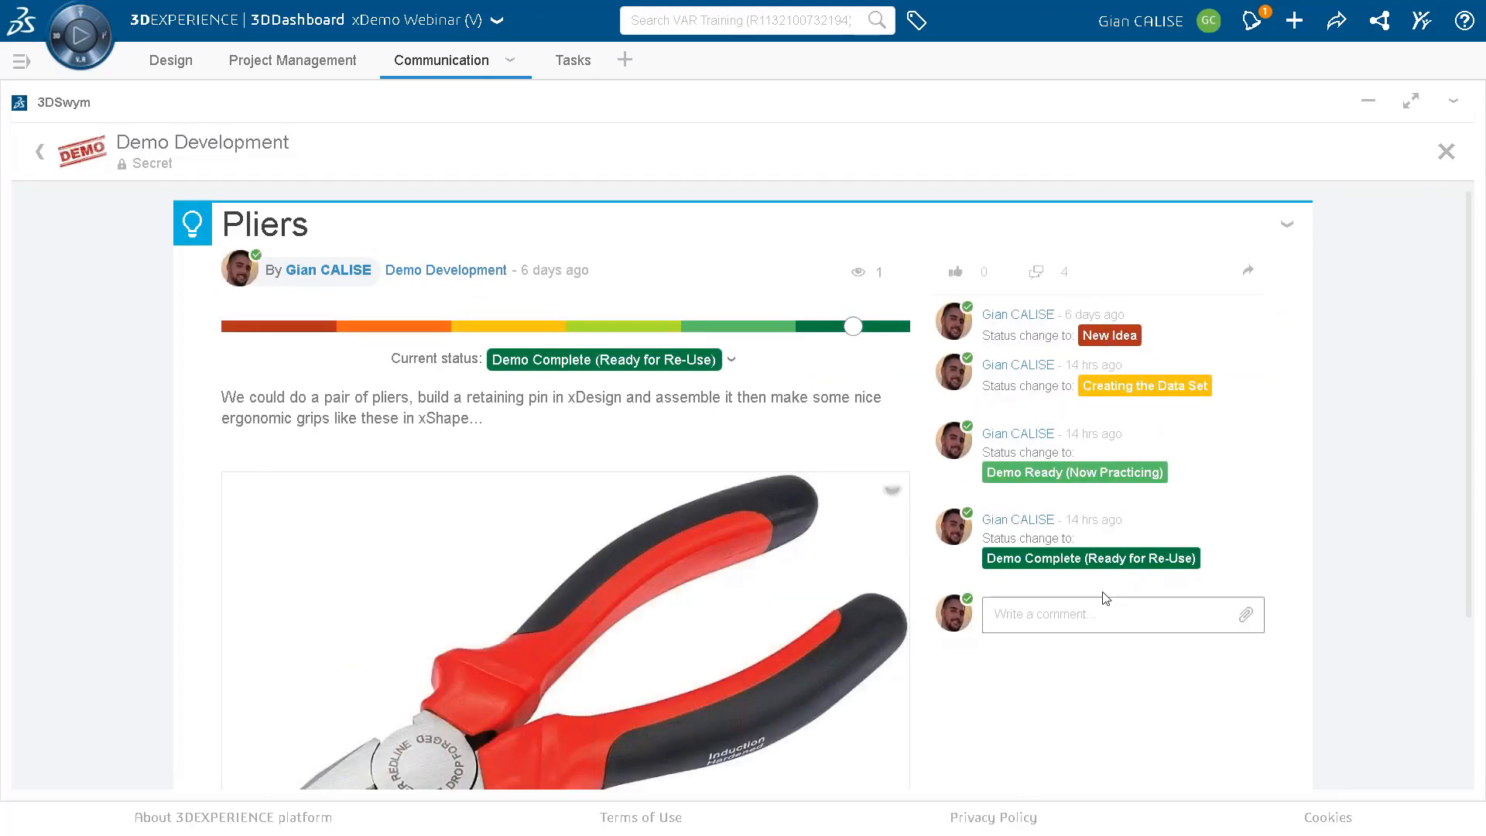
pyautogui.click(1446, 152)
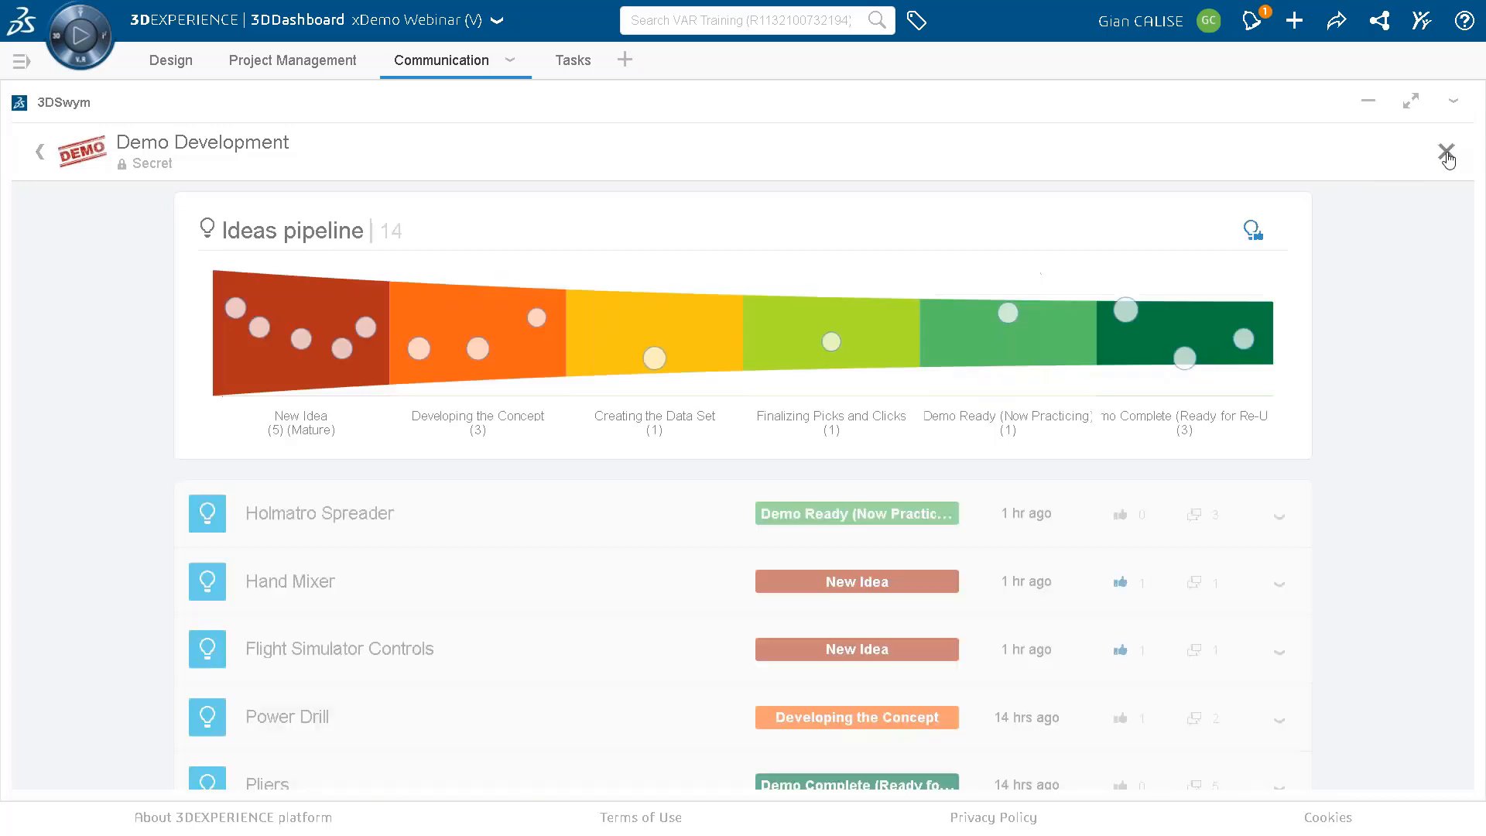
pyautogui.click(1009, 319)
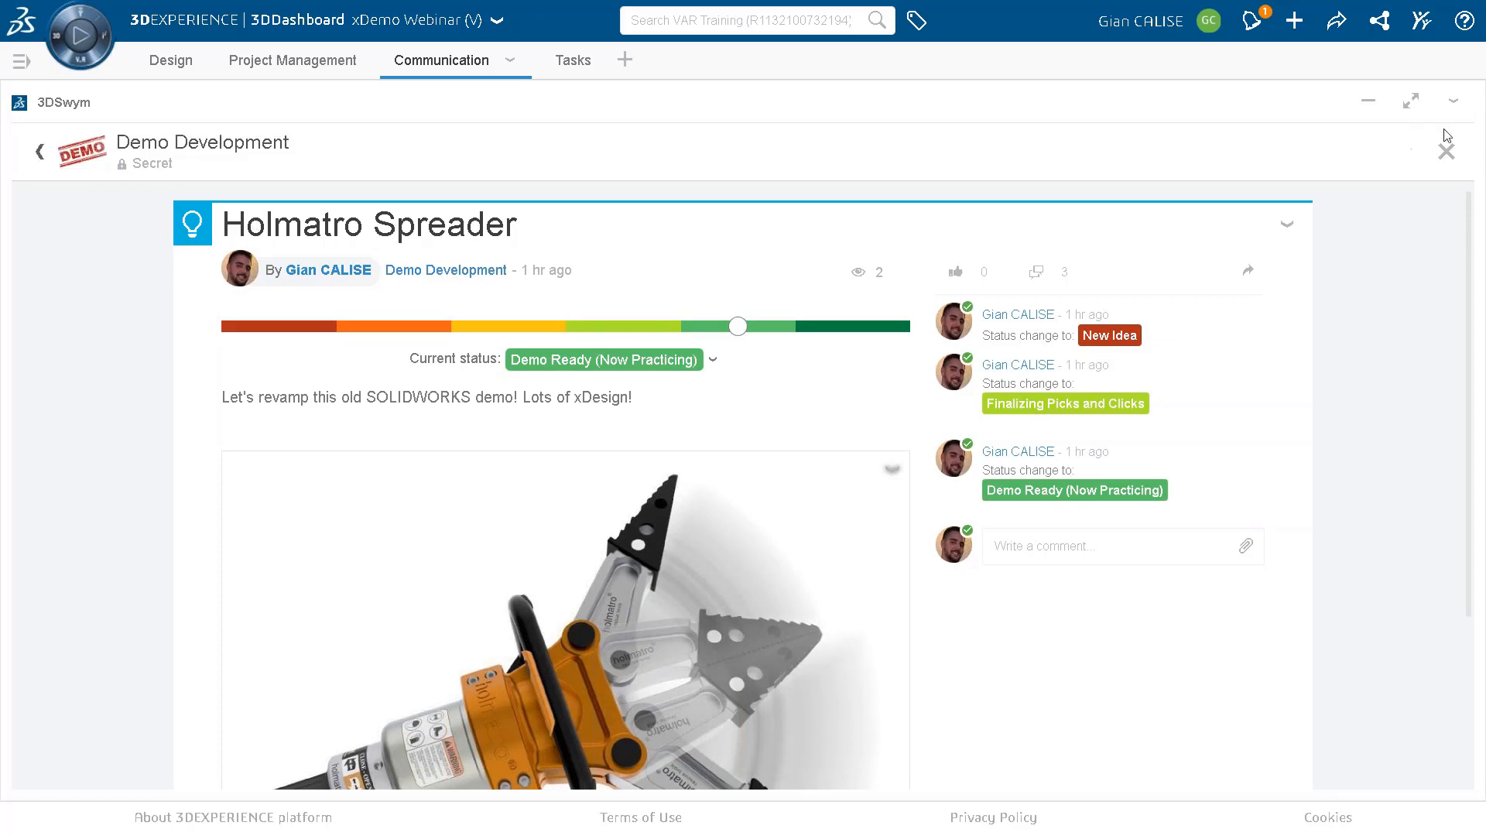
pyautogui.click(1445, 159)
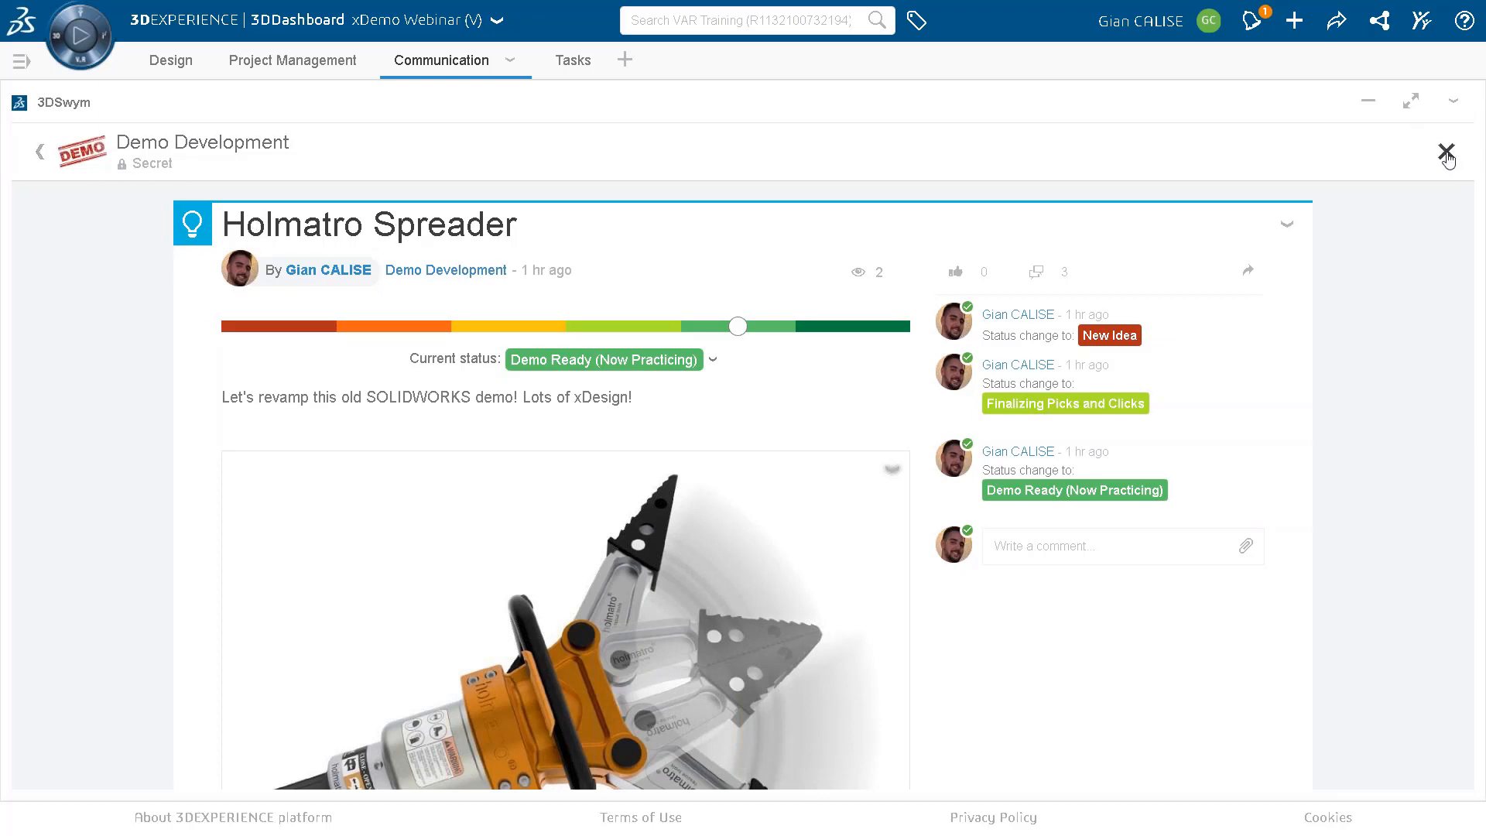
pyautogui.click(1444, 155)
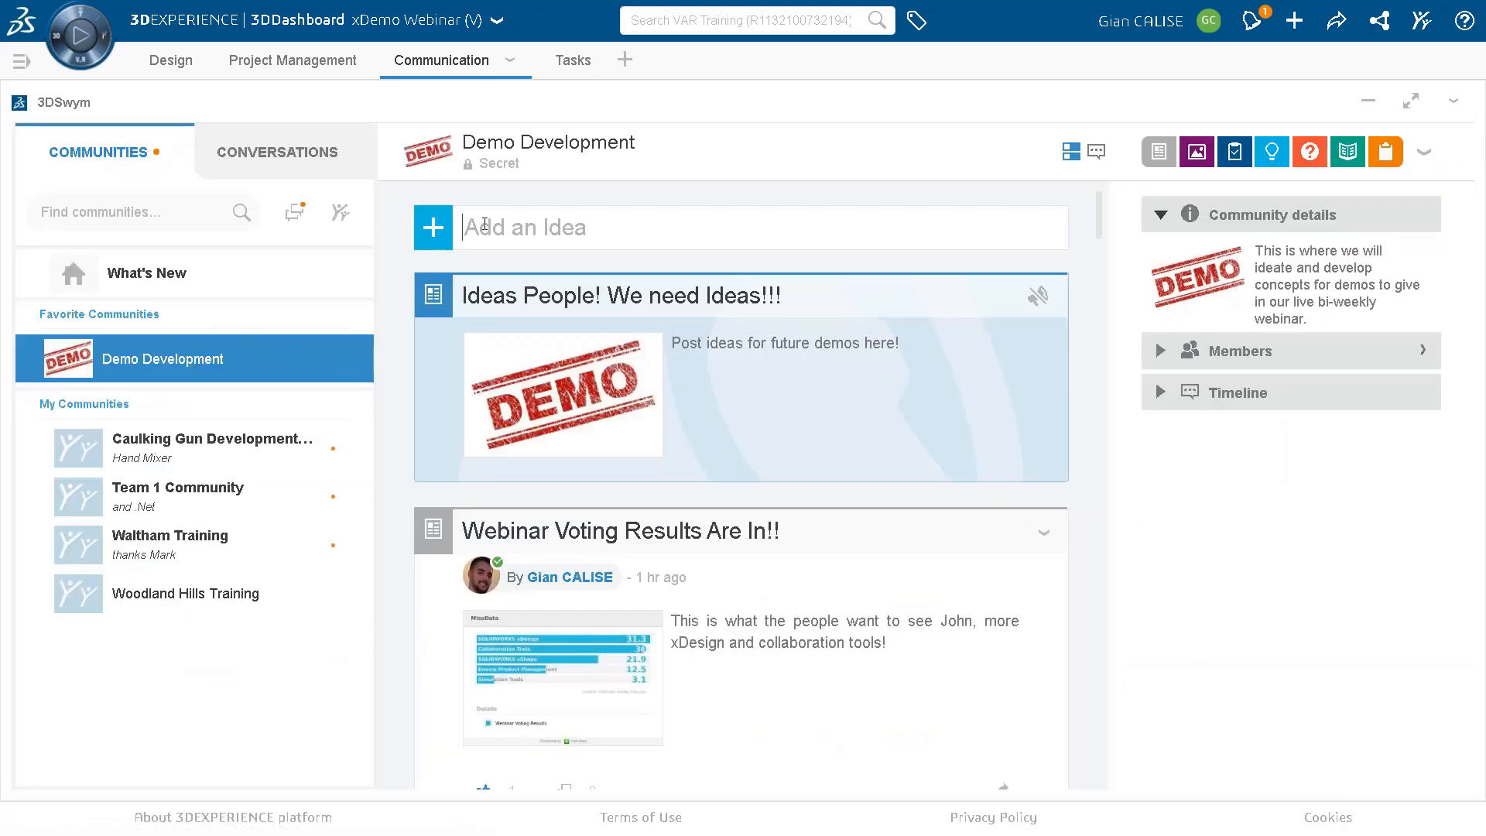
# Start a new entry in the Demo Development community and set its content type to WeDo.
pyautogui.click(496, 227)
pyautogui.click(445, 227)
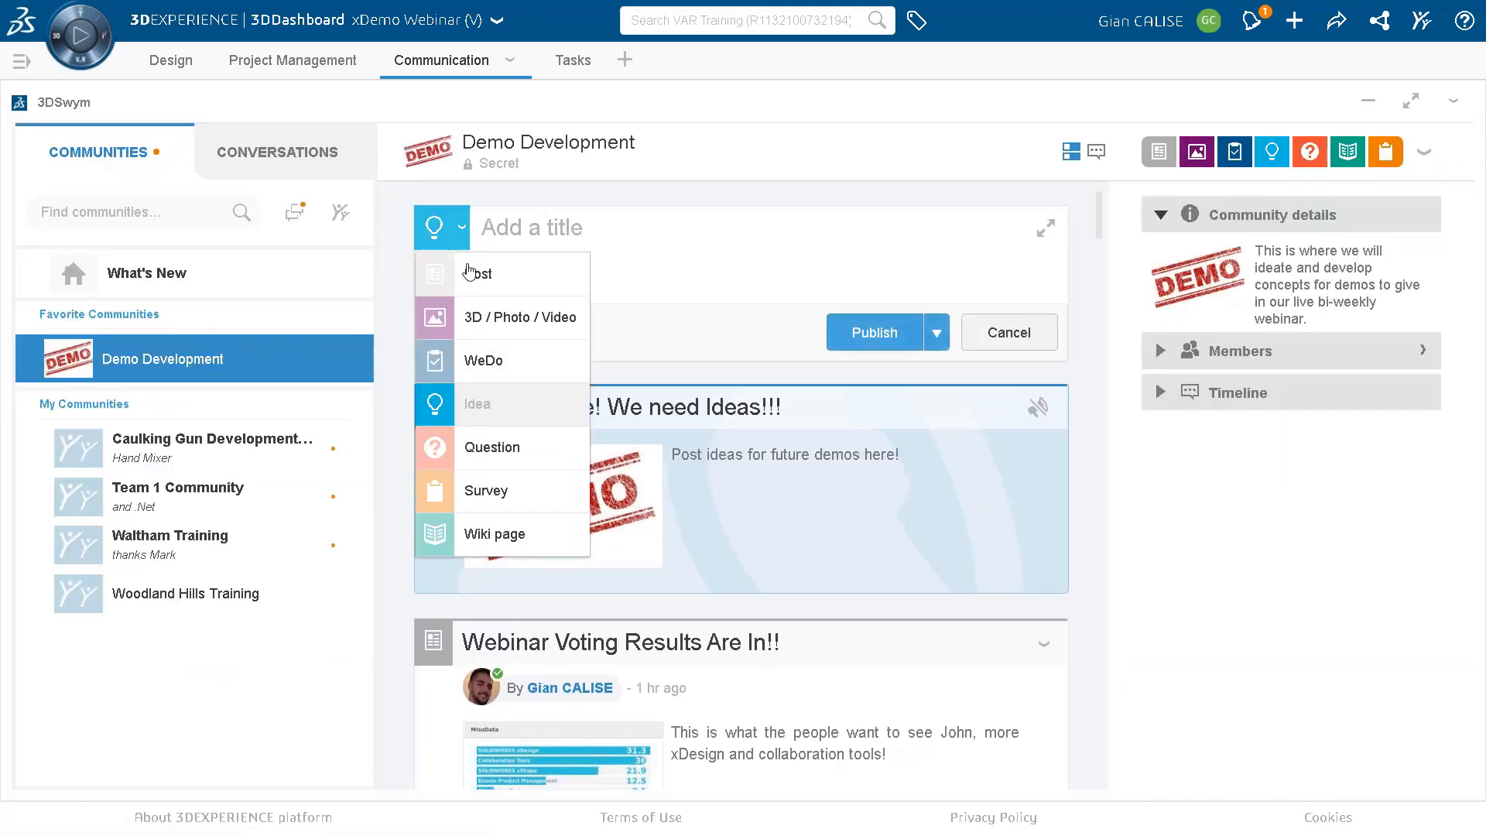
pyautogui.click(480, 364)
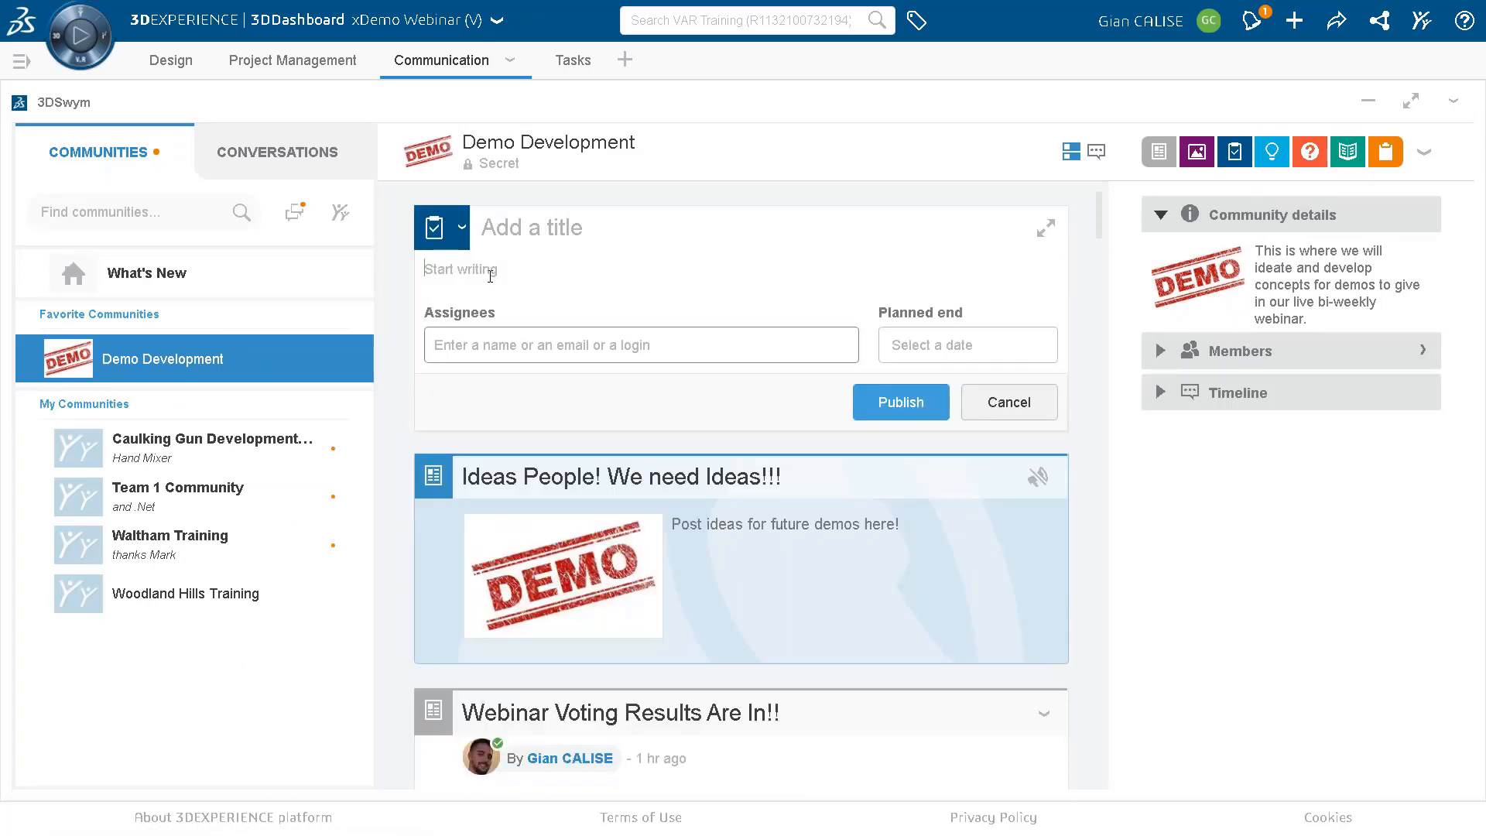
pyautogui.click(496, 275)
# Switch to Collaborative Tasks, create a task titled "Give the Holmatro Demo" and open its details.
pyautogui.click(551, 60)
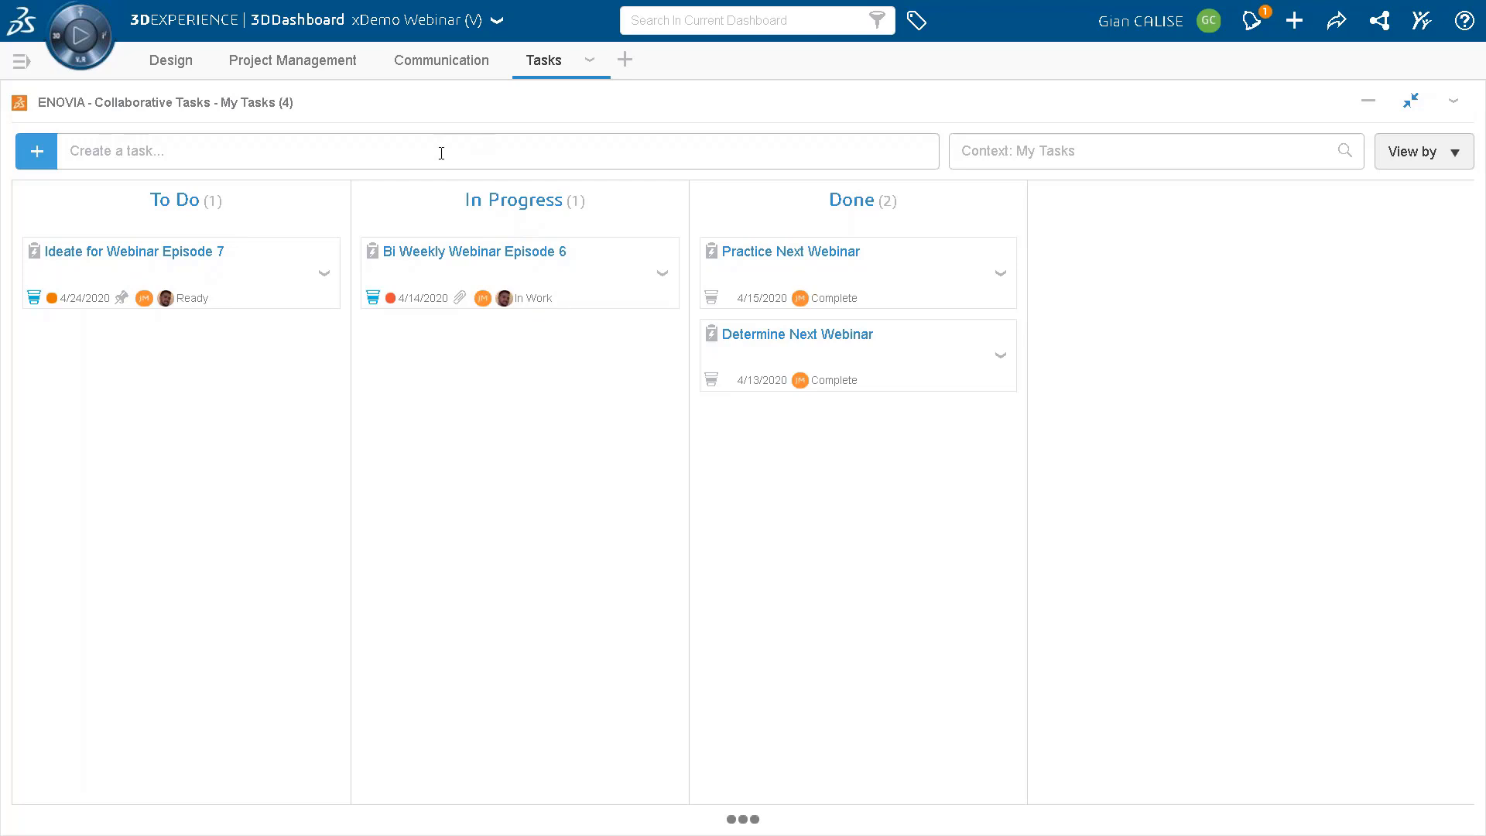
pyautogui.click(38, 153)
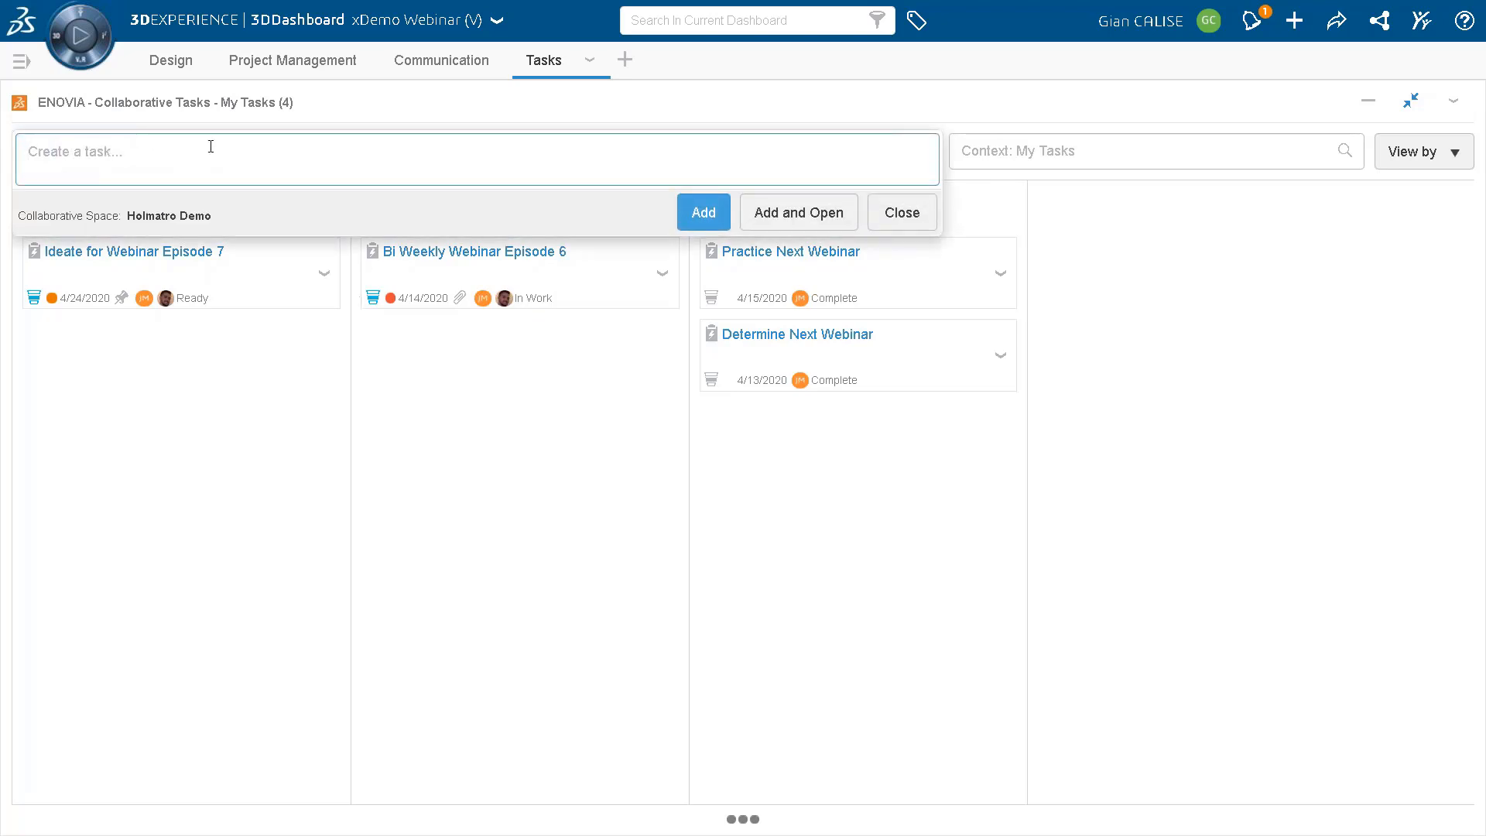
pyautogui.write('G')
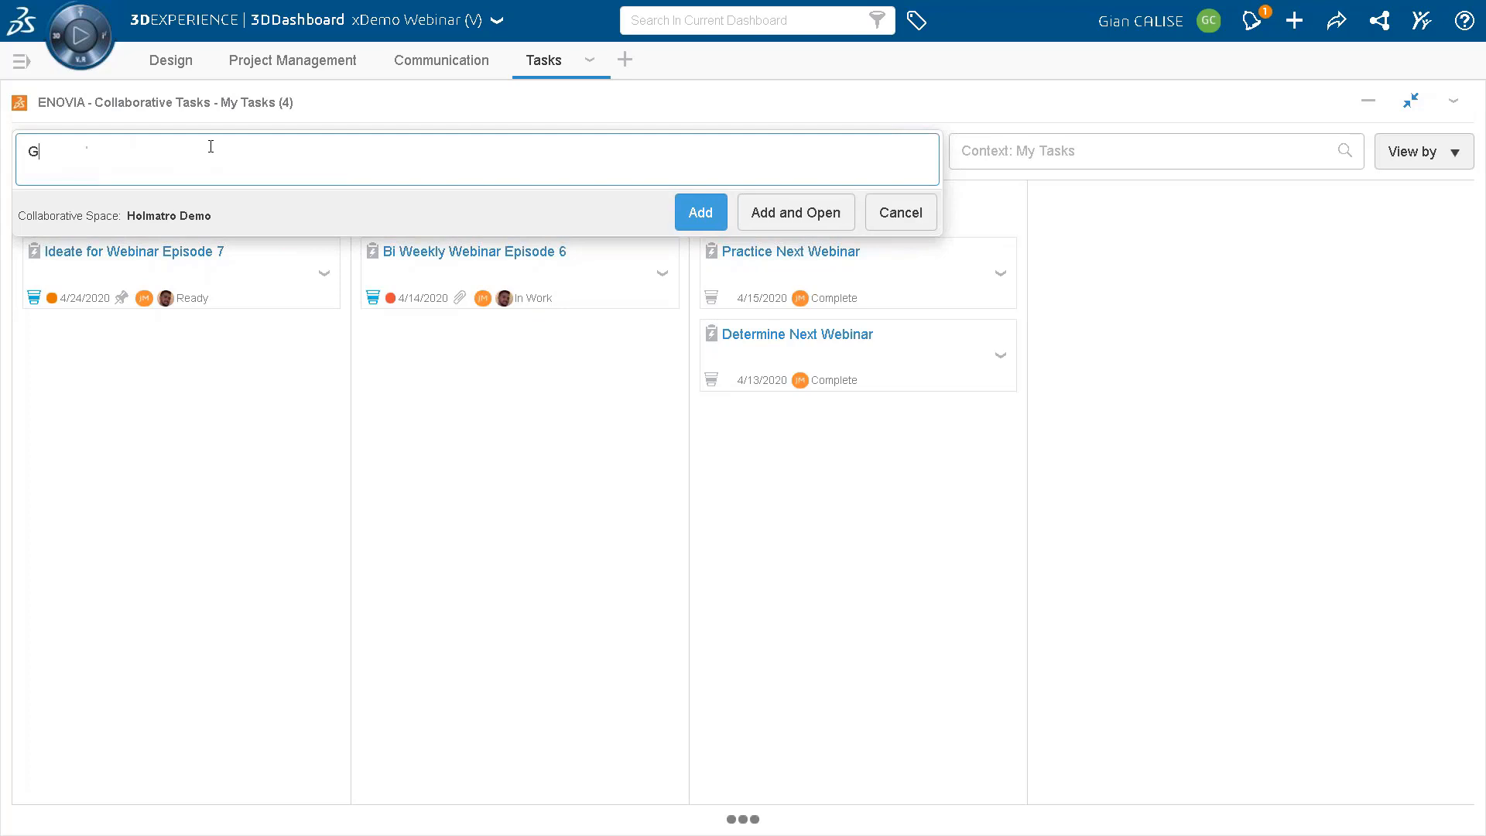
pyautogui.write('ive the Holmatro Demo')
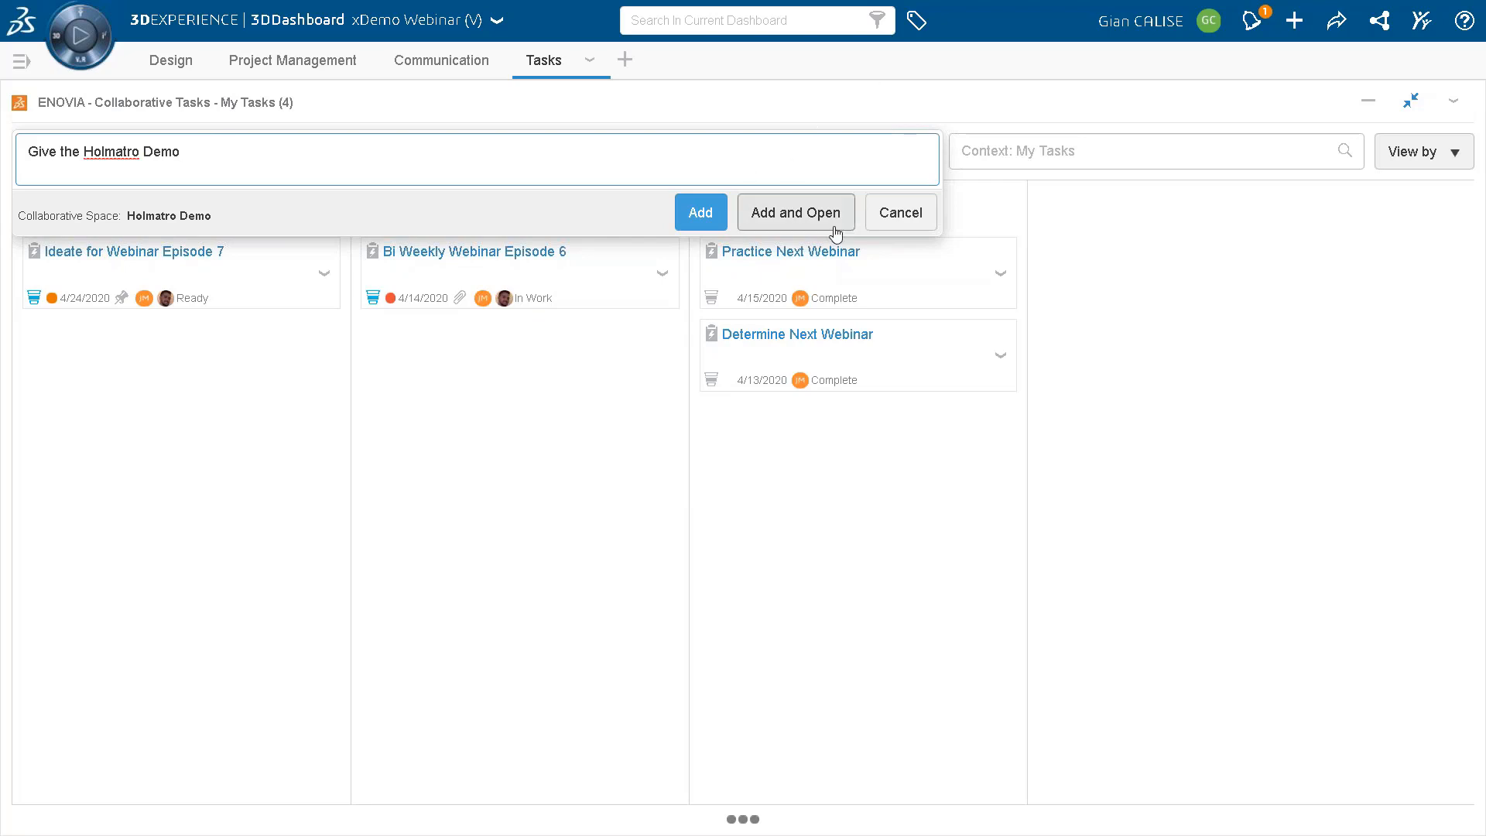
pyautogui.click(797, 210)
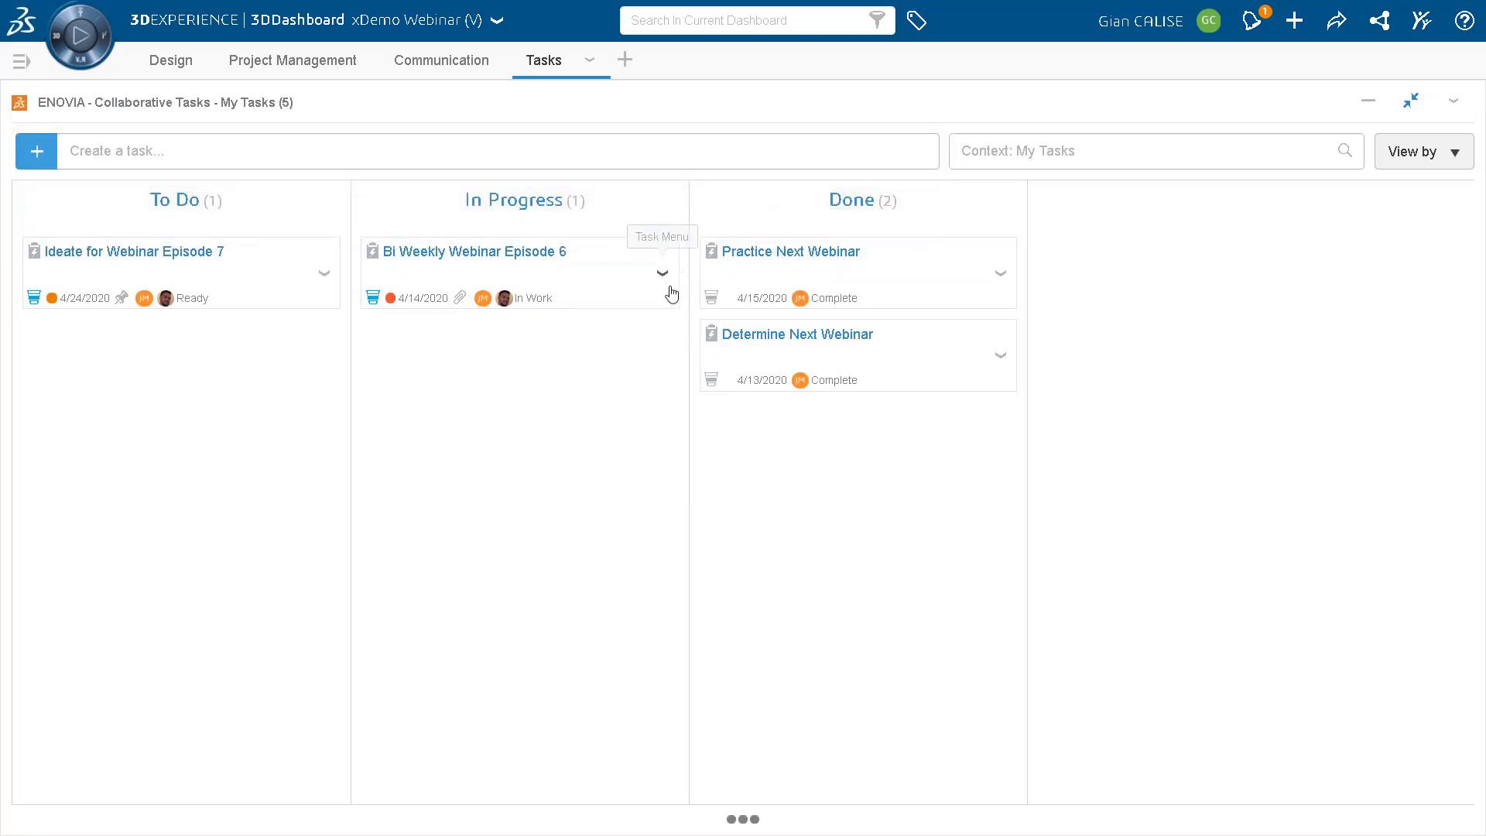
# Find the colleague by first name and add him as assignee of the Give the Holmatro Demo task.
pyautogui.click(490, 373)
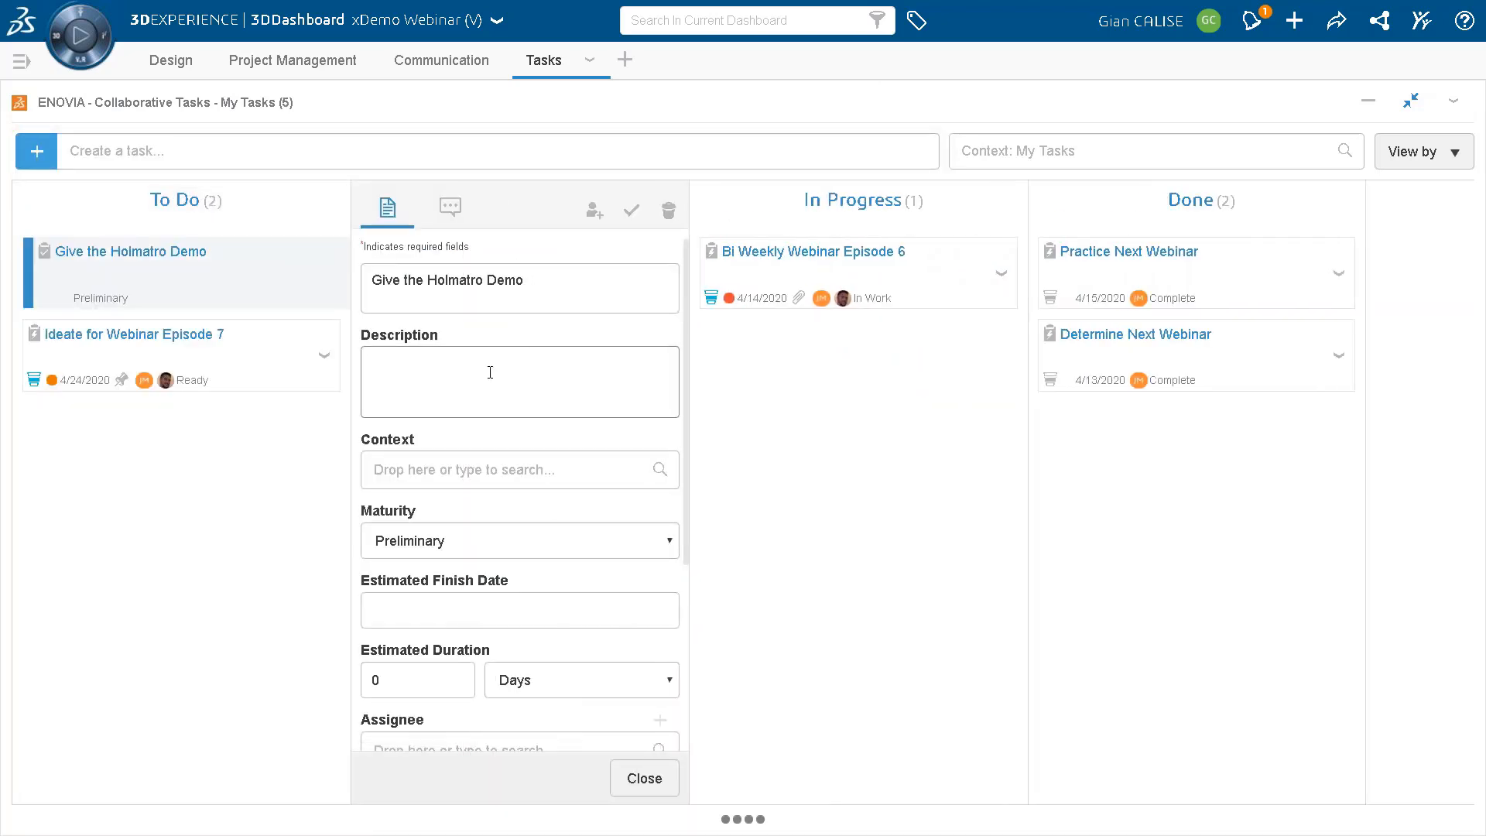
pyautogui.scroll(-2, 459, 378)
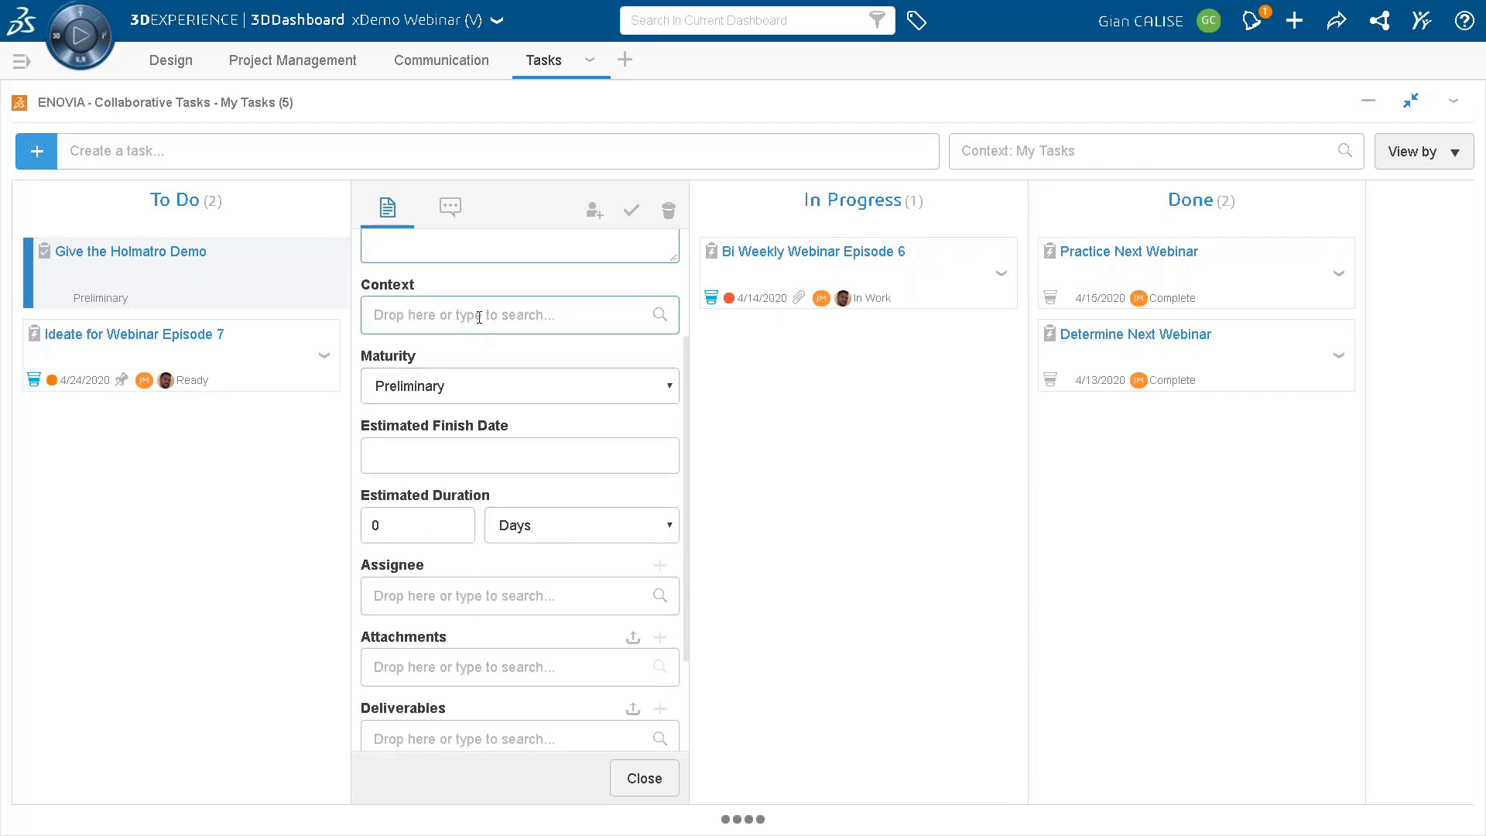
pyautogui.click(462, 605)
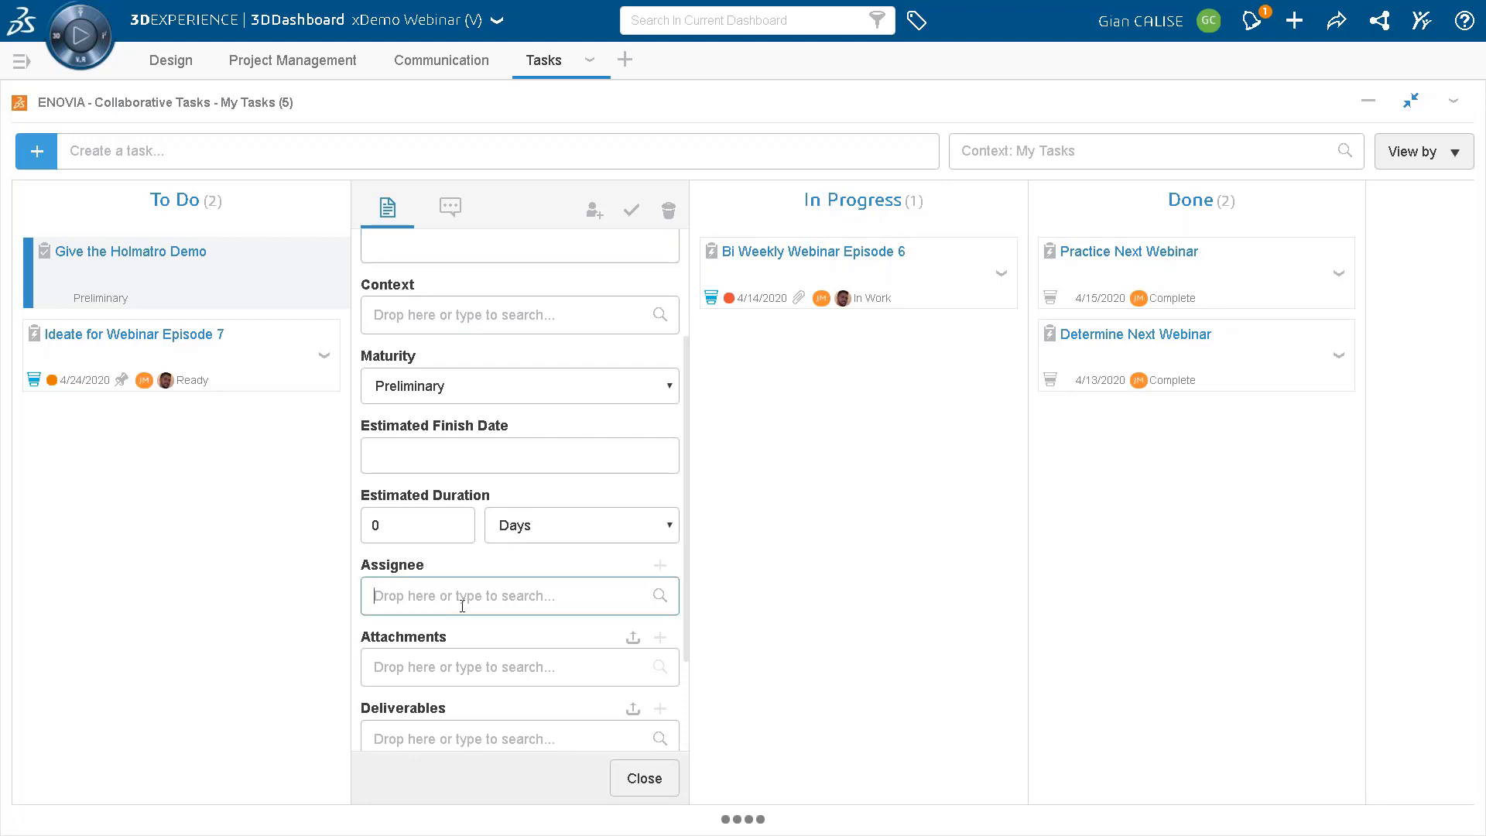
pyautogui.write('John')
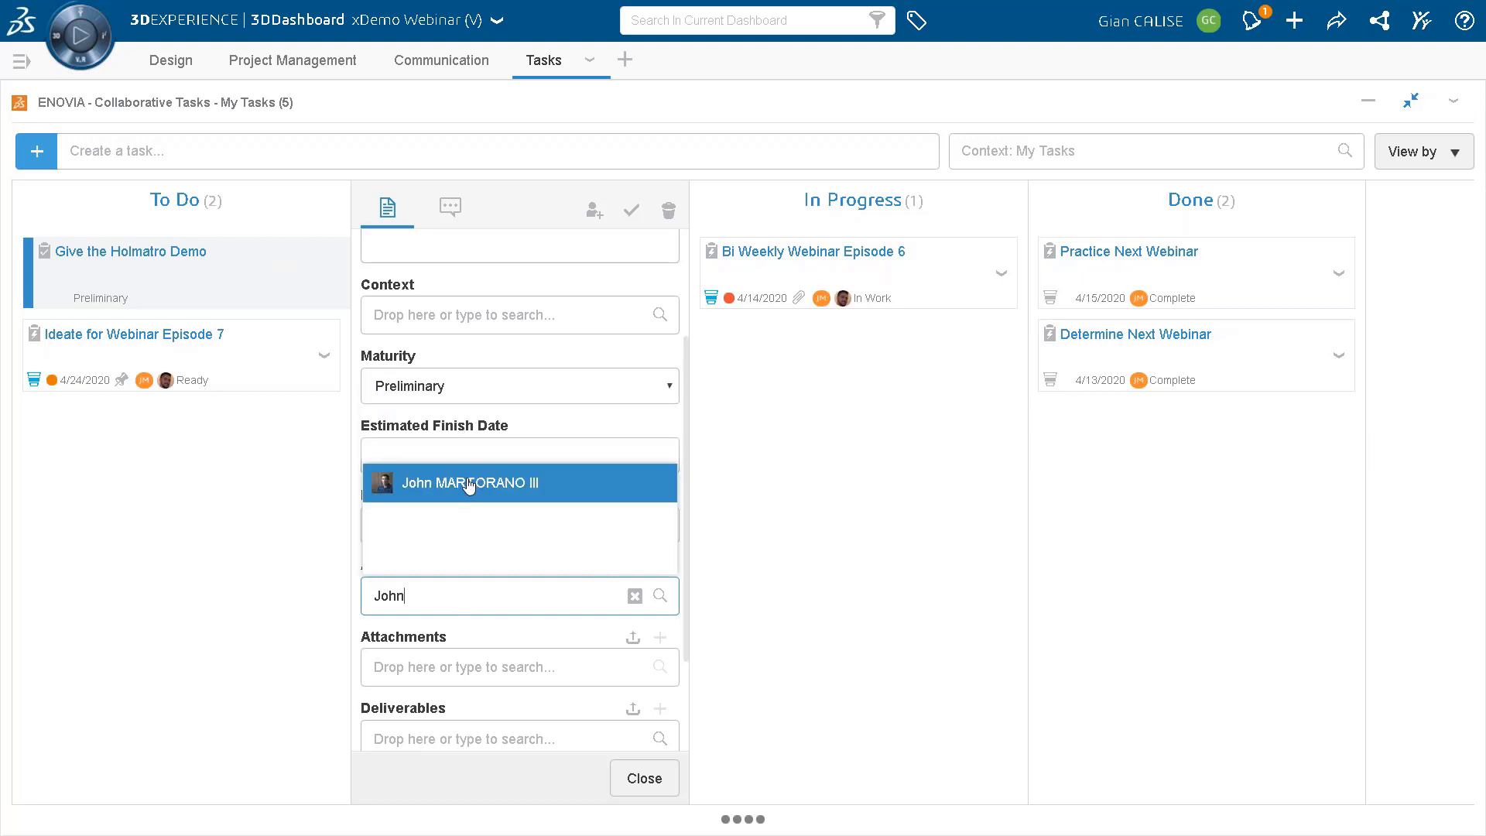
pyautogui.click(463, 486)
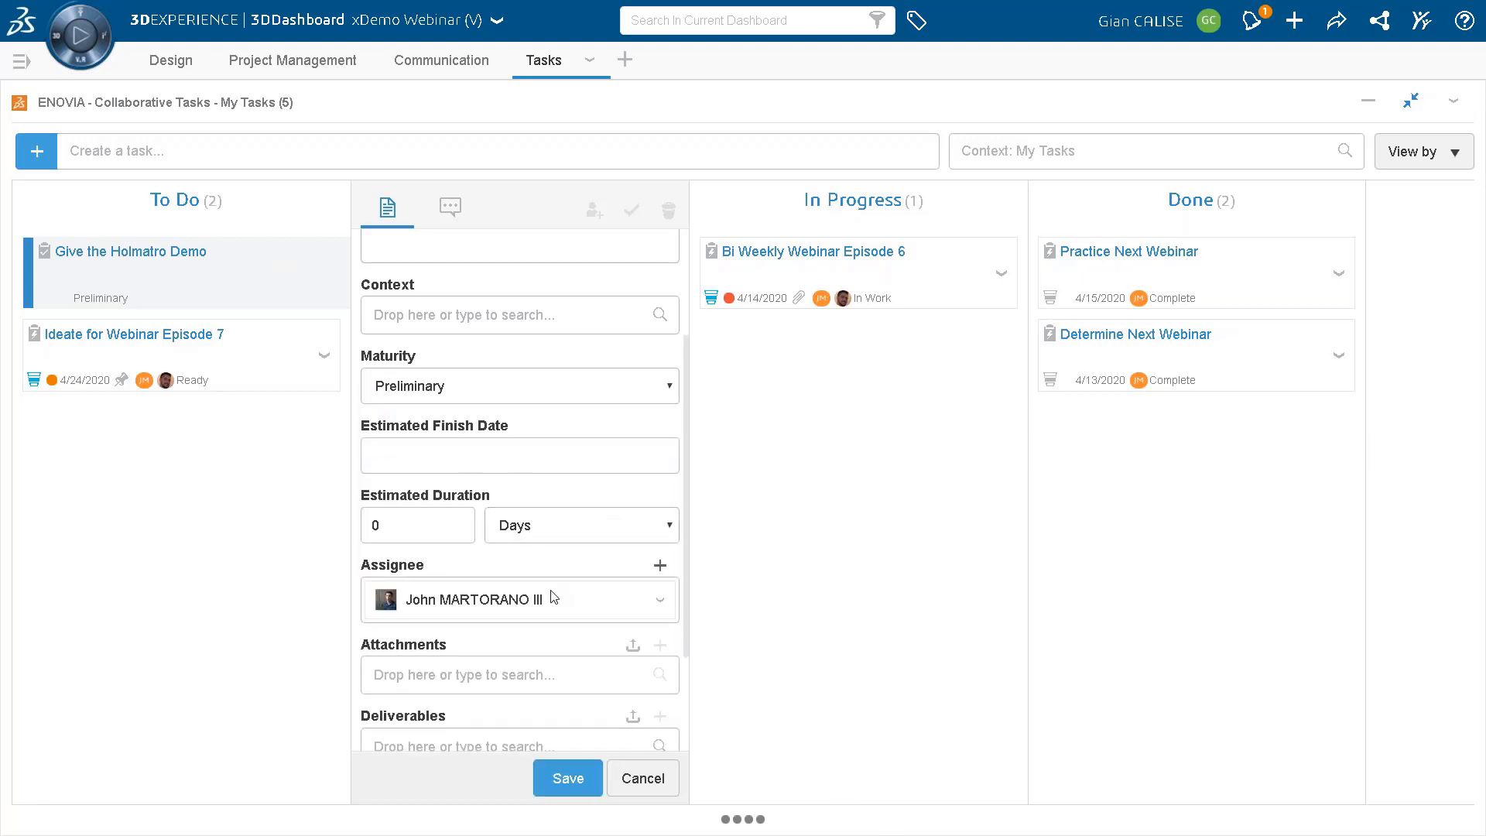
pyautogui.scroll(-1, 554, 657)
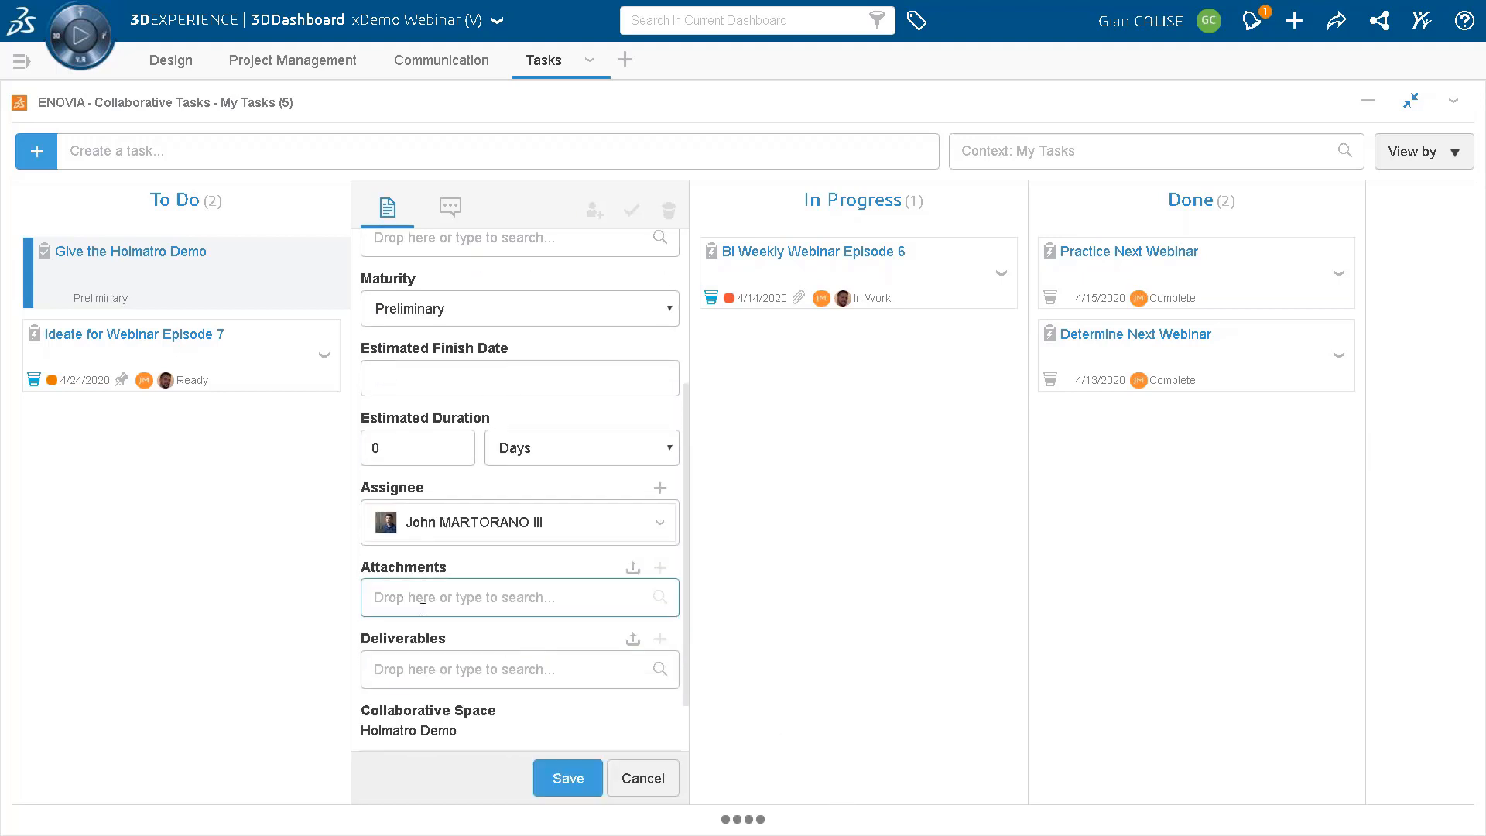
pyautogui.scroll(2, 423, 609)
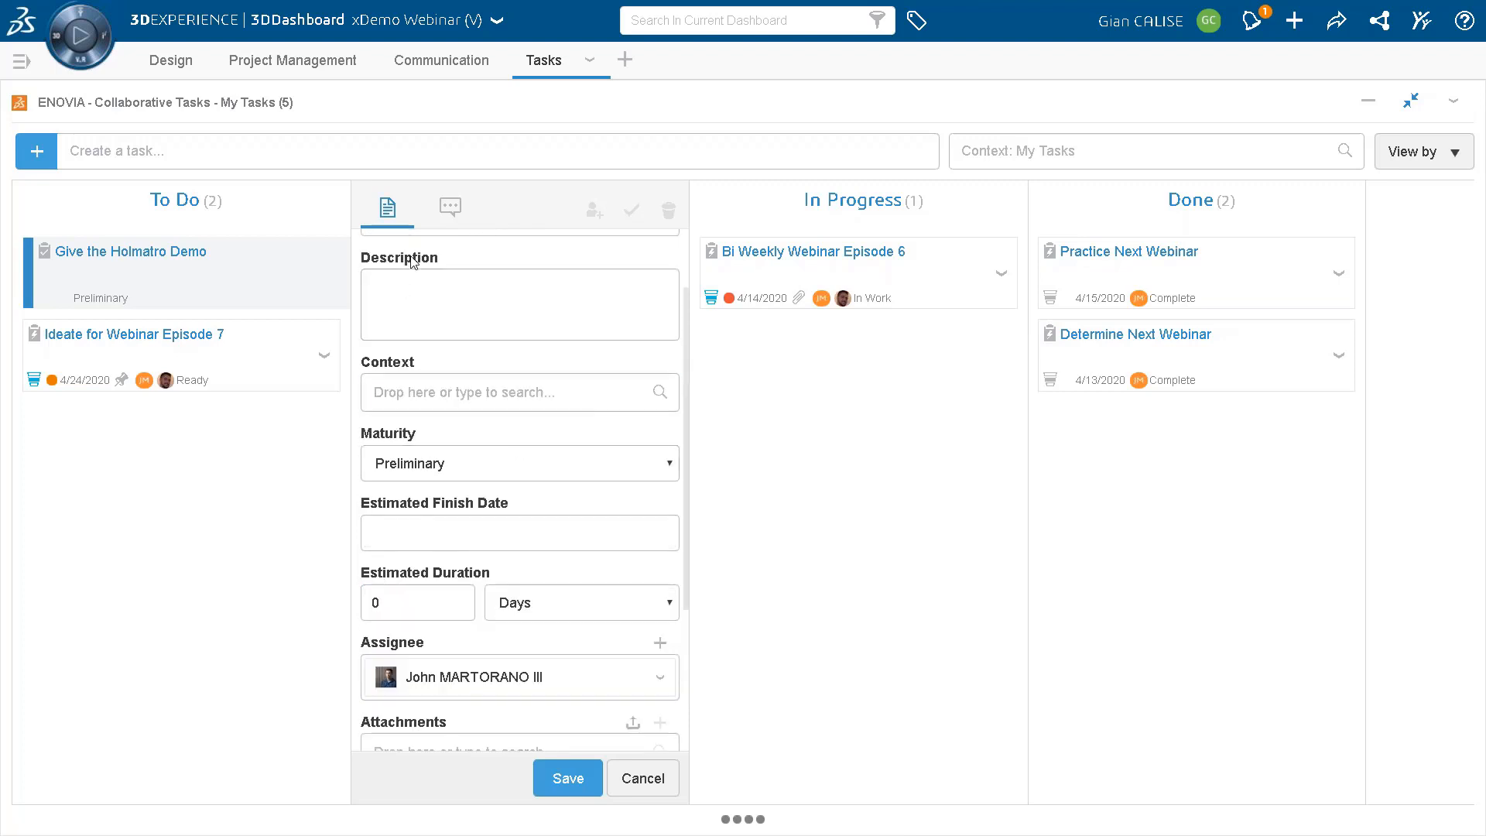
# Set the Holmatro task's estimated finish date to Mon, Apr 20, 2020, then save the task and close its details.
pyautogui.click(592, 612)
pyautogui.click(593, 612)
pyautogui.click(466, 533)
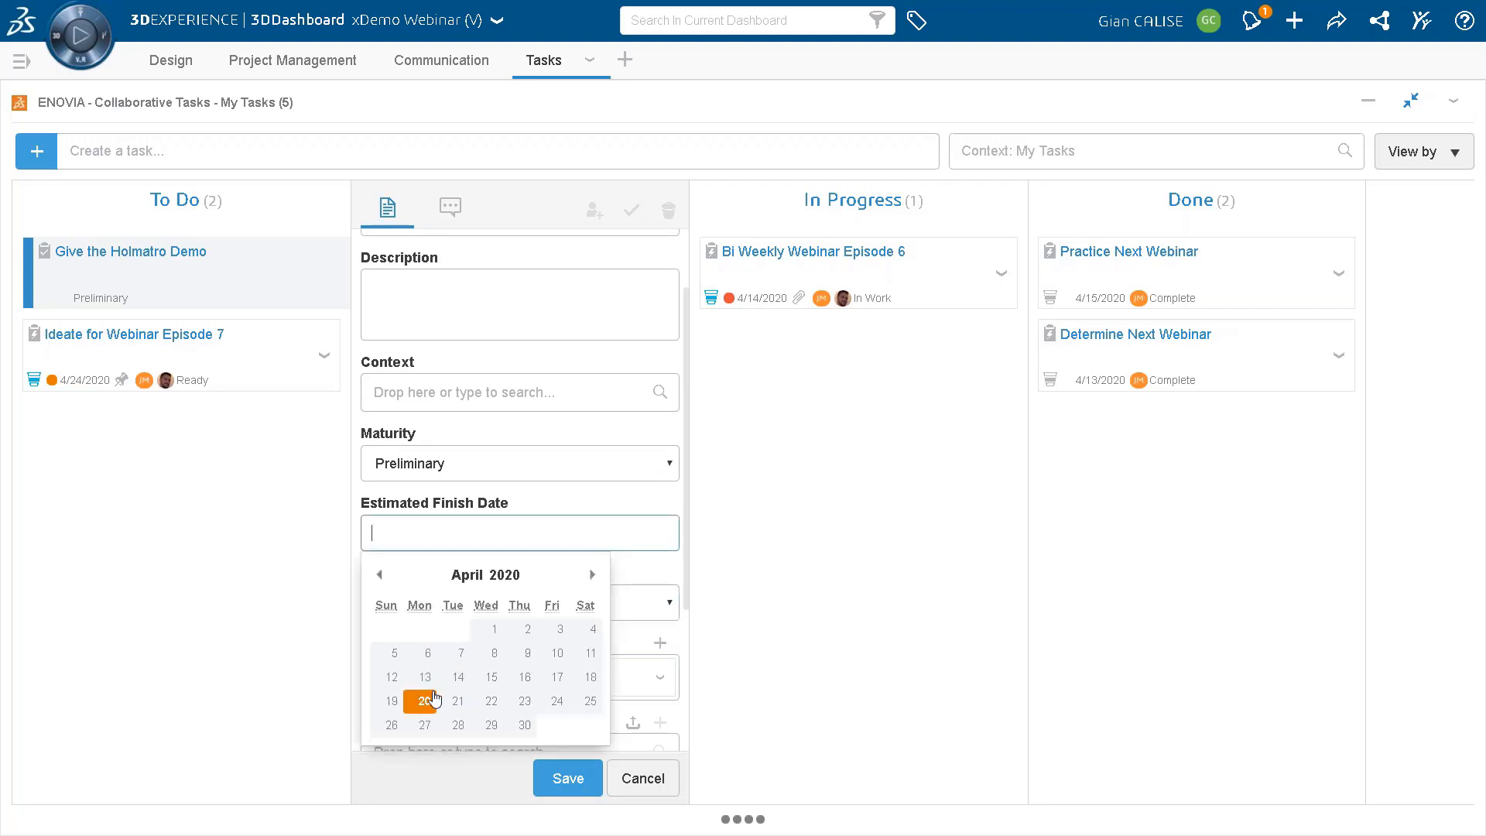
pyautogui.click(426, 703)
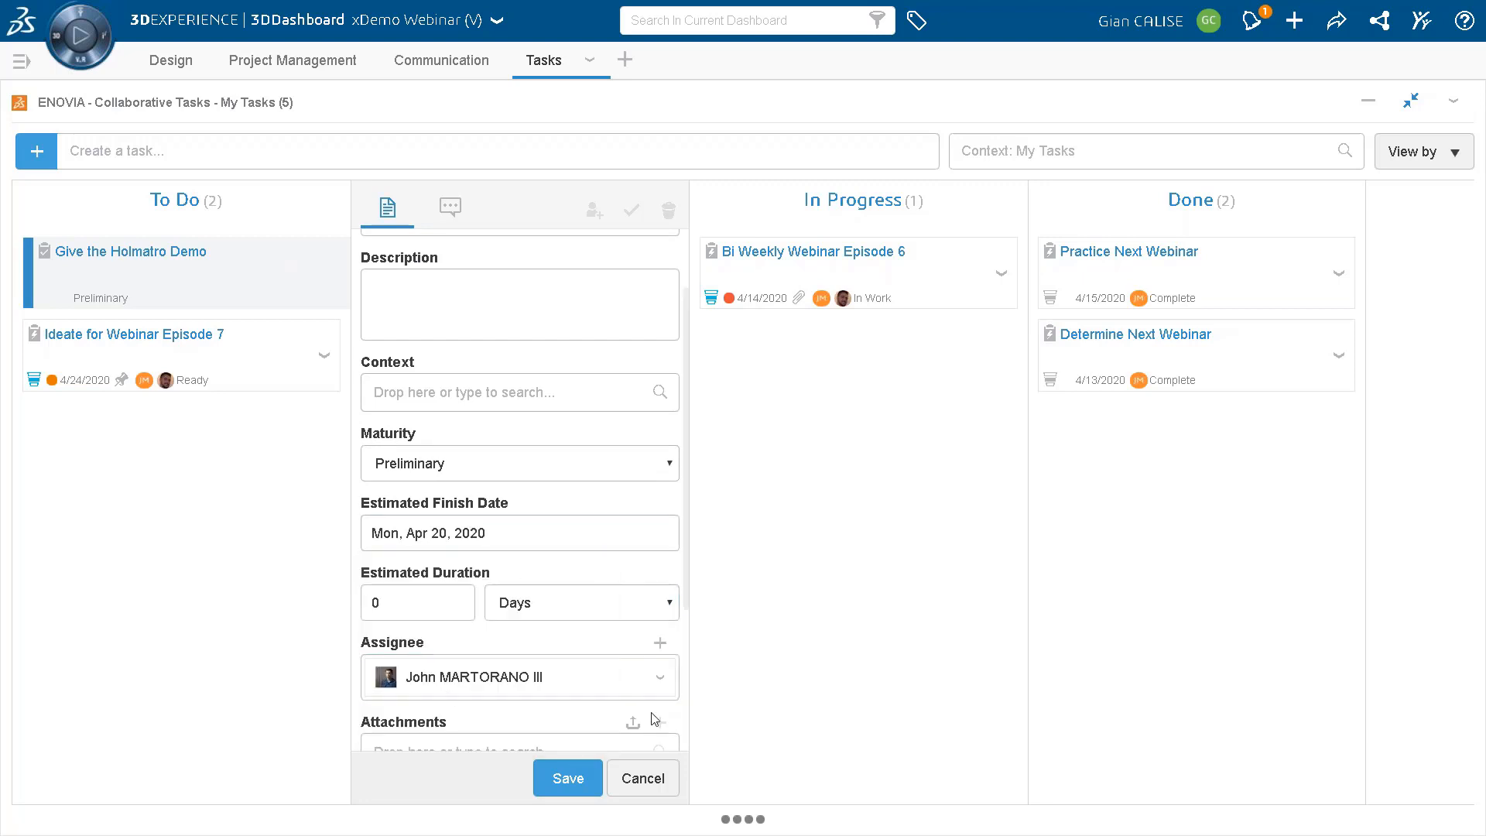
pyautogui.scroll(-3, 586, 560)
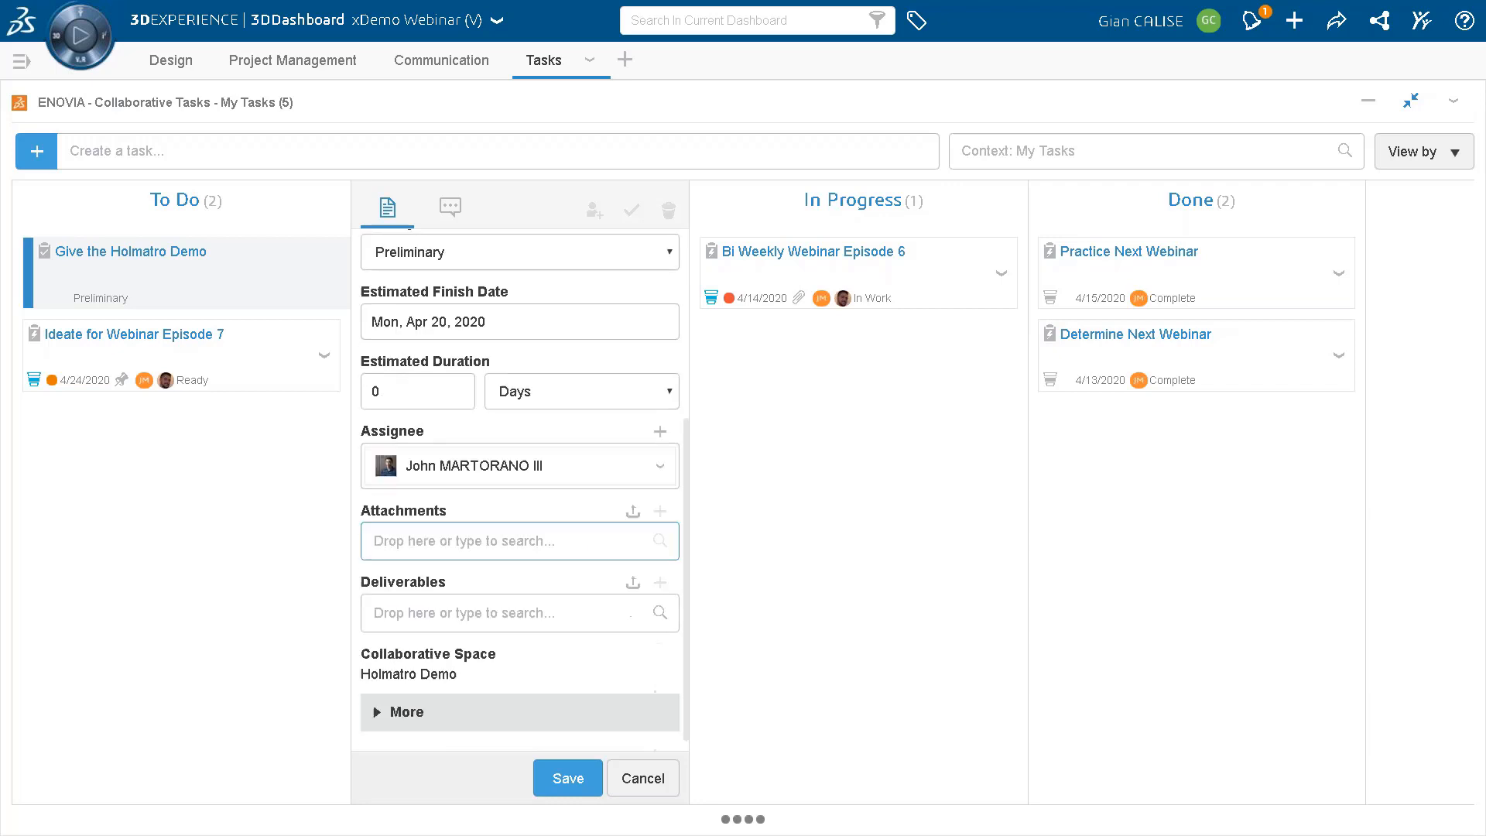
pyautogui.click(577, 790)
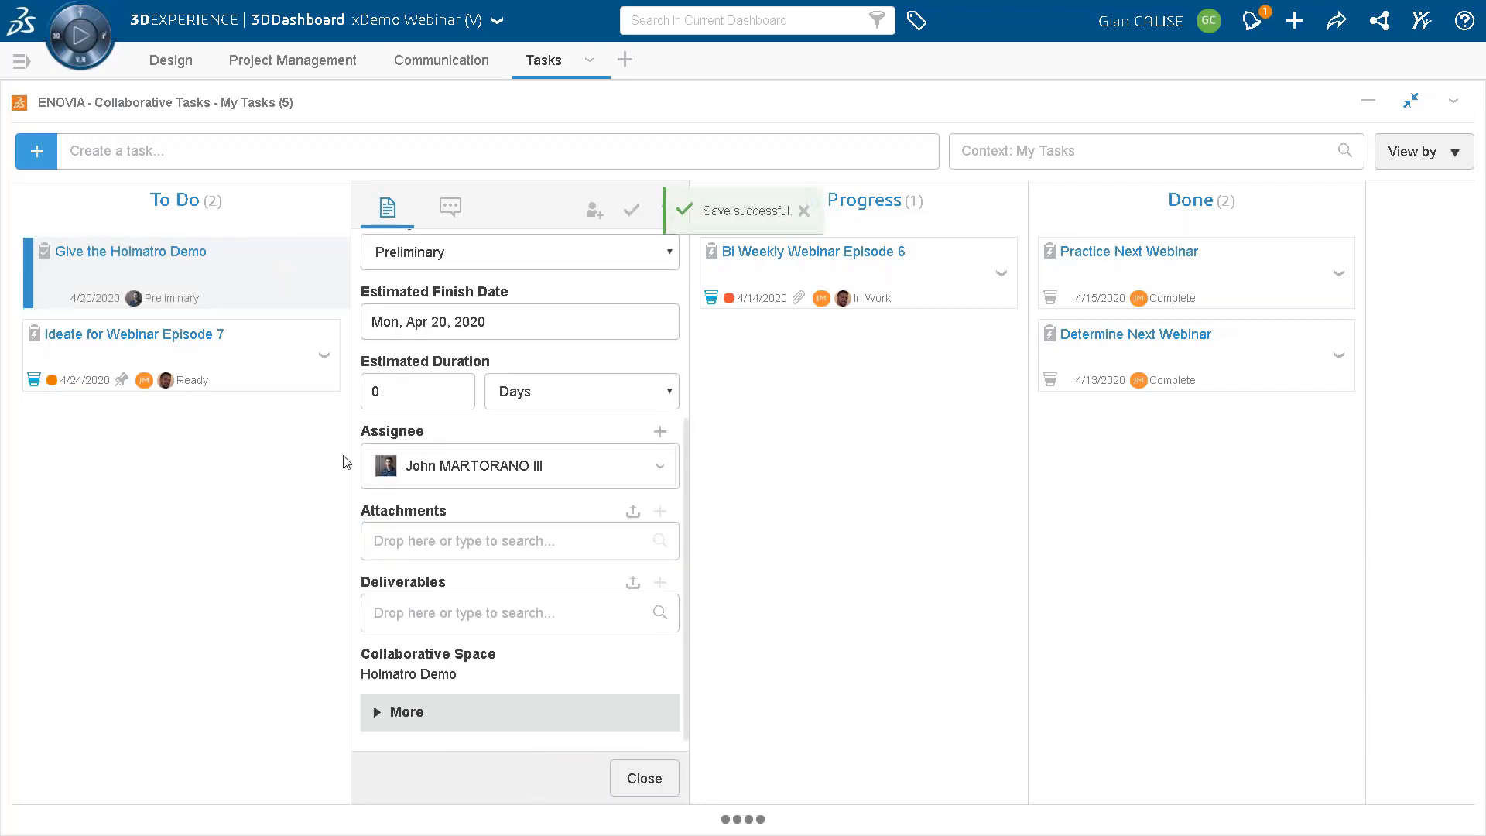
pyautogui.click(646, 779)
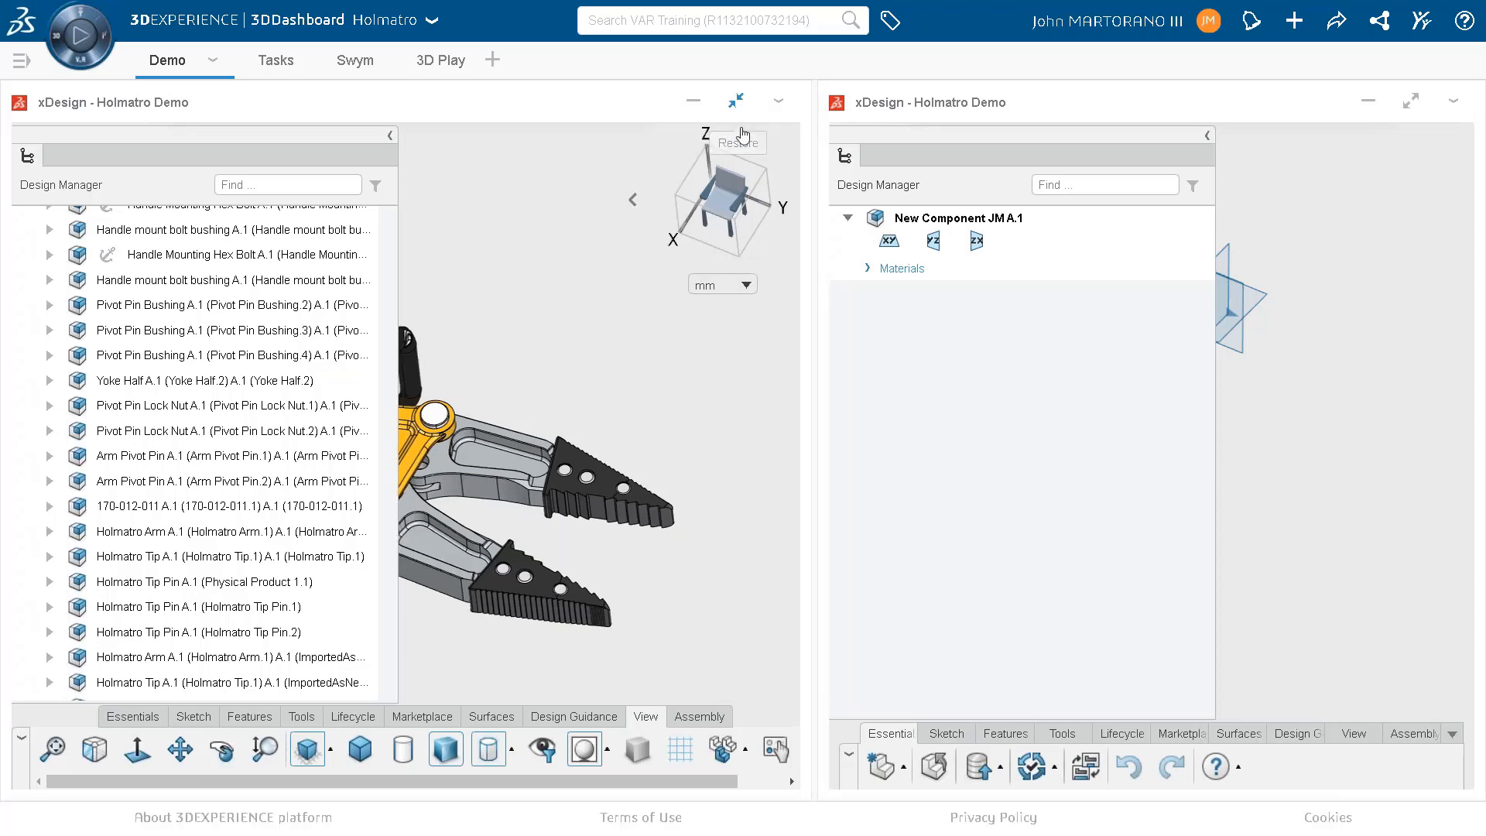
# Maximize the Holmatro spreader assembly in xDesign and hide the orange Yoke Half covering the arm pivots.
pyautogui.click(743, 102)
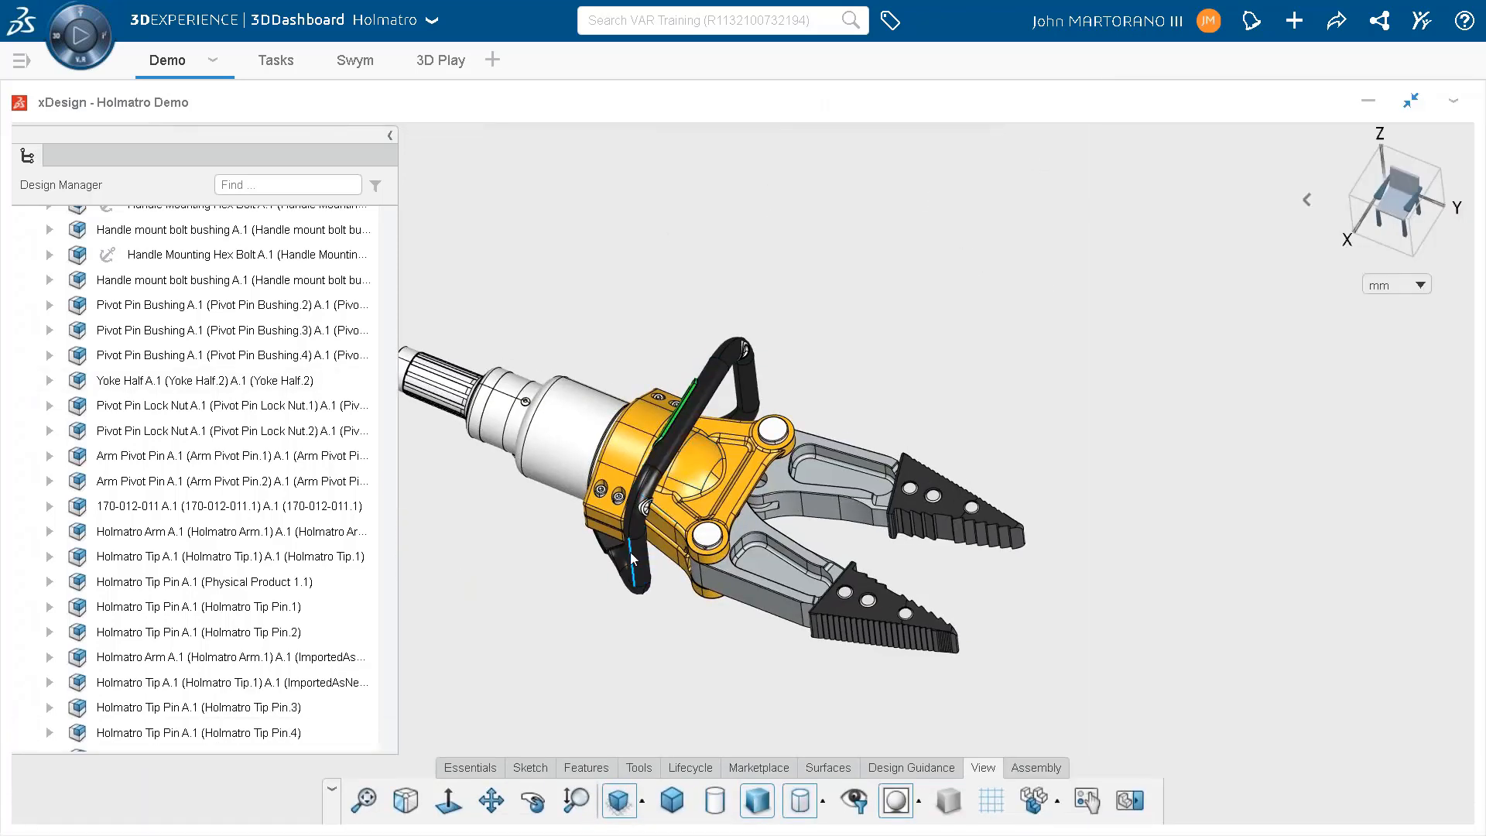
pyautogui.scroll(1, 630, 553)
pyautogui.moveTo(616, 547); pyautogui.dragTo(674, 472, button='middle')
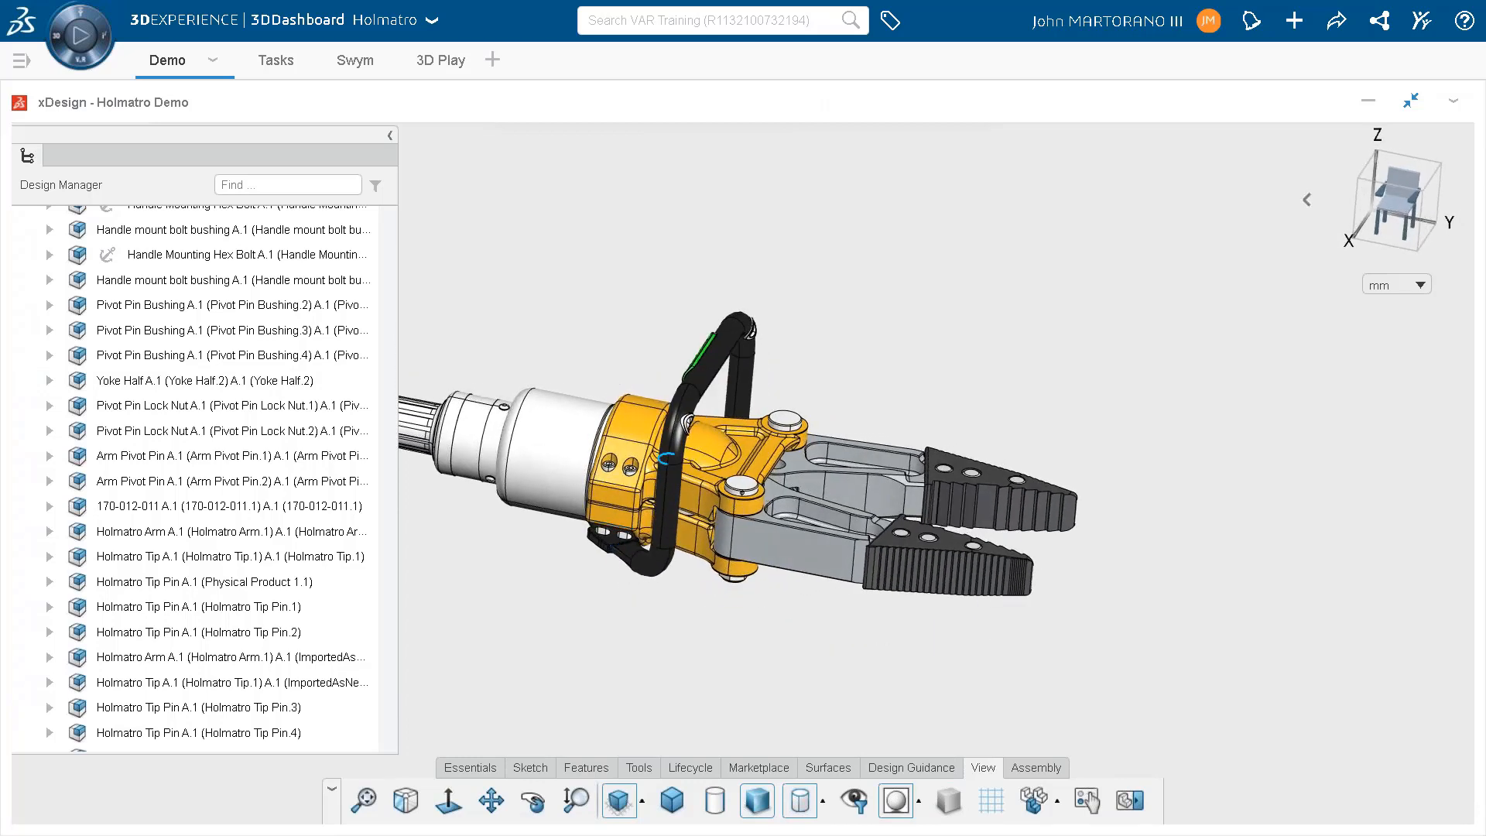
pyautogui.moveTo(646, 340); pyautogui.dragTo(286, 122, button='middle')
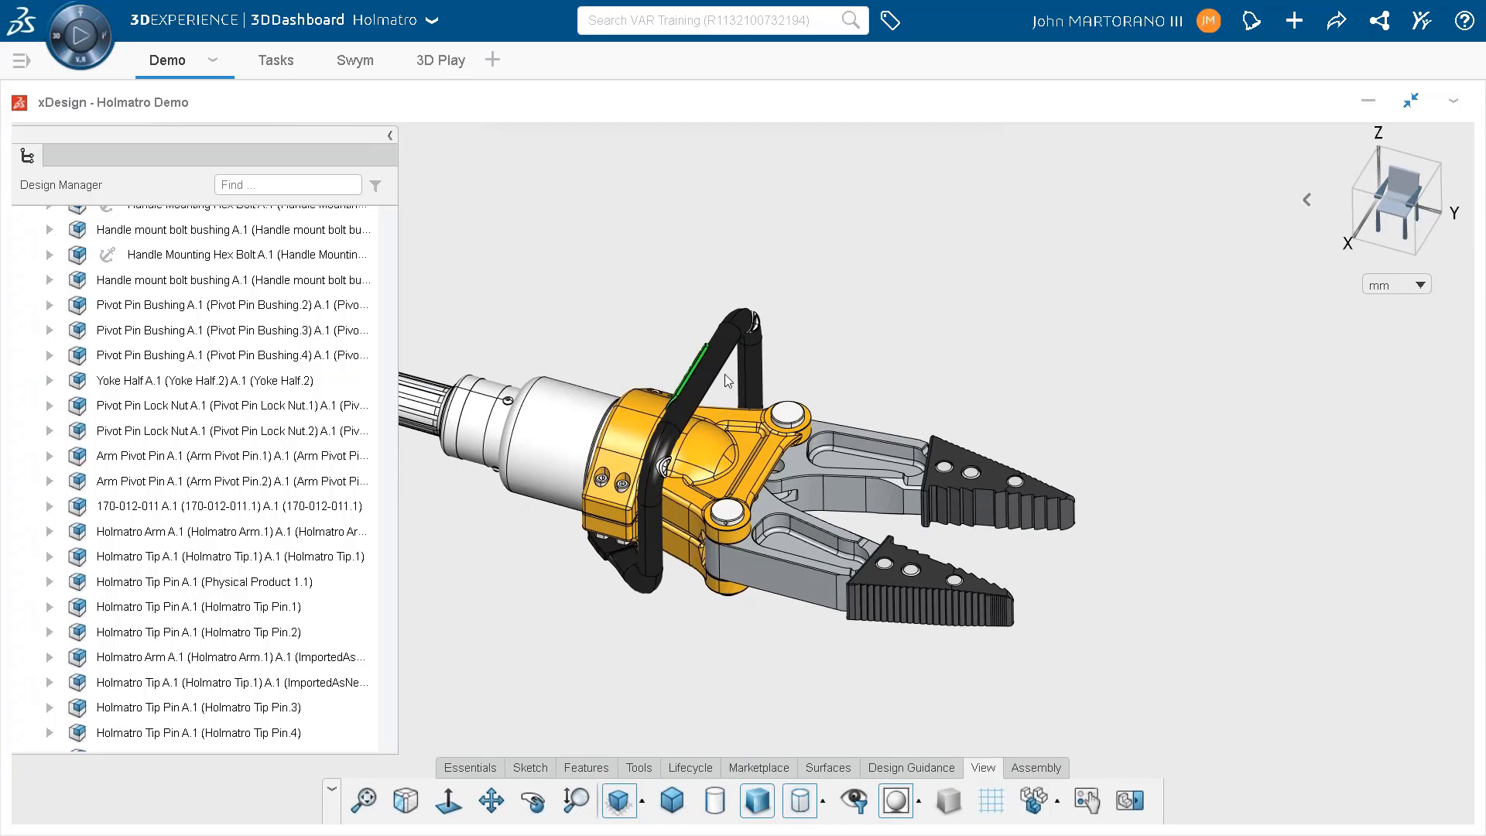
pyautogui.moveTo(800, 342)
pyautogui.mouseDown(button='middle')
pyautogui.moveTo(716, 381)
pyautogui.moveTo(792, 335)
pyautogui.mouseUp(button='middle')
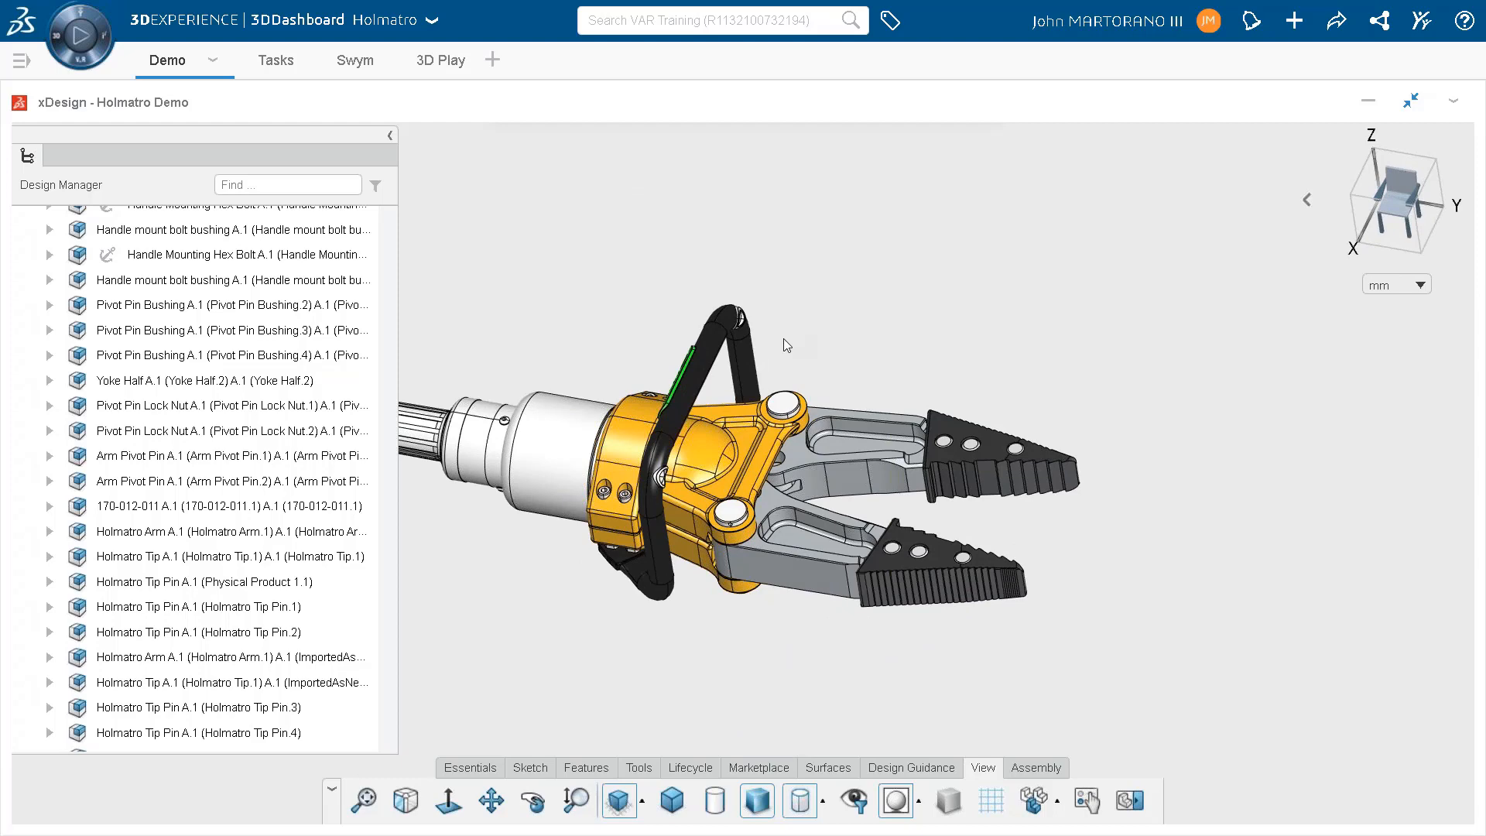
pyautogui.click(707, 439)
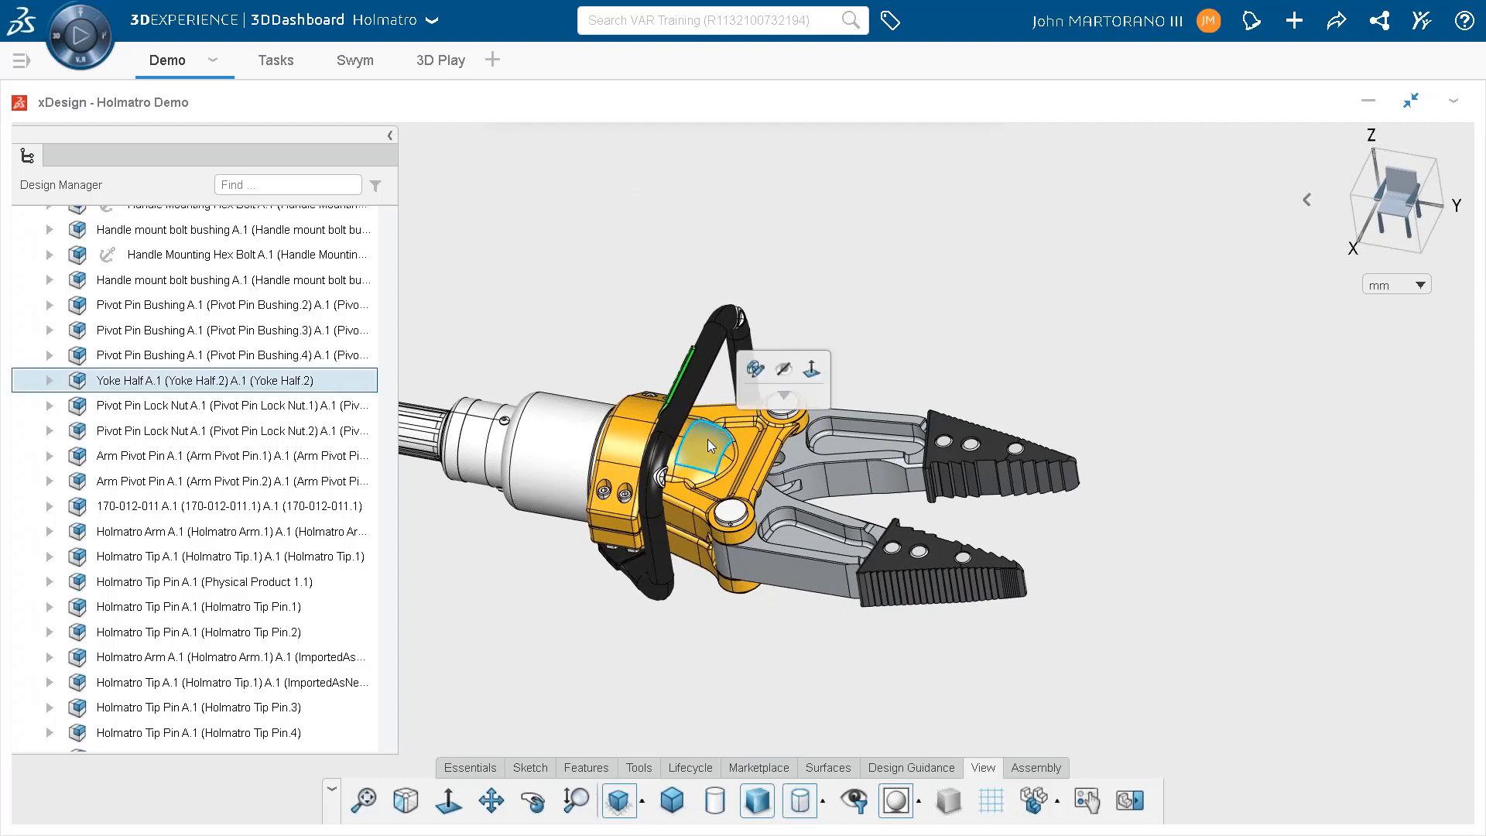
pyautogui.click(763, 391)
pyautogui.moveTo(758, 393); pyautogui.dragTo(729, 466, button='middle')
pyautogui.scroll(-3, 729, 445)
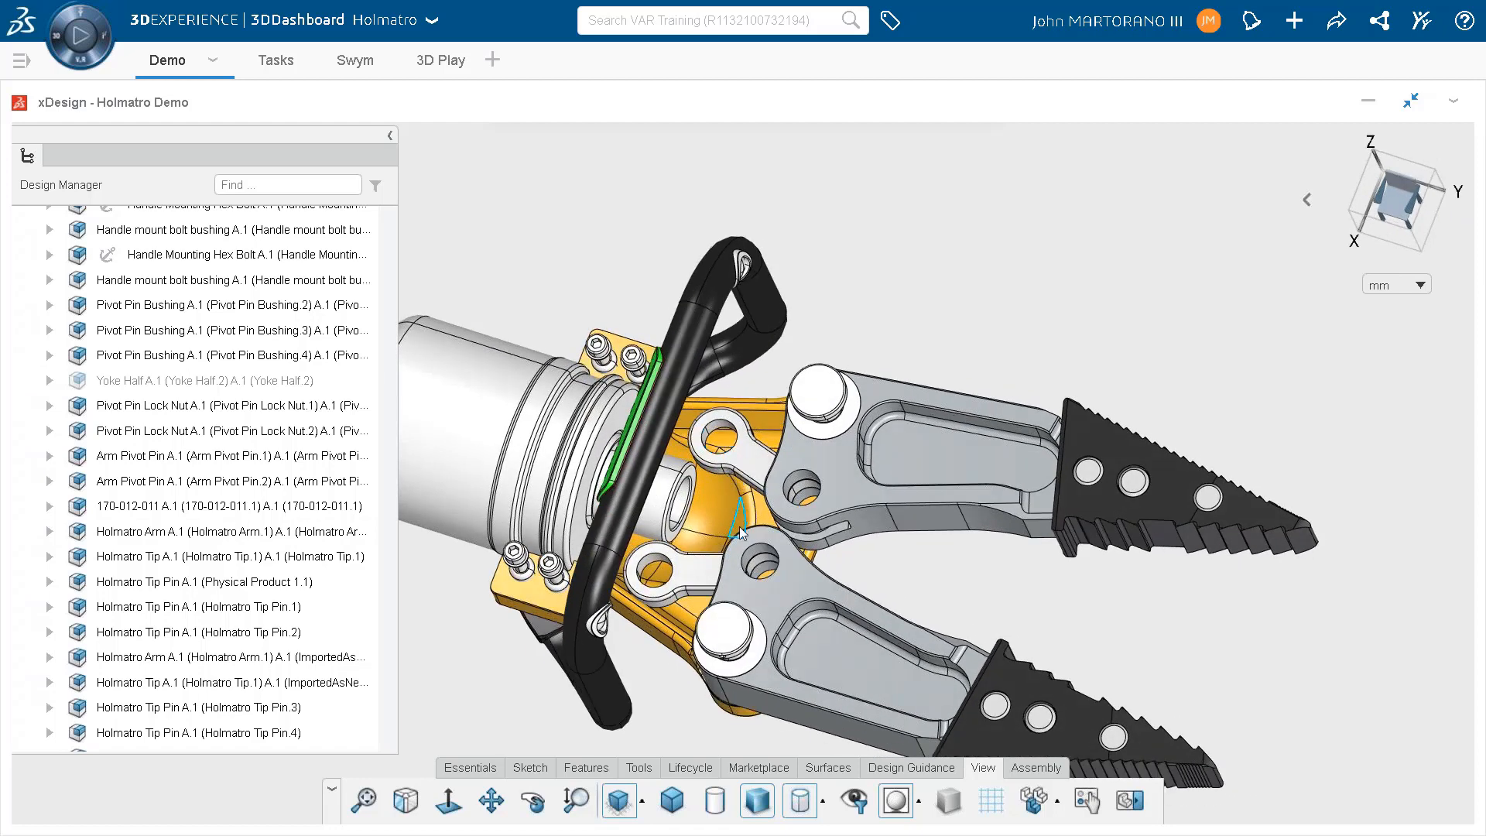
pyautogui.scroll(3, 740, 526)
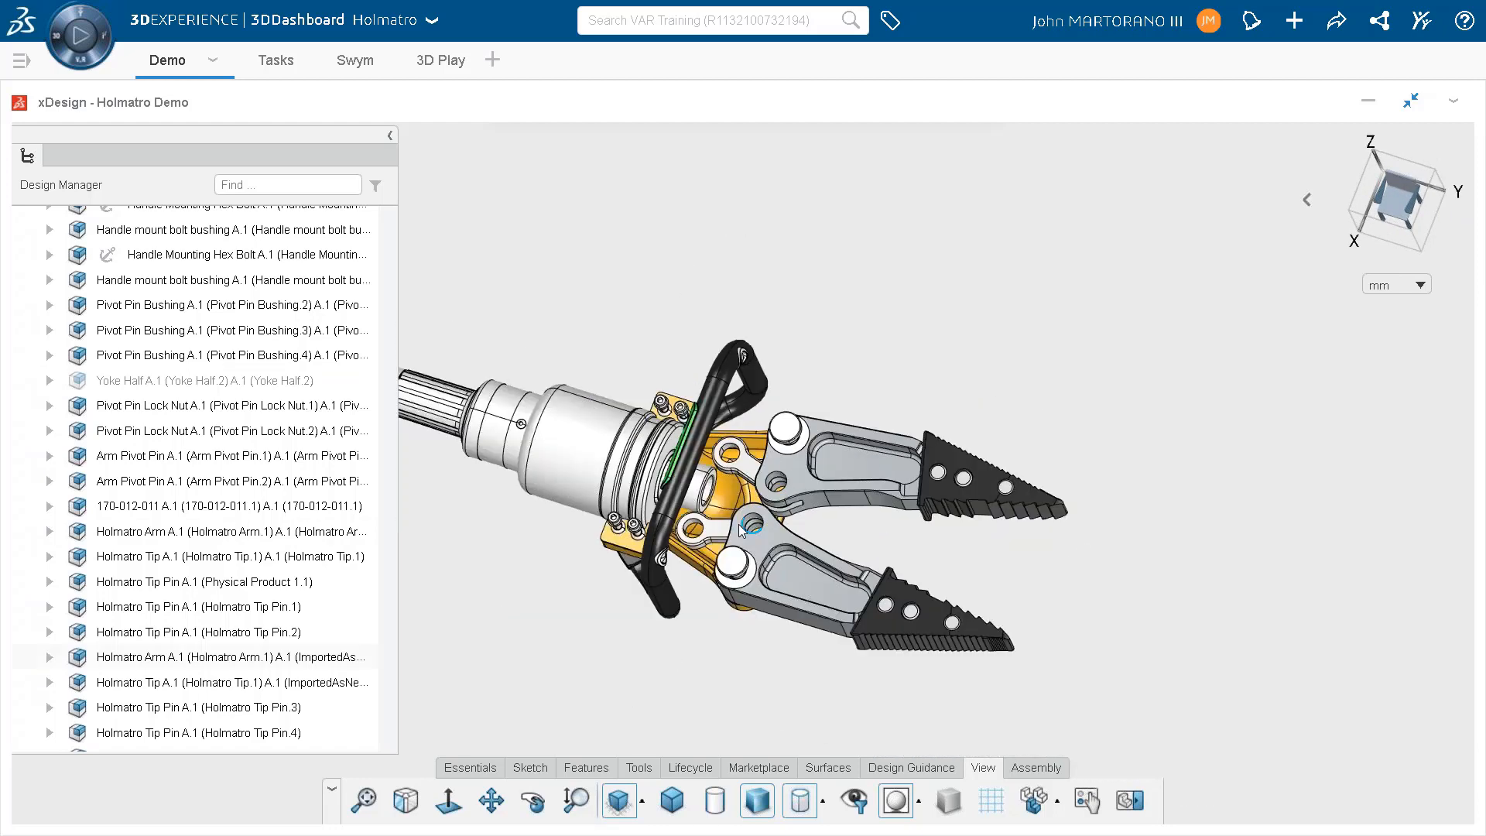
# Switch to 3DPlay and examine the clevis component's two-hole lugs and cylindrical shank from several angles.
pyautogui.click(446, 63)
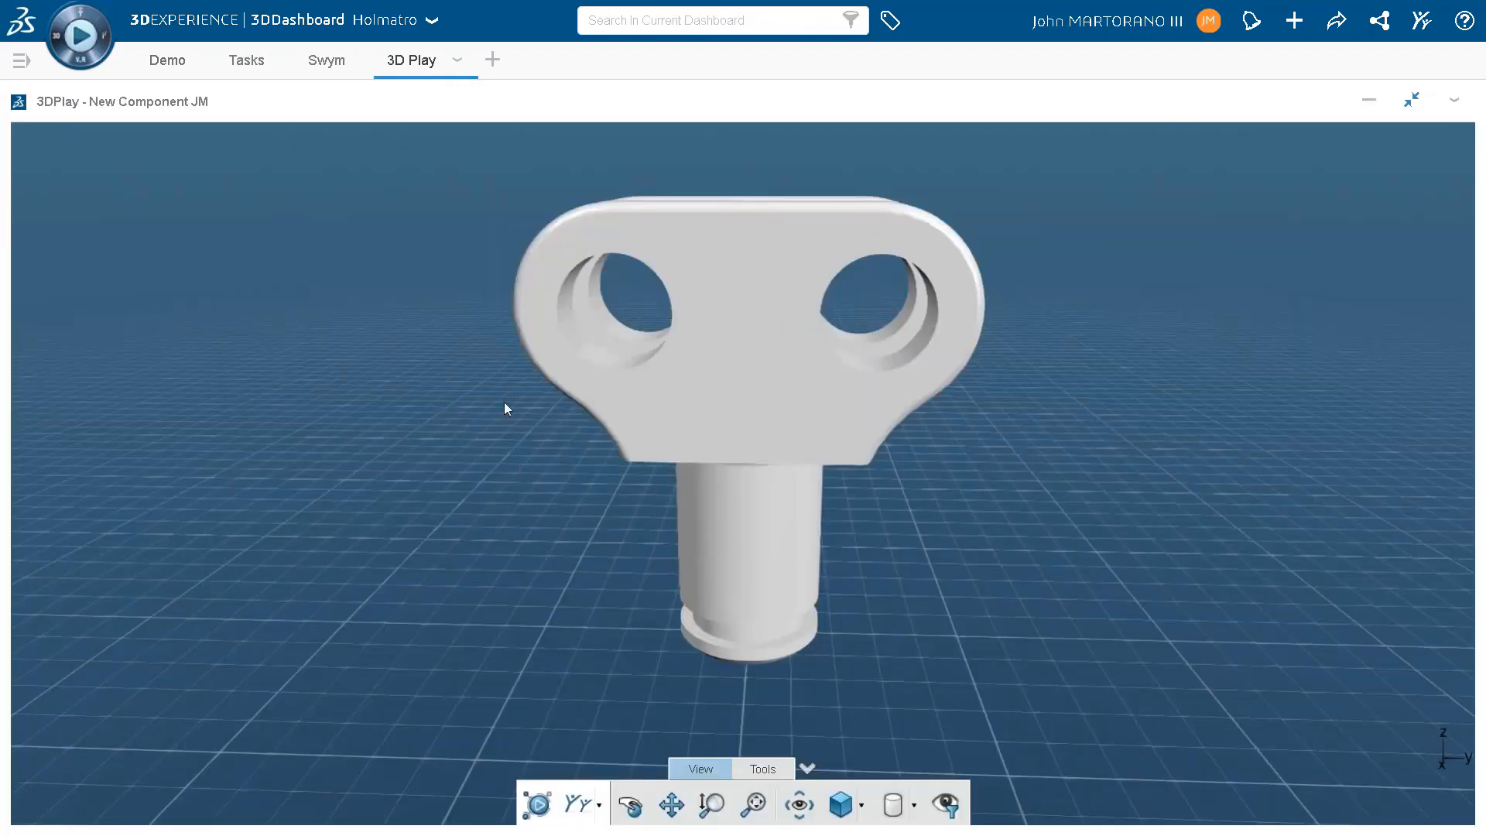
pyautogui.moveTo(505, 402); pyautogui.dragTo(767, 341, button='middle')
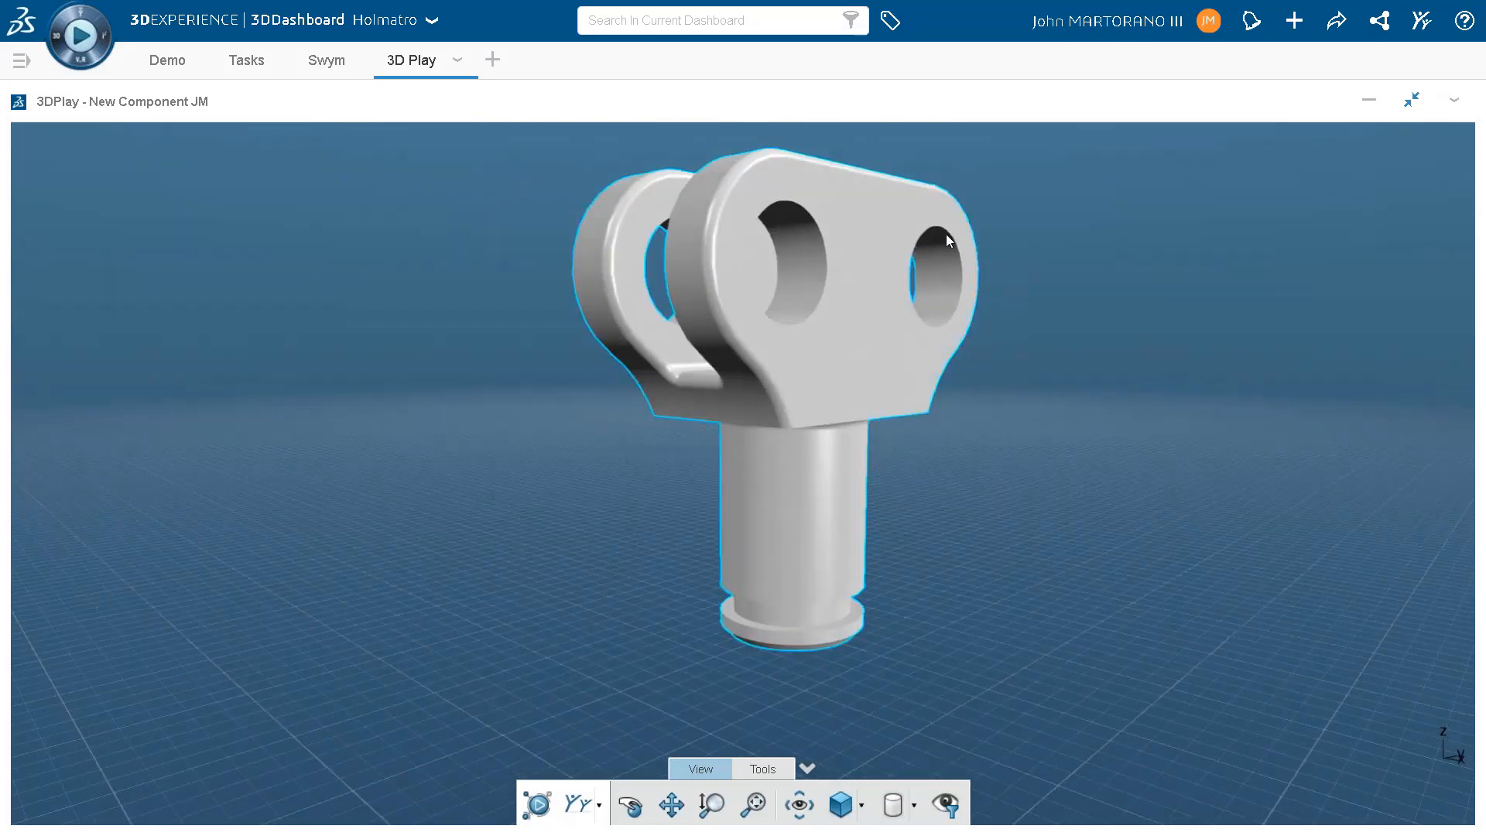
pyautogui.scroll(4, 946, 234)
pyautogui.scroll(-4, 946, 234)
pyautogui.scroll(1, 940, 238)
pyautogui.moveTo(940, 238); pyautogui.dragTo(931, 287, button='middle')
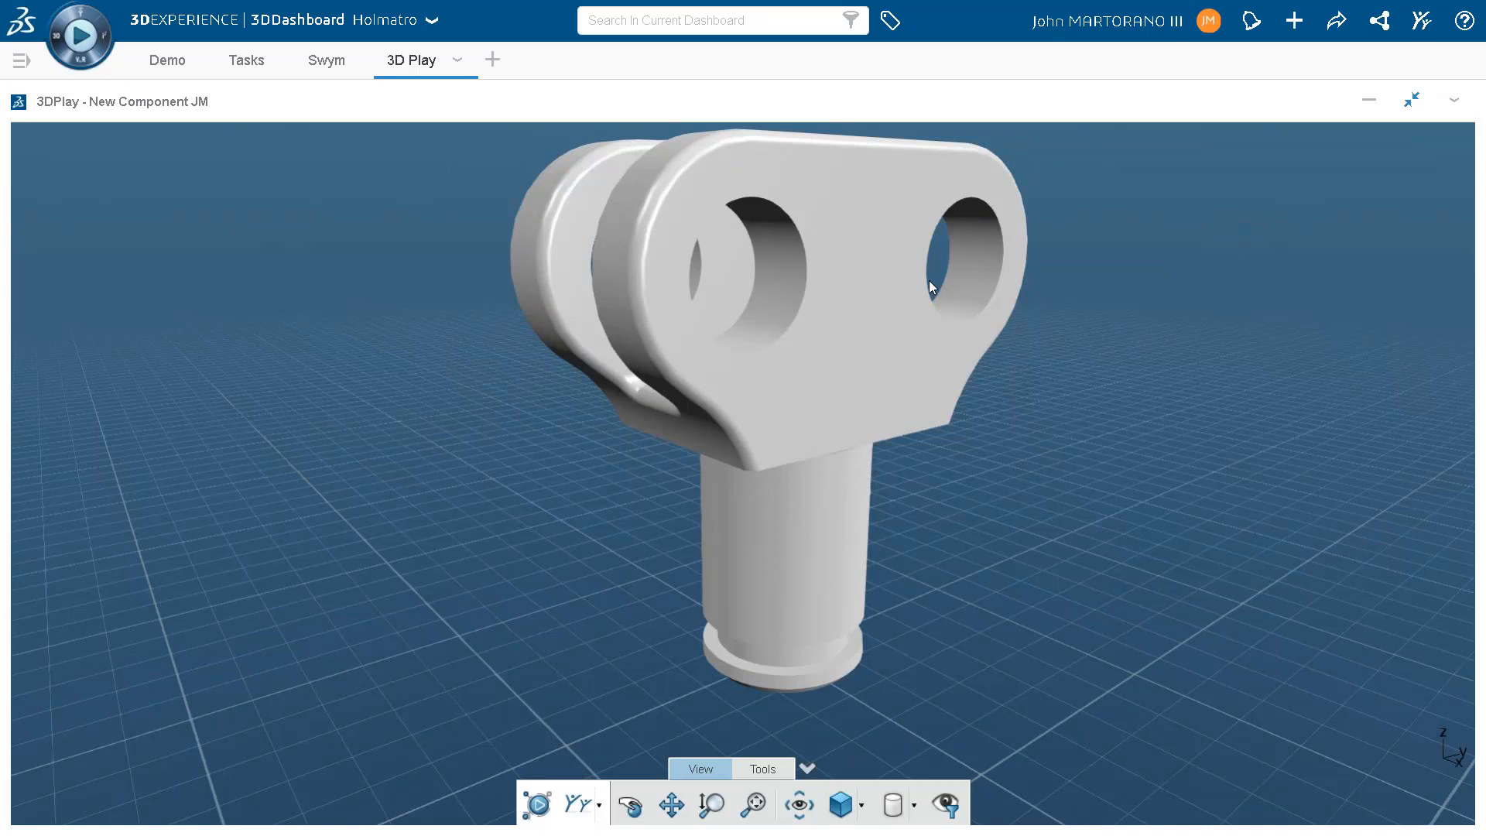
pyautogui.scroll(5, 935, 293)
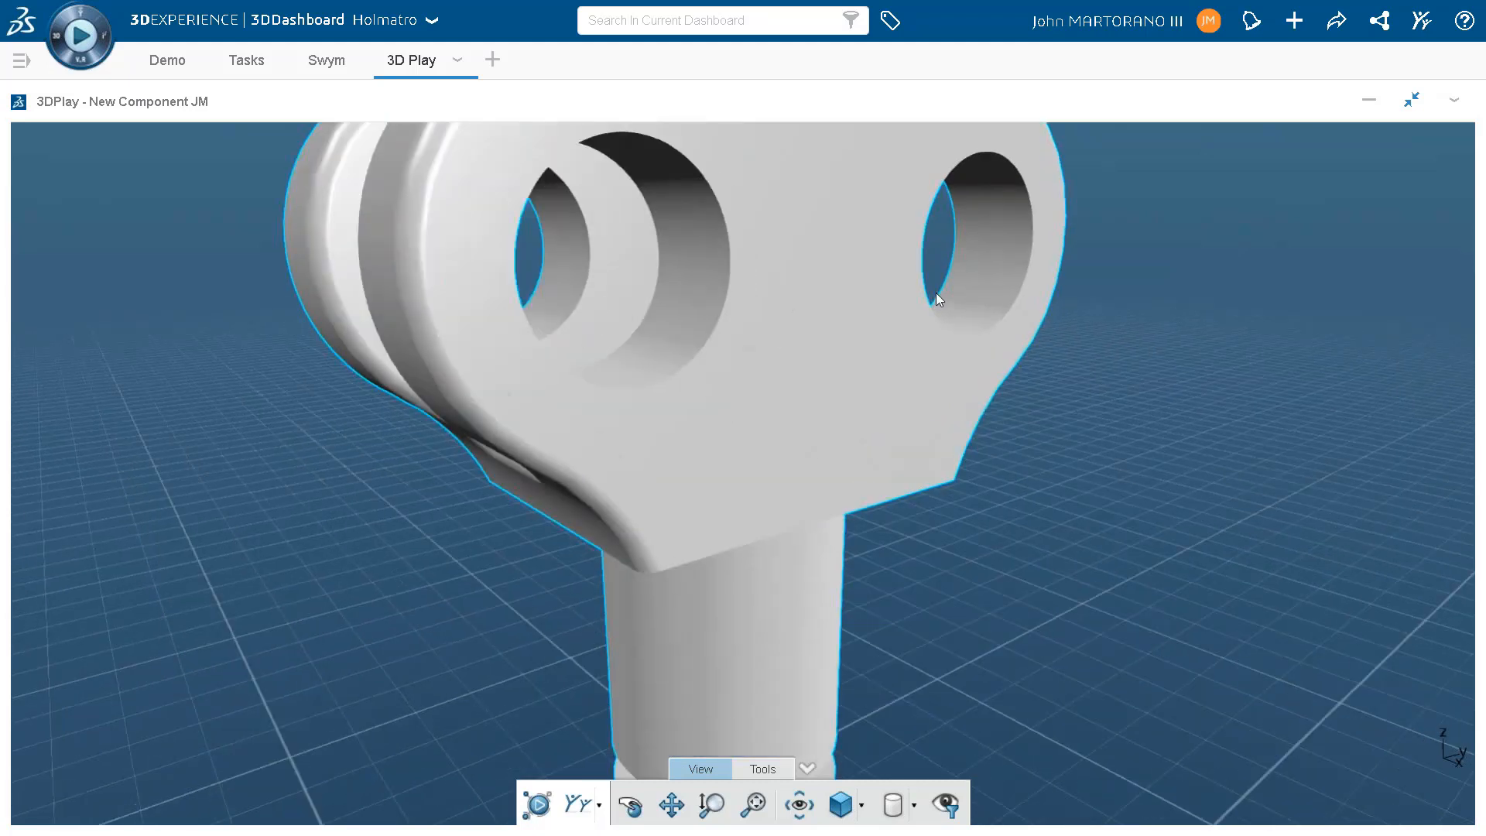
pyautogui.scroll(-5, 937, 298)
pyautogui.moveTo(953, 289); pyautogui.dragTo(926, 274)
# Return to xDesign on the Demo dashboard, restore the assembly view and maximize the empty new component.
pyautogui.click(168, 60)
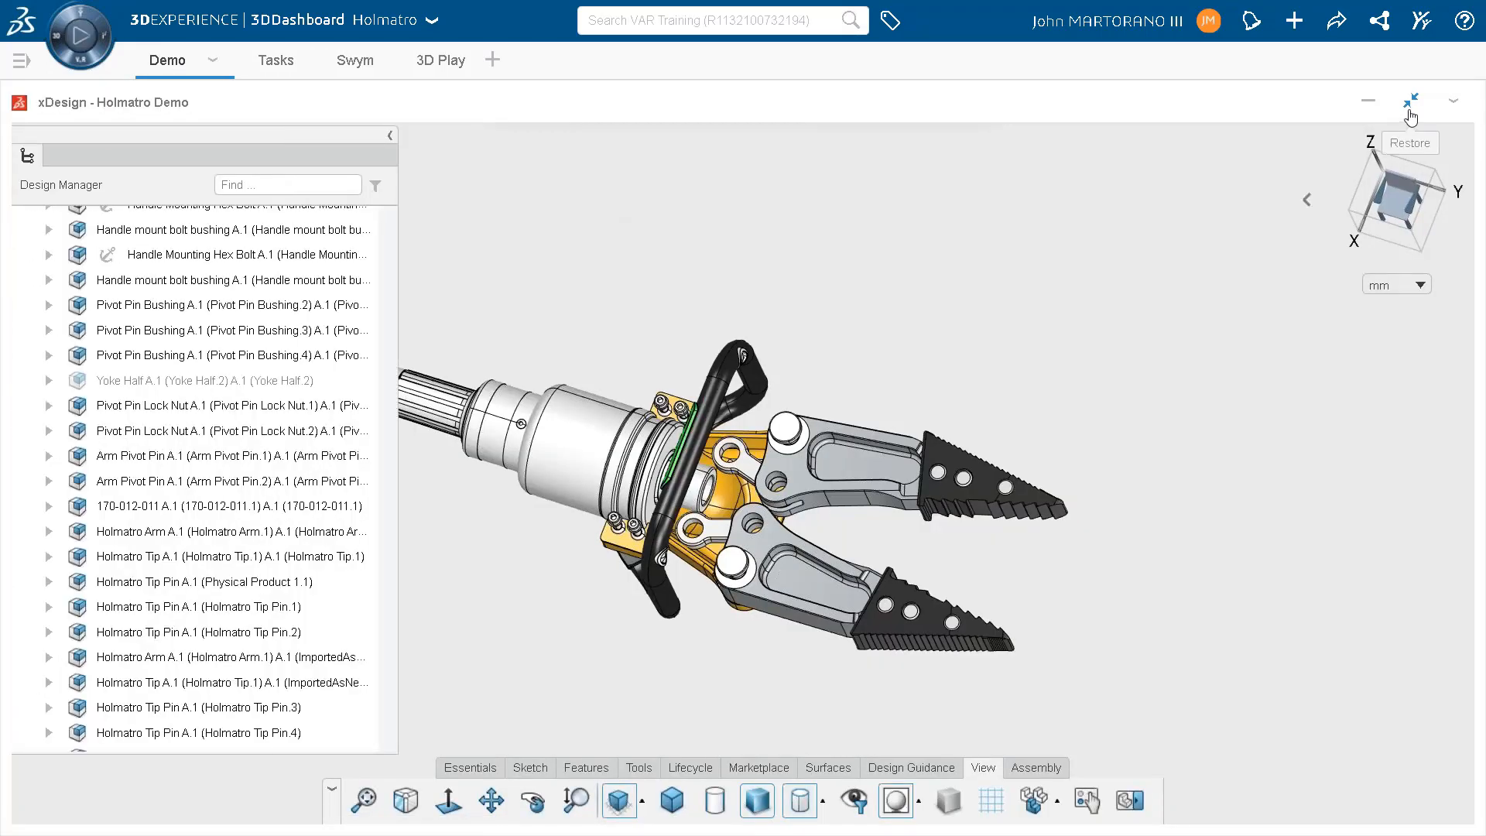
pyautogui.click(1410, 100)
pyautogui.click(1411, 102)
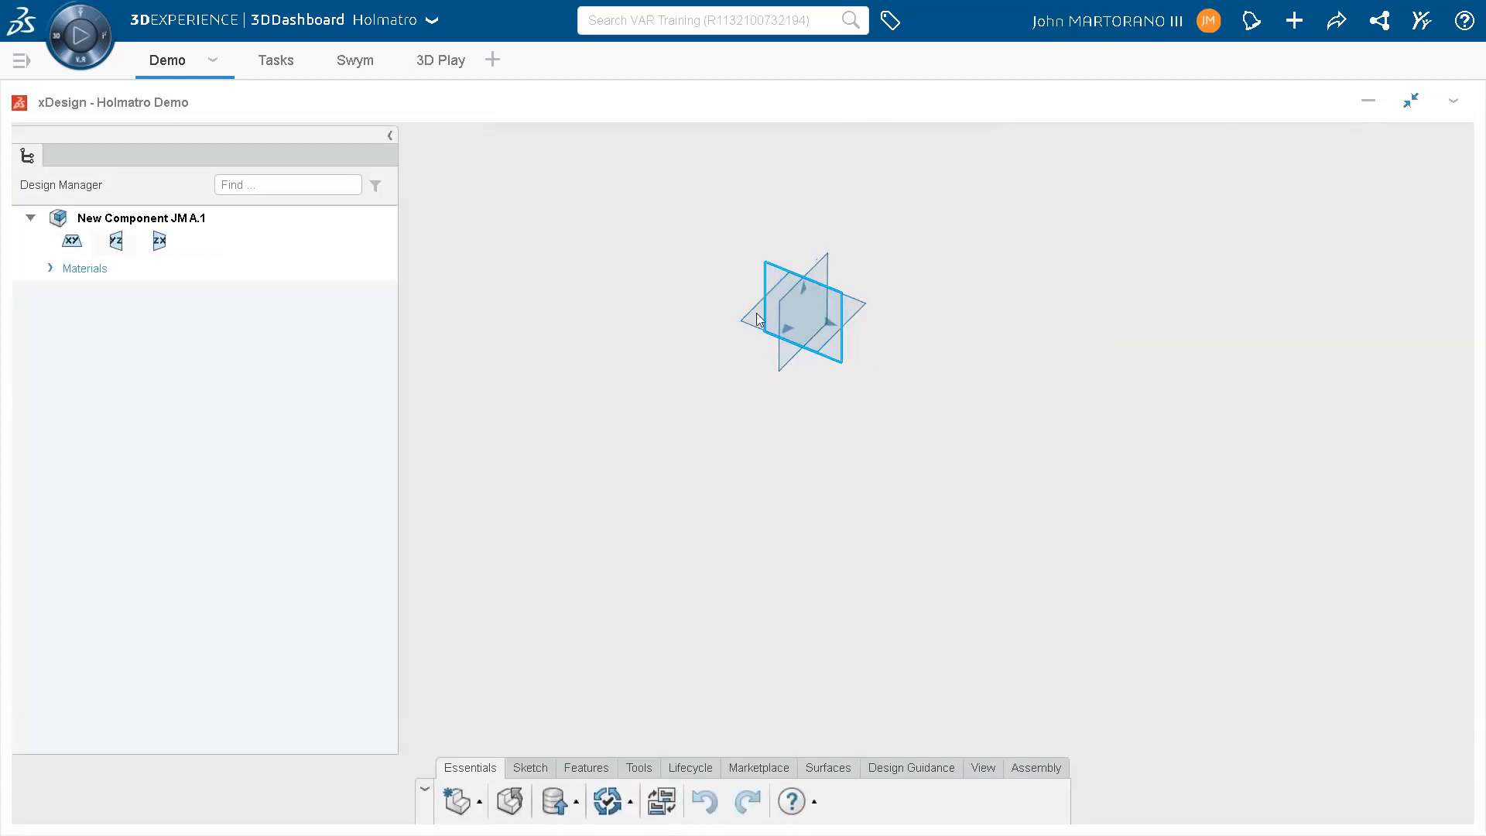
# Start a sketch on an upright origin plane and draw a horizontal slot across the origin, about 40 mm between centres with a 16.7 mm radius.
pyautogui.click(799, 279)
pyautogui.click(872, 169)
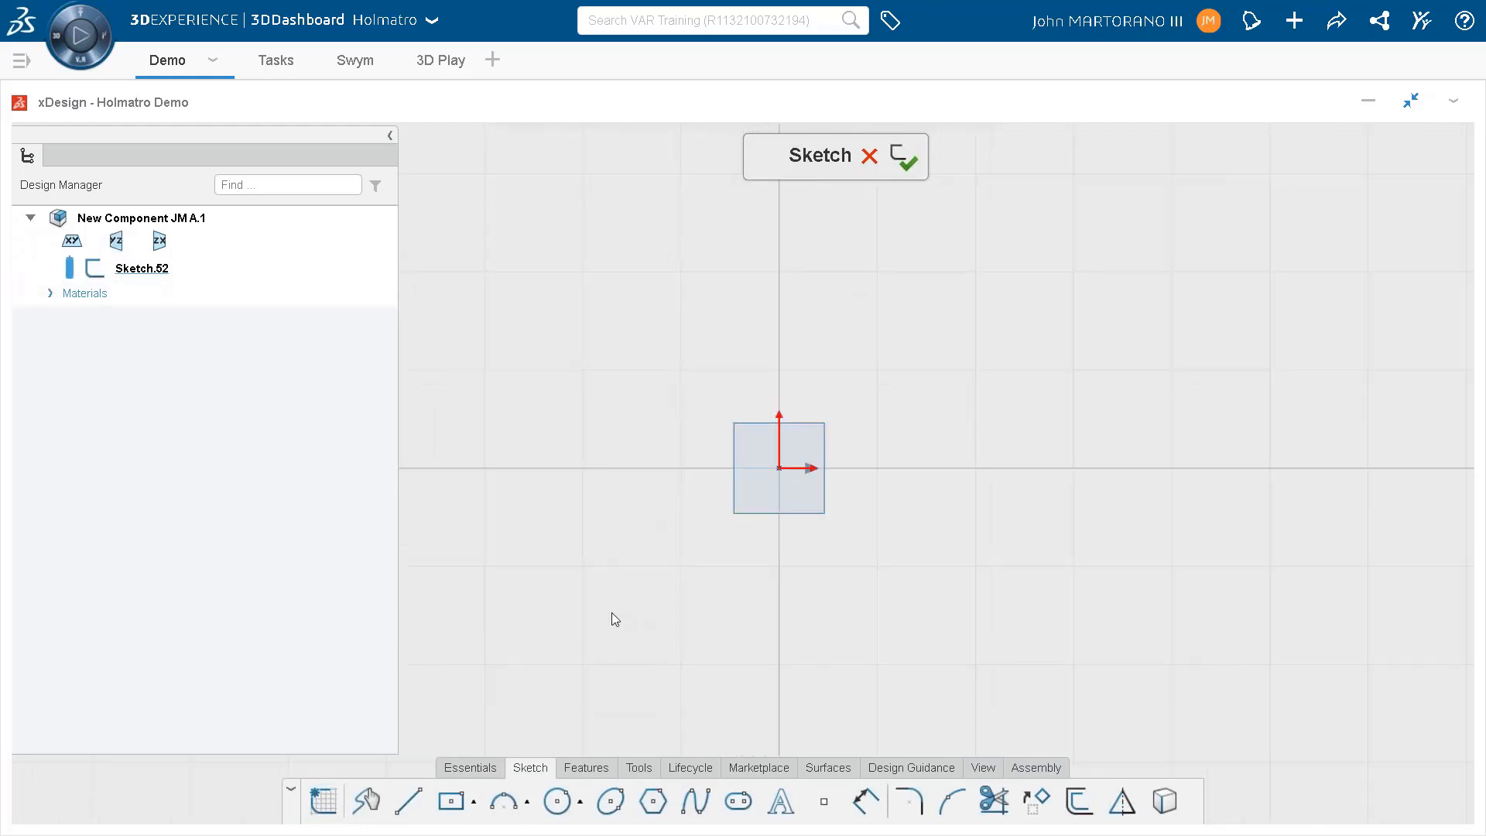
pyautogui.click(740, 804)
pyautogui.click(613, 468)
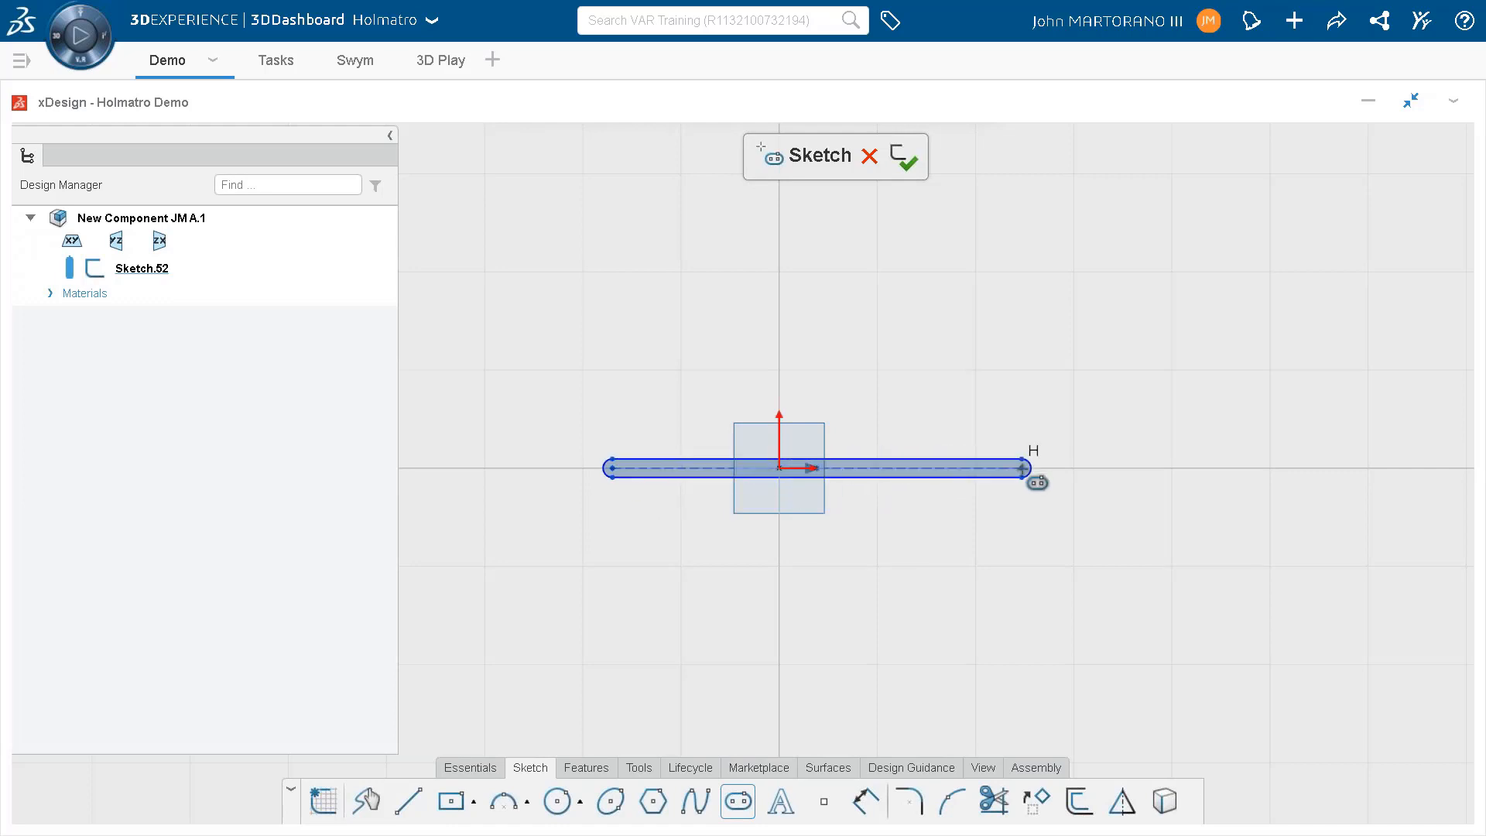
pyautogui.click(1022, 468)
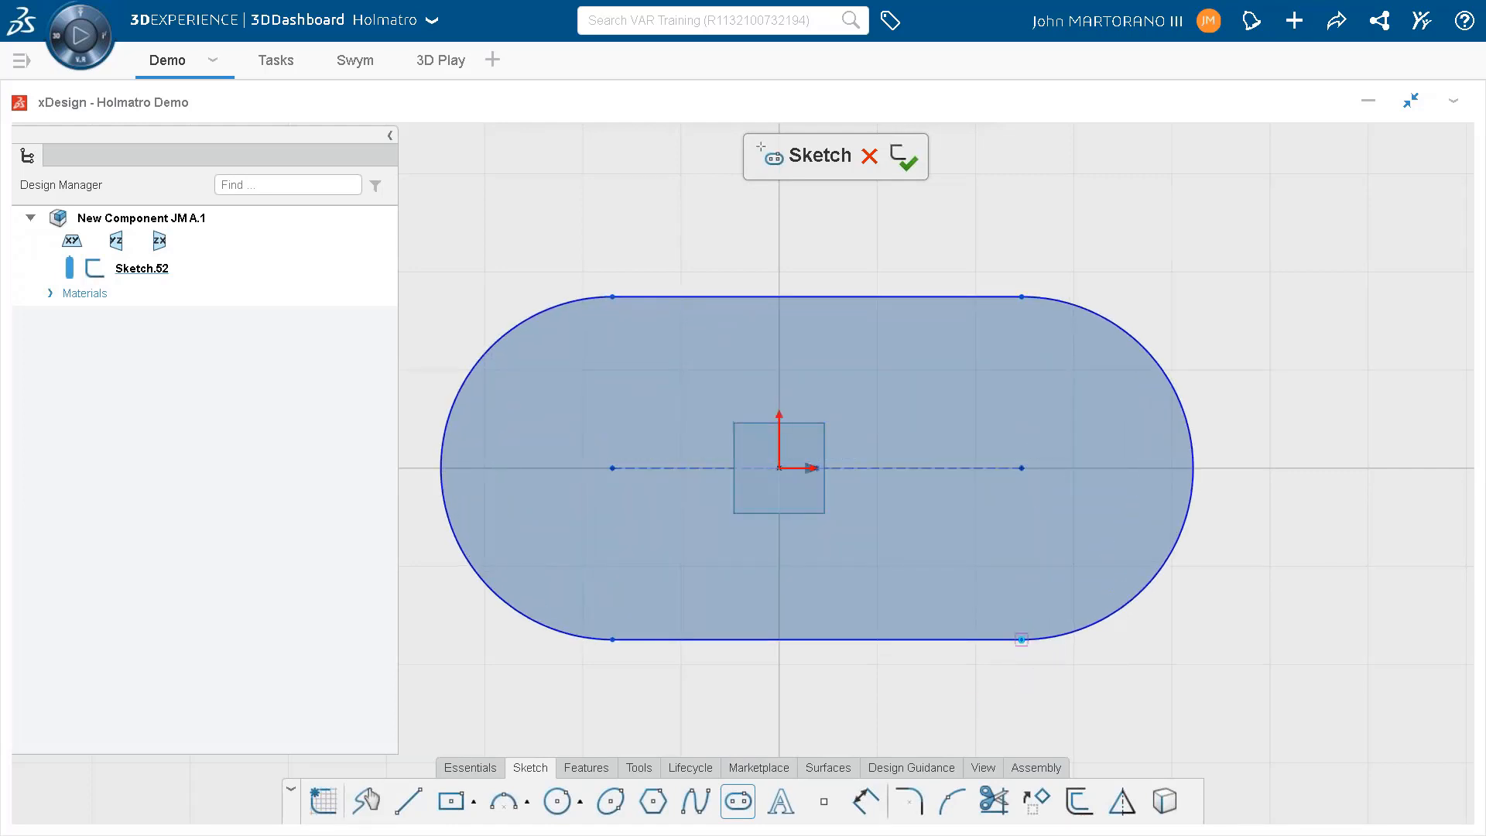
pyautogui.click(1022, 640)
# Draw a circle centred on each of the slot's arc centres, a small one at the left and one about 26 mm across at the right.
pyautogui.click(557, 801)
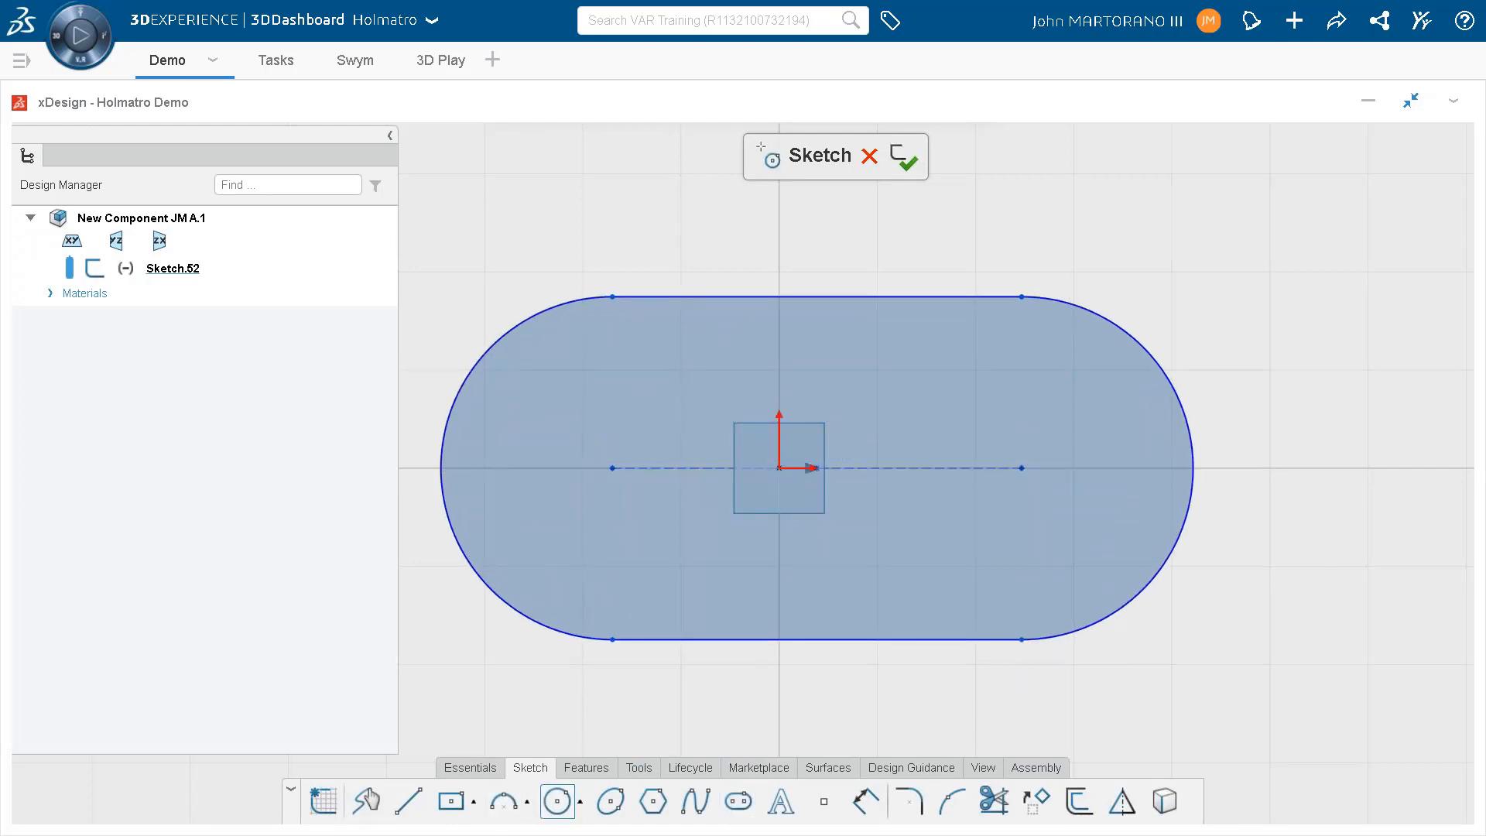
pyautogui.click(612, 469)
pyautogui.click(619, 524)
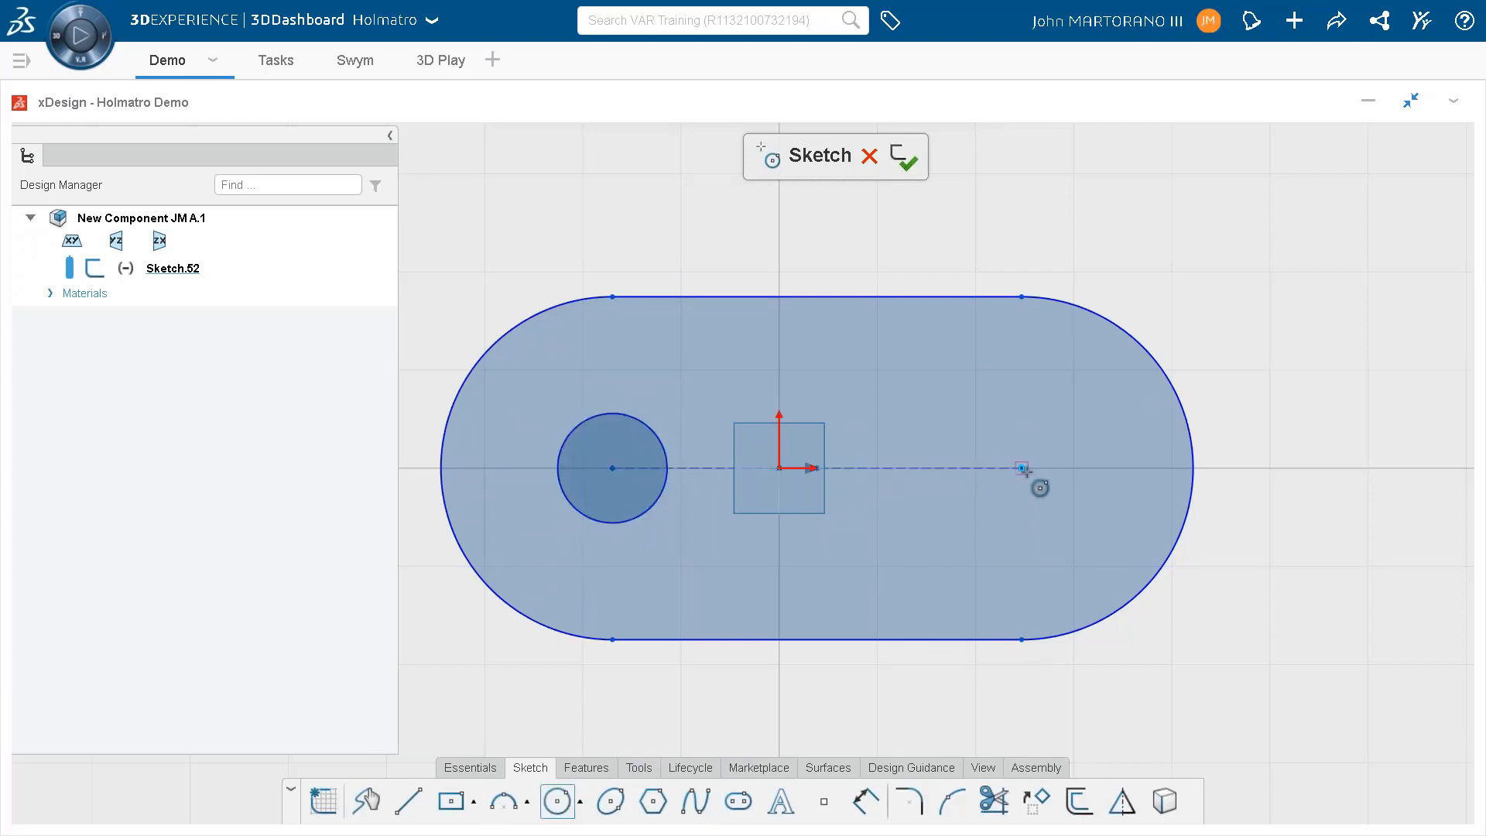
pyautogui.click(1022, 468)
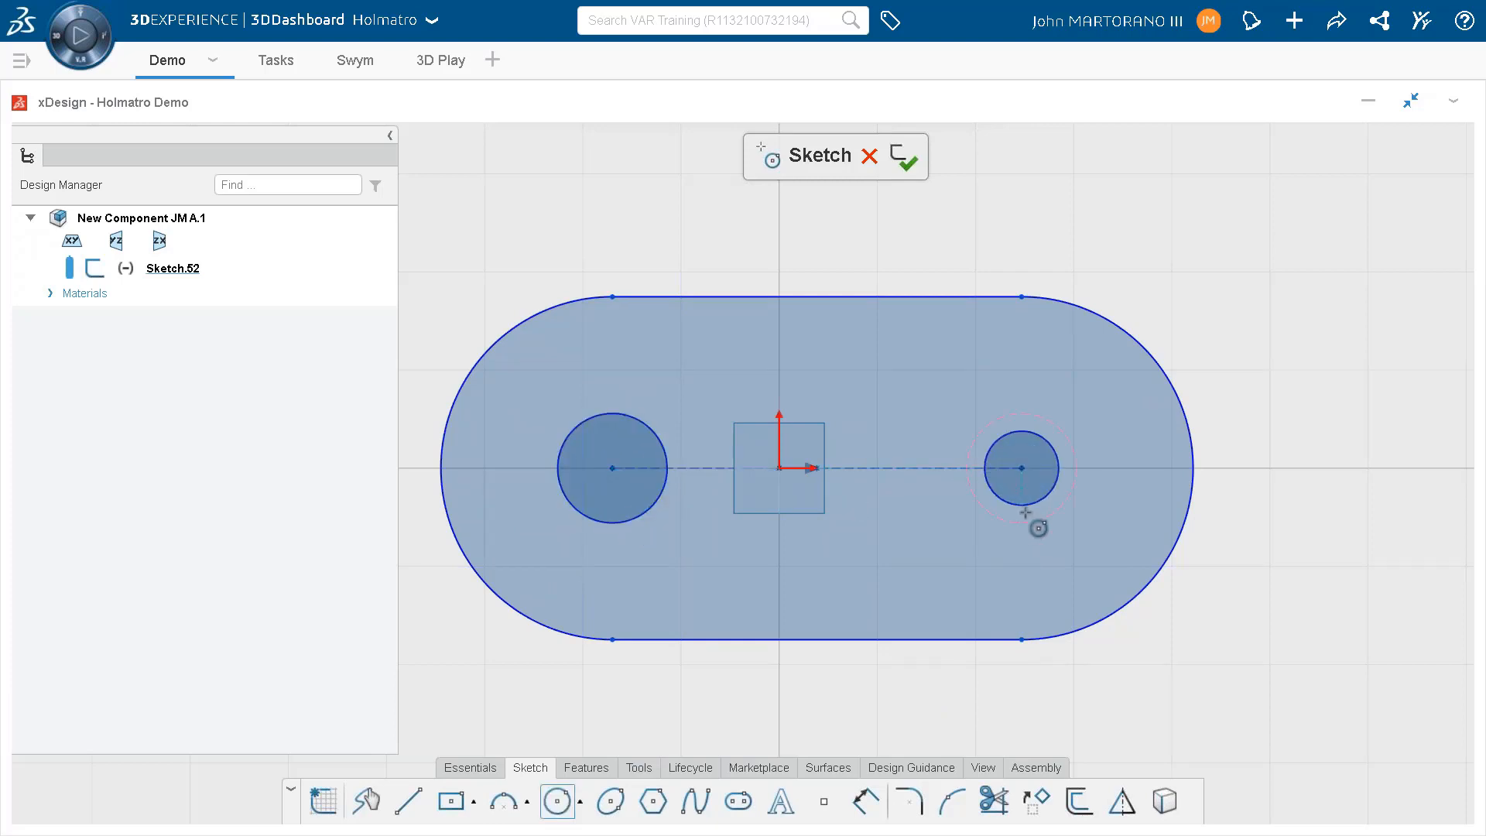
pyautogui.click(1047, 571)
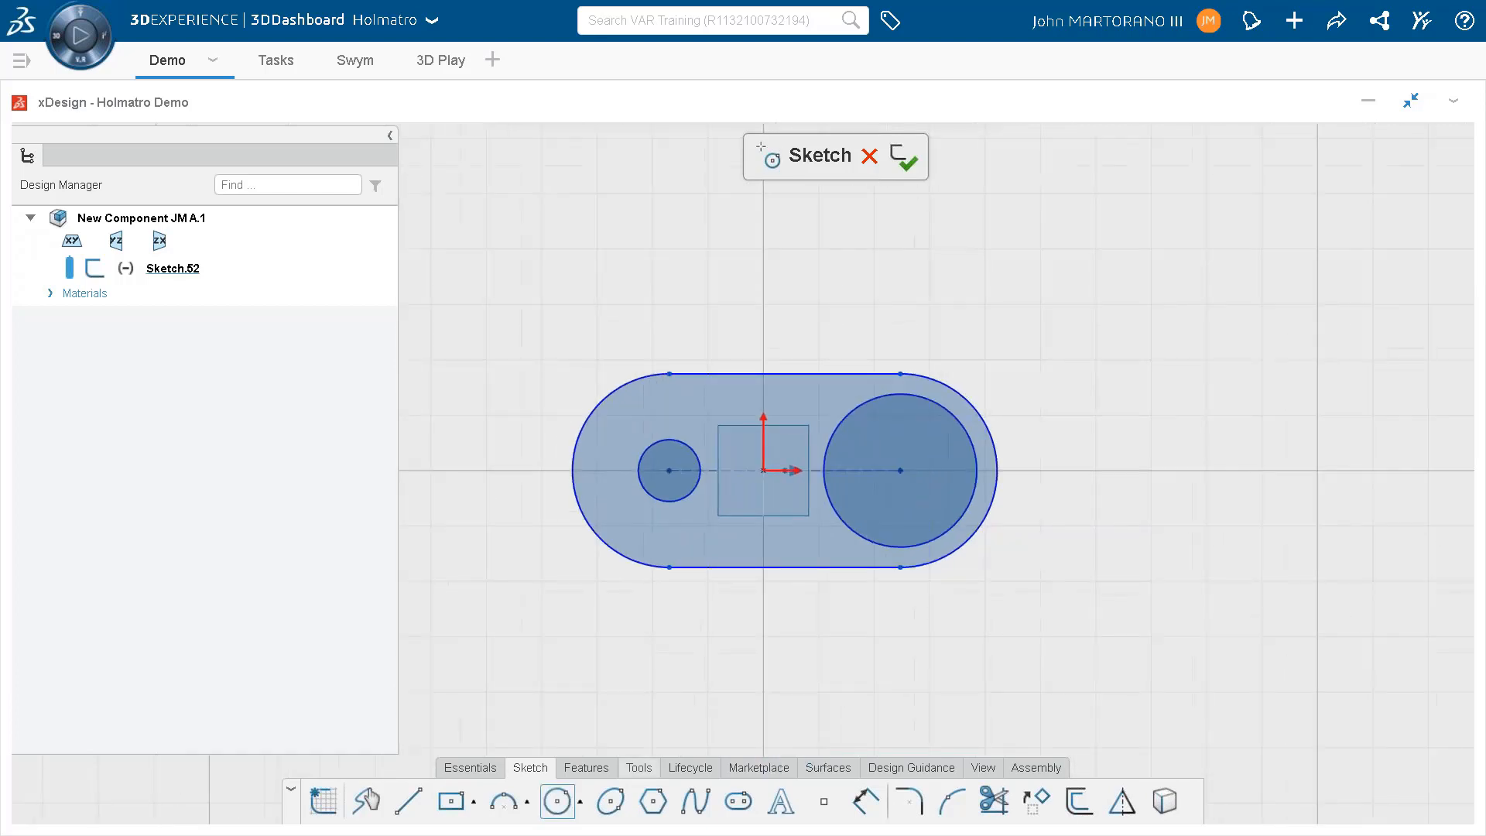
# Draw three connected lines forming a box below the slot between its lower tangent points, reaching about 42 mm below the slot's centreline.
pyautogui.click(408, 801)
pyautogui.click(669, 568)
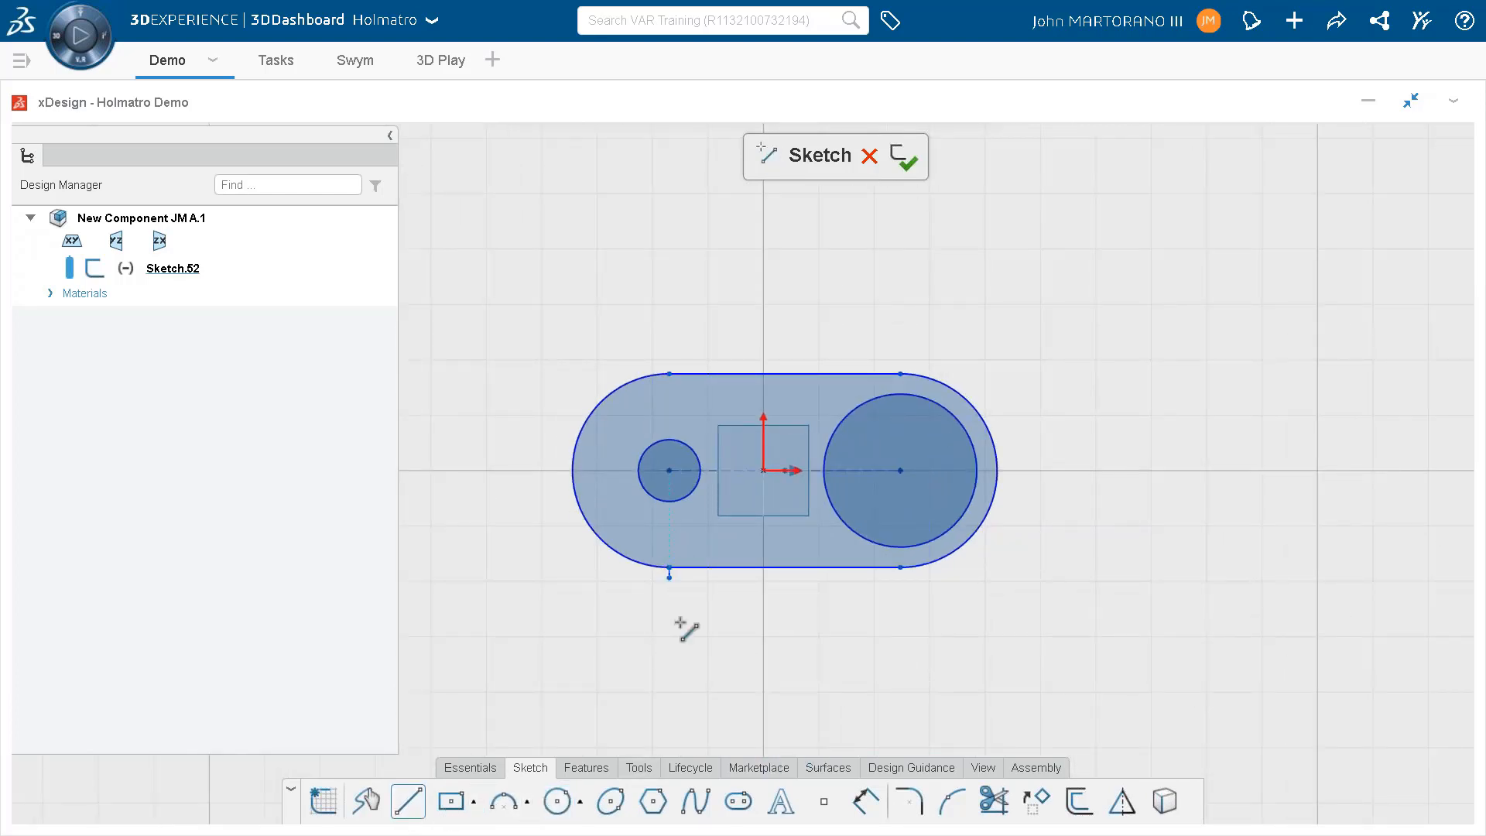
pyautogui.click(670, 702)
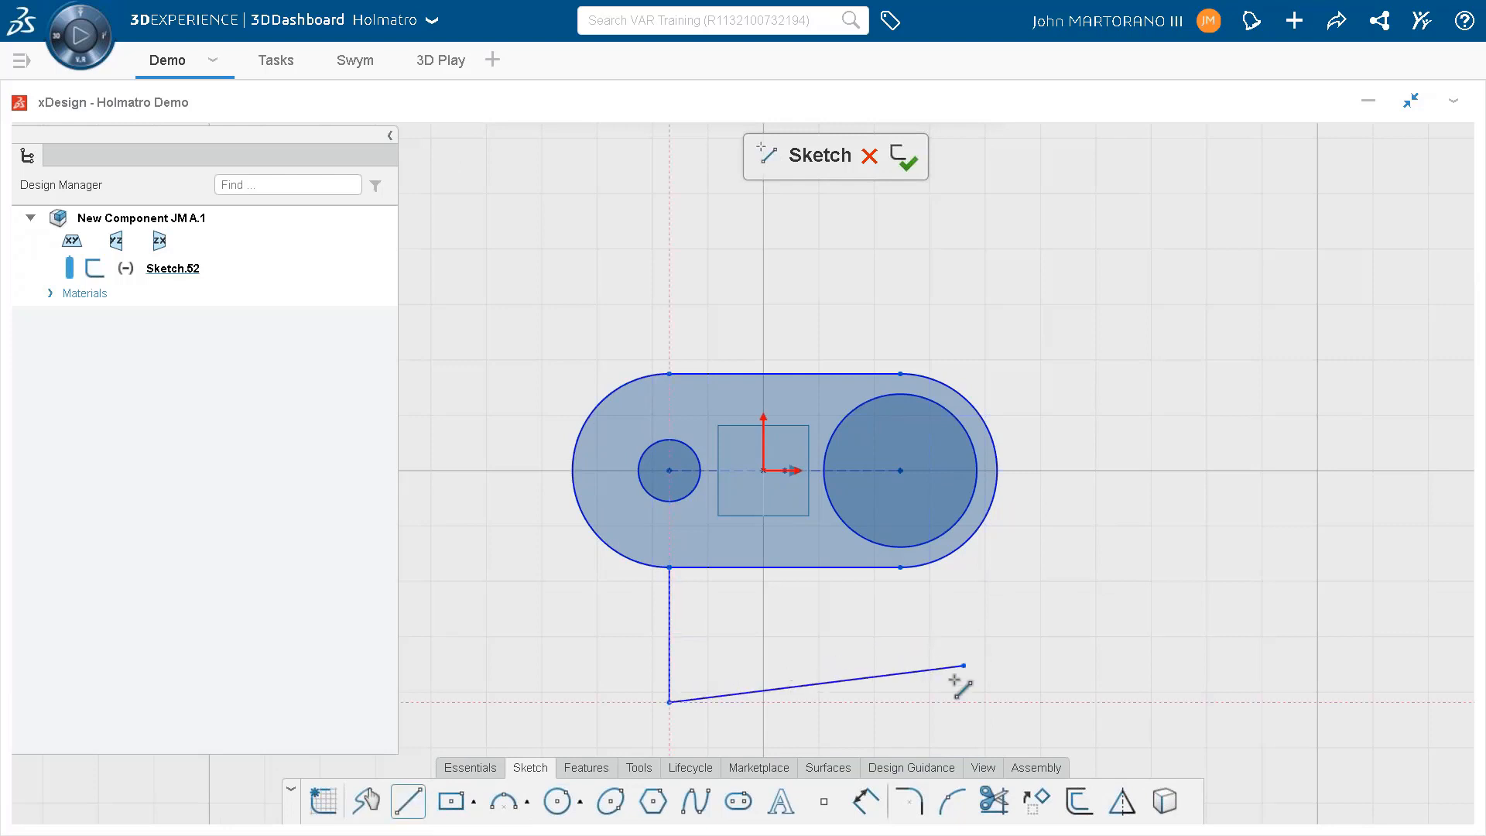
pyautogui.click(900, 702)
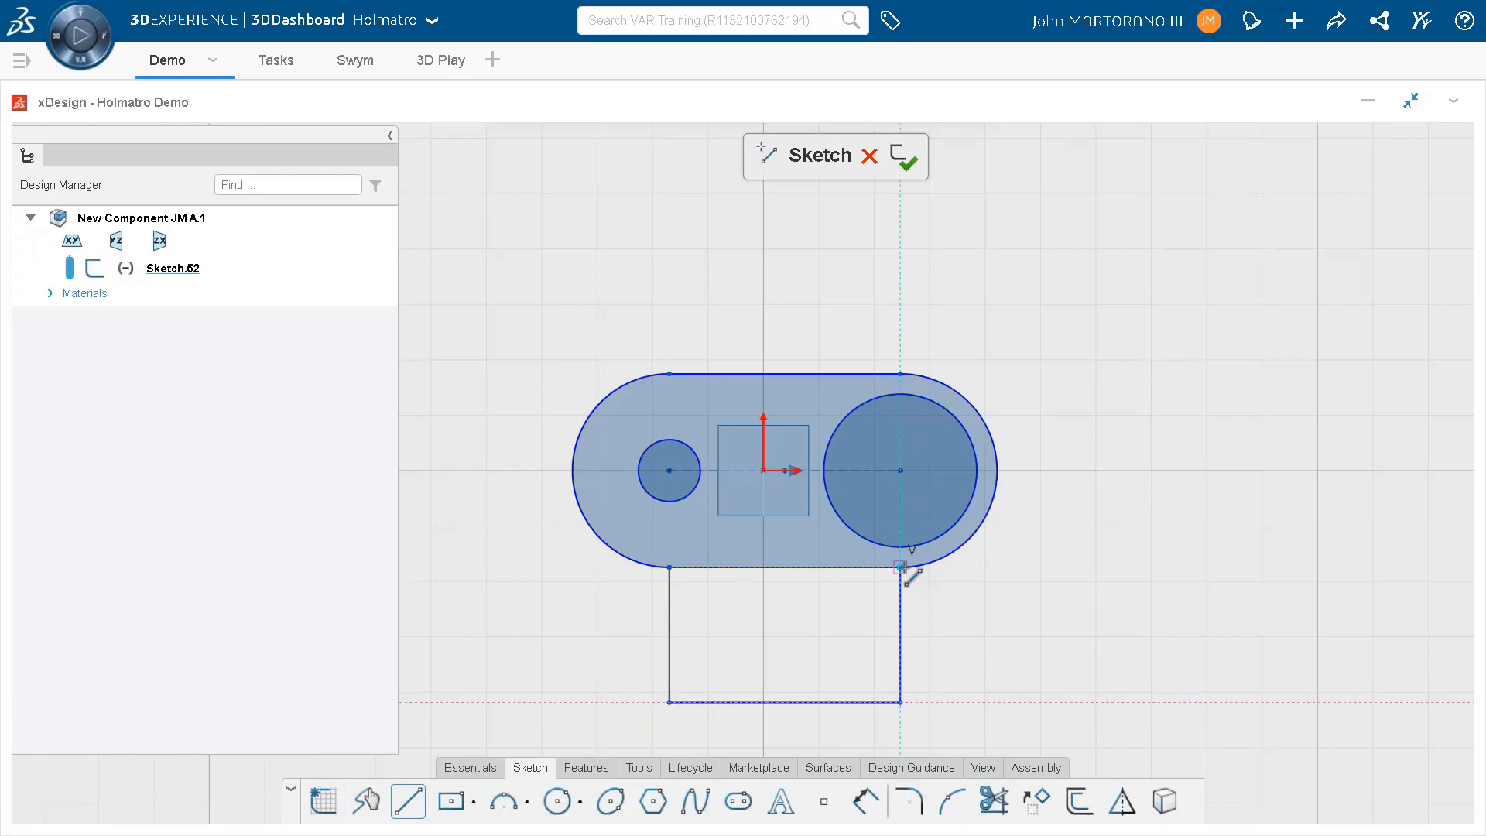
pyautogui.click(900, 568)
# Dimension the box's lower line 40 mm from the slot's centreline.
pyautogui.scroll(3, 926, 571)
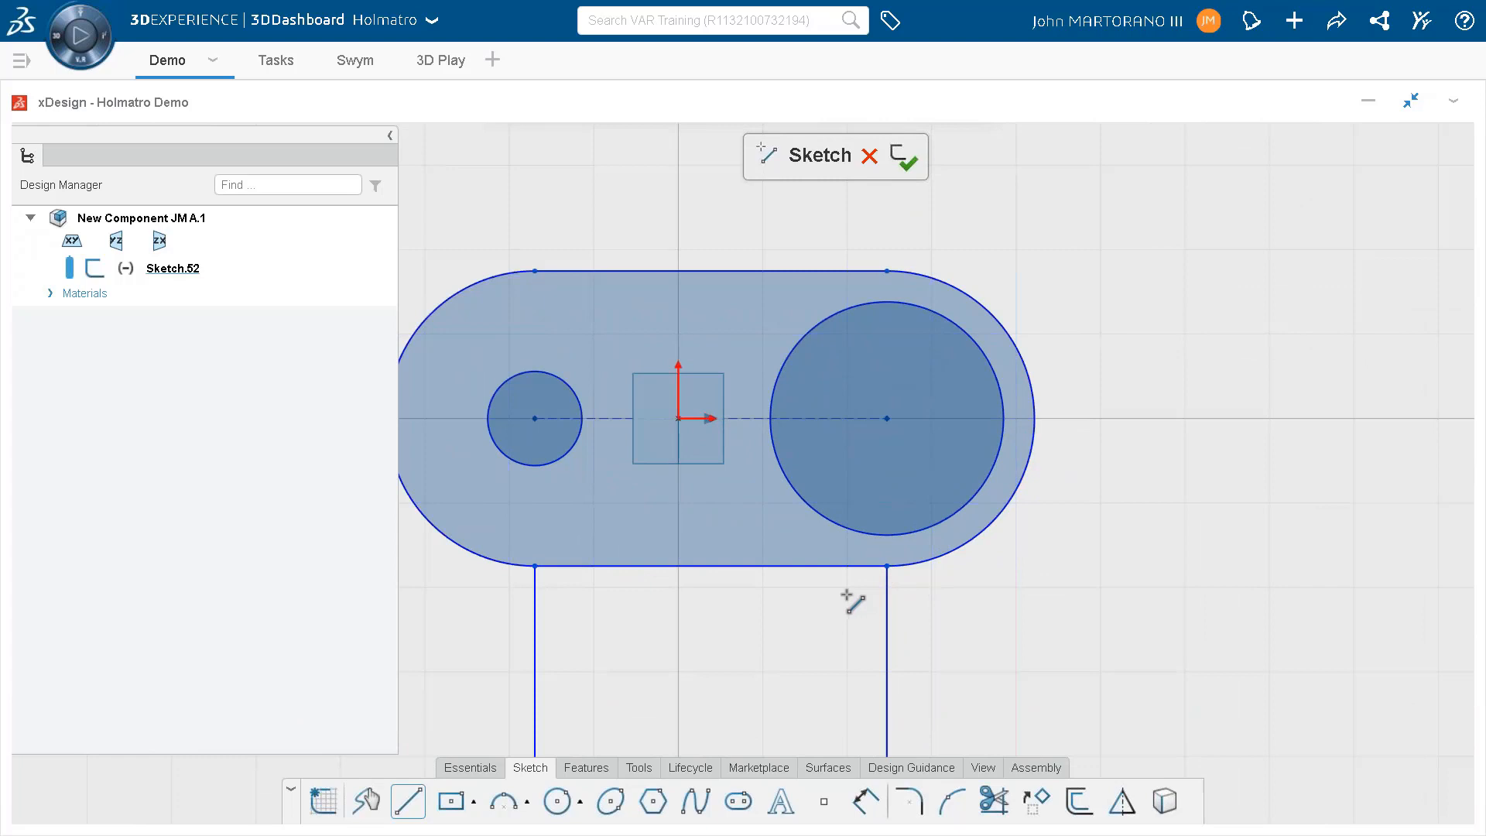
pyautogui.scroll(-3, 795, 647)
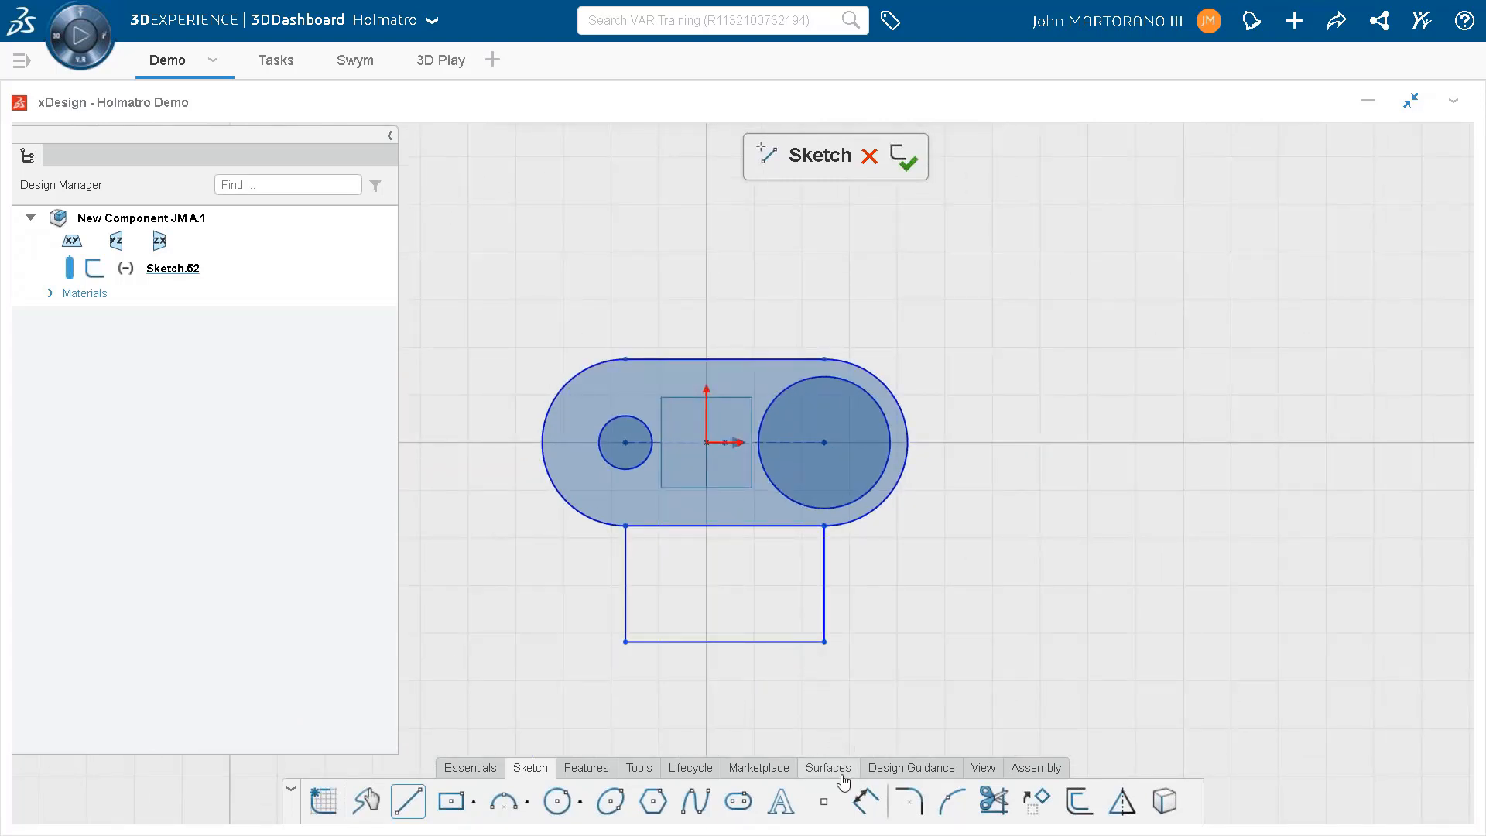
pyautogui.click(863, 802)
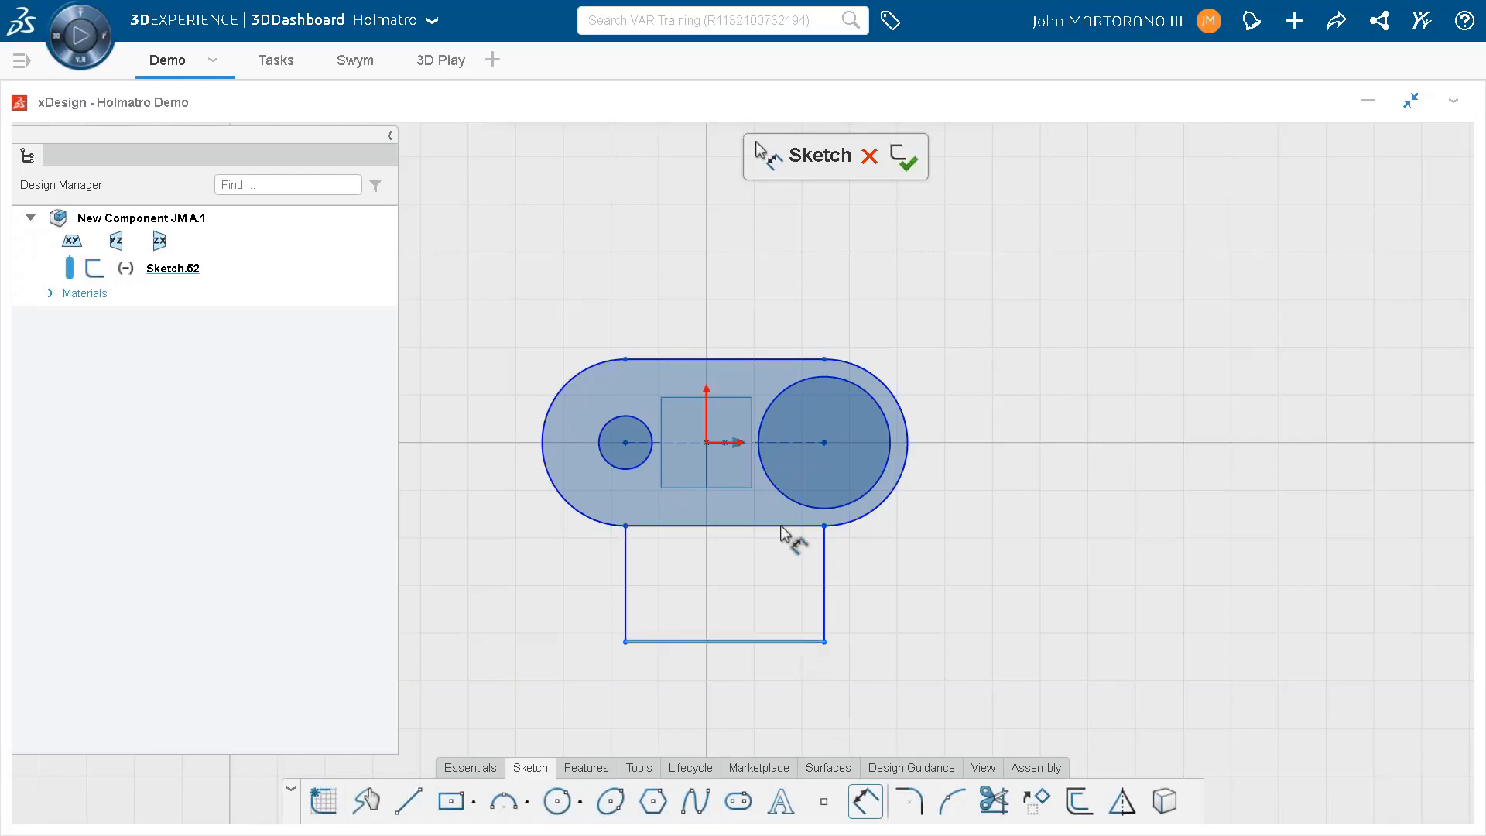
pyautogui.click(788, 527)
pyautogui.click(789, 642)
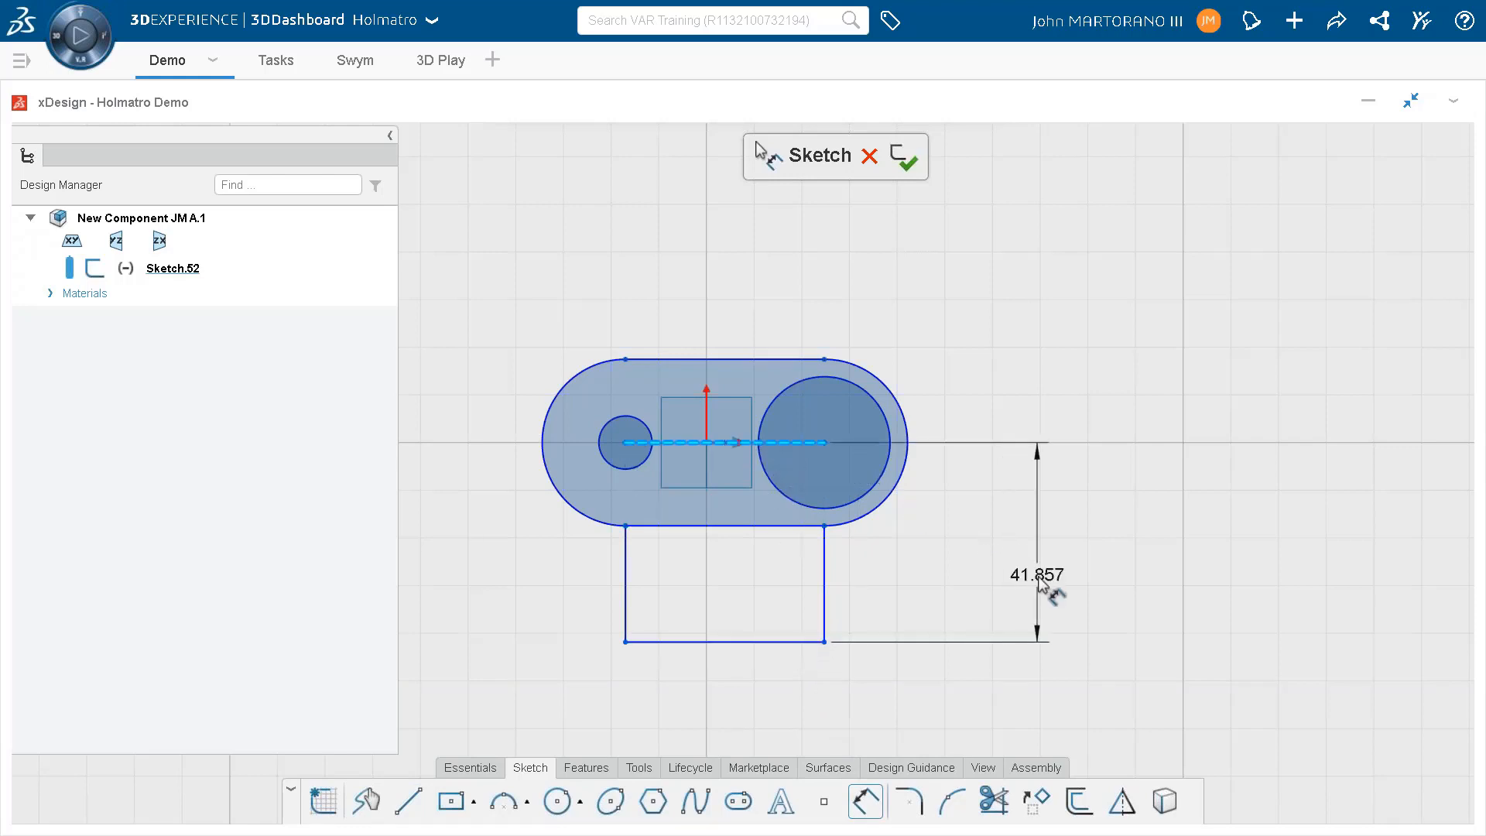
pyautogui.click(1055, 596)
pyautogui.write('40')
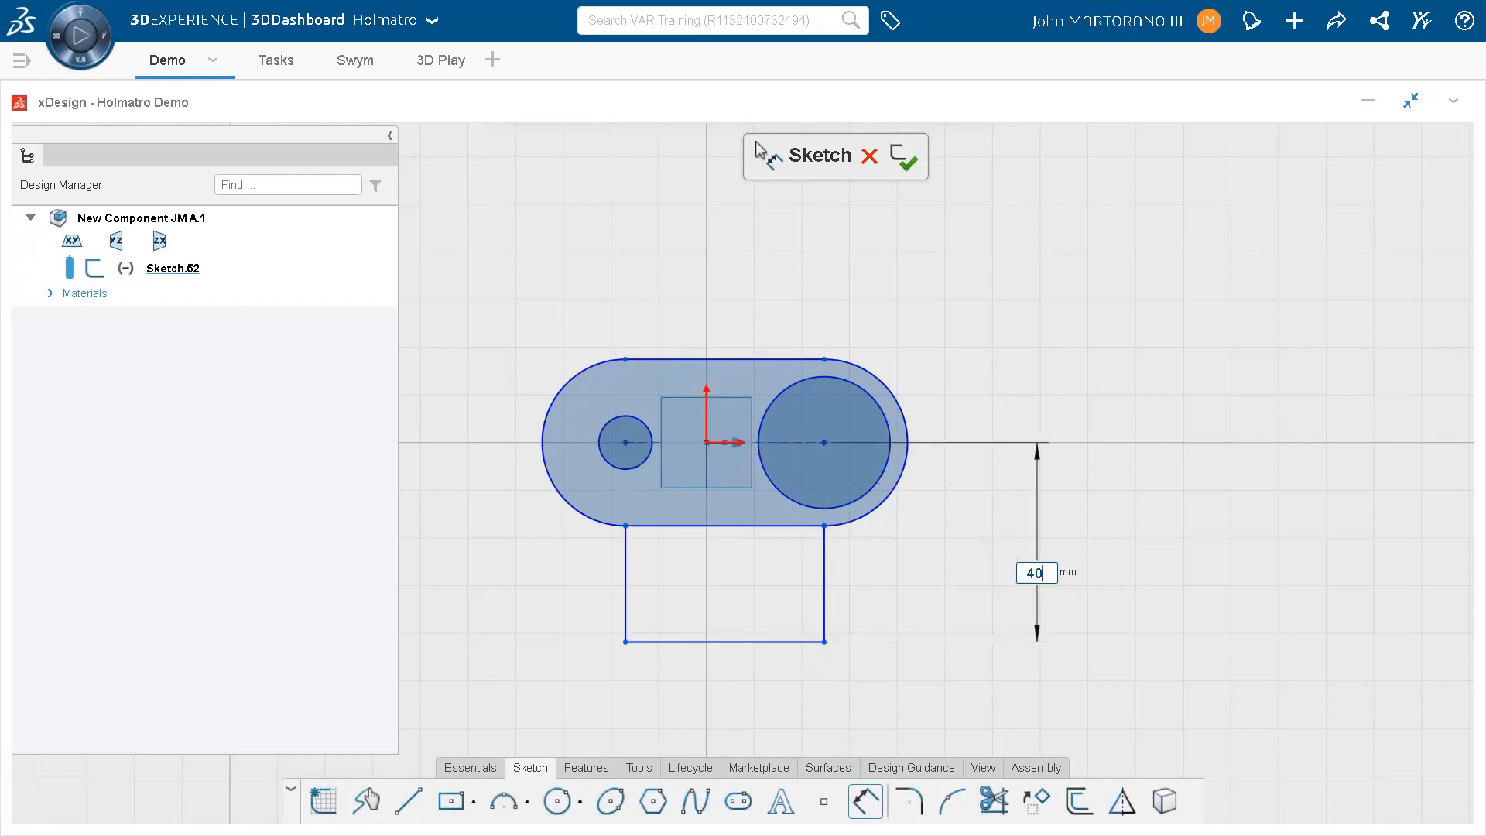
pyautogui.press('Return')
# Leave the dimension command and make the midpoint of the slot's centreline coincident with the origin.
pyautogui.scroll(1, 722, 443)
pyautogui.scroll(1, 722, 443)
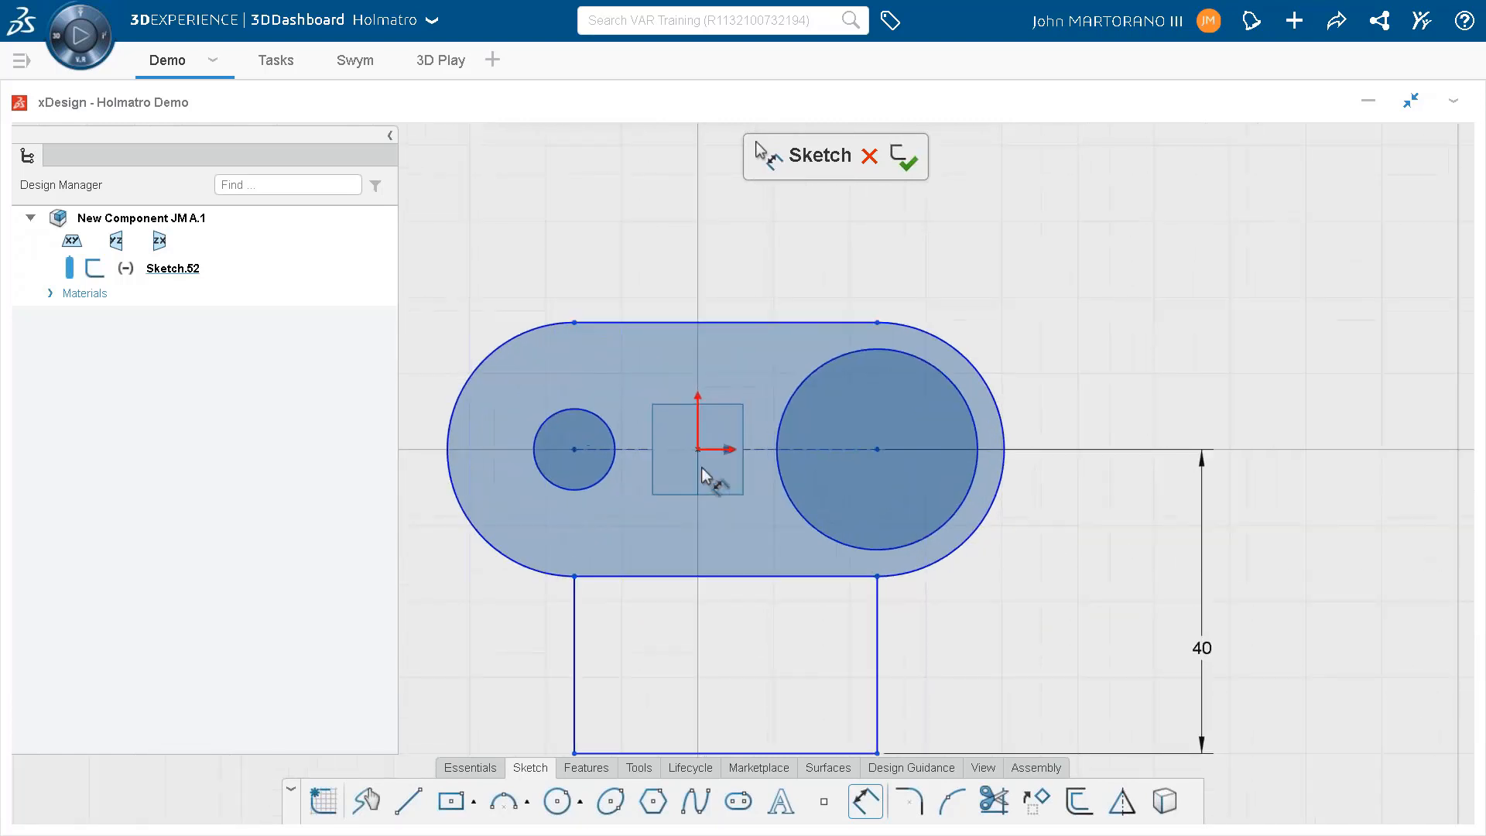
pyautogui.press('Escape')
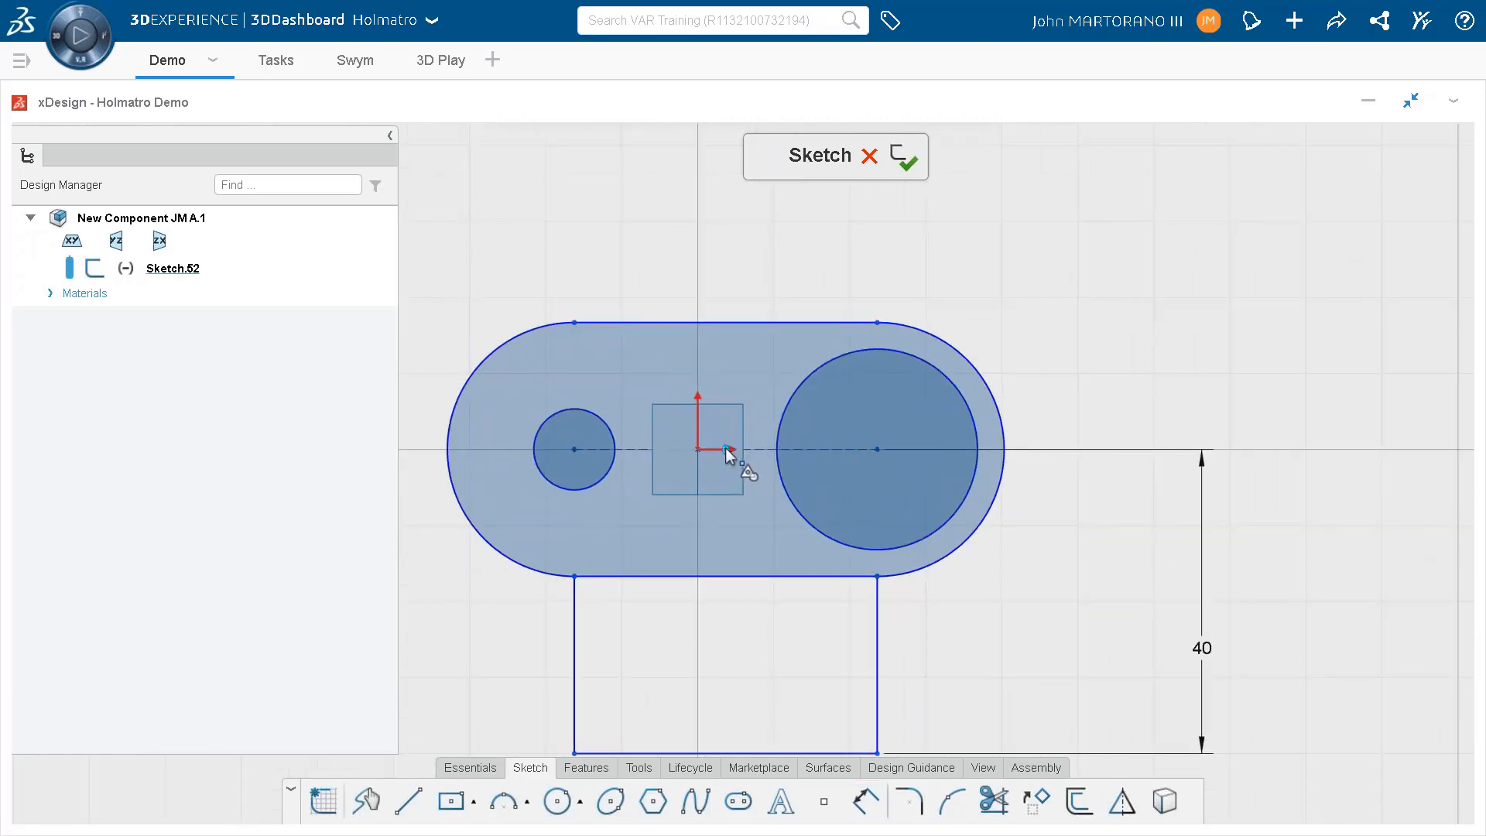
pyautogui.click(734, 453)
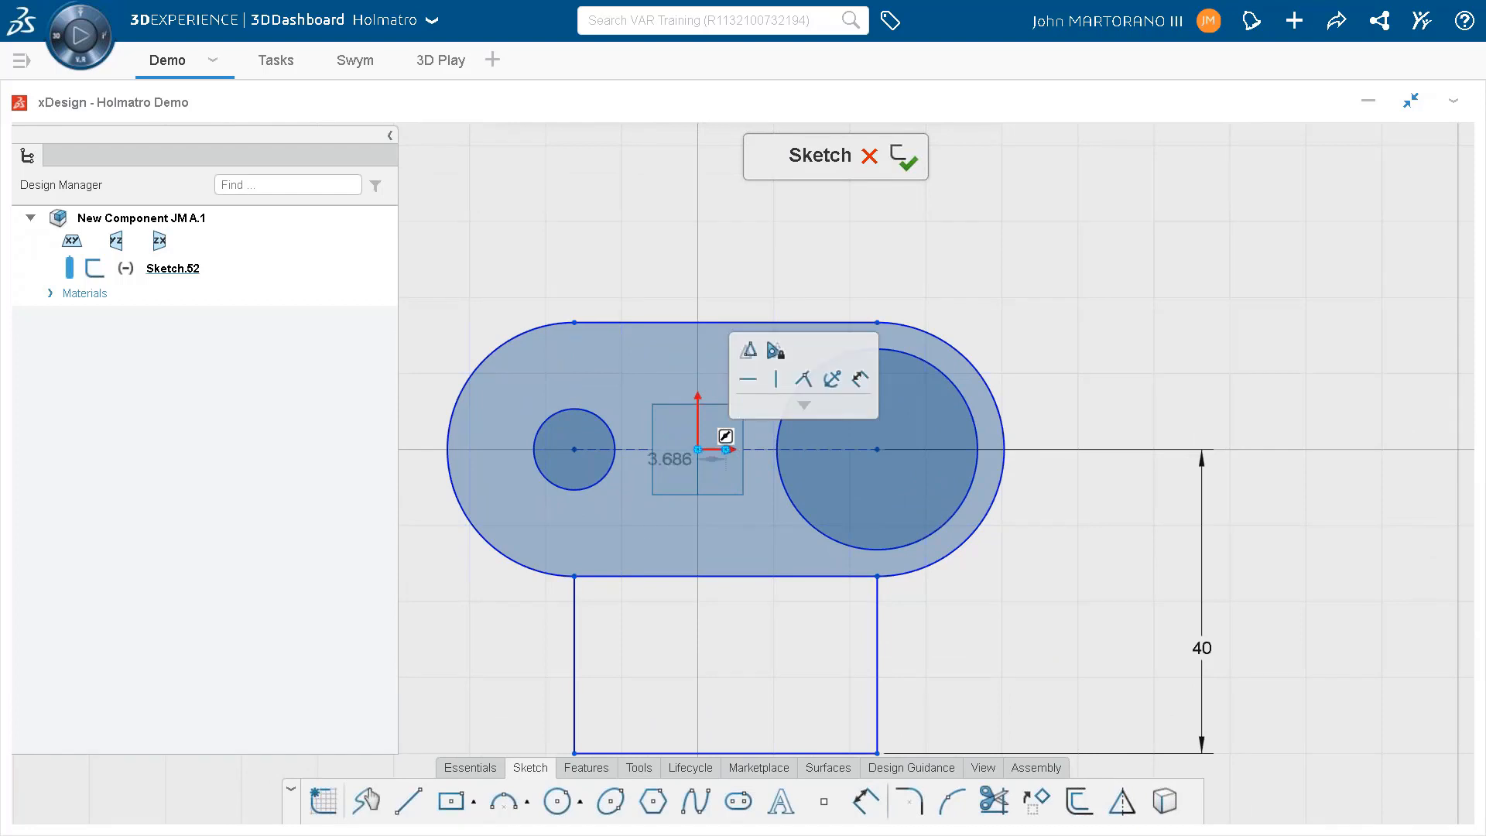
pyautogui.click(804, 381)
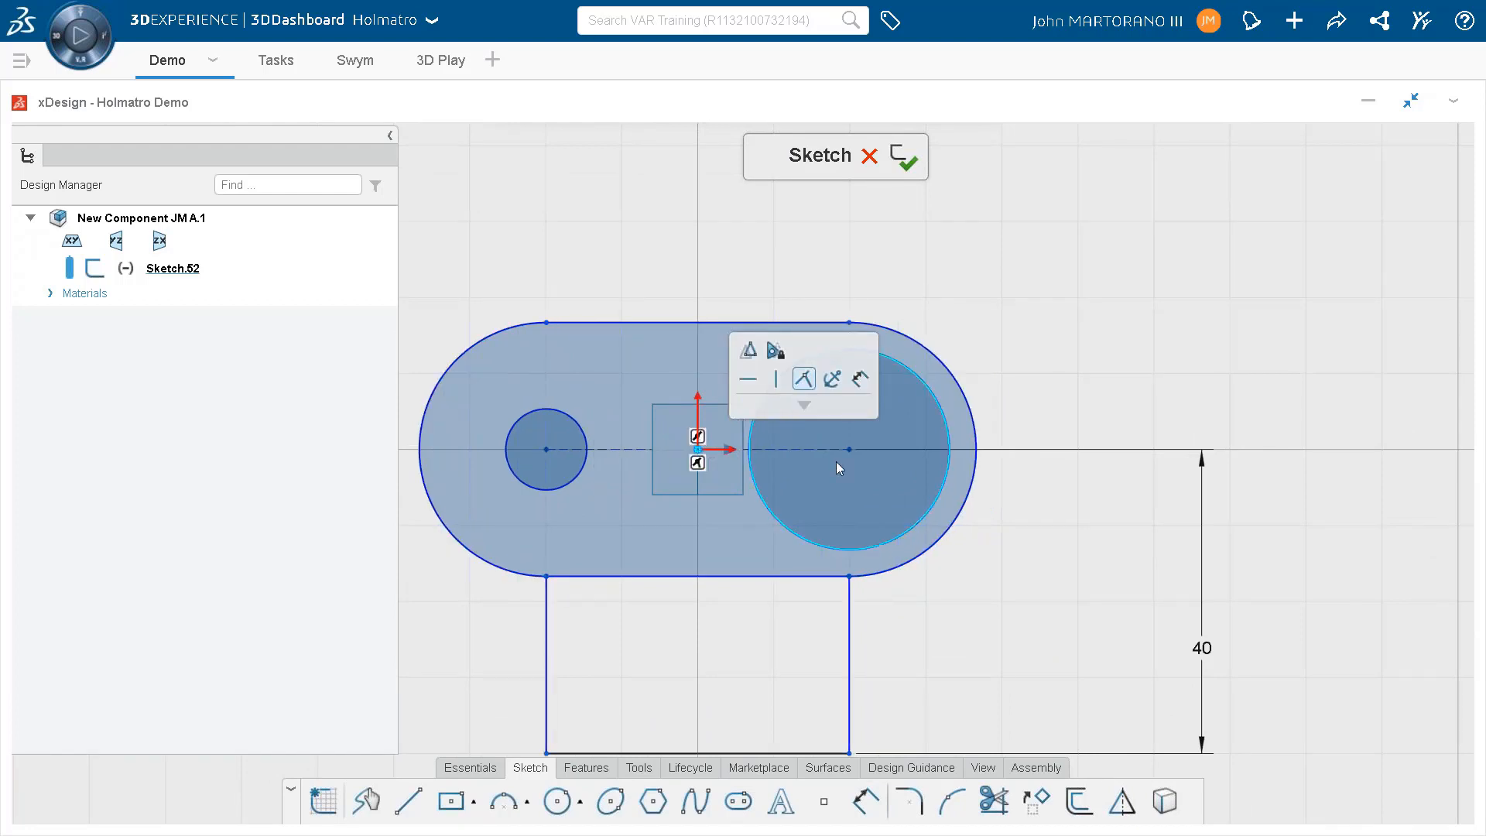
# Dimension the slot's right end arc with a 20 mm radius.
pyautogui.scroll(-2, 836, 461)
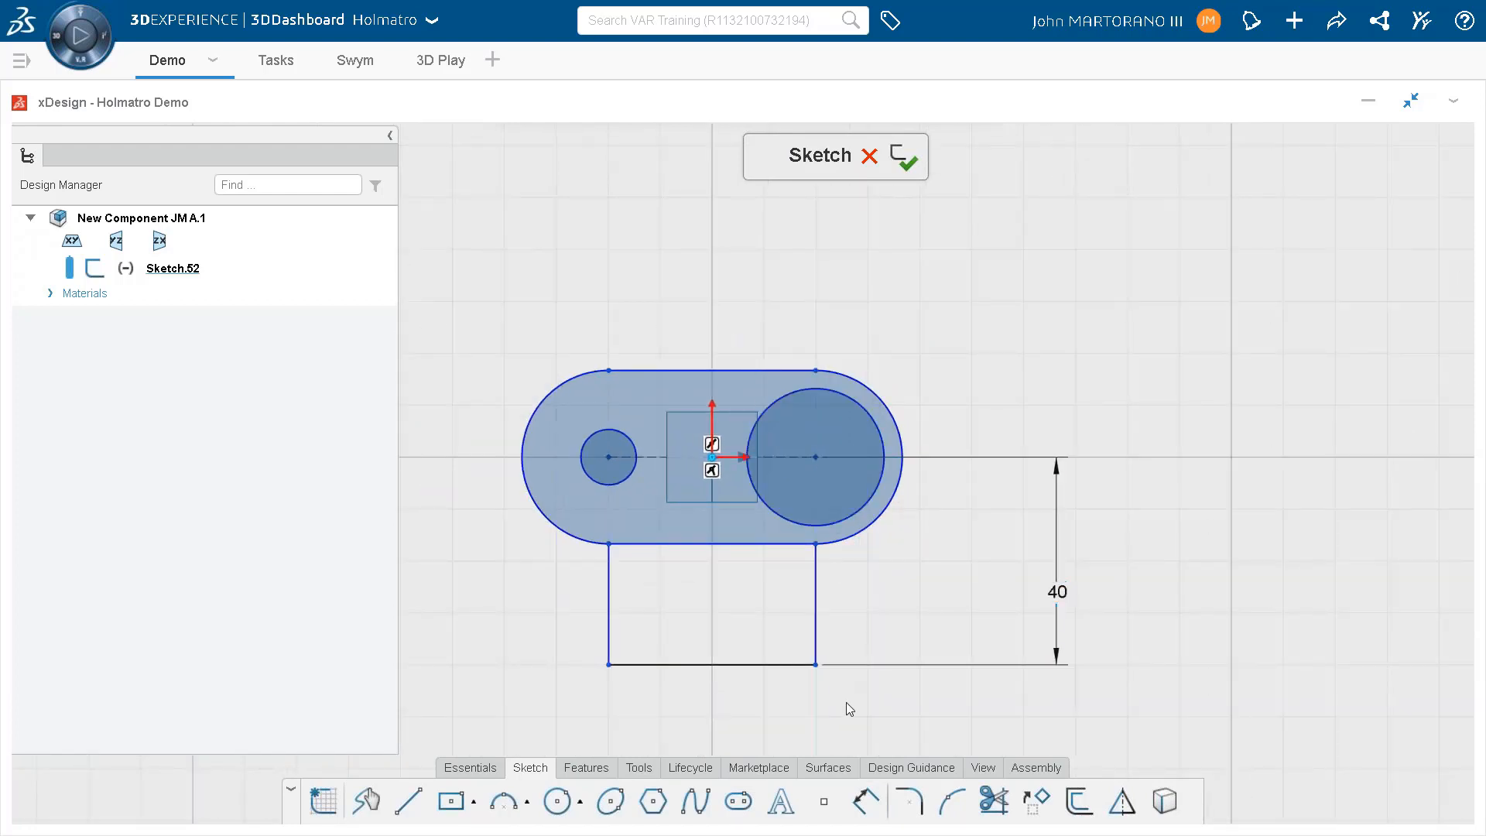
pyautogui.click(882, 402)
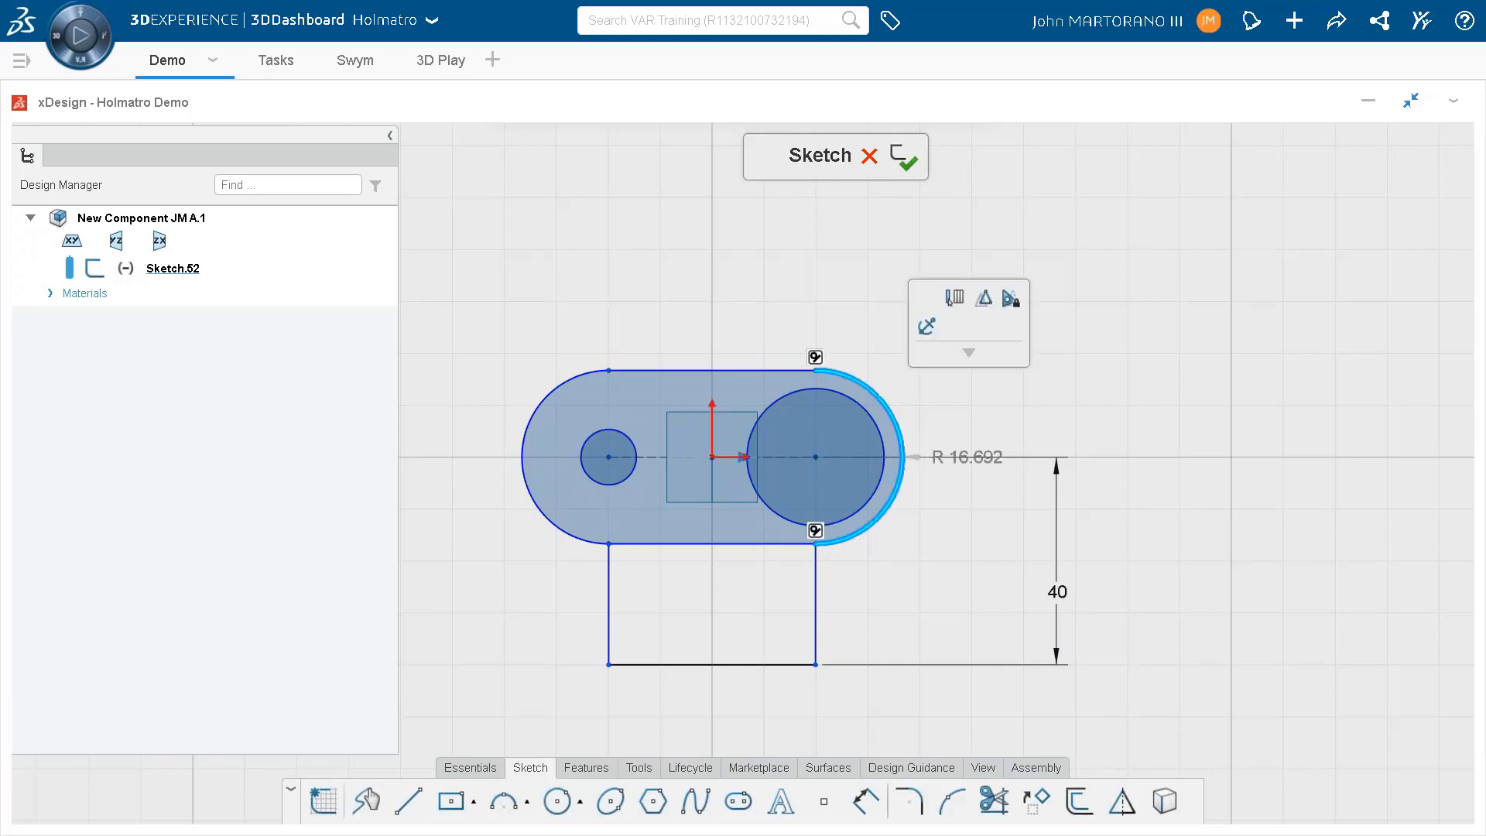
pyautogui.click(965, 457)
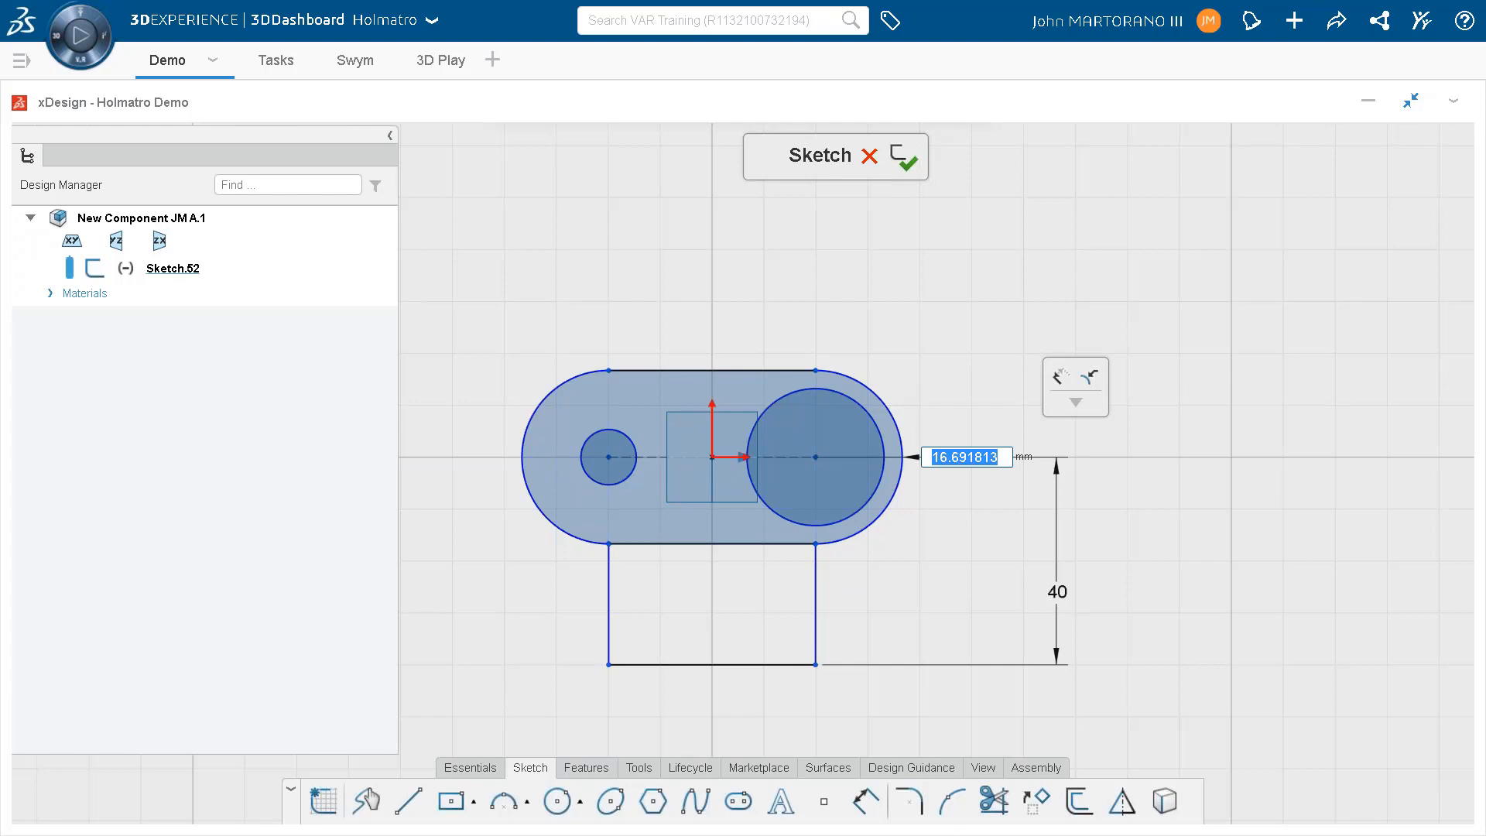
pyautogui.write('20')
pyautogui.press('Return')
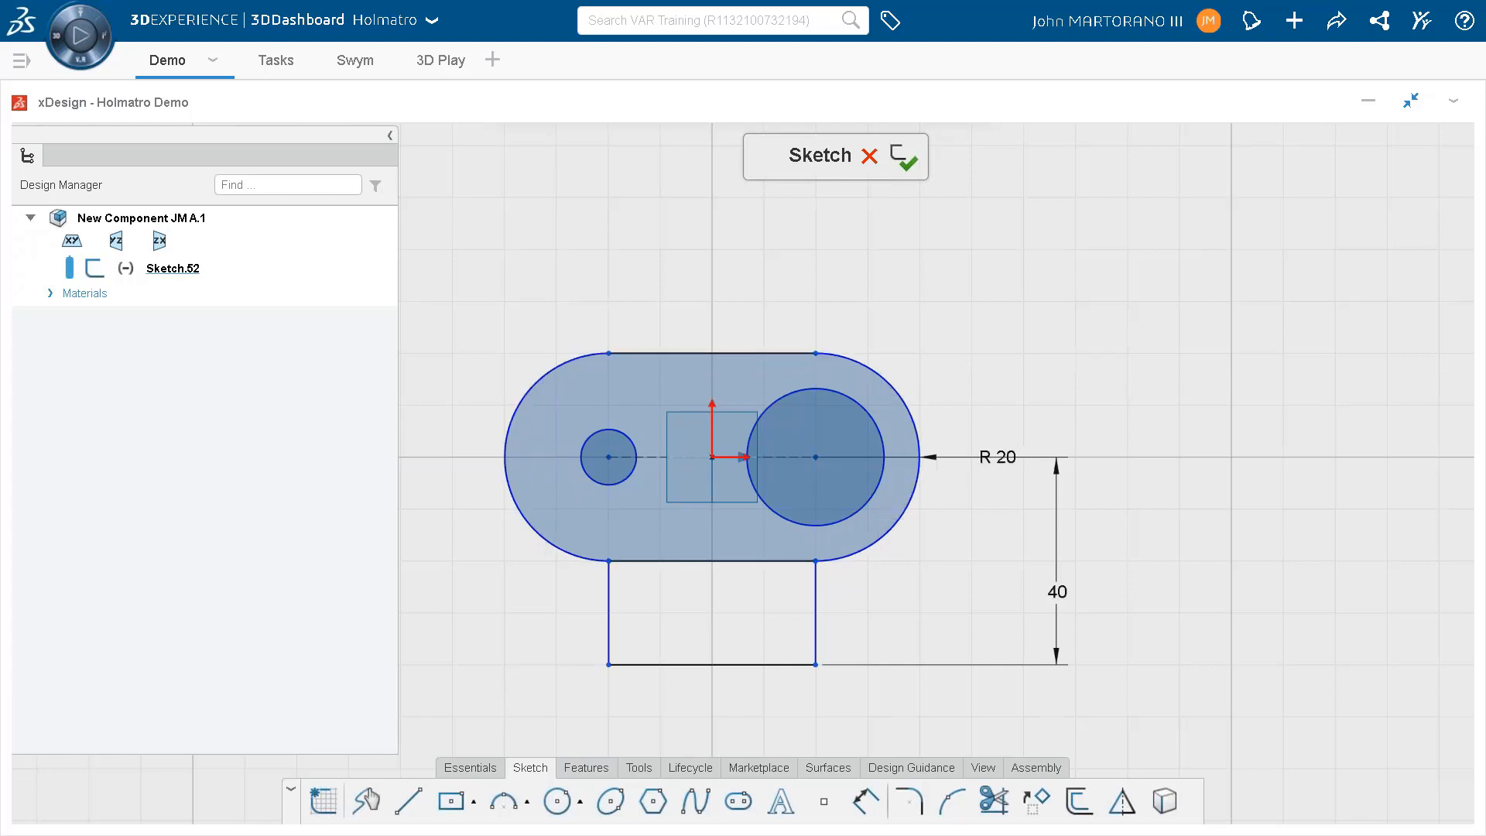
# Dimension the right circle with a 22 mm diameter.
pyautogui.click(866, 408)
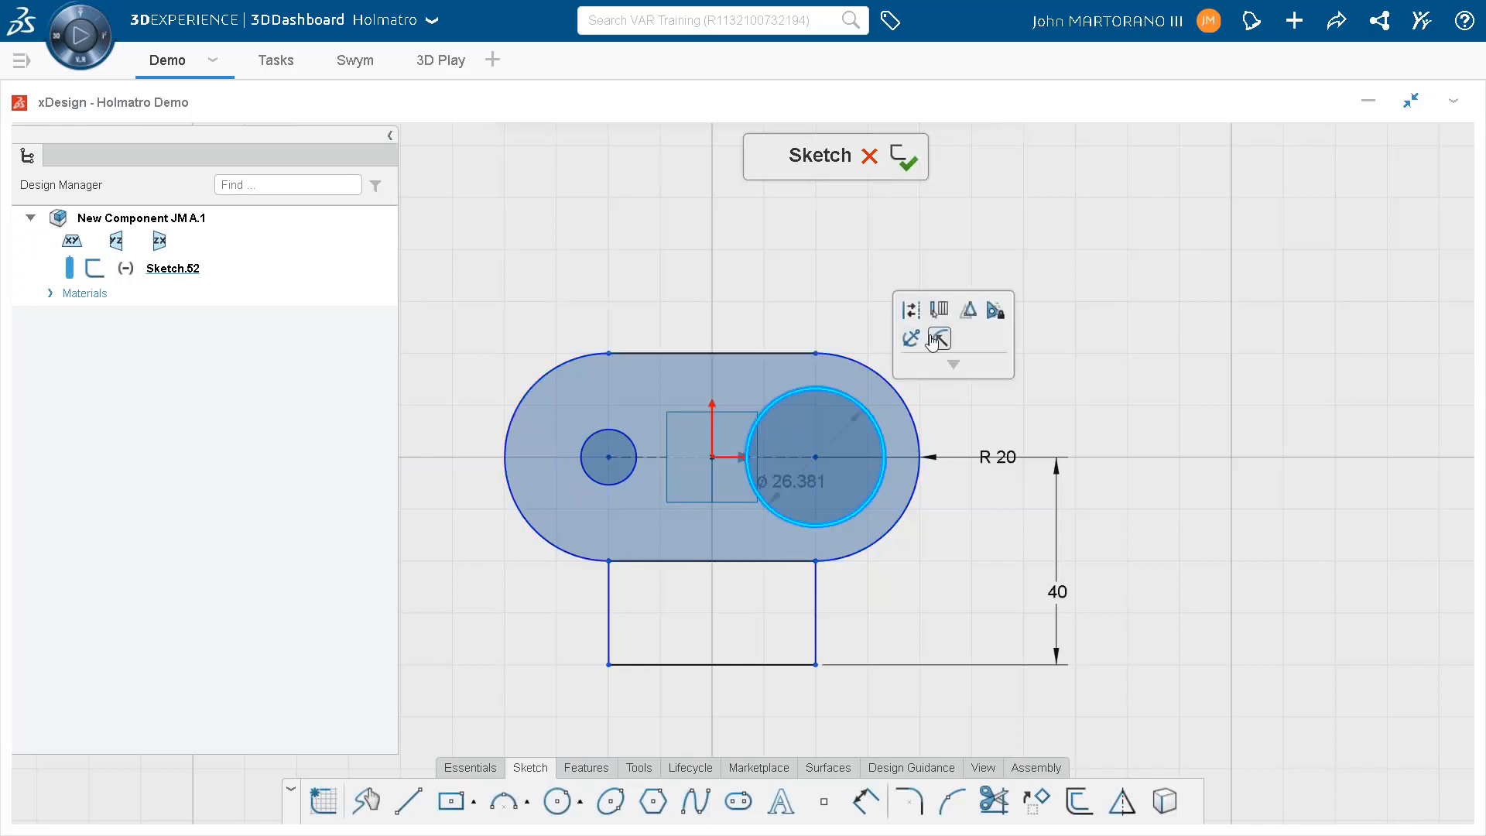
pyautogui.click(912, 339)
pyautogui.write('22')
pyautogui.press('Return')
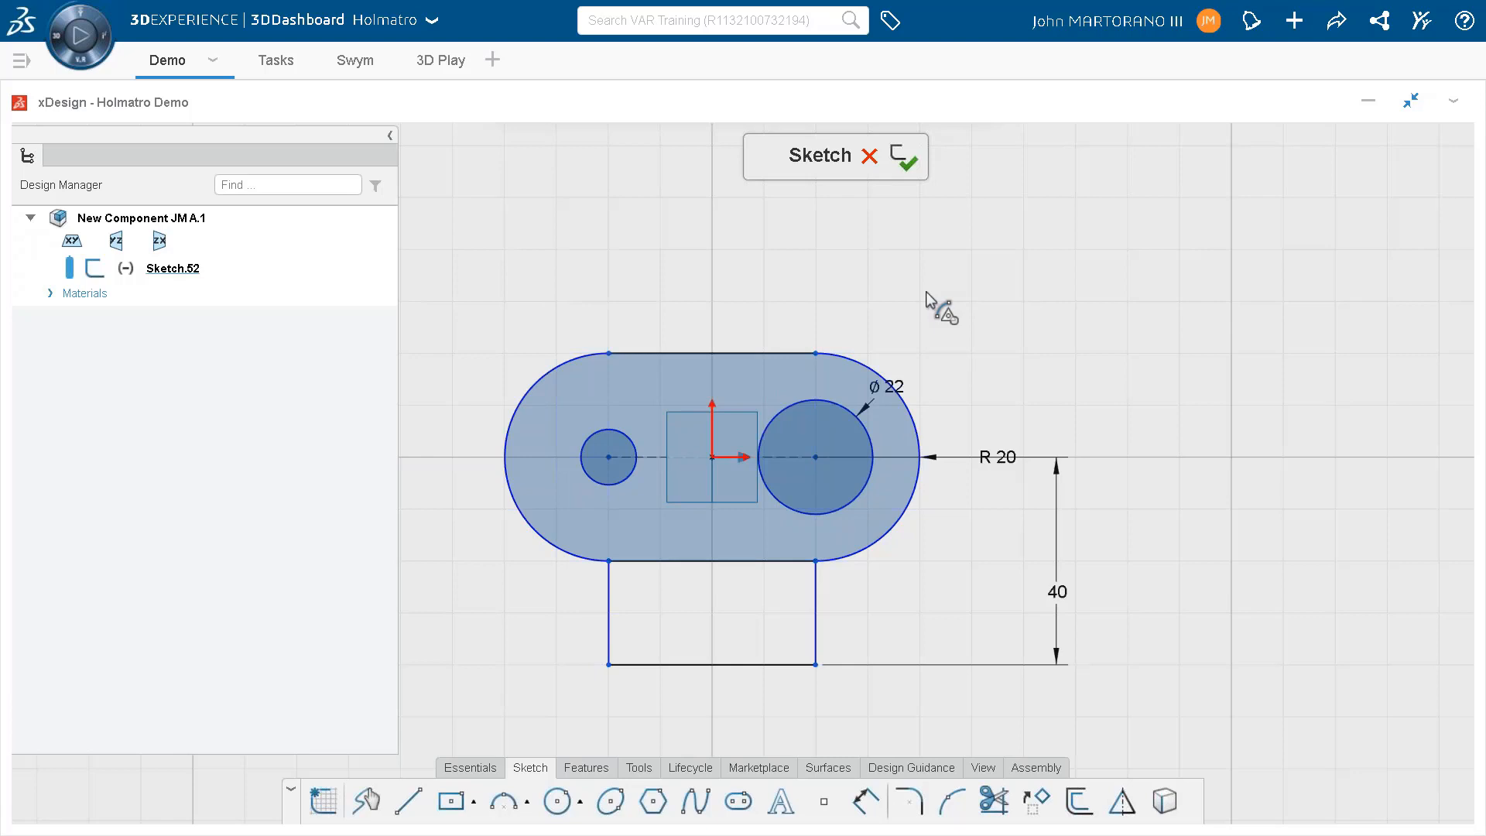
# Apply an equal constraint between the right and left circles inside the slot.
pyautogui.click(798, 399)
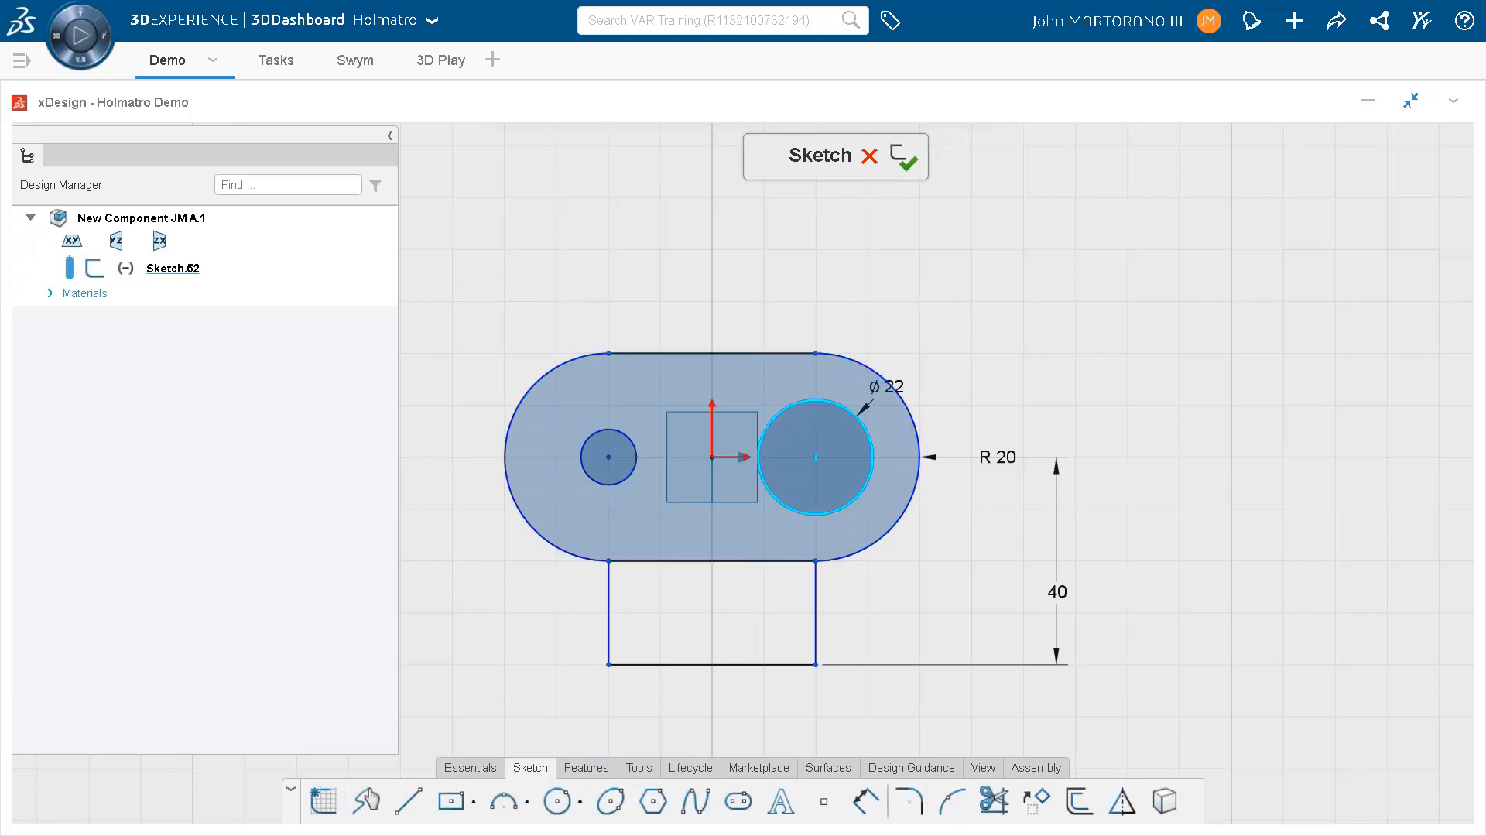
pyautogui.click(631, 447)
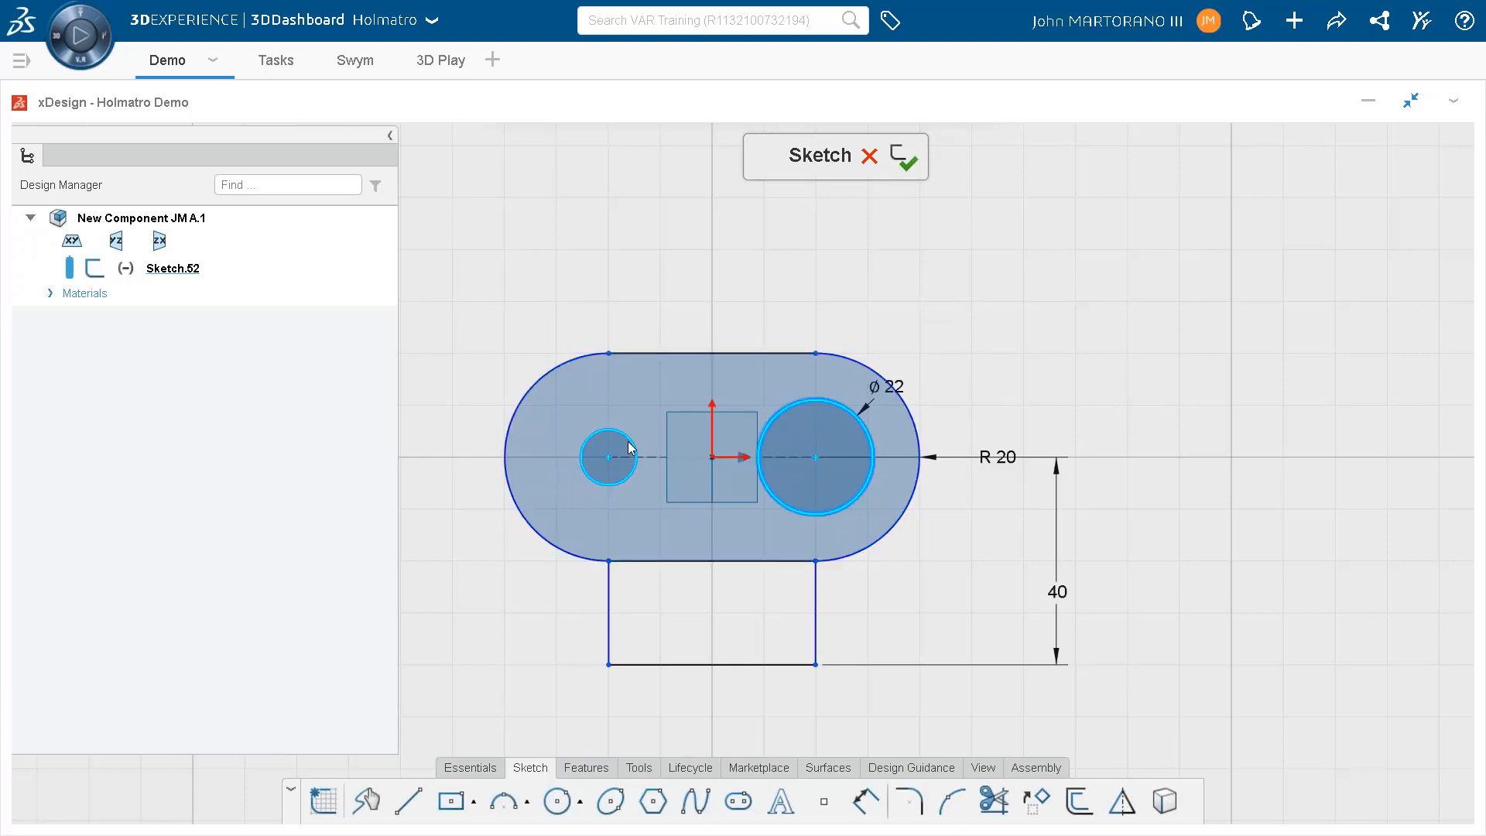
pyautogui.click(731, 371)
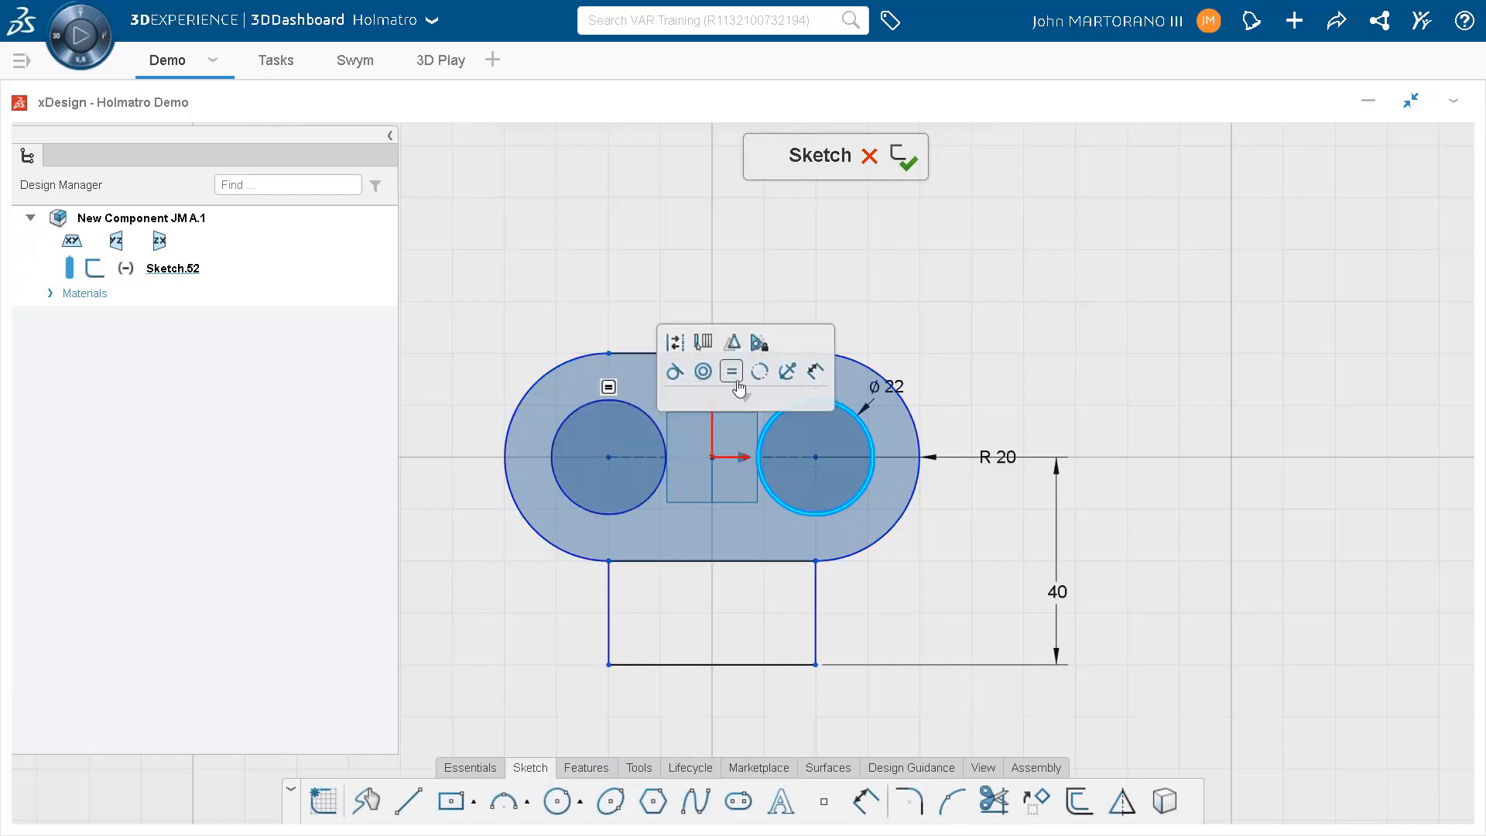
pyautogui.scroll(-5, 735, 457)
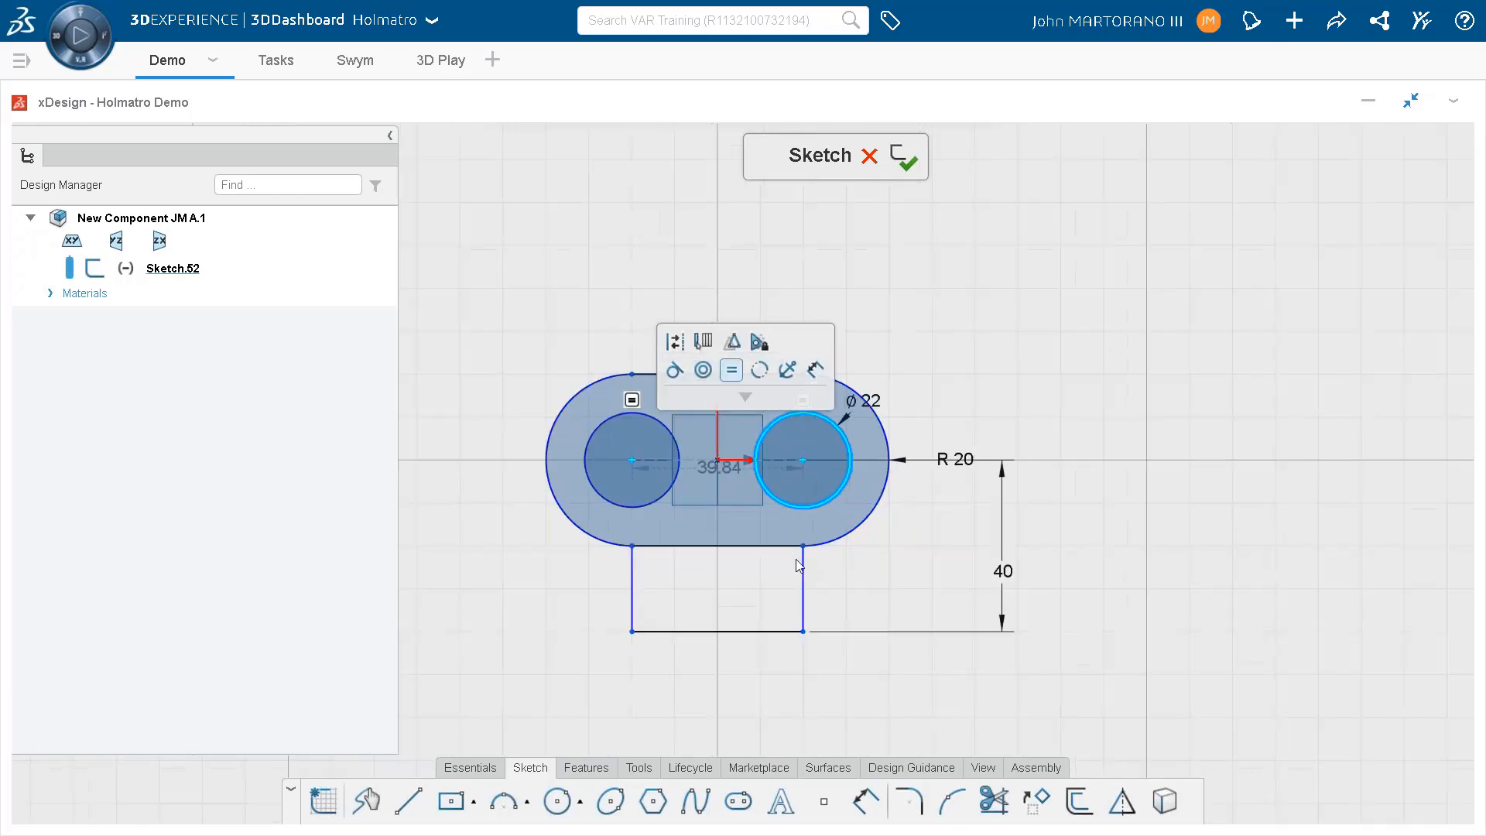
pyautogui.click(858, 546)
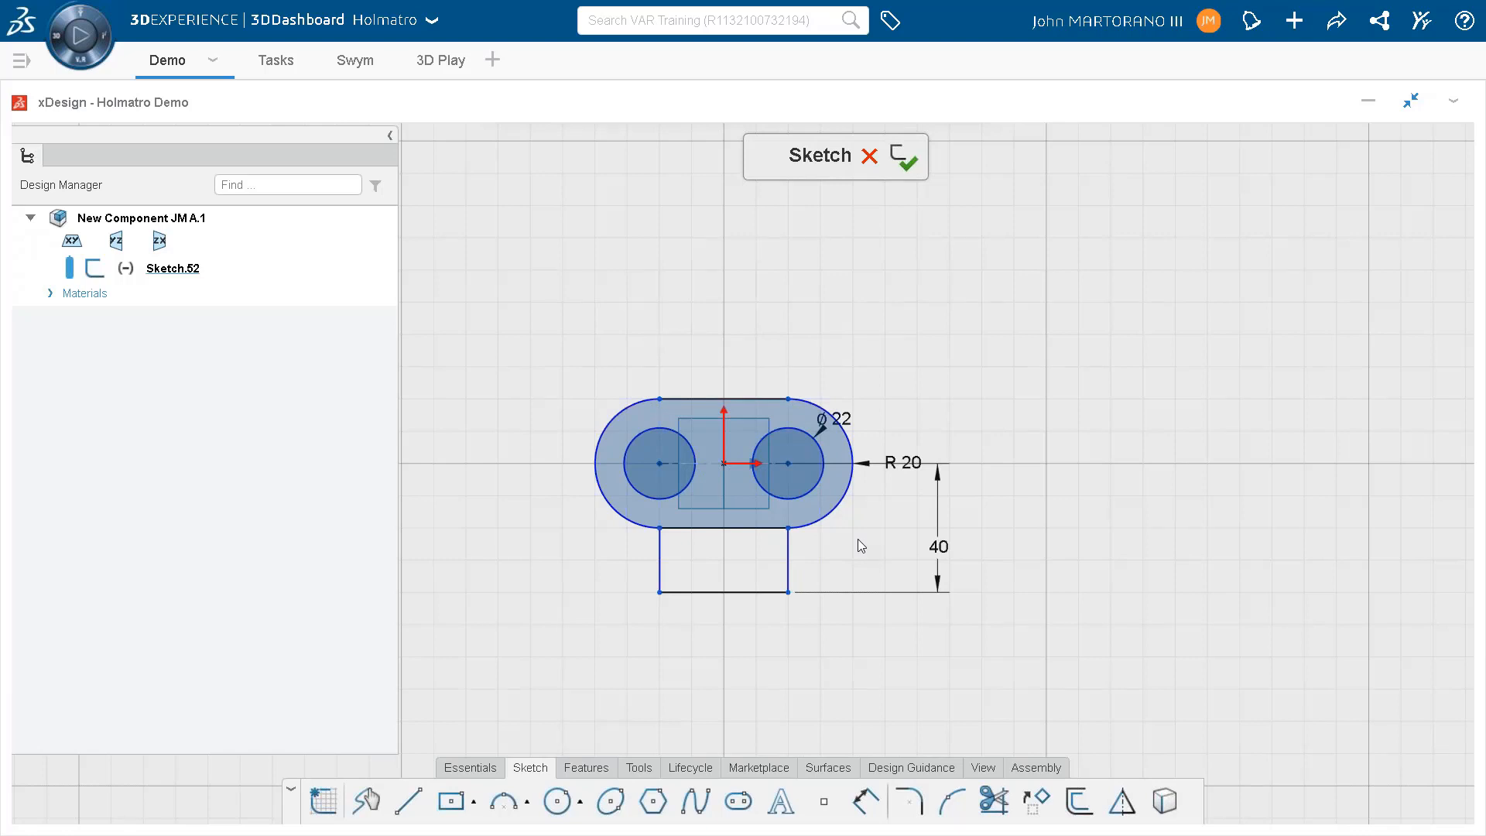
# Stretch the sketch sideways by the lower box's right line, and set the length of the slot's centreline to 50 mm.
pyautogui.scroll(2, 810, 560)
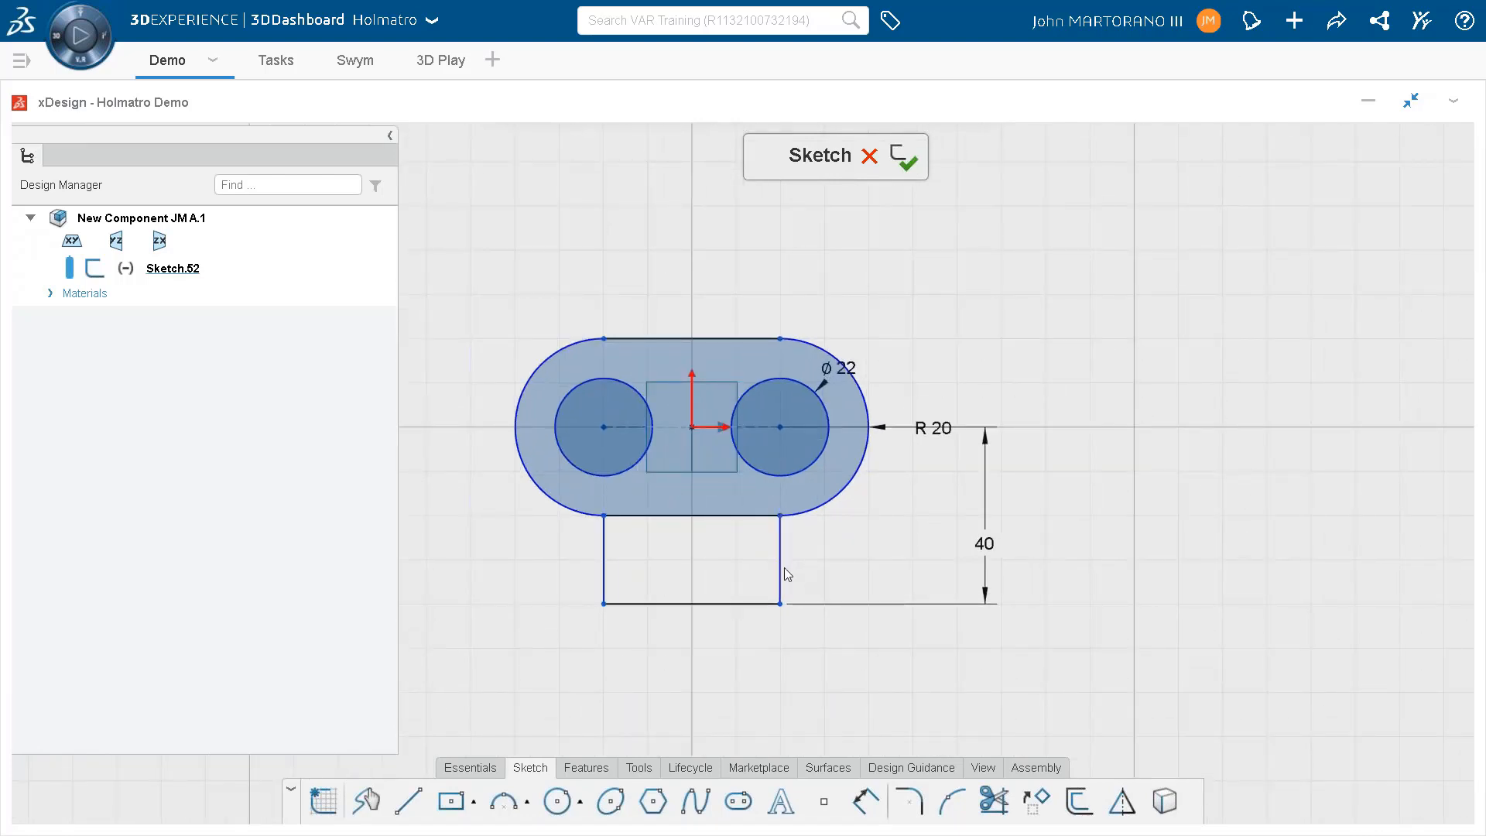
pyautogui.moveTo(781, 568); pyautogui.dragTo(817, 562)
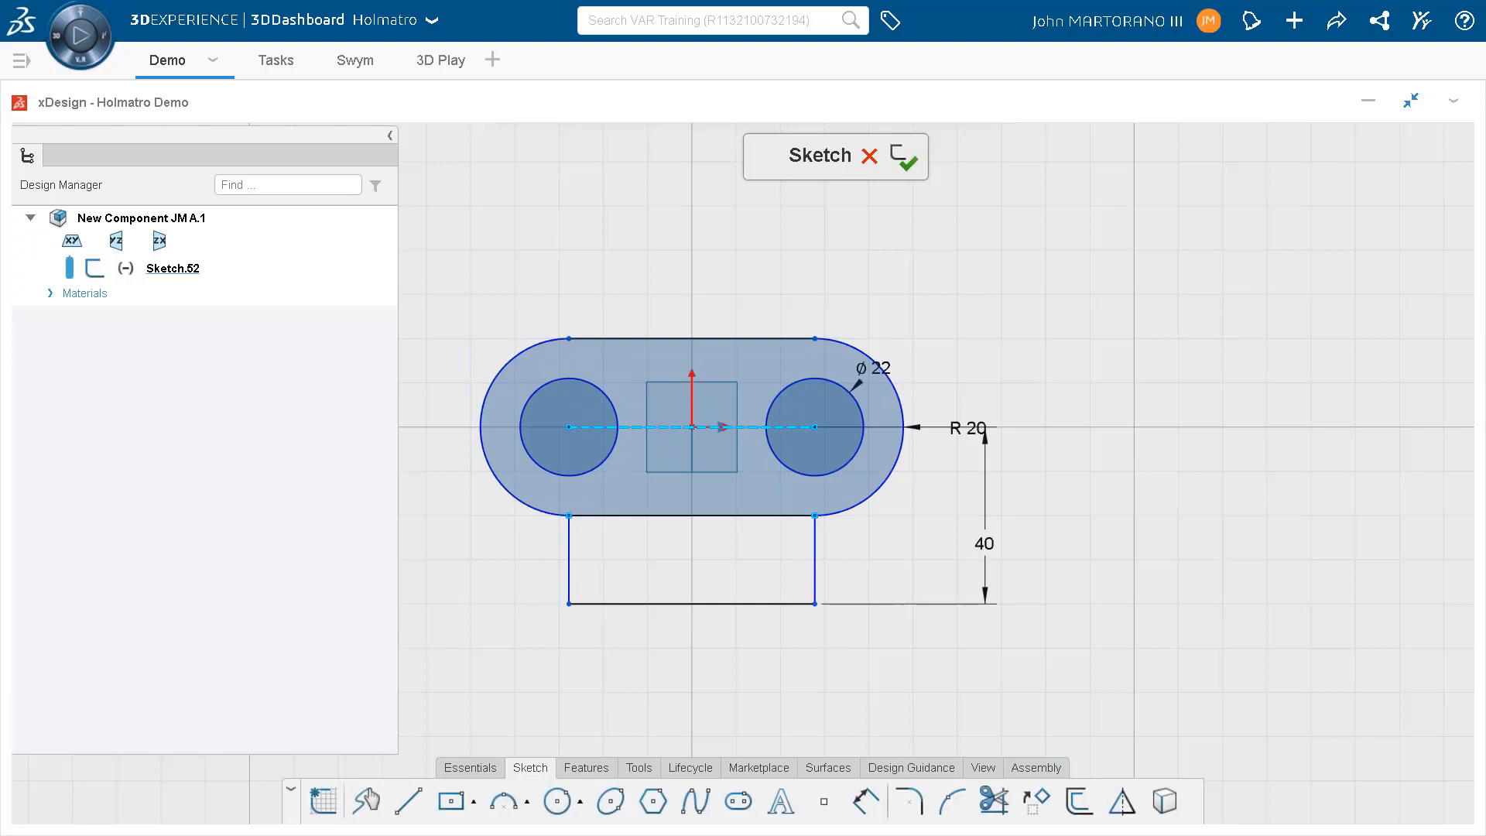
pyautogui.click(749, 427)
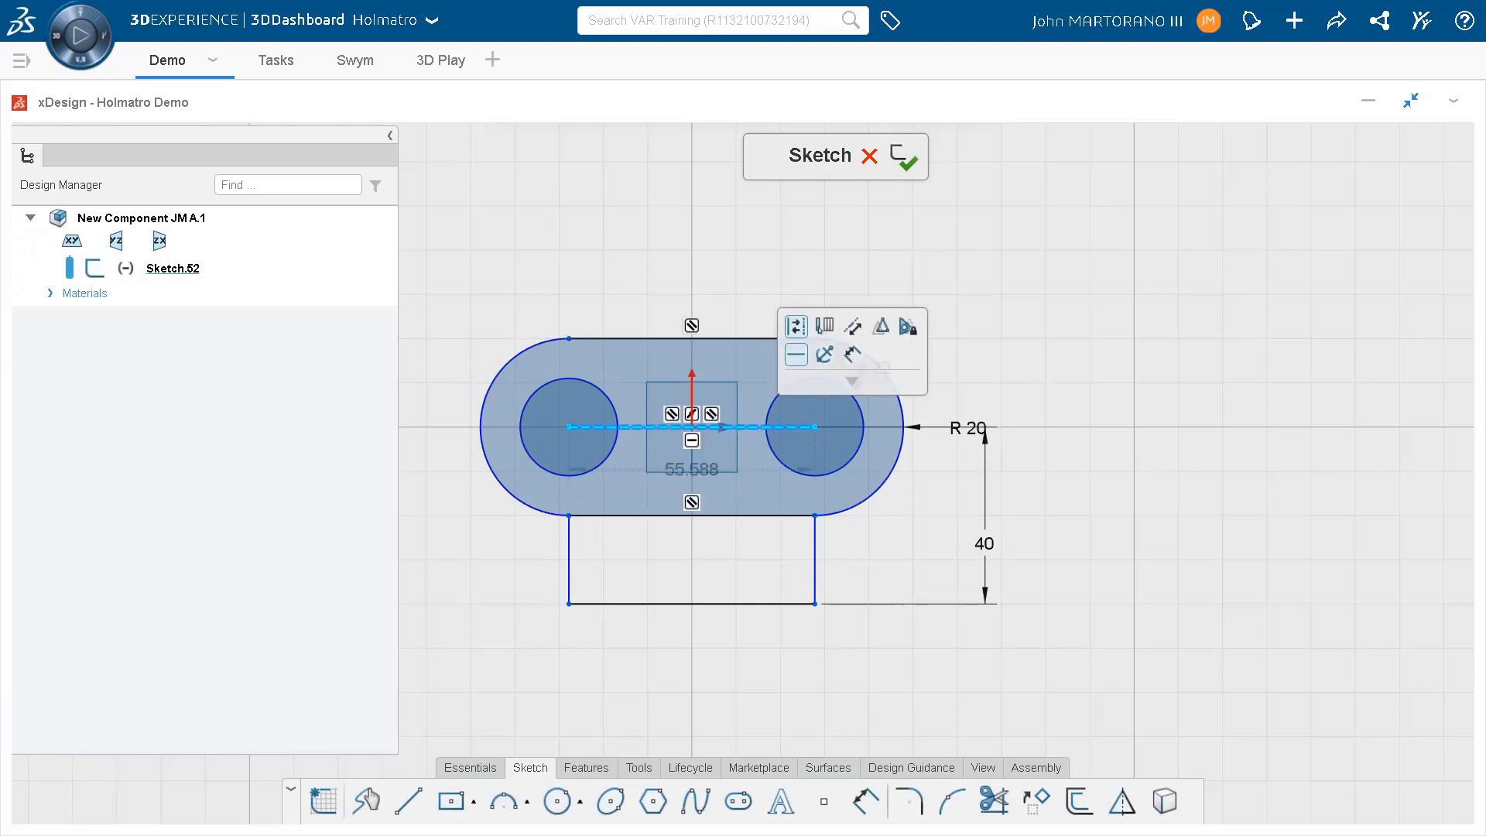
pyautogui.click(676, 468)
pyautogui.write('50')
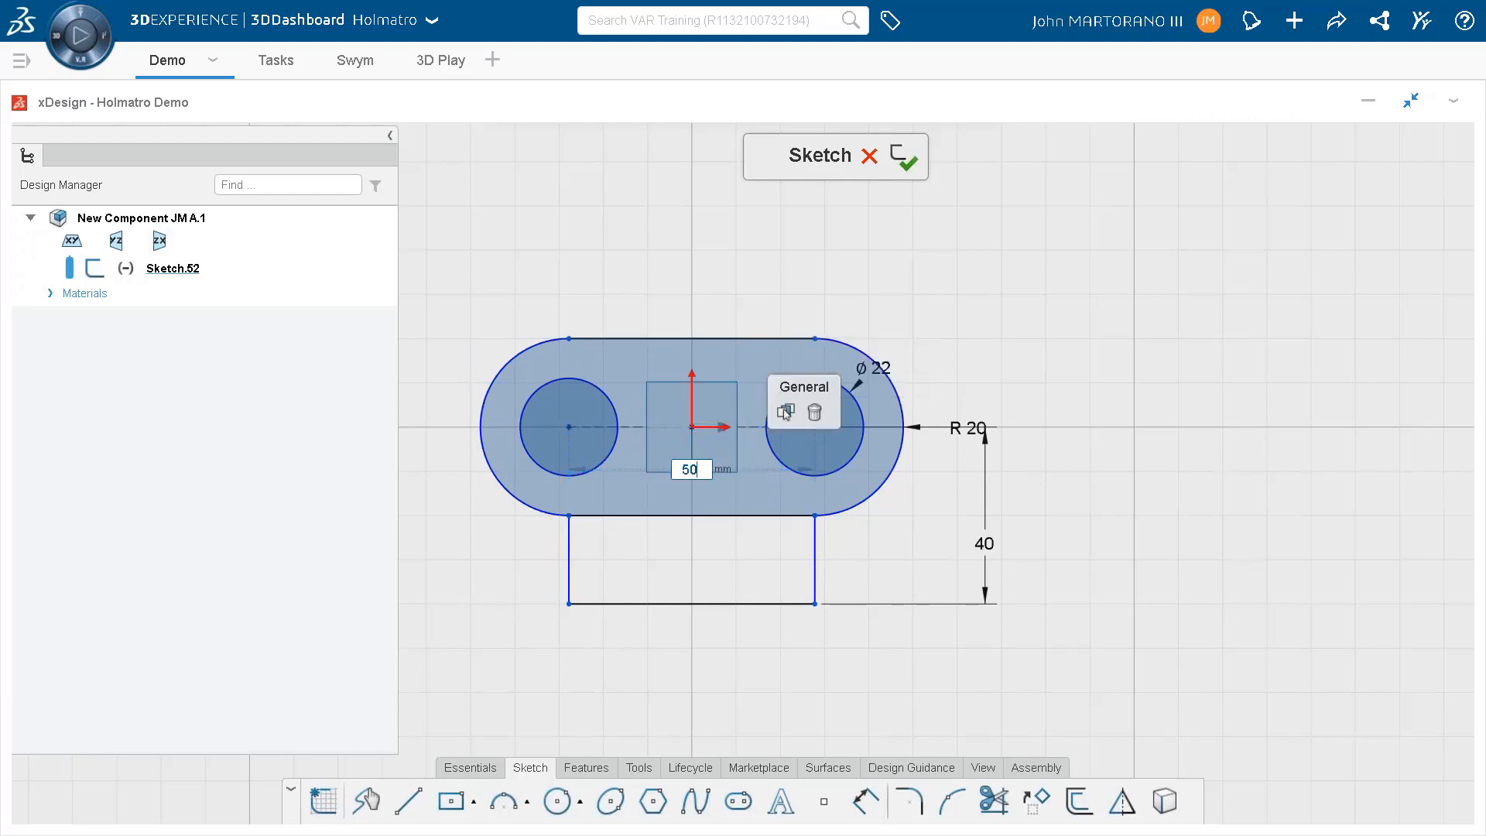
pyautogui.press('Return')
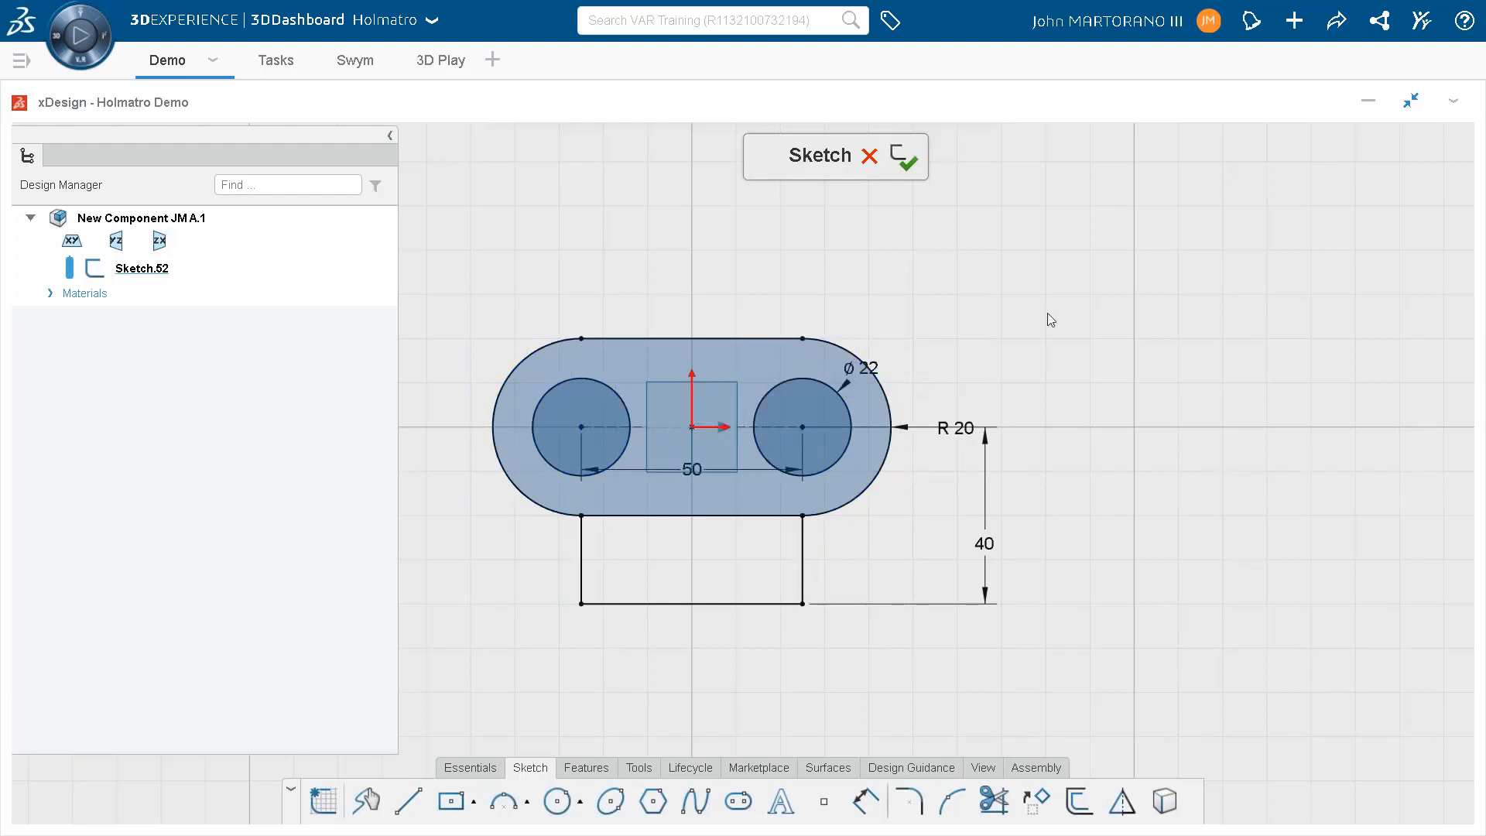
# Extrude the slot-and-box sketch as a midplane solid with a total distance of 40 mm.
pyautogui.moveTo(1059, 308); pyautogui.dragTo(982, 391, button='middle')
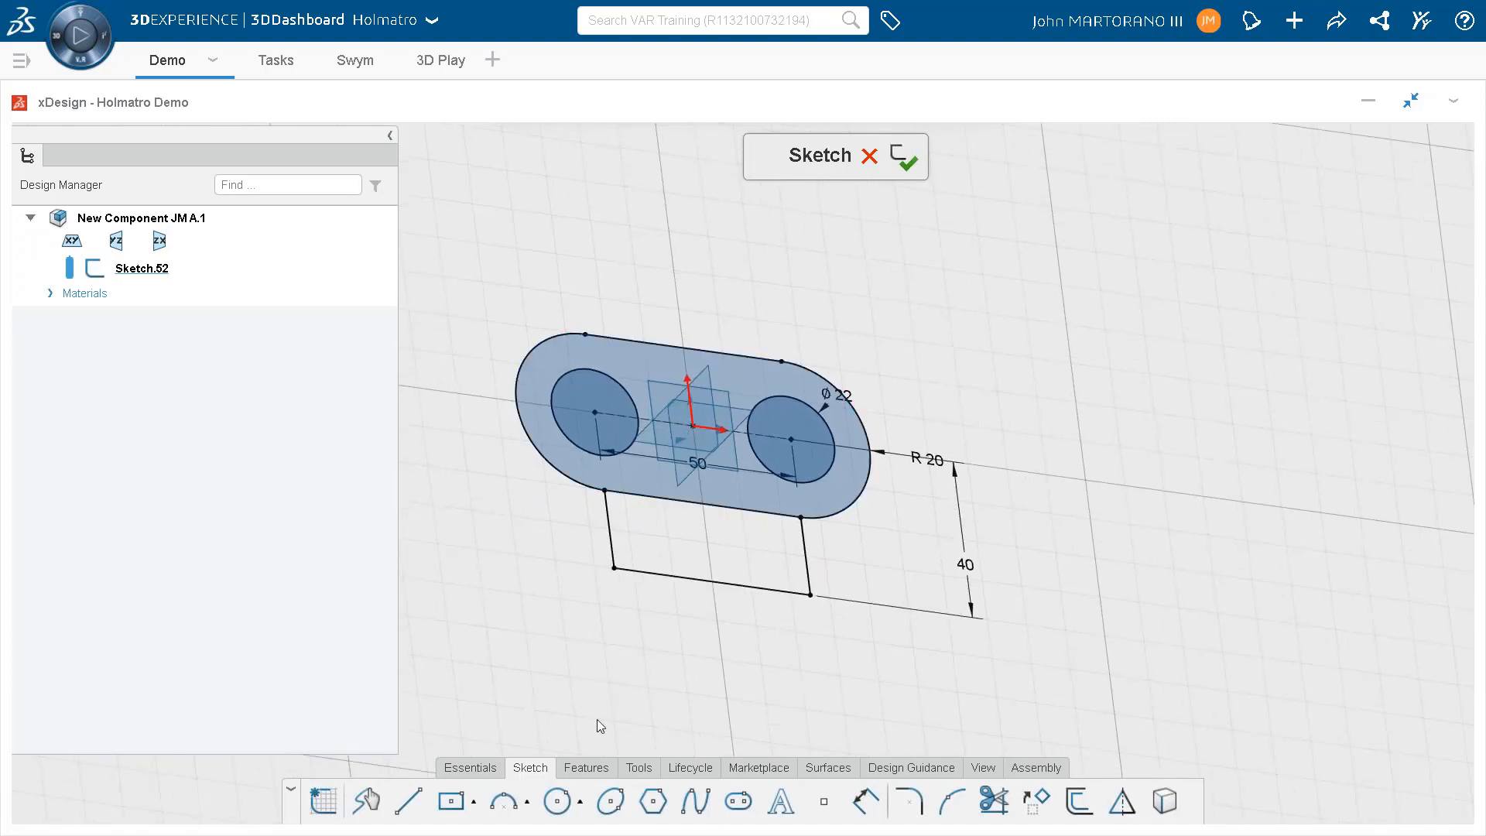
pyautogui.click(586, 769)
pyautogui.click(388, 801)
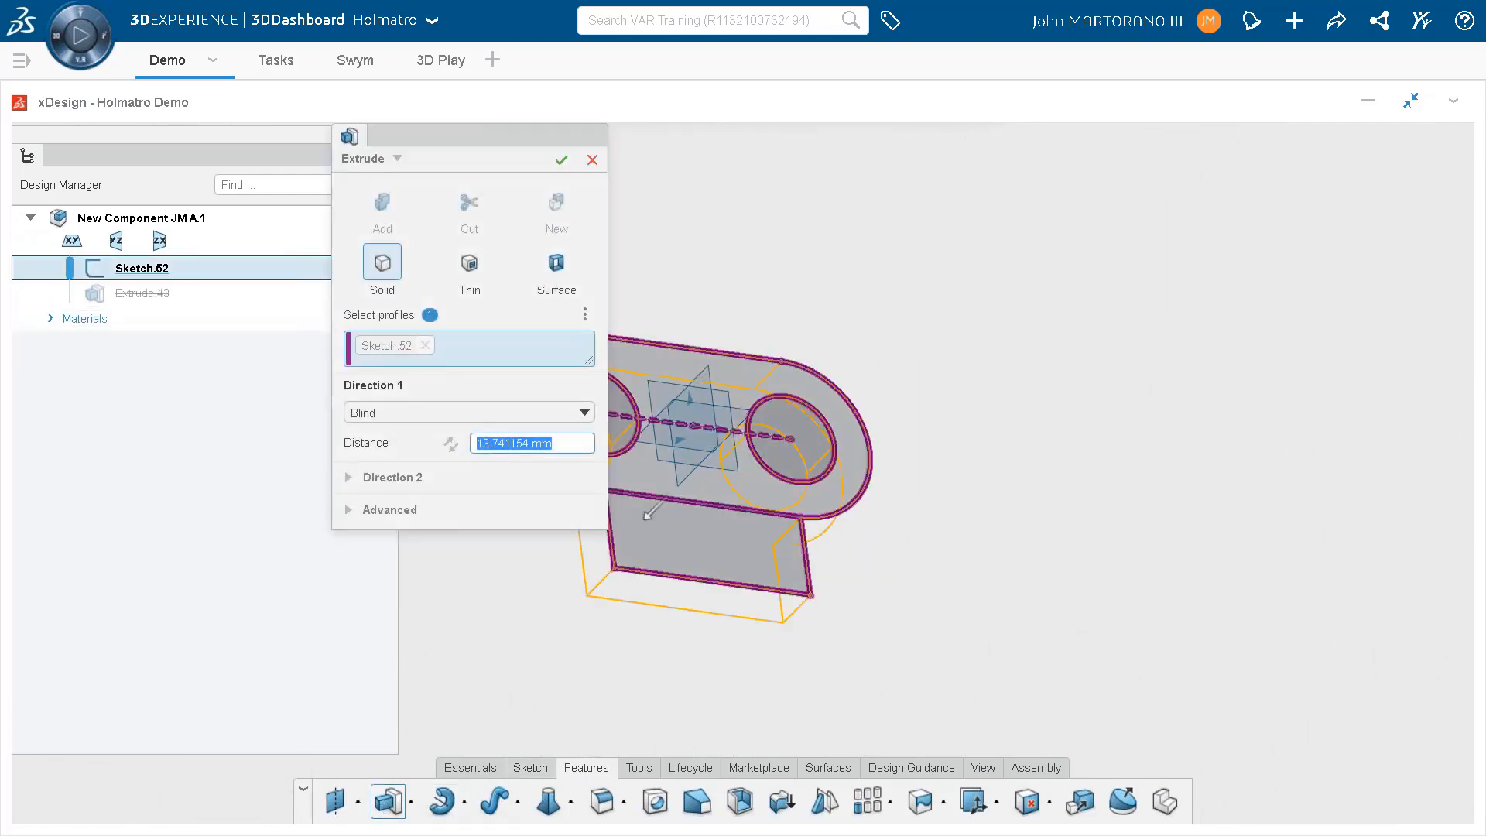
pyautogui.click(429, 418)
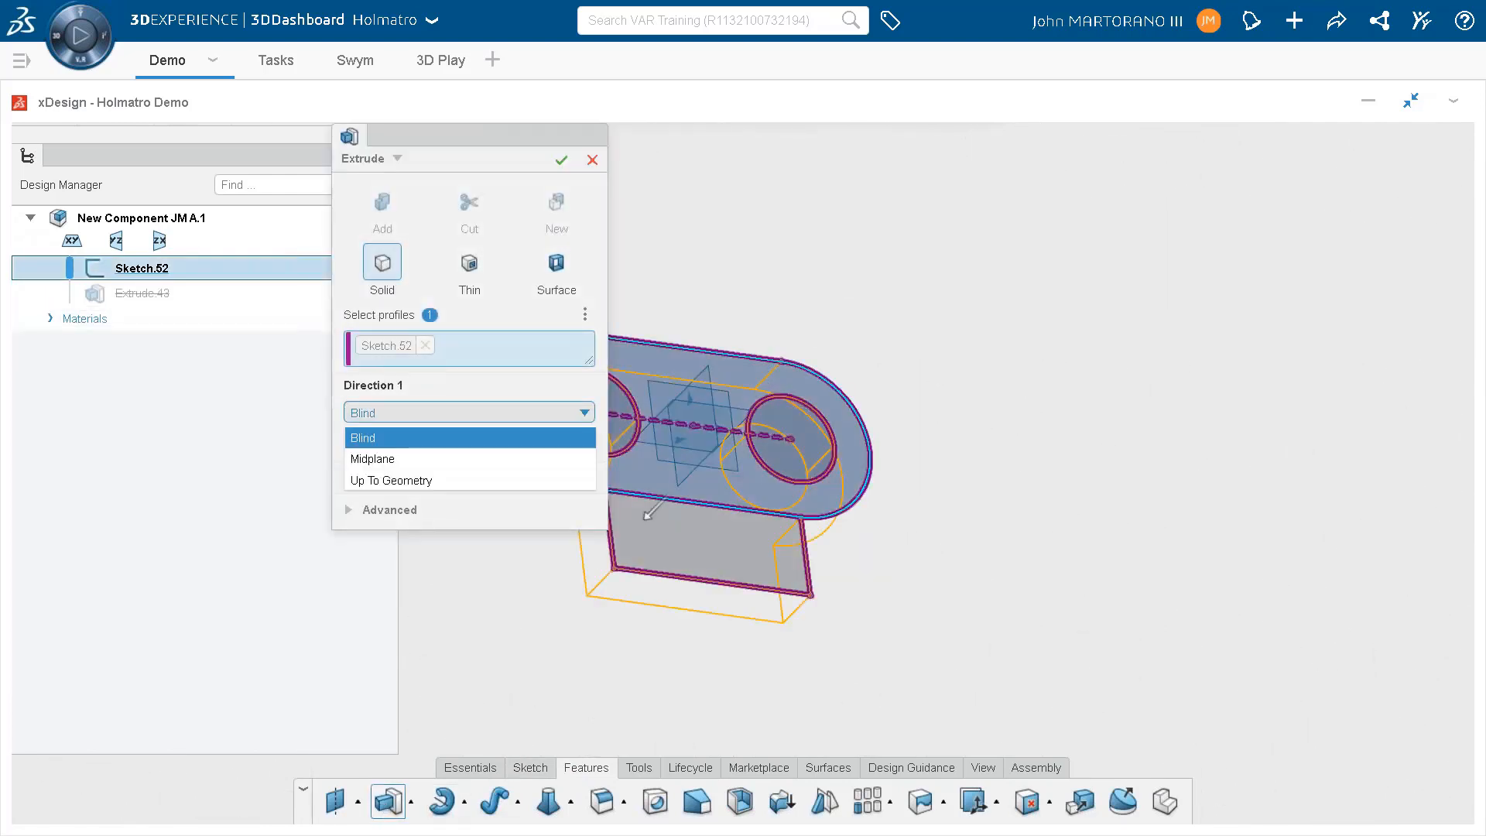
pyautogui.click(415, 458)
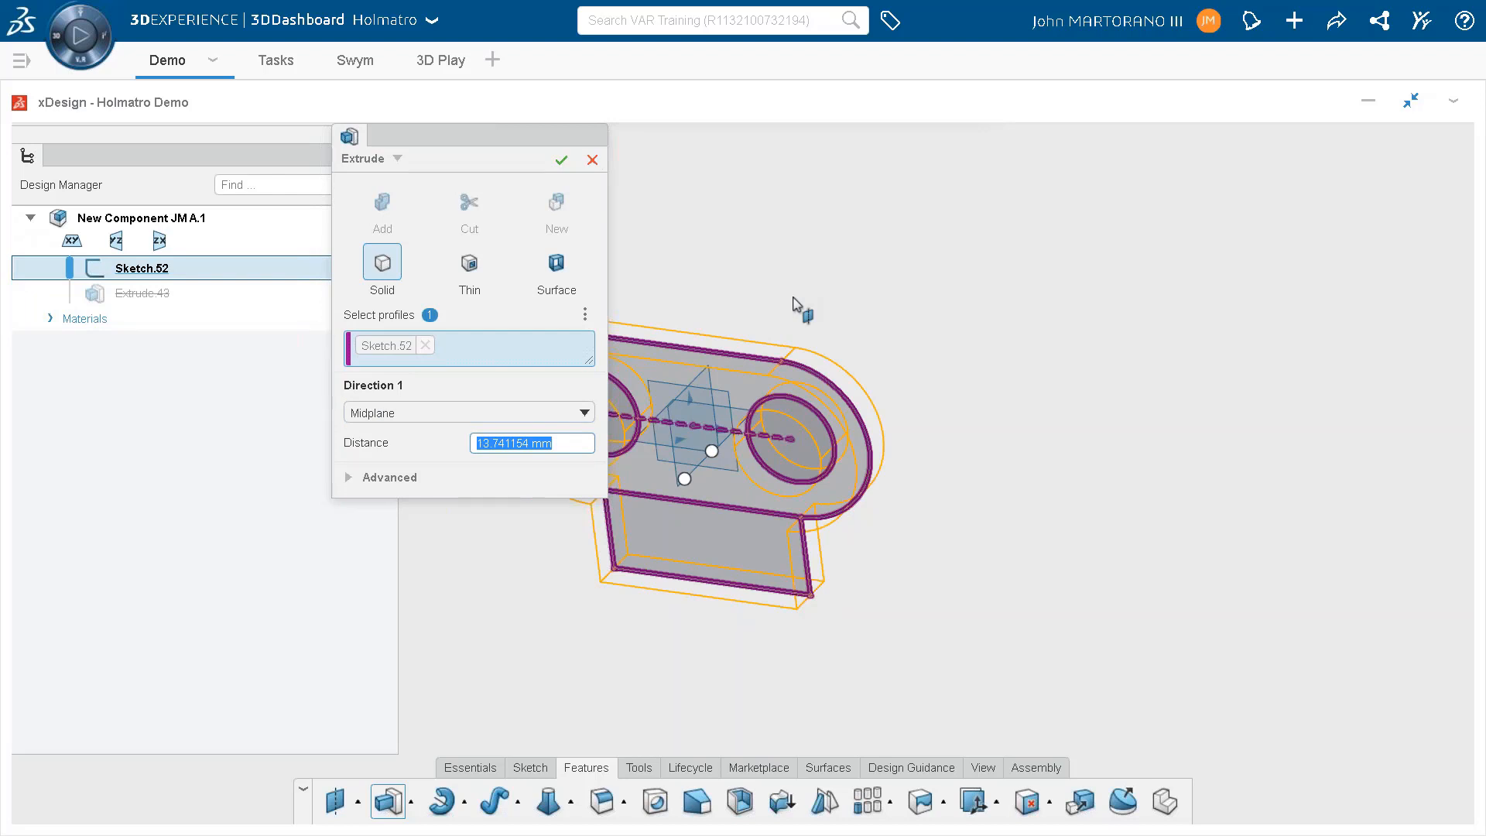
pyautogui.write('40')
pyautogui.press('Return')
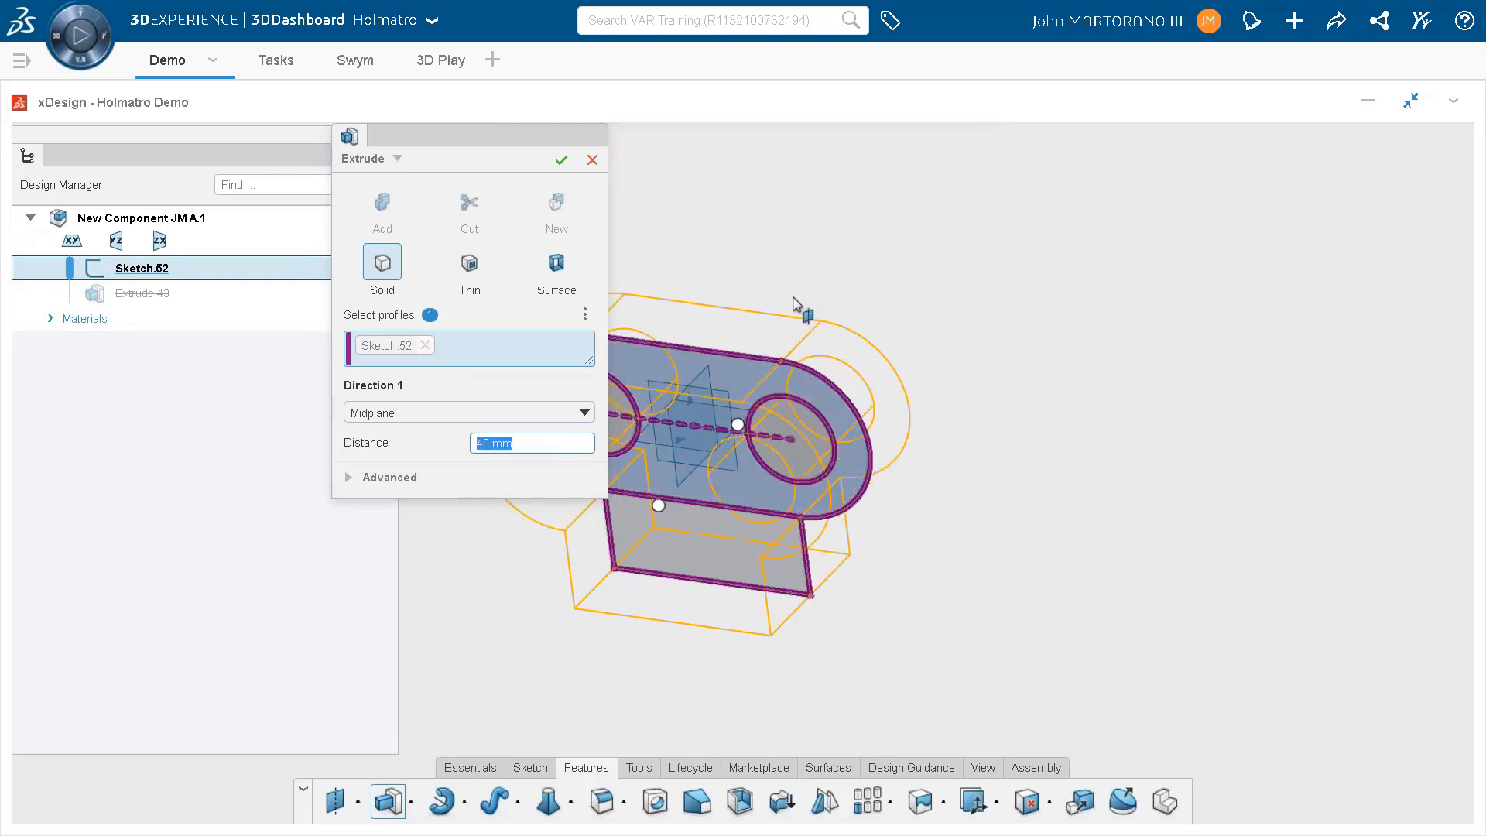
# Fillet the two edges where the rounded ends meet the lower block with a 30 mm radius.
pyautogui.moveTo(993, 370); pyautogui.dragTo(920, 298, button='middle')
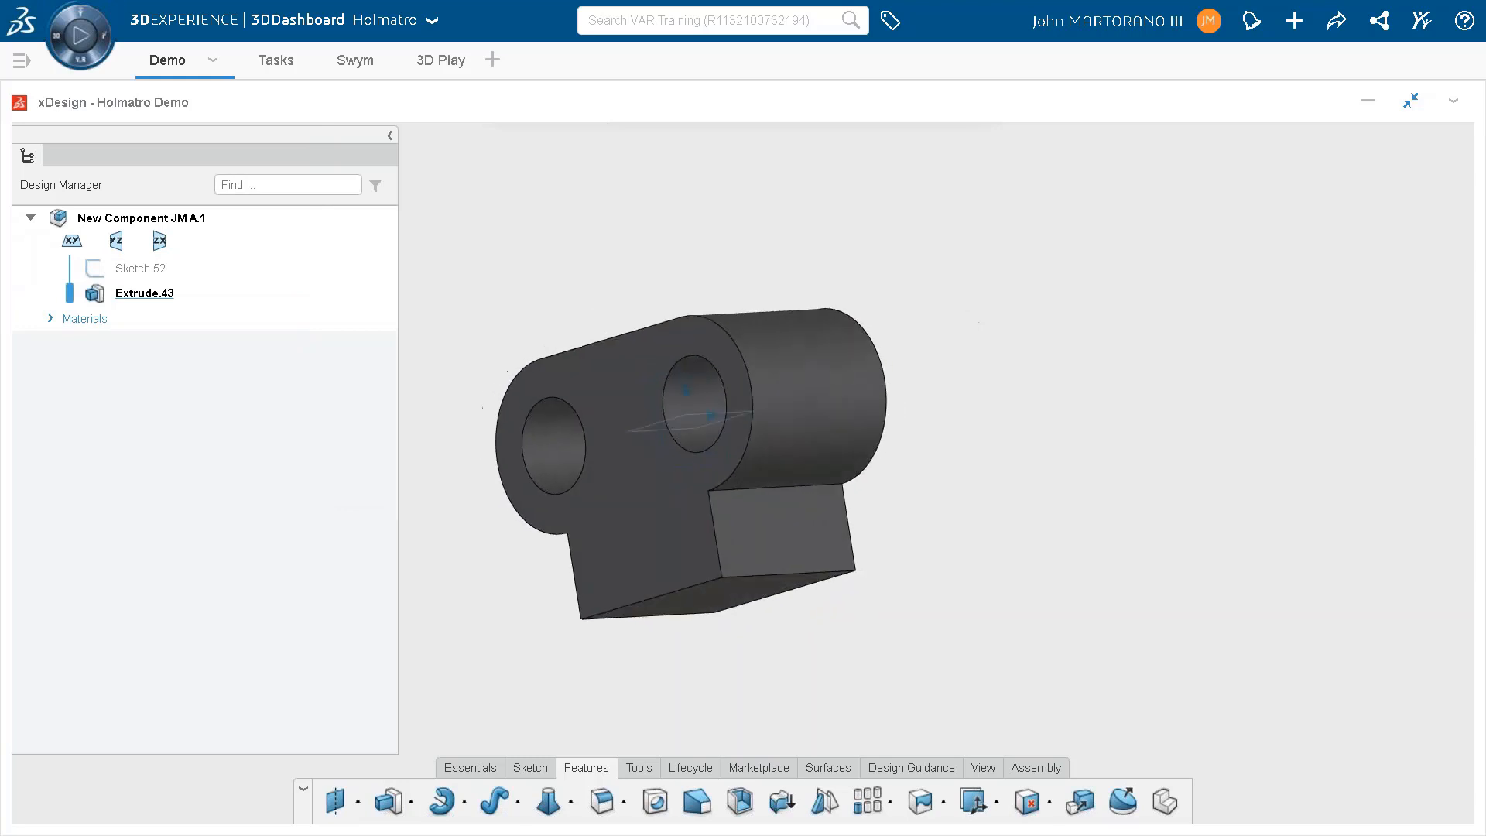
pyautogui.click(771, 489)
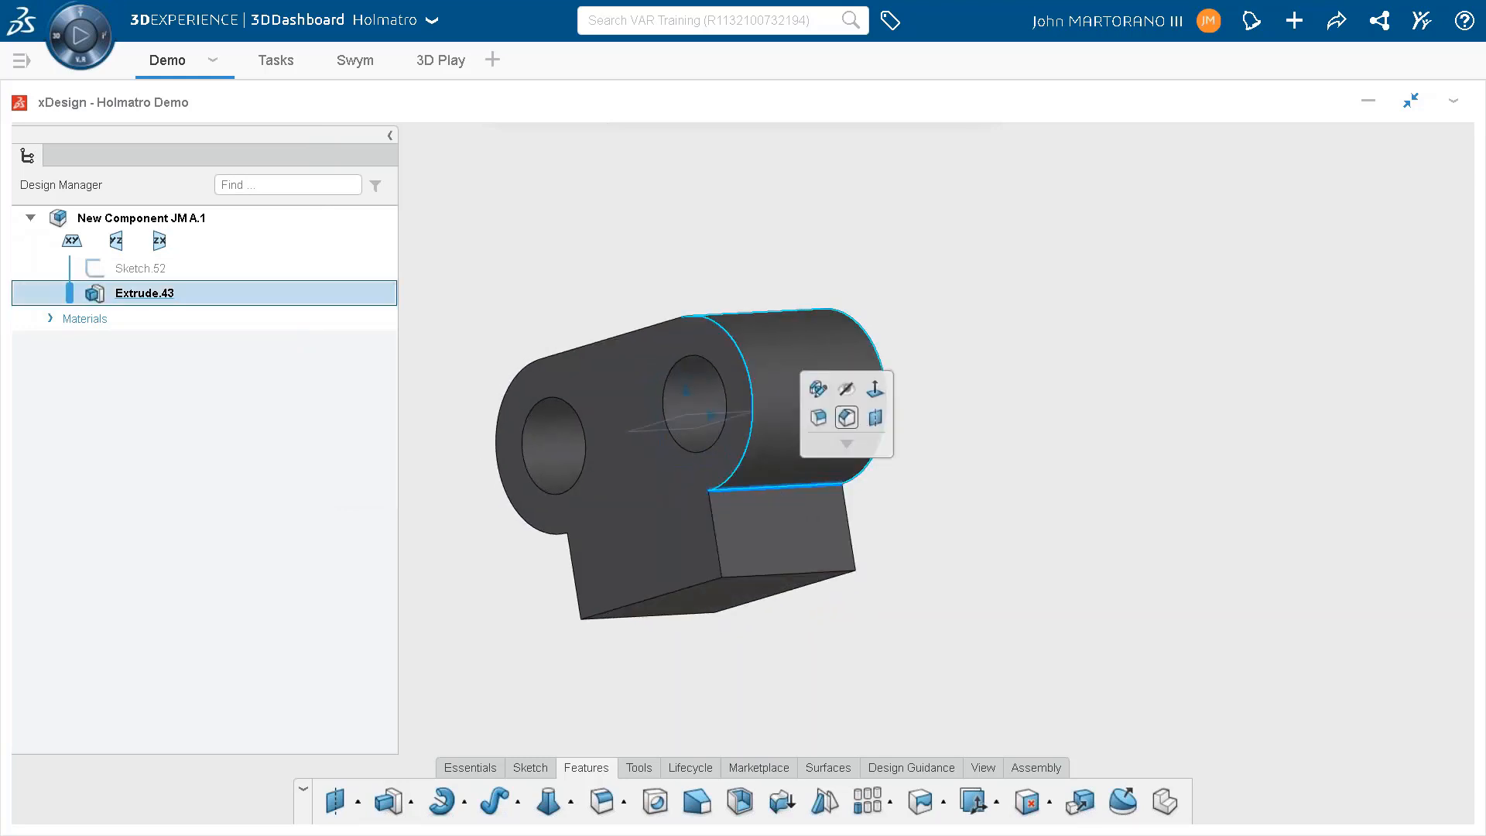
pyautogui.click(825, 417)
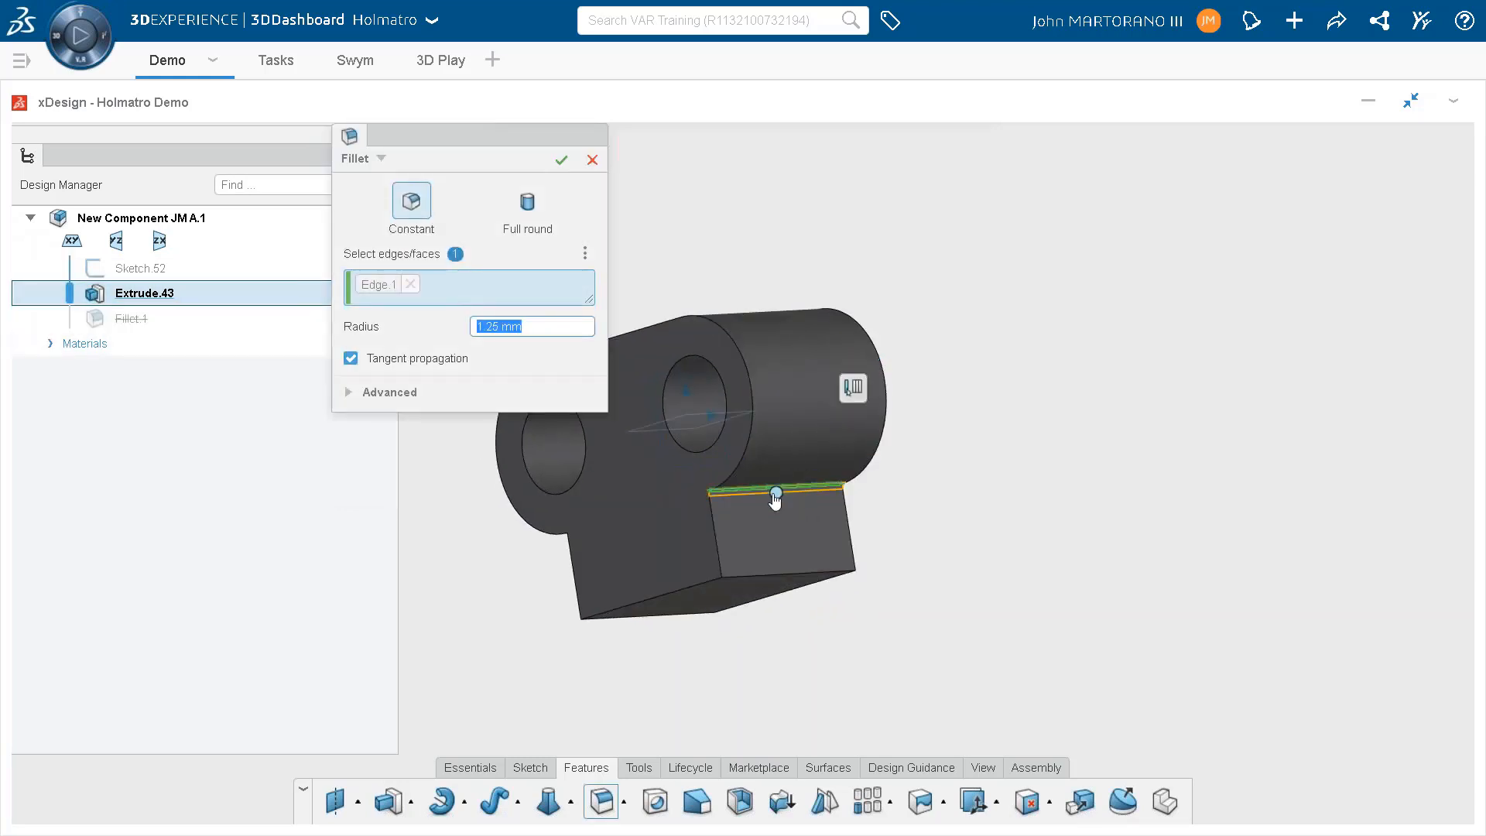
pyautogui.moveTo(793, 582)
pyautogui.mouseDown()
pyautogui.moveTo(790, 514)
pyautogui.moveTo(799, 602)
pyautogui.mouseUp()
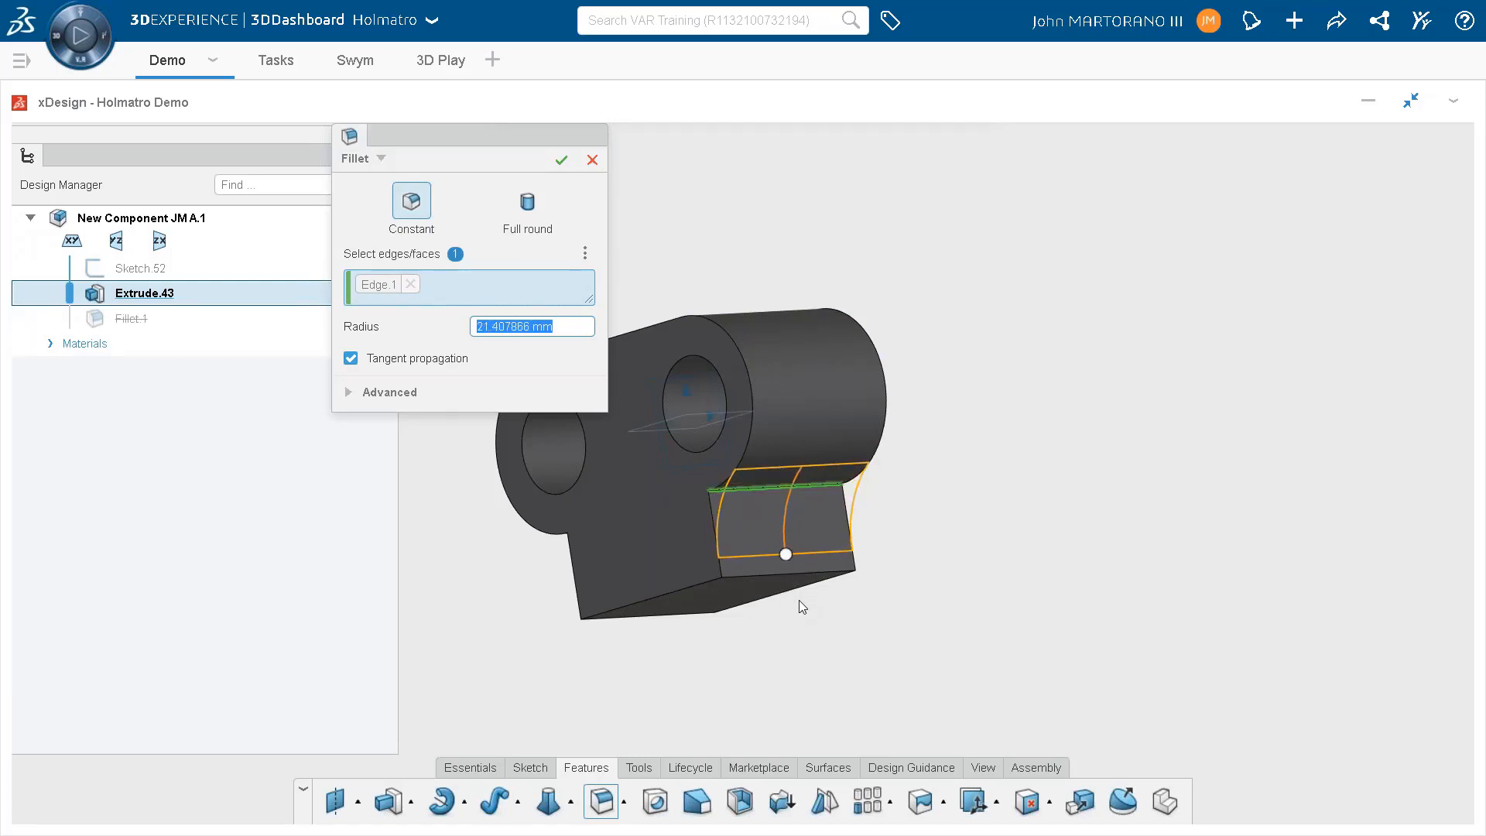
pyautogui.write('30')
pyautogui.press('Return')
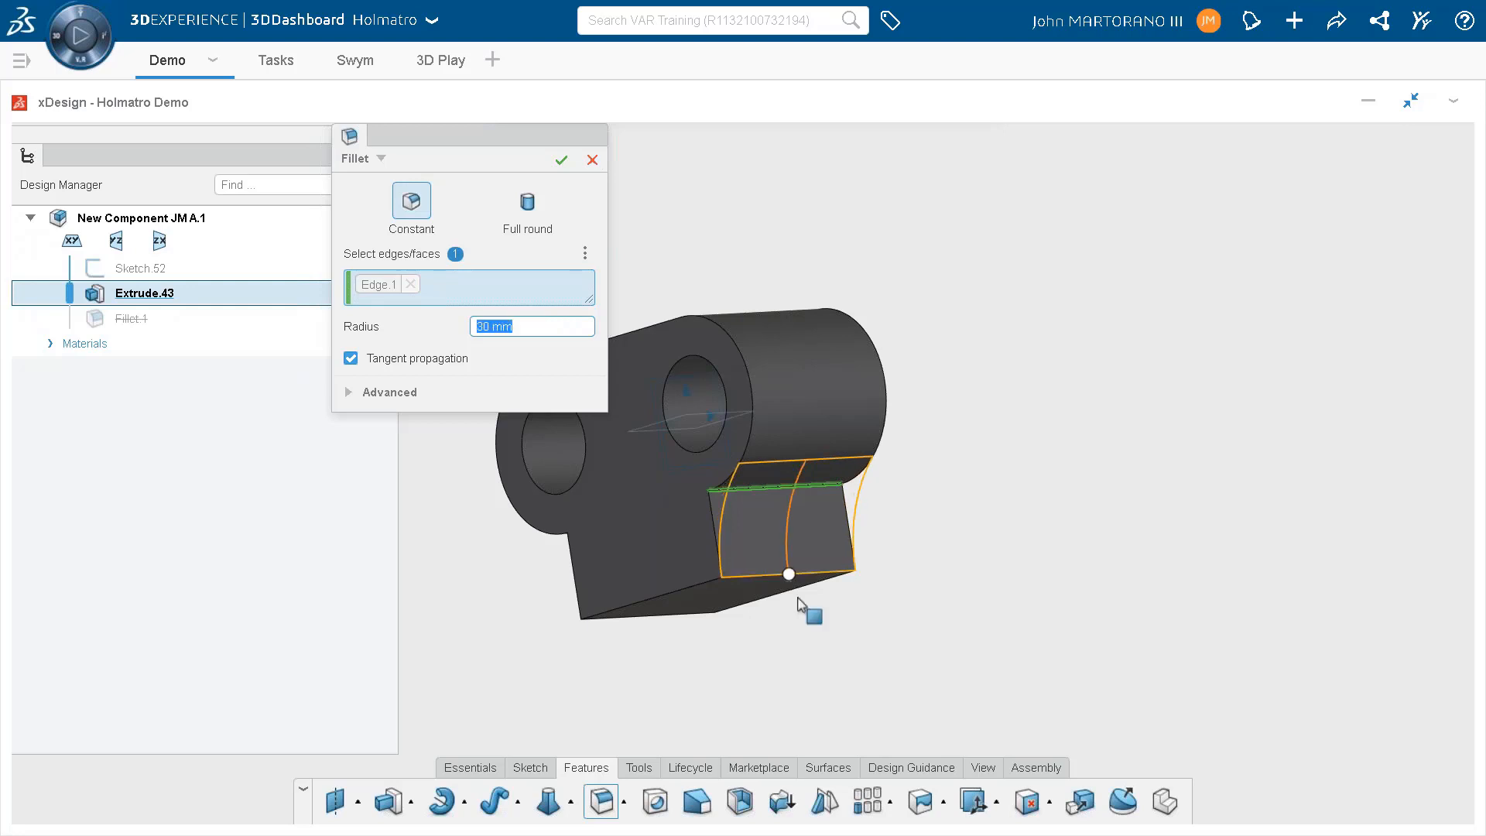
pyautogui.click(590, 531)
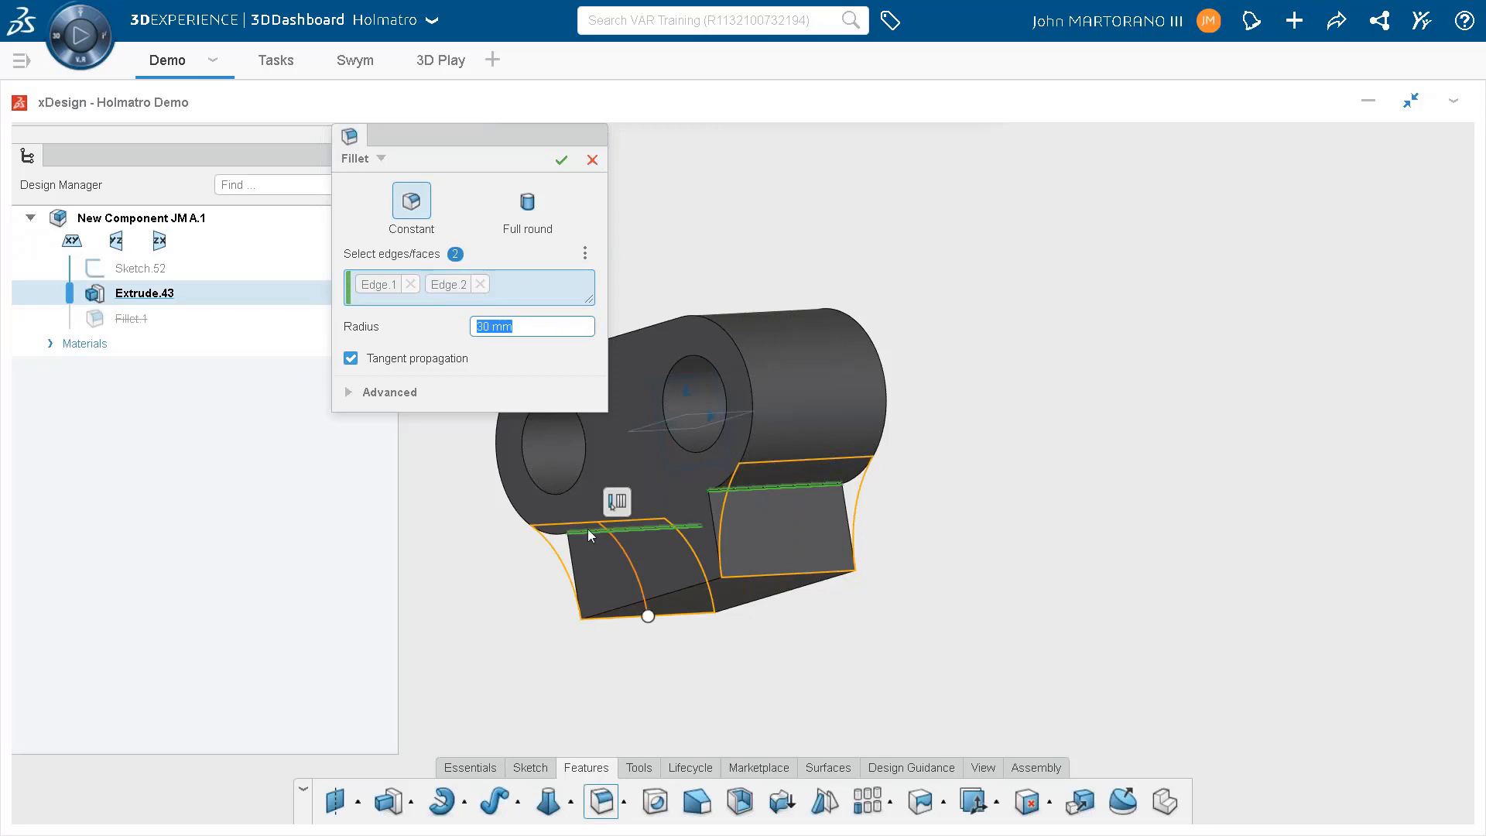
pyautogui.click(562, 160)
# Sketch a centre rectangle about 19 mm wide at the origin on the flat top face, extending past both rounded ends.
pyautogui.moveTo(873, 222); pyautogui.dragTo(1025, 395, button='middle')
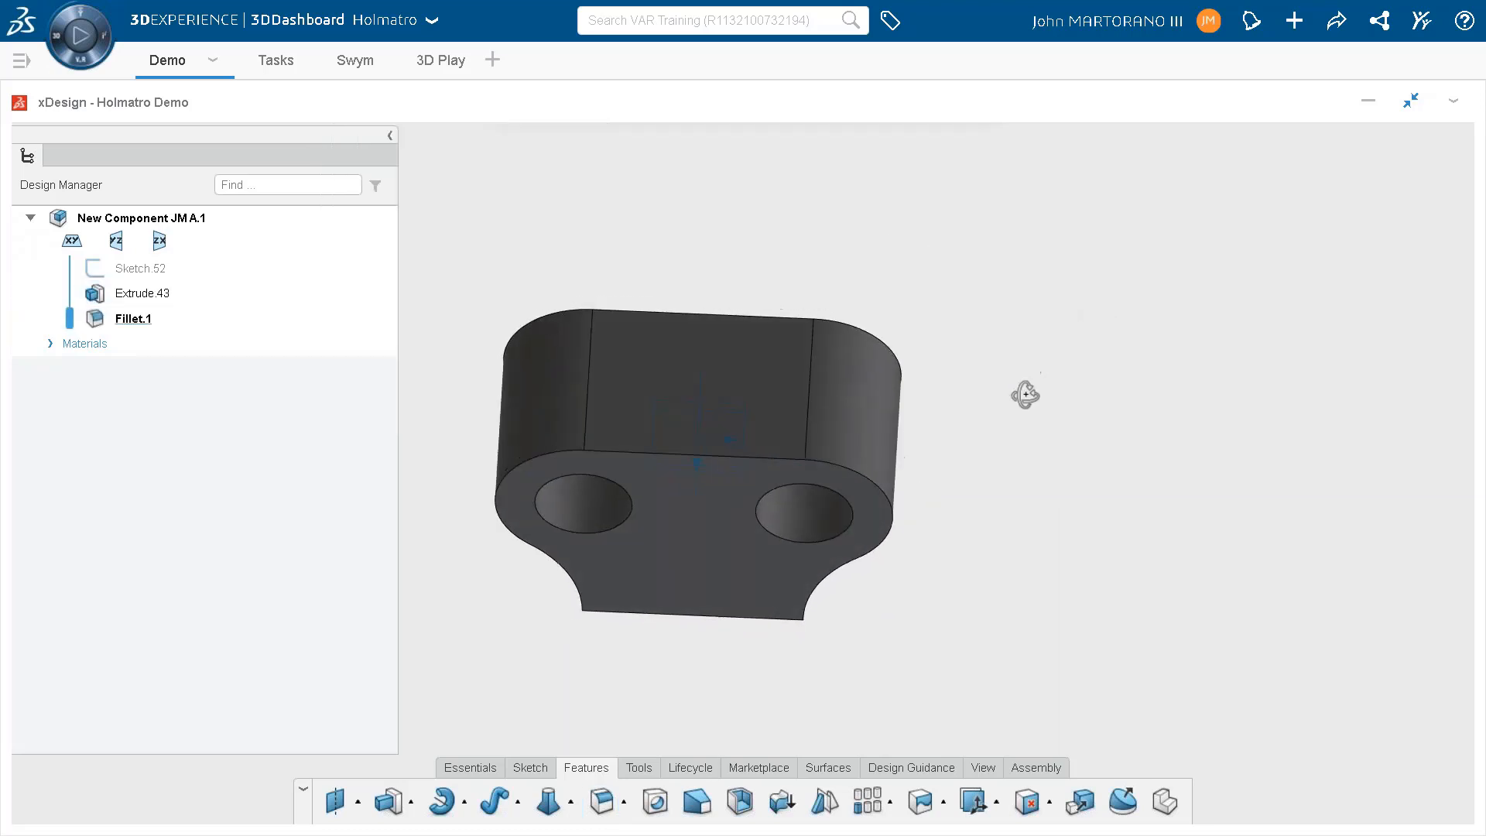
pyautogui.click(780, 362)
pyautogui.click(854, 258)
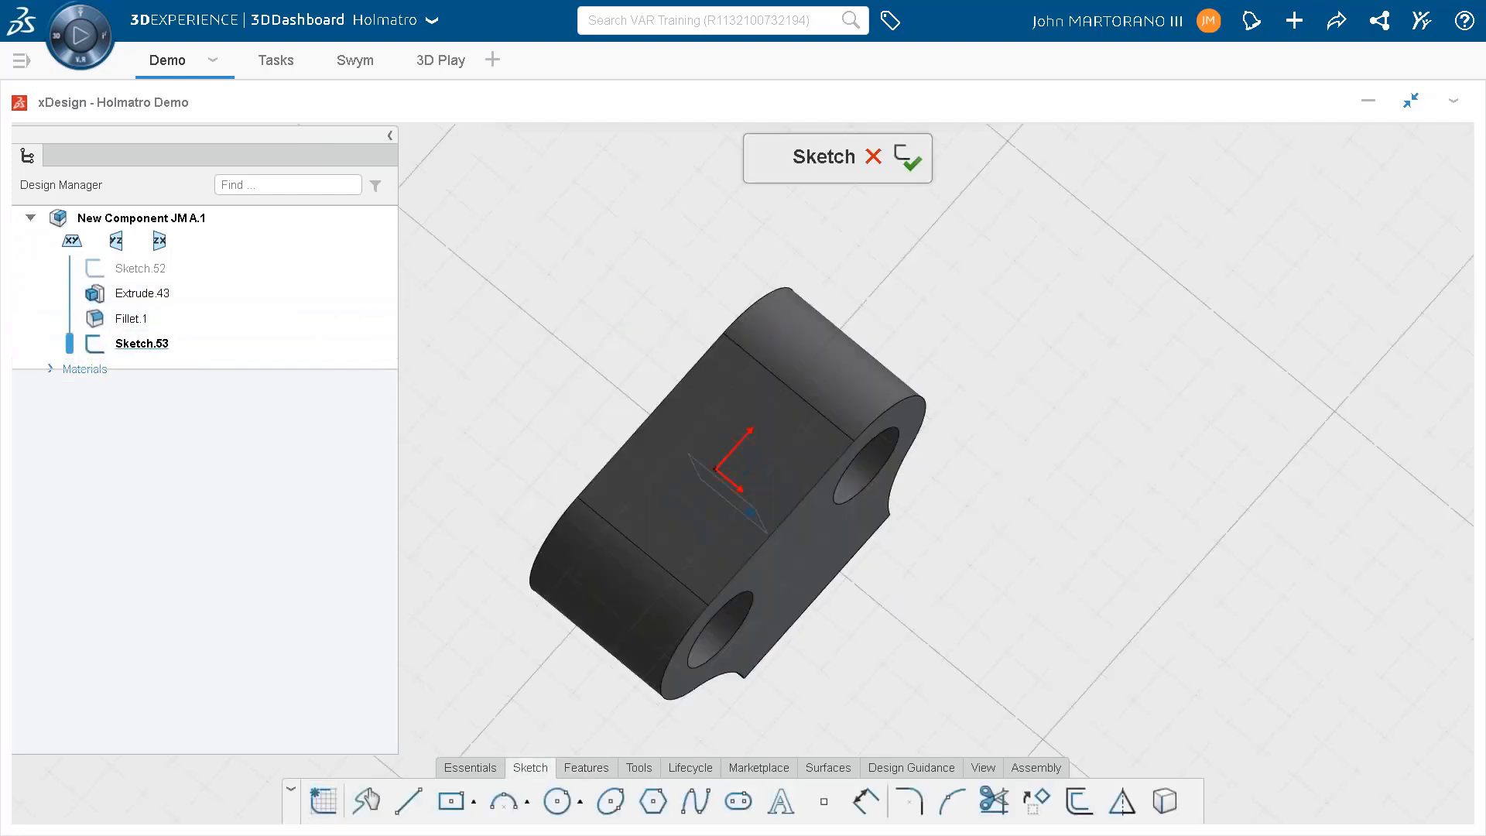
pyautogui.click(449, 802)
pyautogui.click(744, 474)
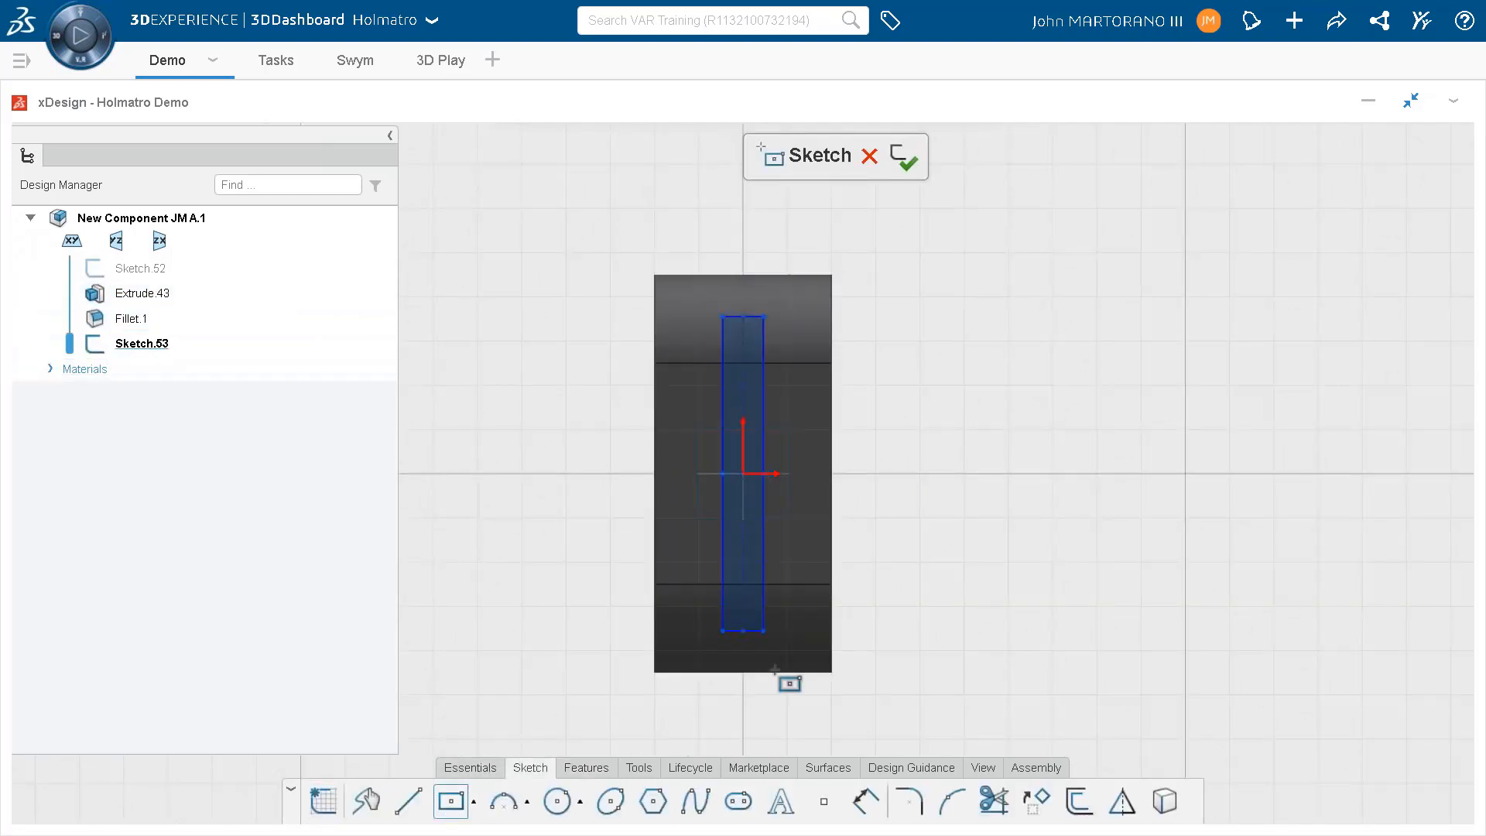
pyautogui.click(786, 707)
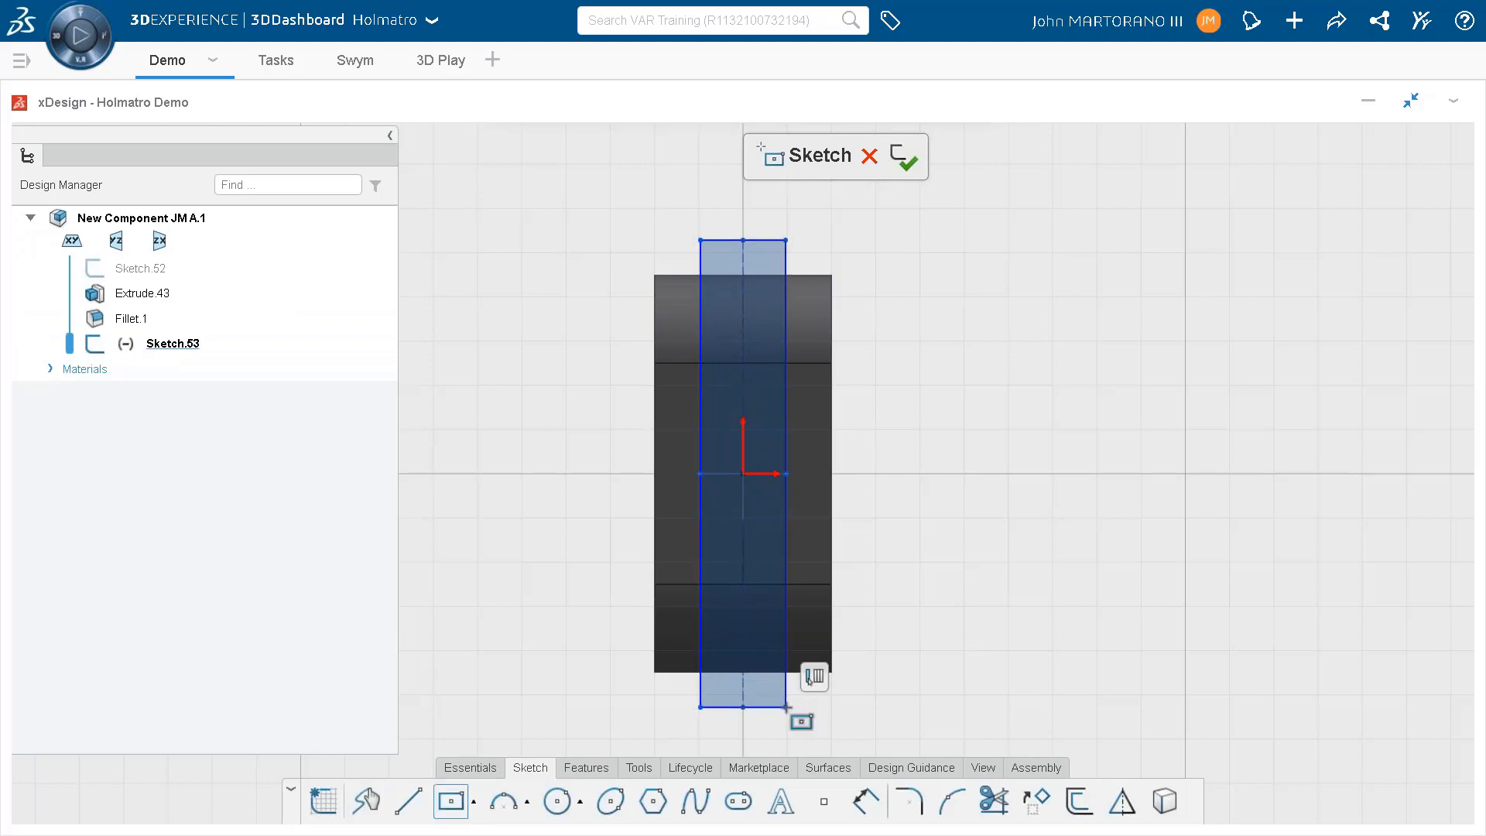
pyautogui.scroll(2, 787, 707)
pyautogui.press('Escape')
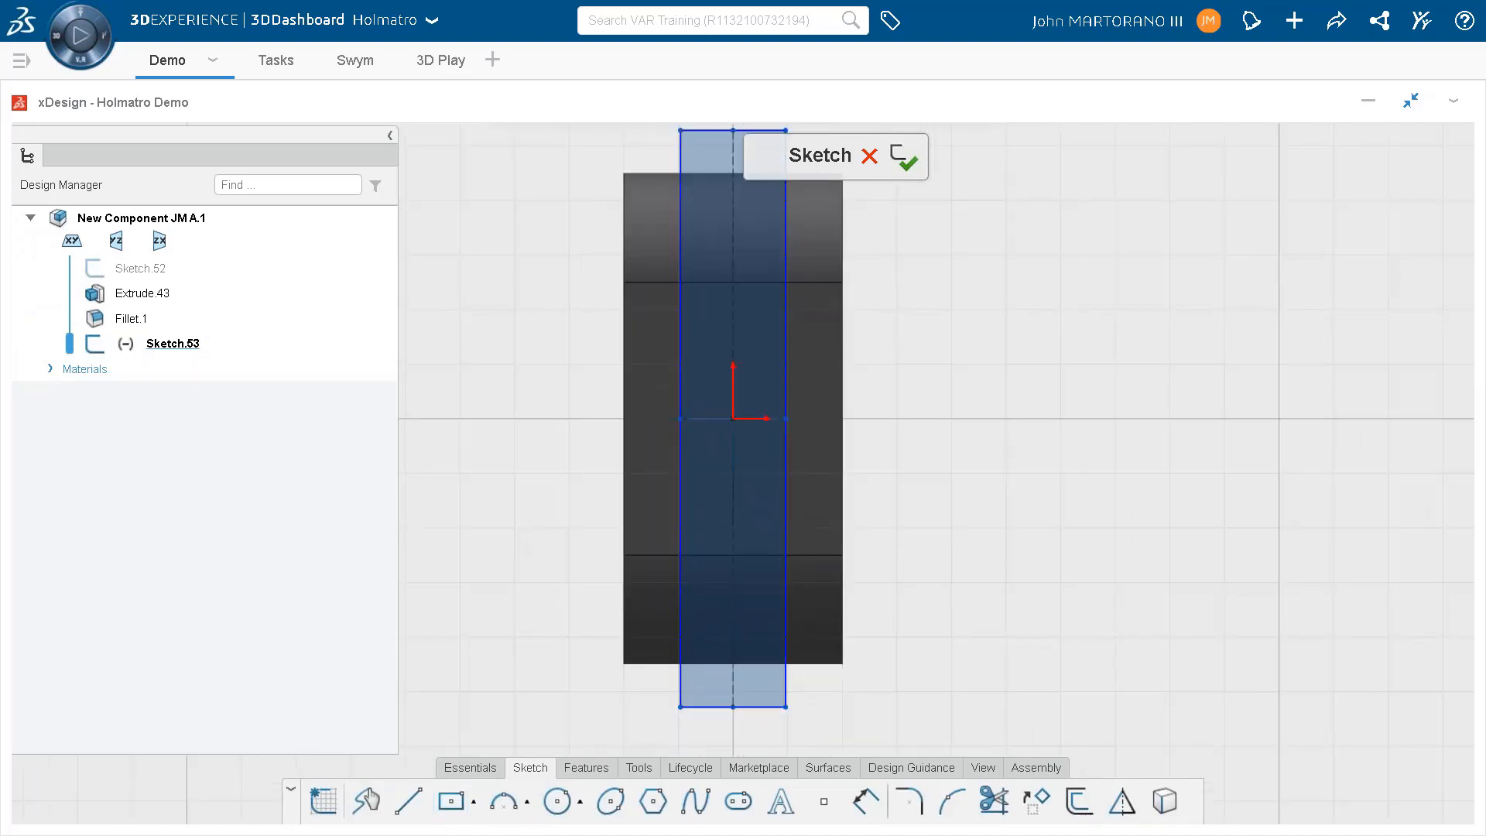
# Make the rectangle's lower short line collinear with the outer limit of the body's rounded end.
pyautogui.click(787, 687)
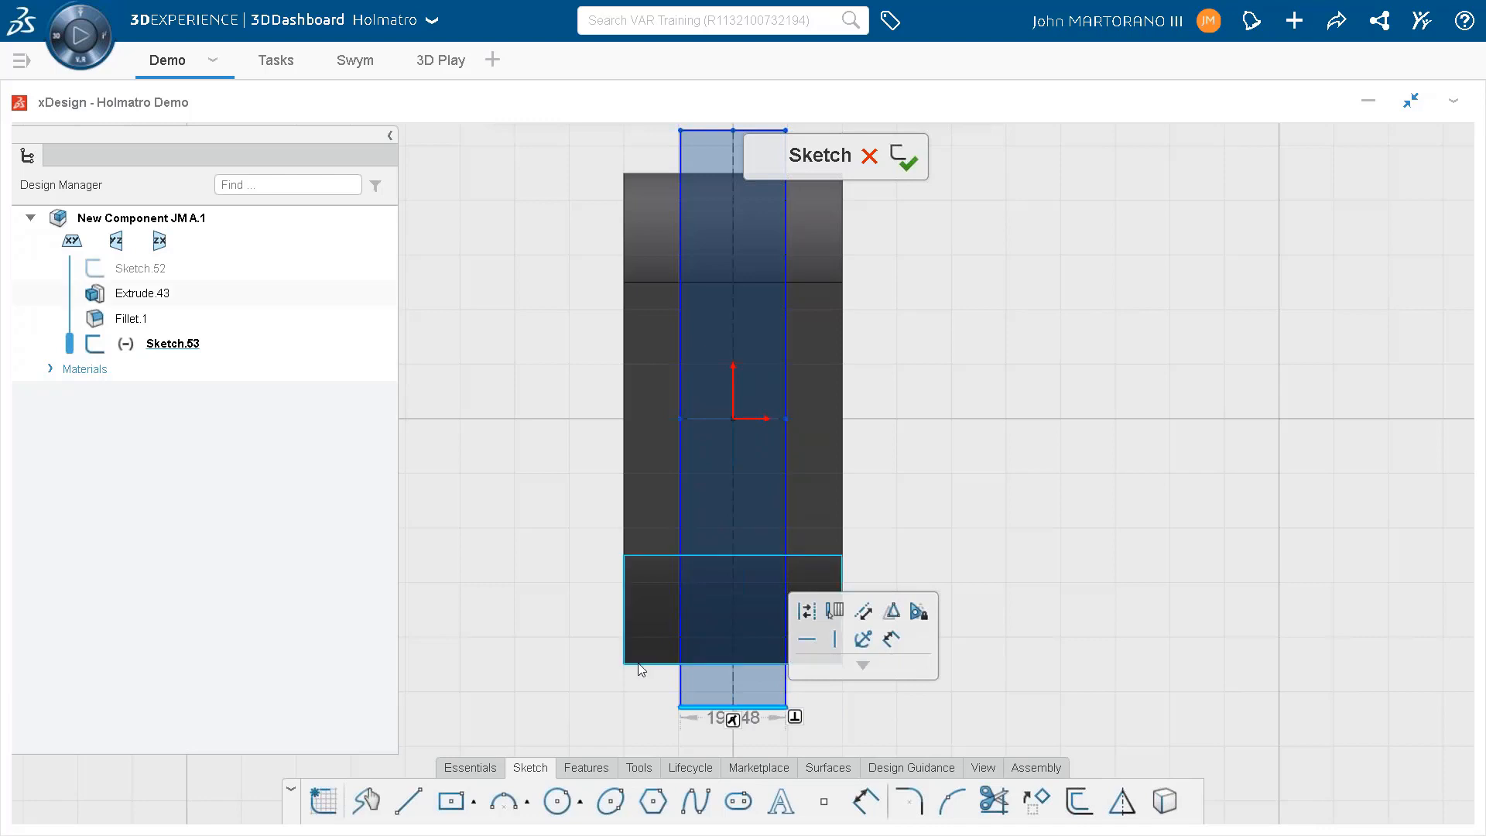
pyautogui.click(666, 642)
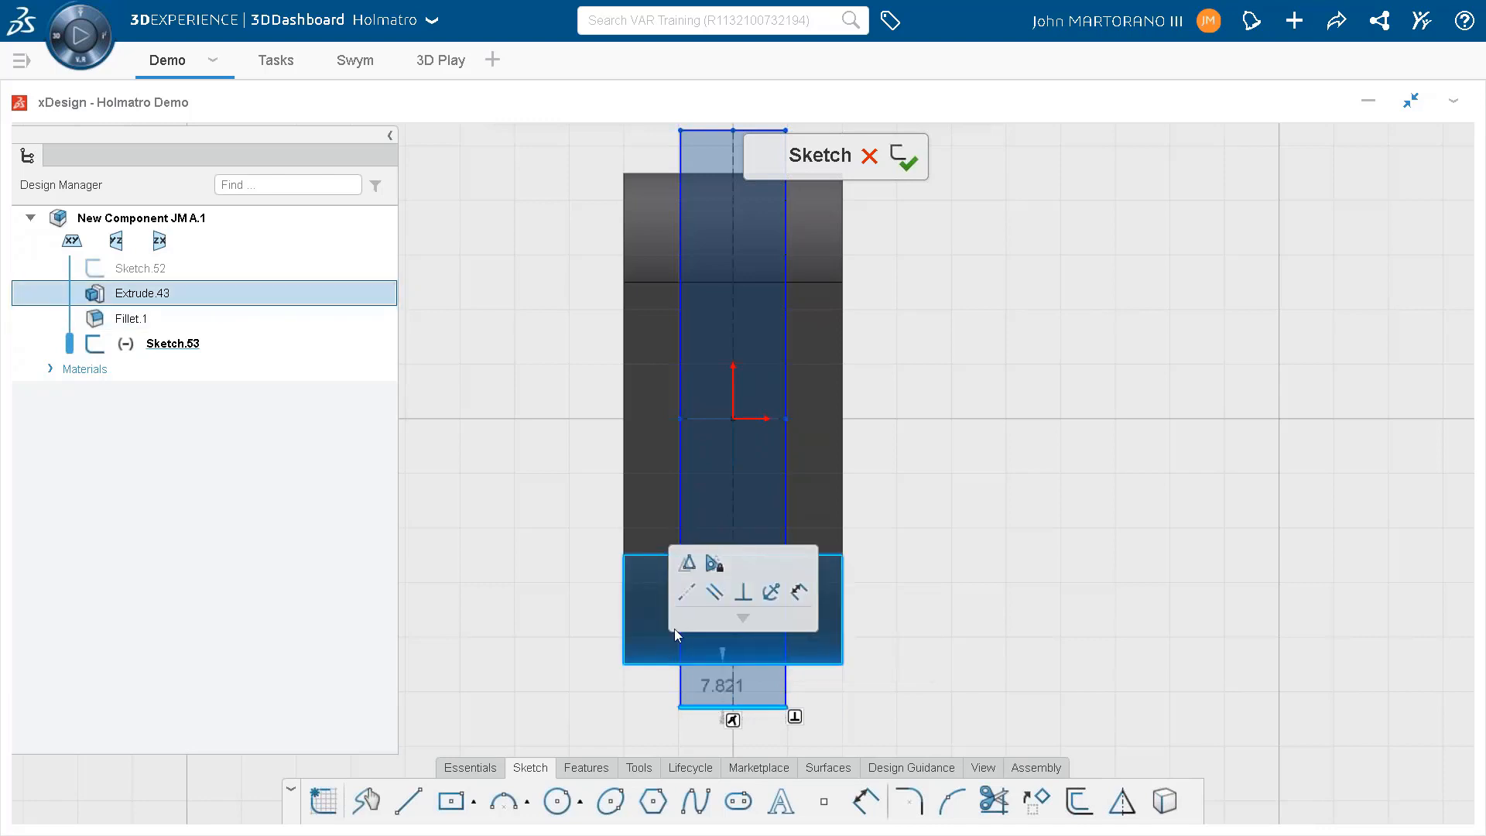
pyautogui.click(687, 593)
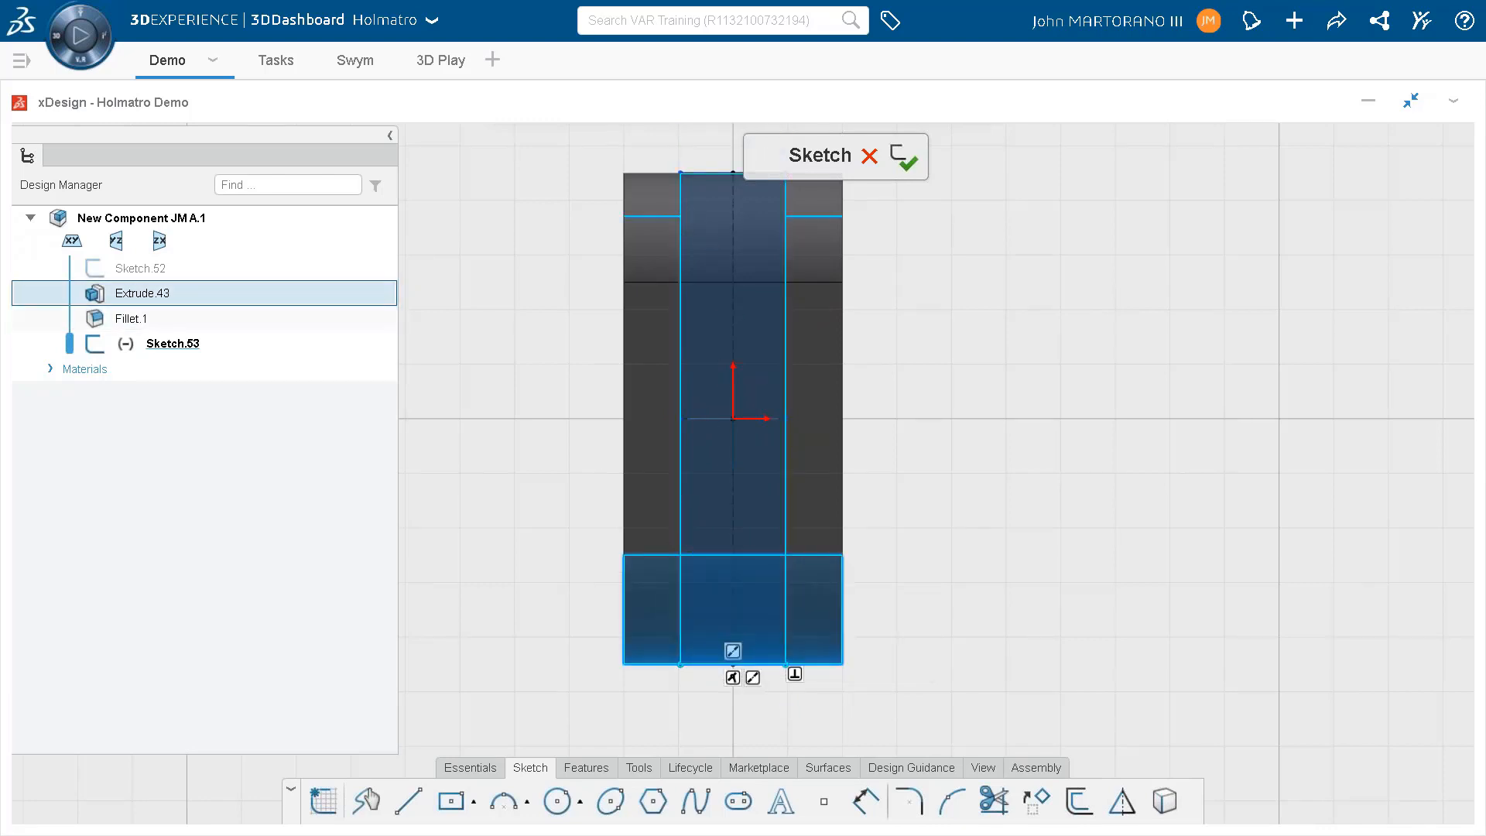
# Dimension the rectangle's upper short line to a width of 15 mm.
pyautogui.click(696, 175)
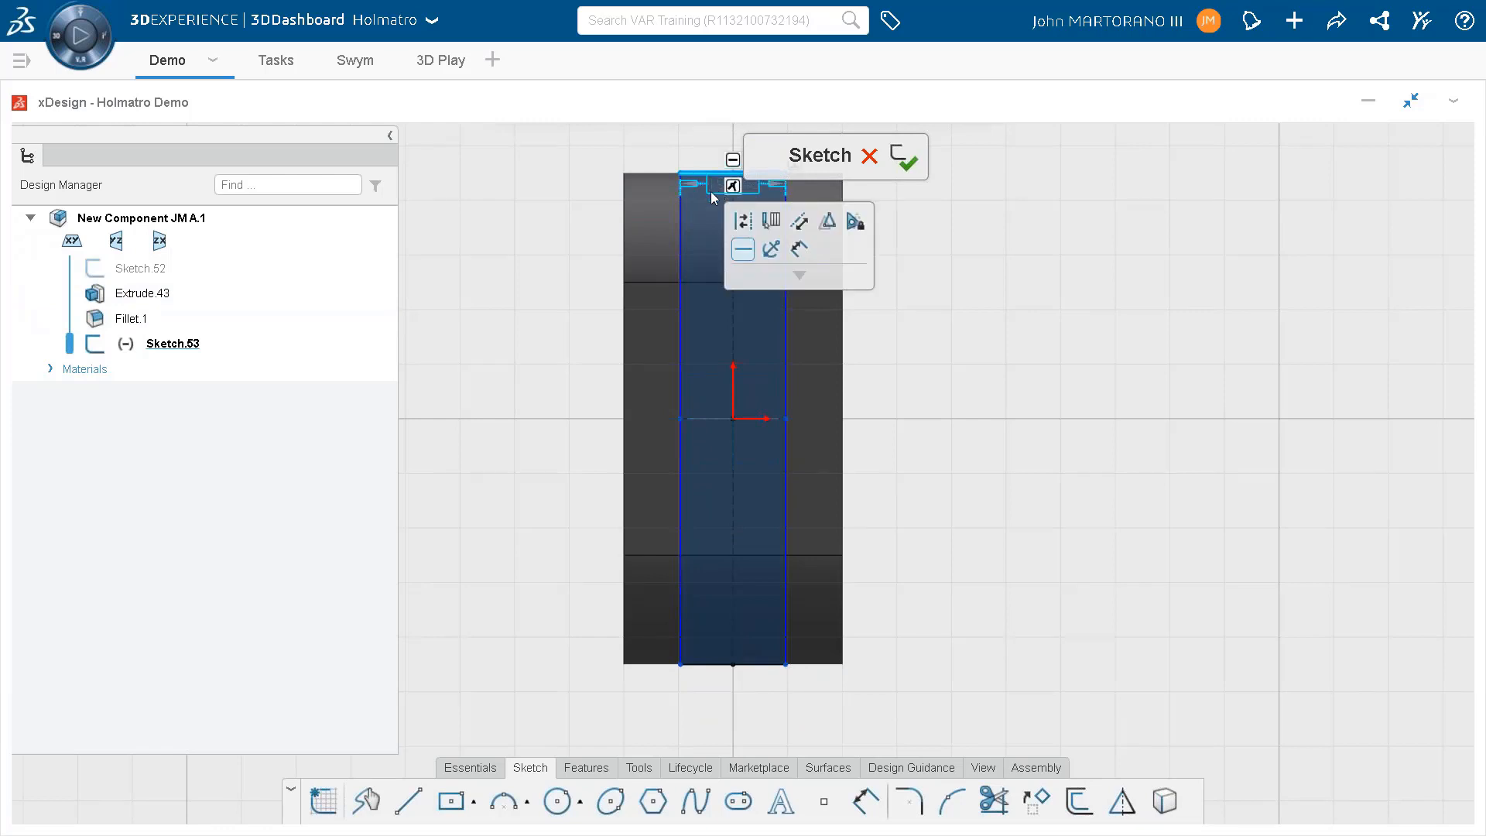
pyautogui.click(800, 249)
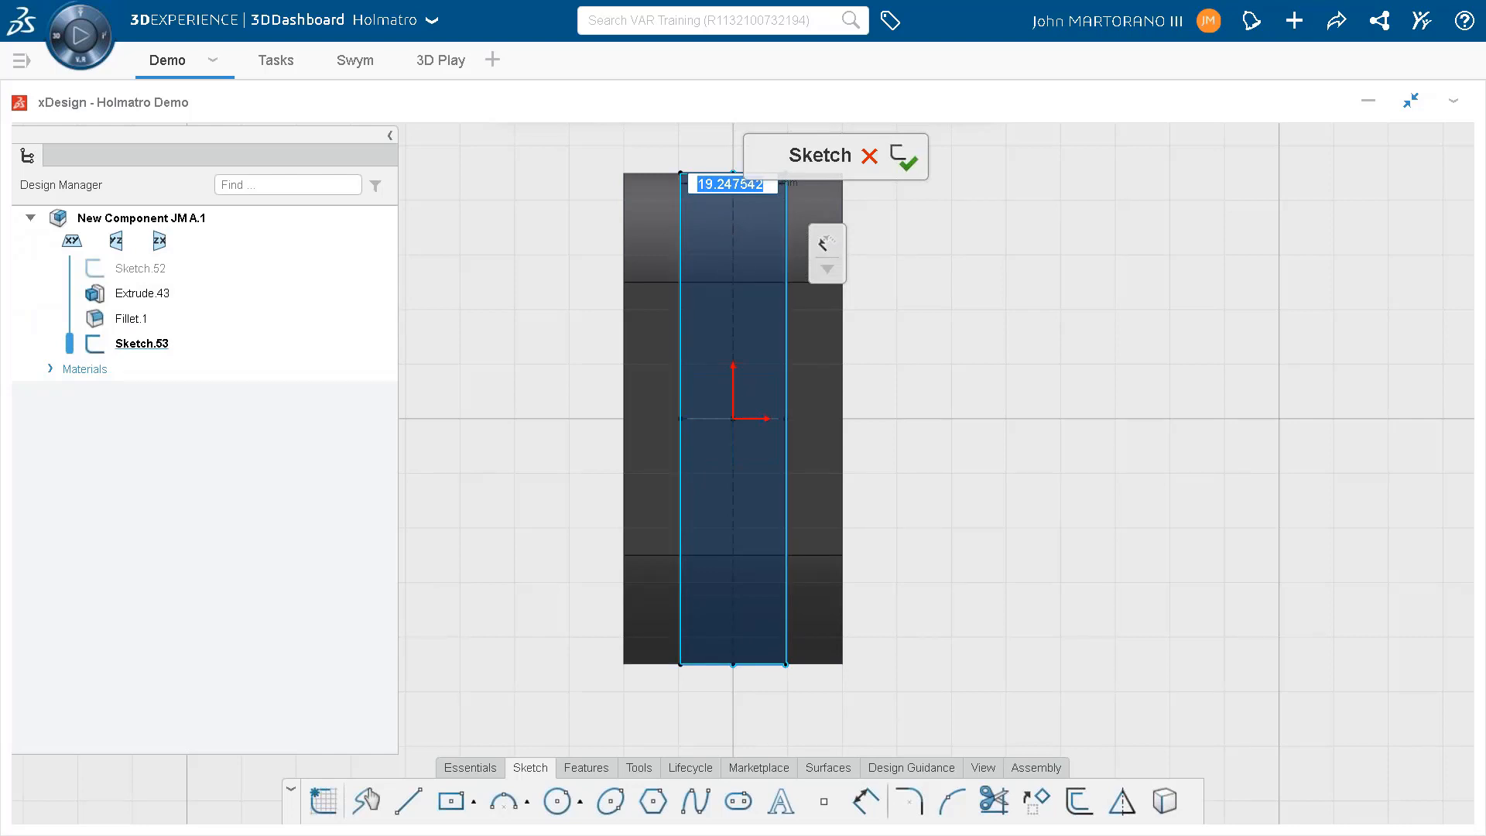
pyautogui.write('15')
pyautogui.press('Return')
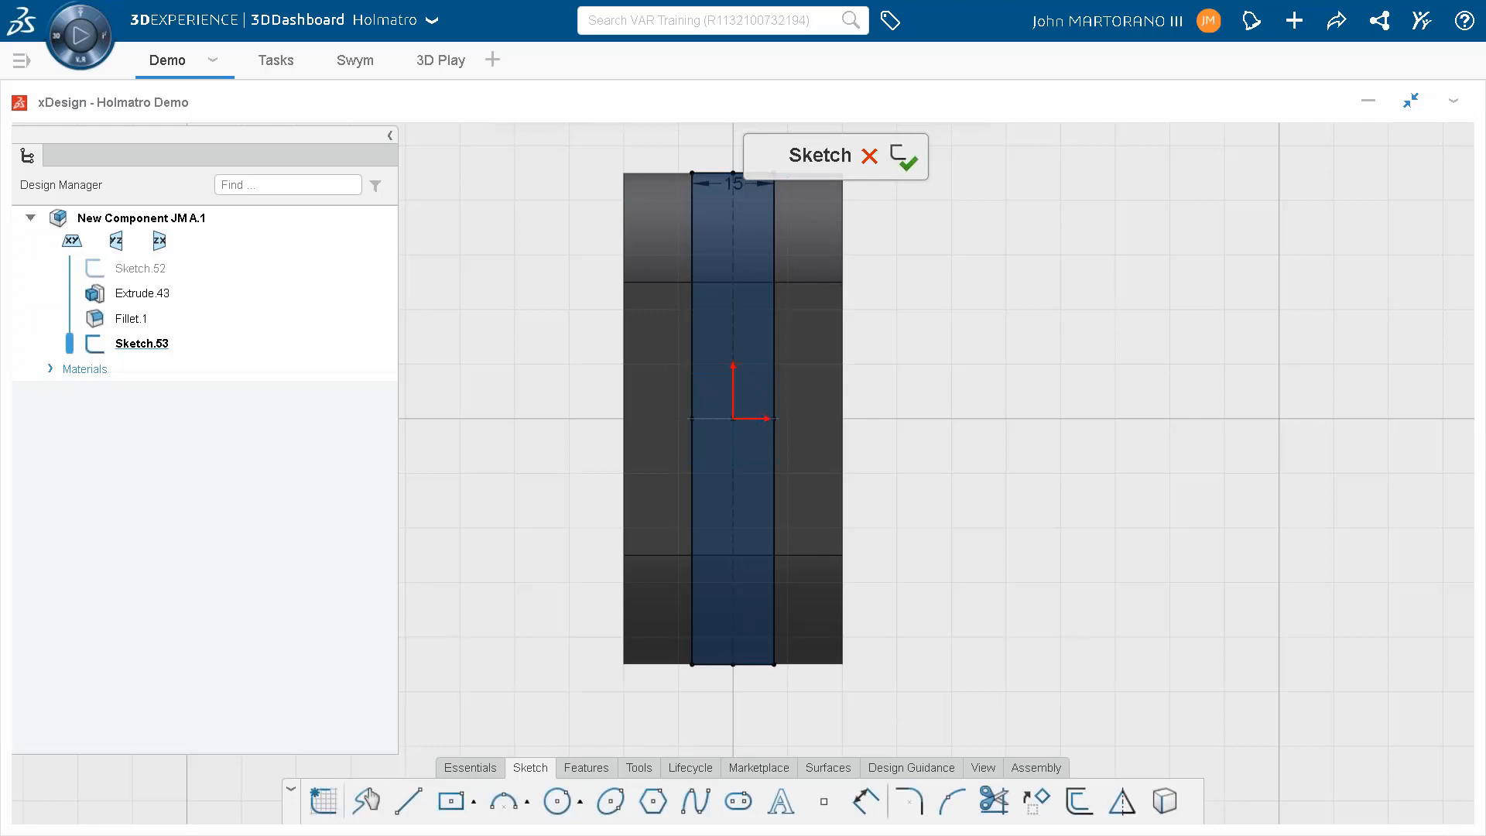
# Cut the rectangle profile 40 mm down into the body to form the clevis slot.
pyautogui.moveTo(1003, 364)
pyautogui.mouseDown(button='middle')
pyautogui.moveTo(1058, 332)
pyautogui.moveTo(1429, 259)
pyautogui.moveTo(1350, 335)
pyautogui.moveTo(1176, 403)
pyautogui.moveTo(1155, 365)
pyautogui.mouseUp(button='middle')
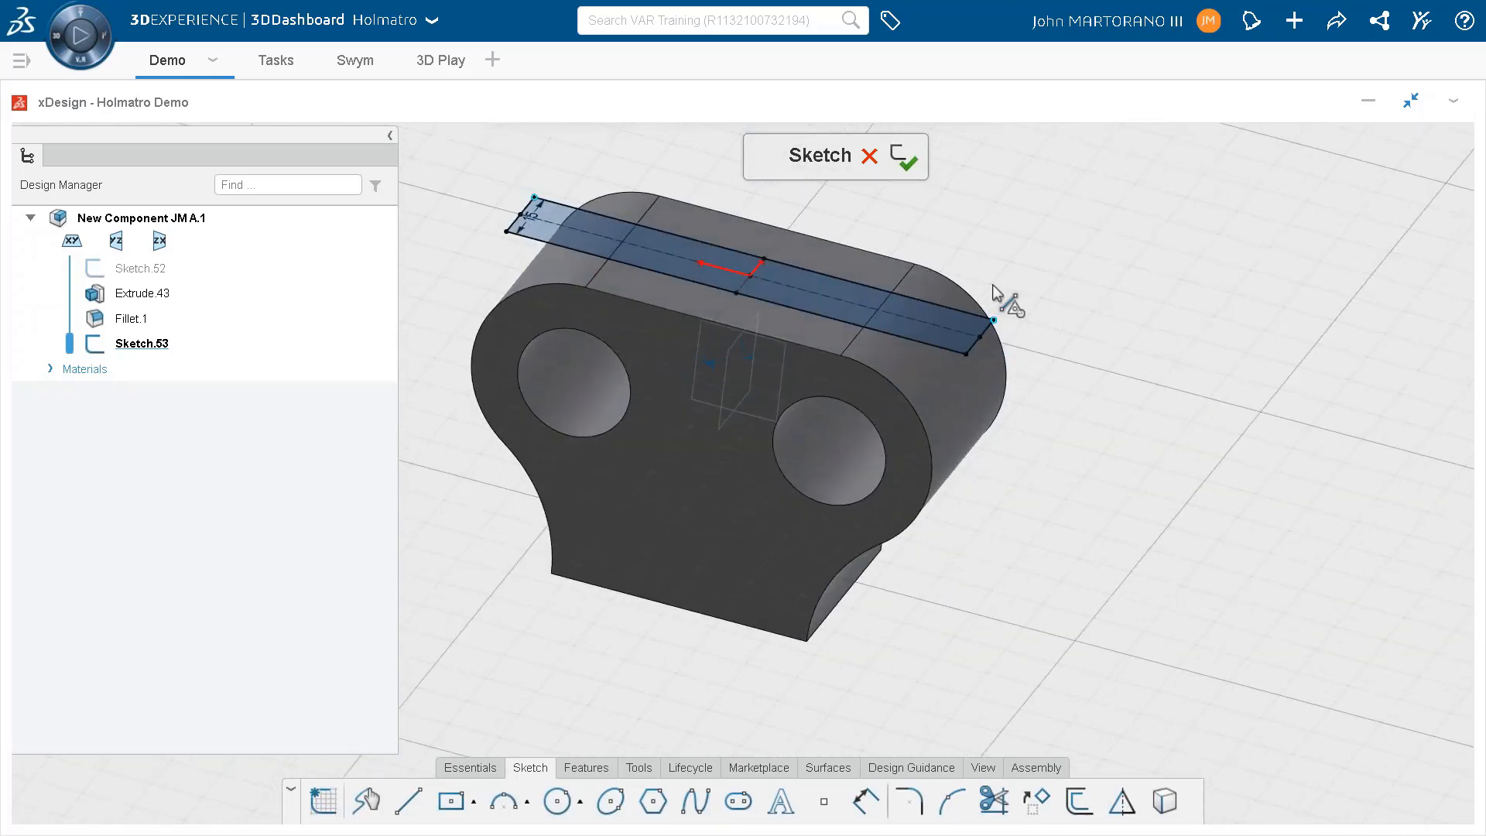
pyautogui.click(821, 284)
pyautogui.moveTo(822, 249); pyautogui.dragTo(1274, 559)
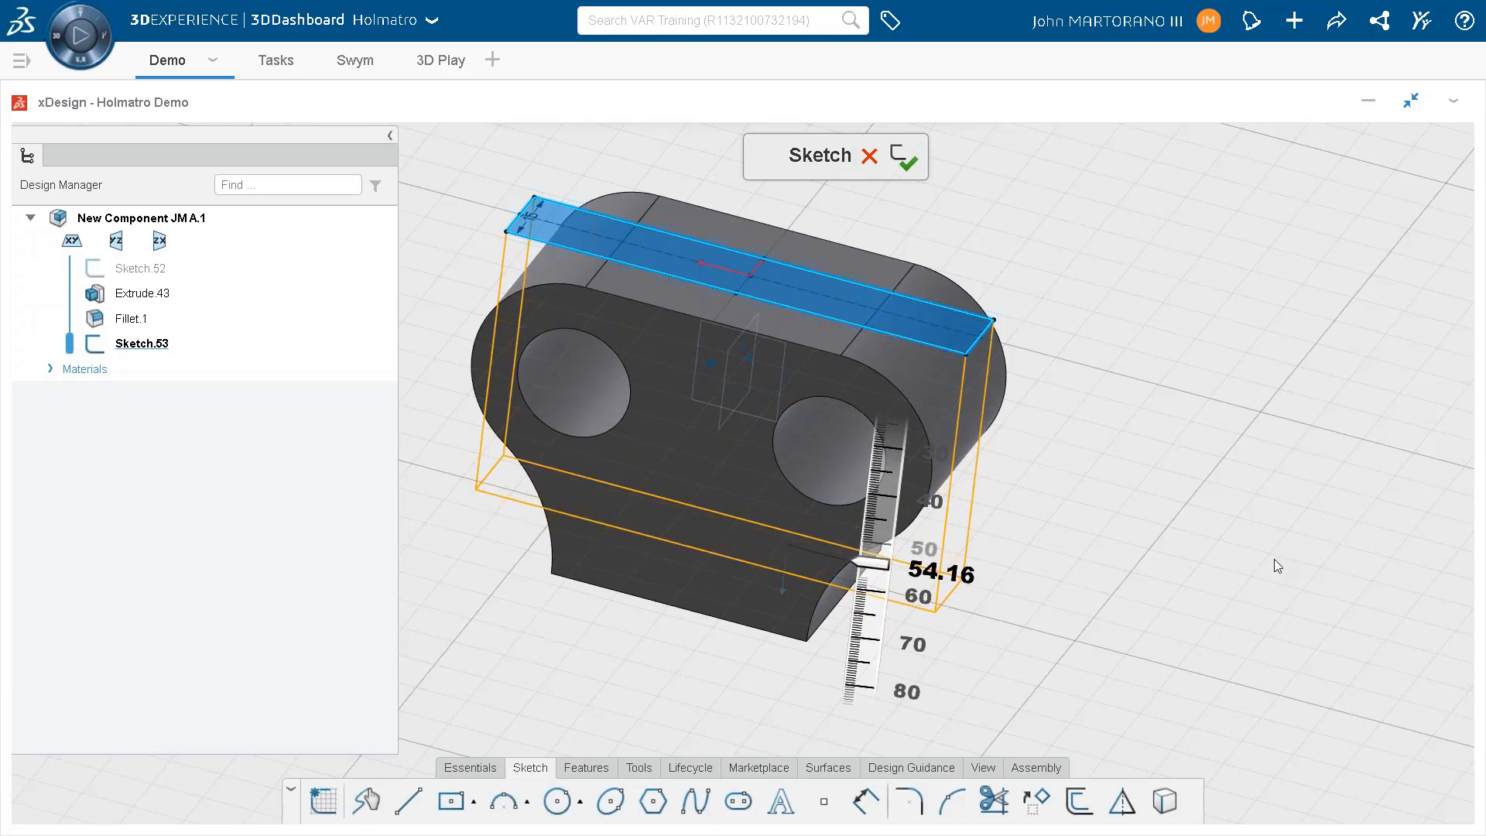
pyautogui.moveTo(1274, 559)
pyautogui.mouseDown()
pyautogui.moveTo(913, 568)
pyautogui.moveTo(881, 537)
pyautogui.moveTo(904, 442)
pyautogui.moveTo(889, 455)
pyautogui.mouseUp()
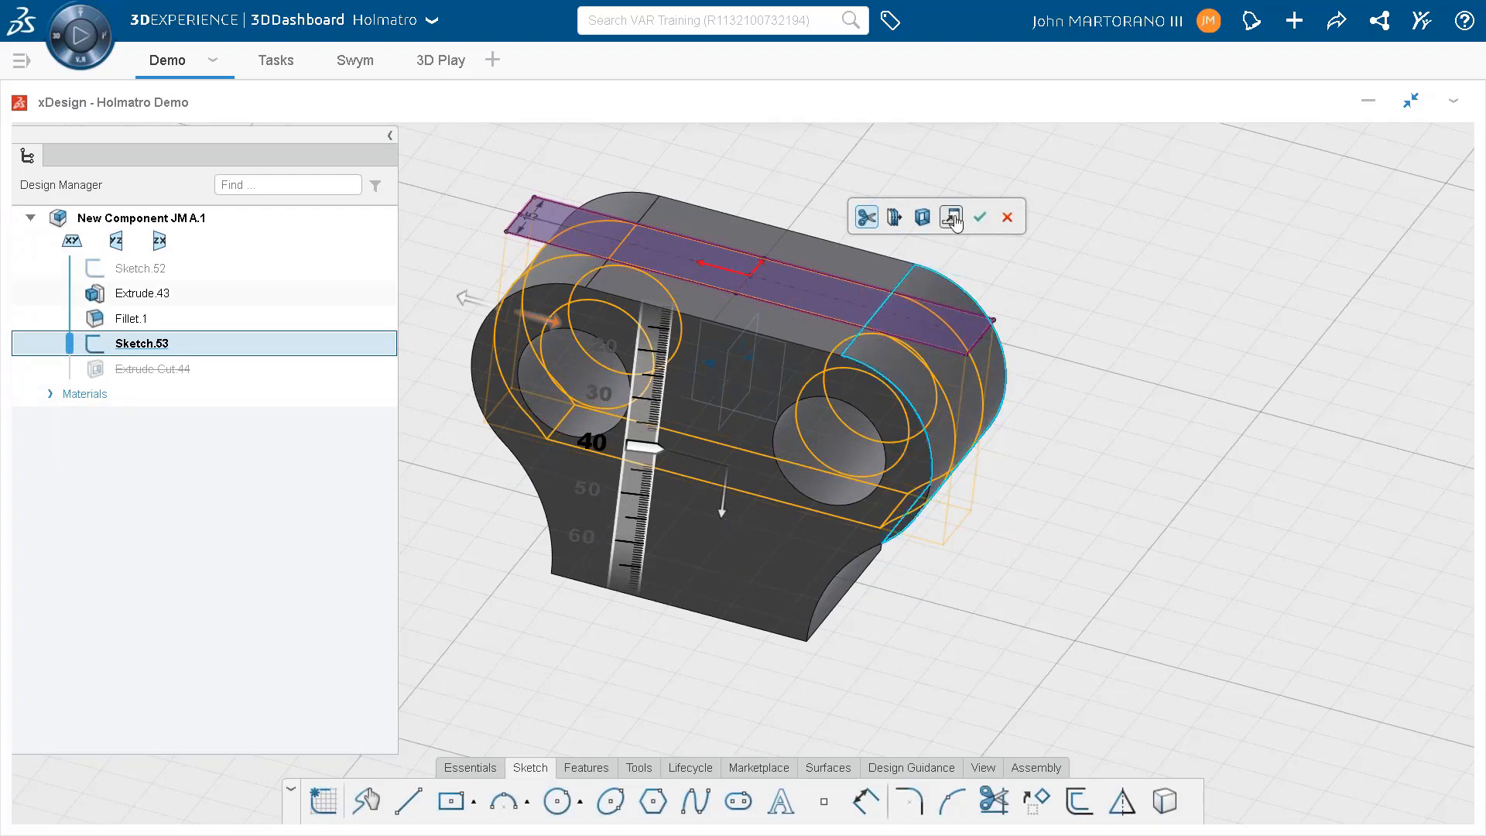
pyautogui.click(980, 217)
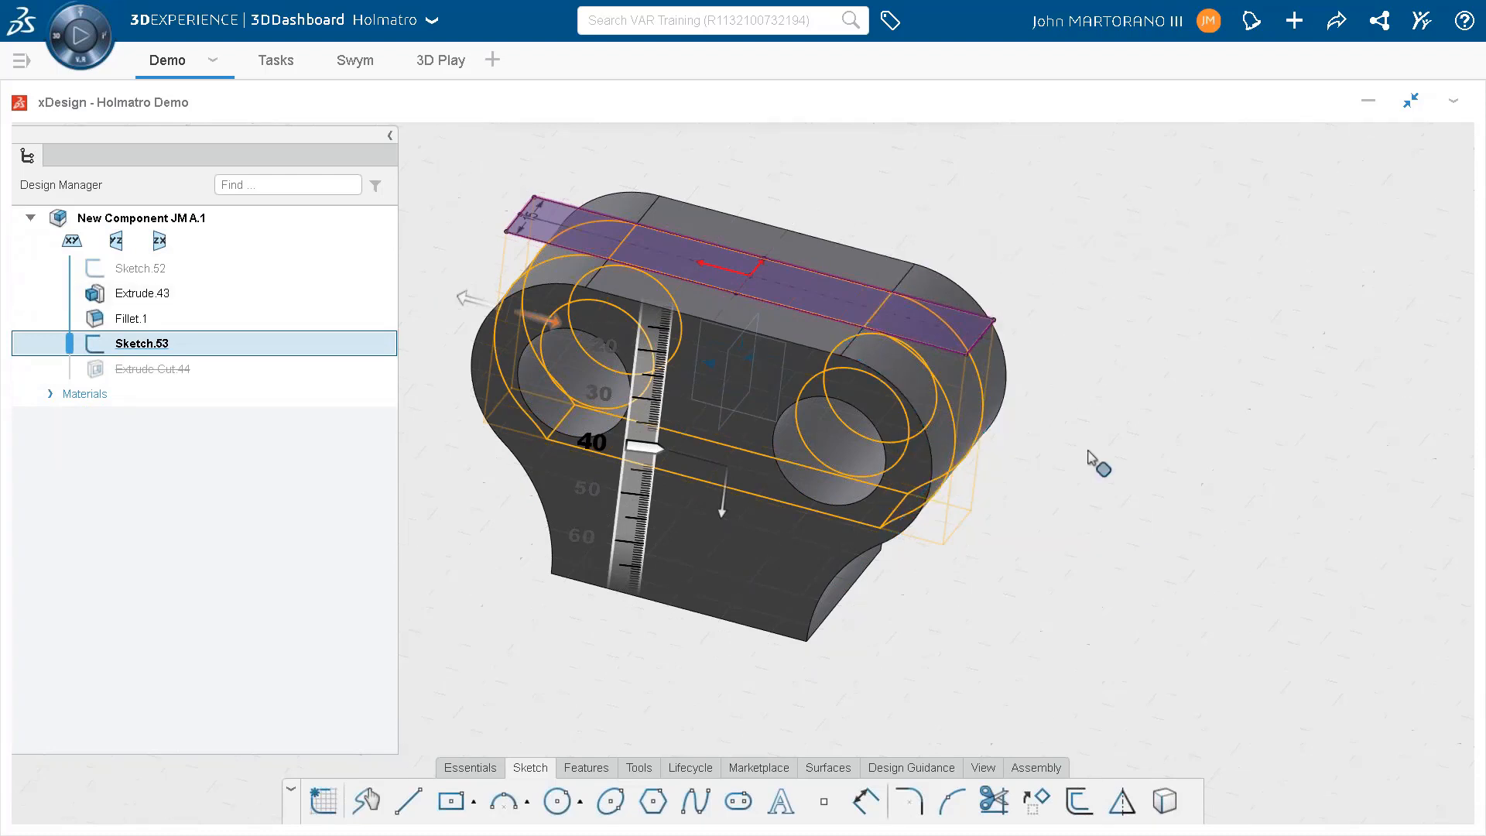
# Fillet both inner edges at the floor of the clevis slot with a 2 mm radius, adding the second edge from the suggested selection.
pyautogui.moveTo(1133, 470); pyautogui.dragTo(1002, 484, button='middle')
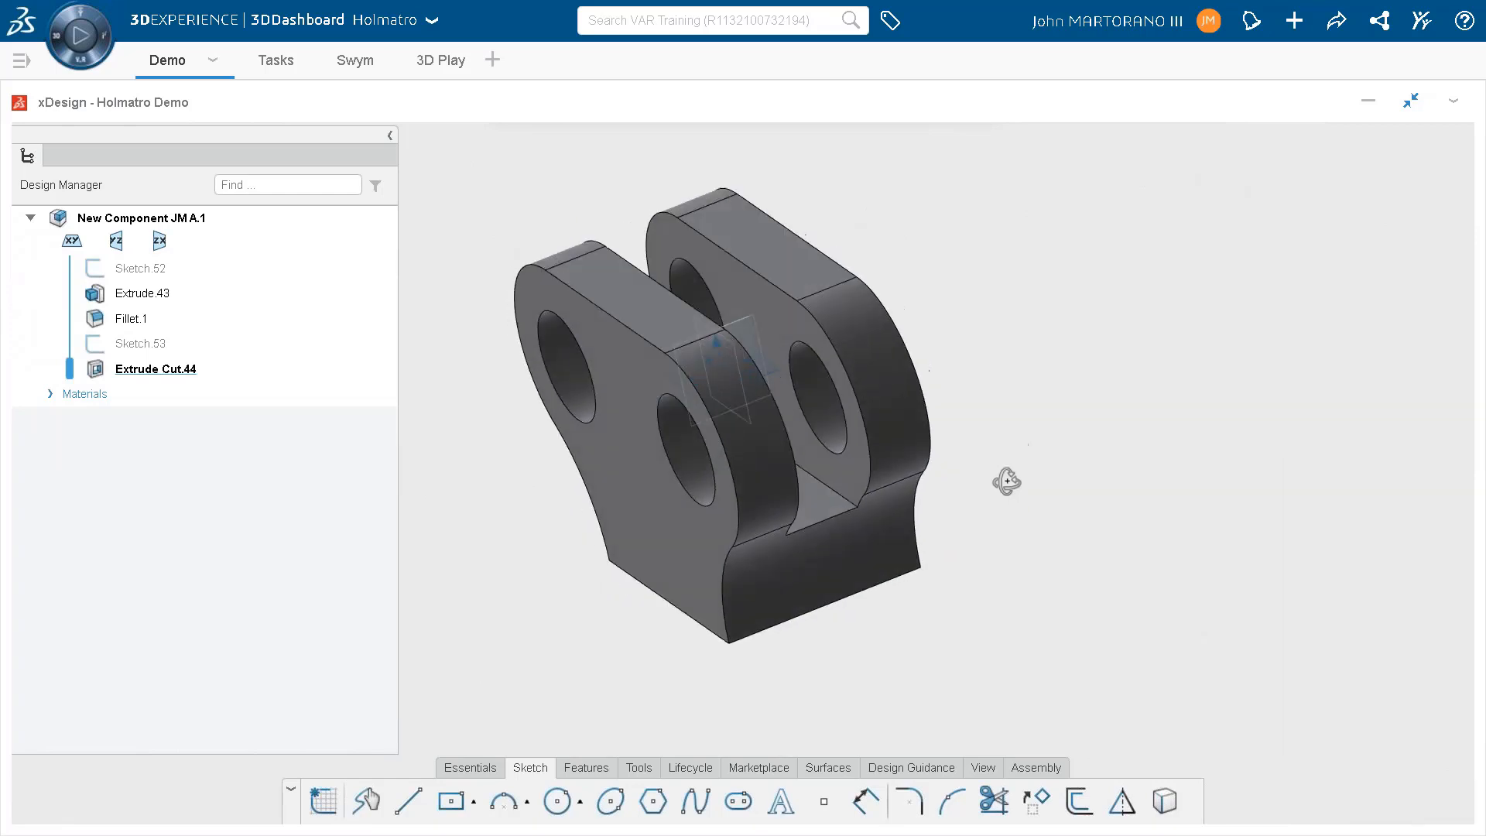
pyautogui.click(834, 499)
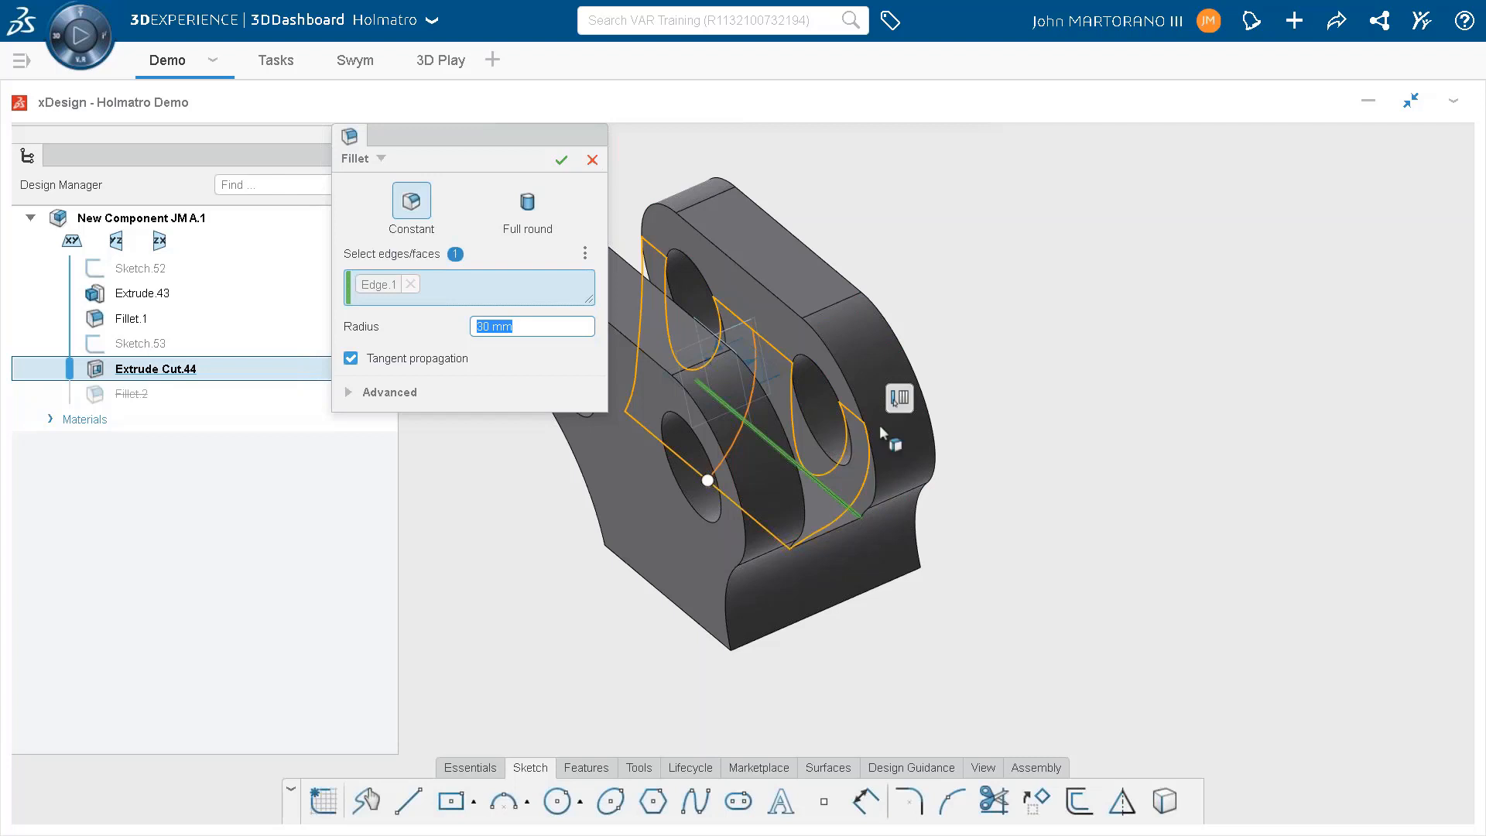
pyautogui.click(896, 404)
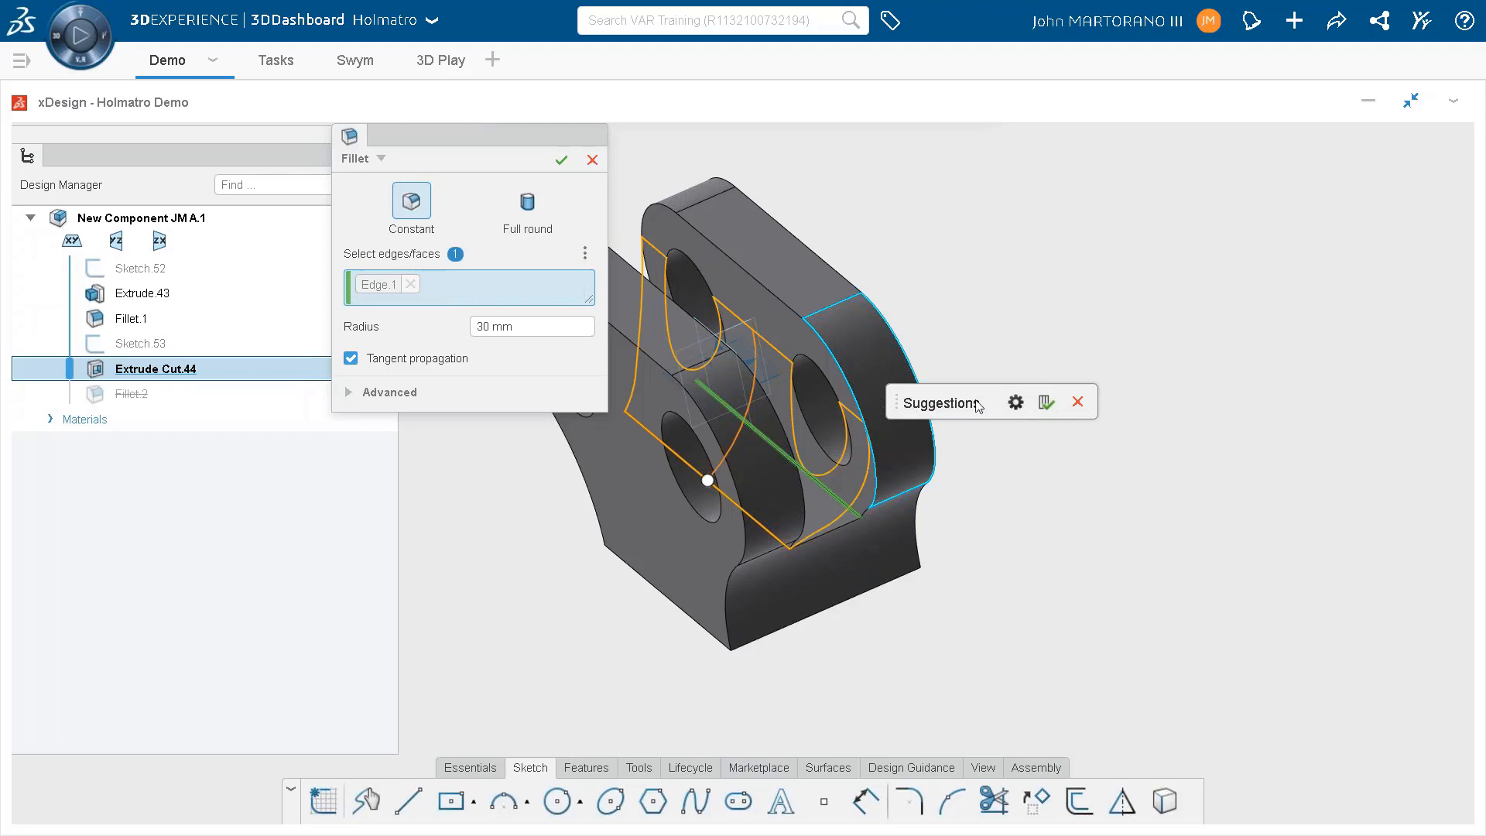
pyautogui.click(1047, 403)
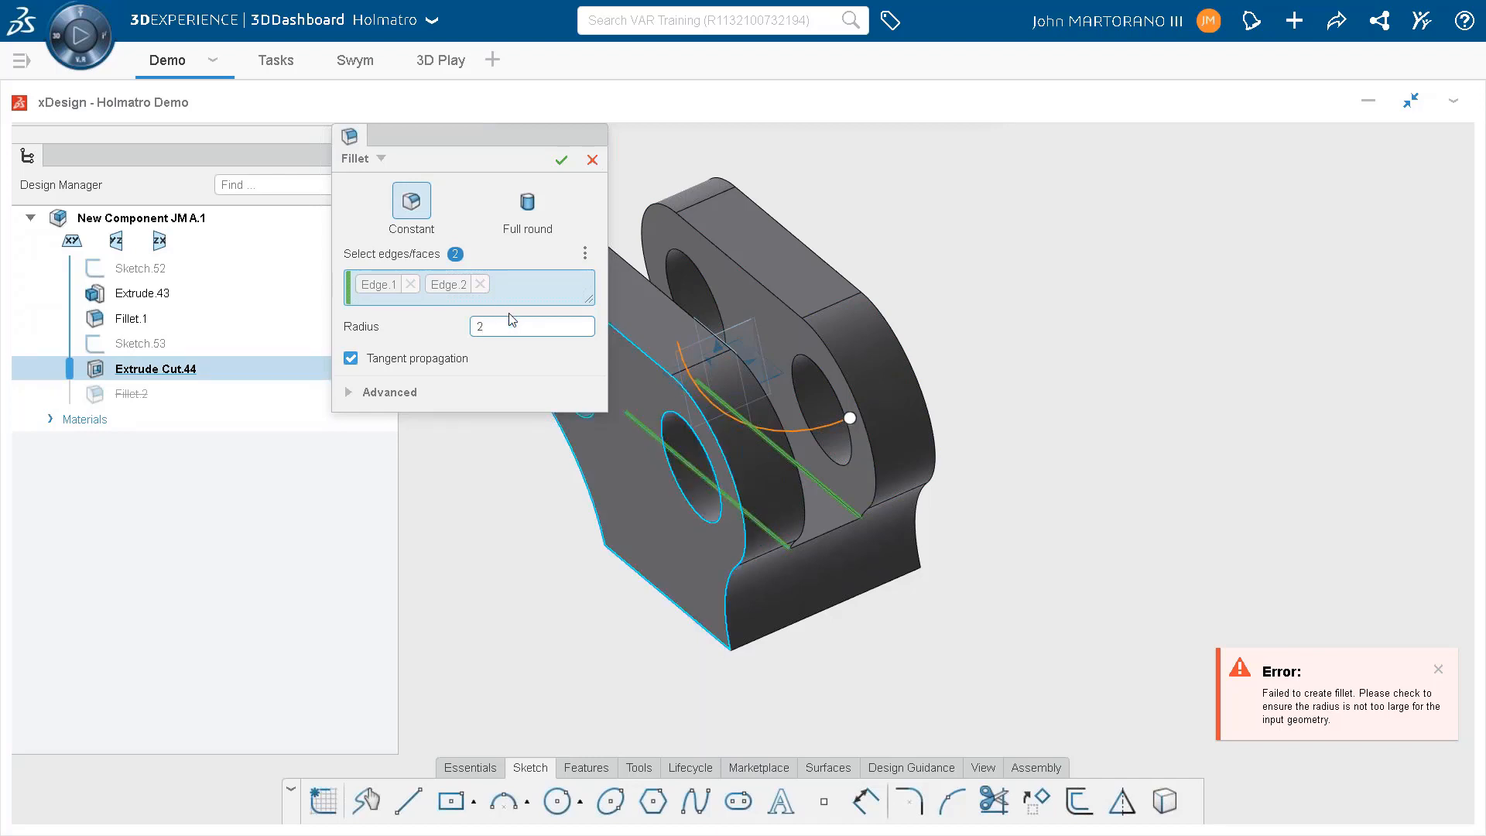
pyautogui.press('Return')
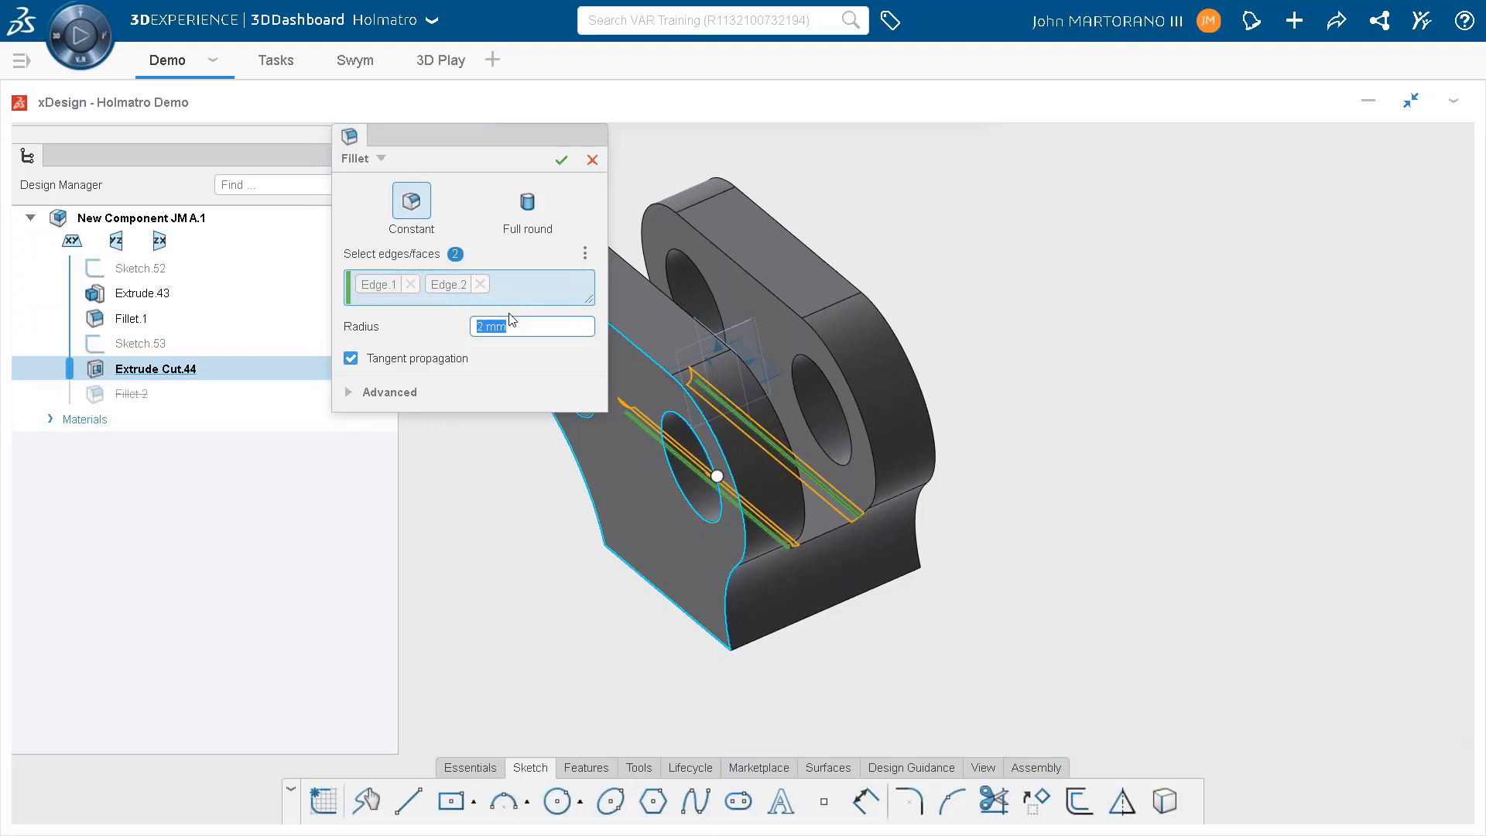
pyautogui.click(561, 160)
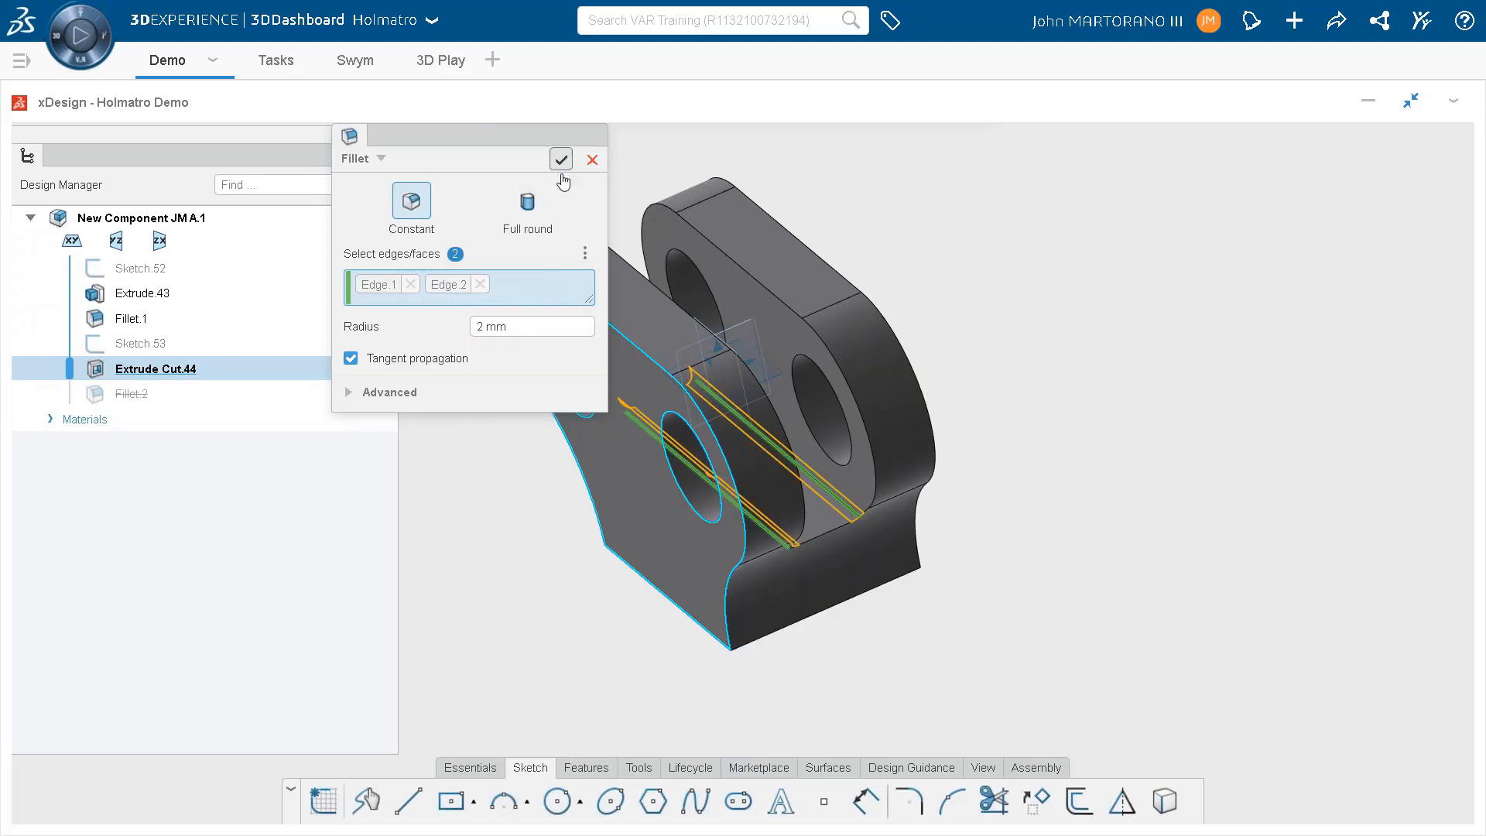
# Sketch a circle centred on the origin on the clevis body's flat rectangular end face opposite the slot.
pyautogui.moveTo(685, 545); pyautogui.dragTo(773, 504, button='middle')
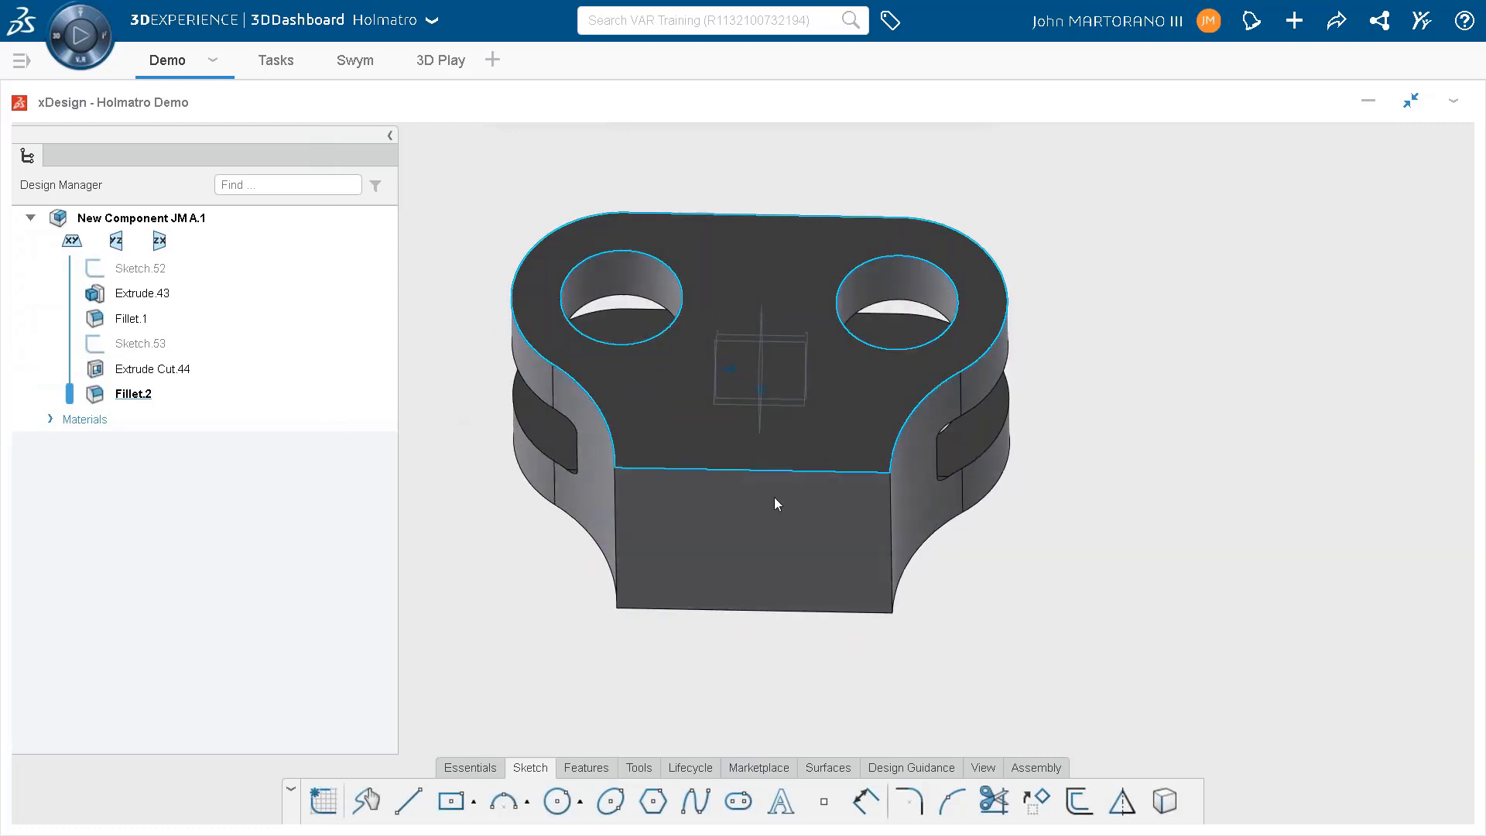
pyautogui.click(767, 516)
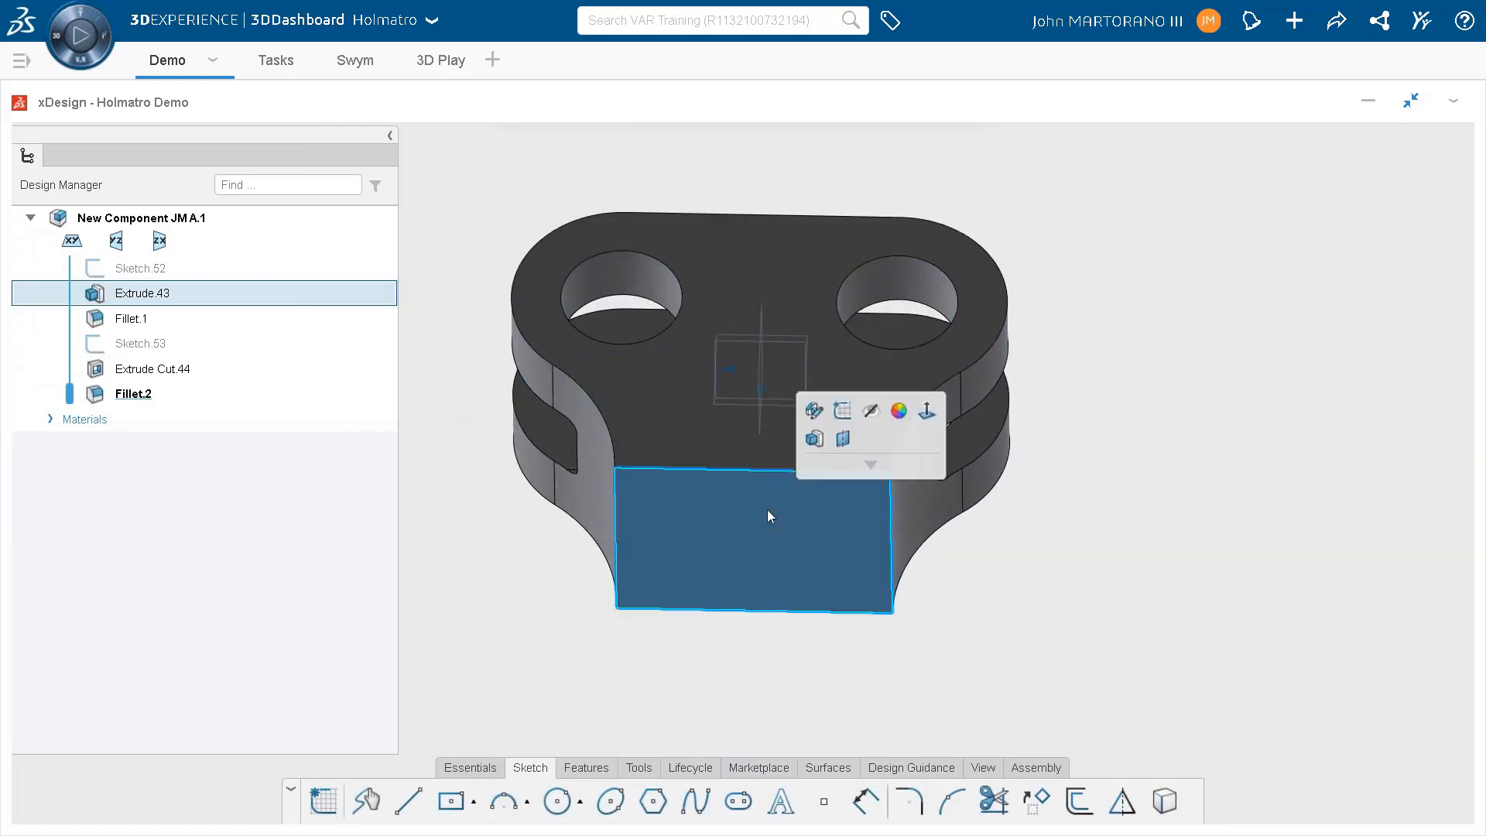
pyautogui.click(842, 429)
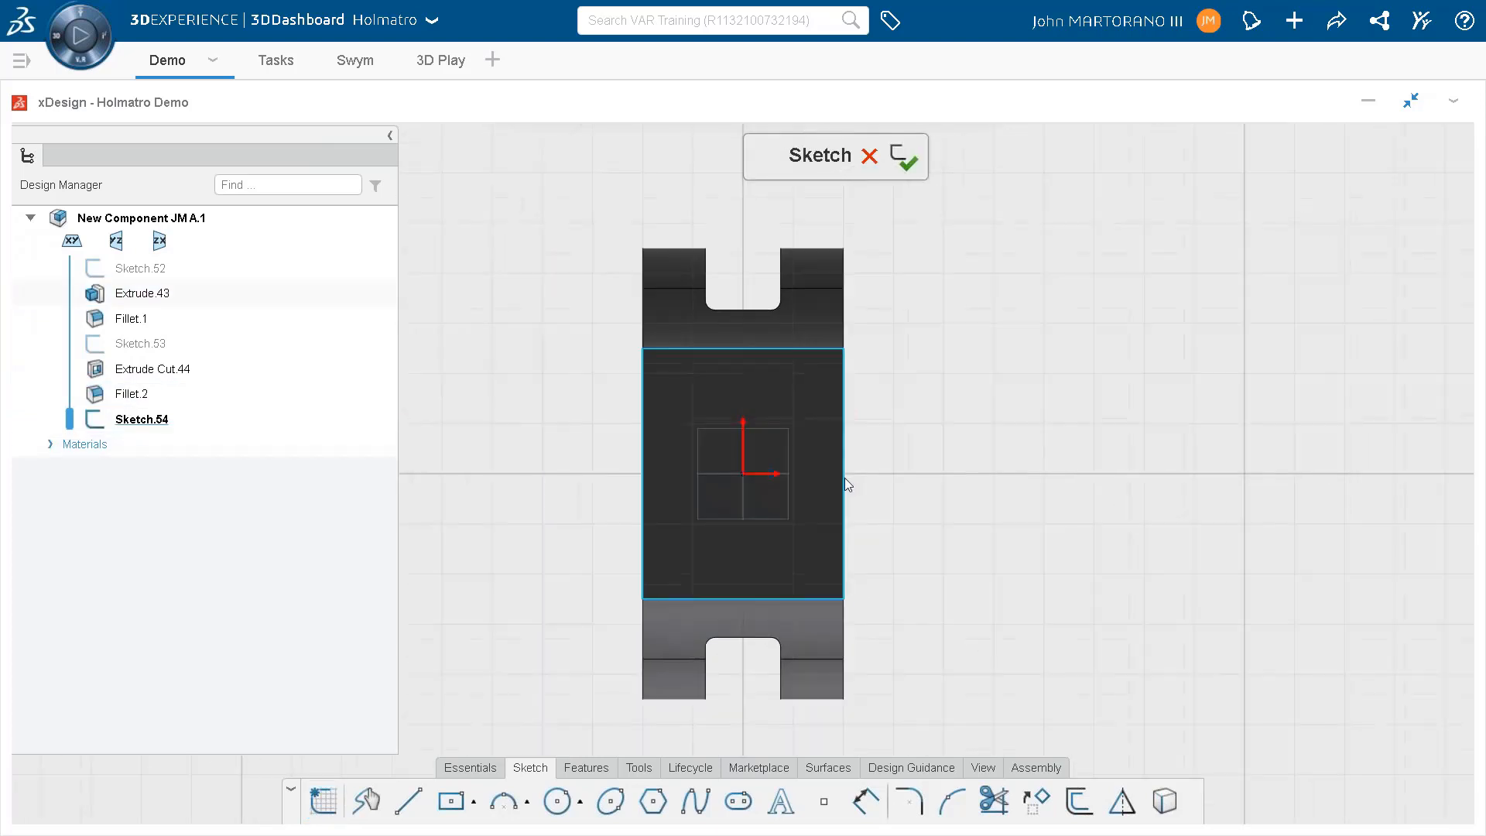
pyautogui.click(557, 801)
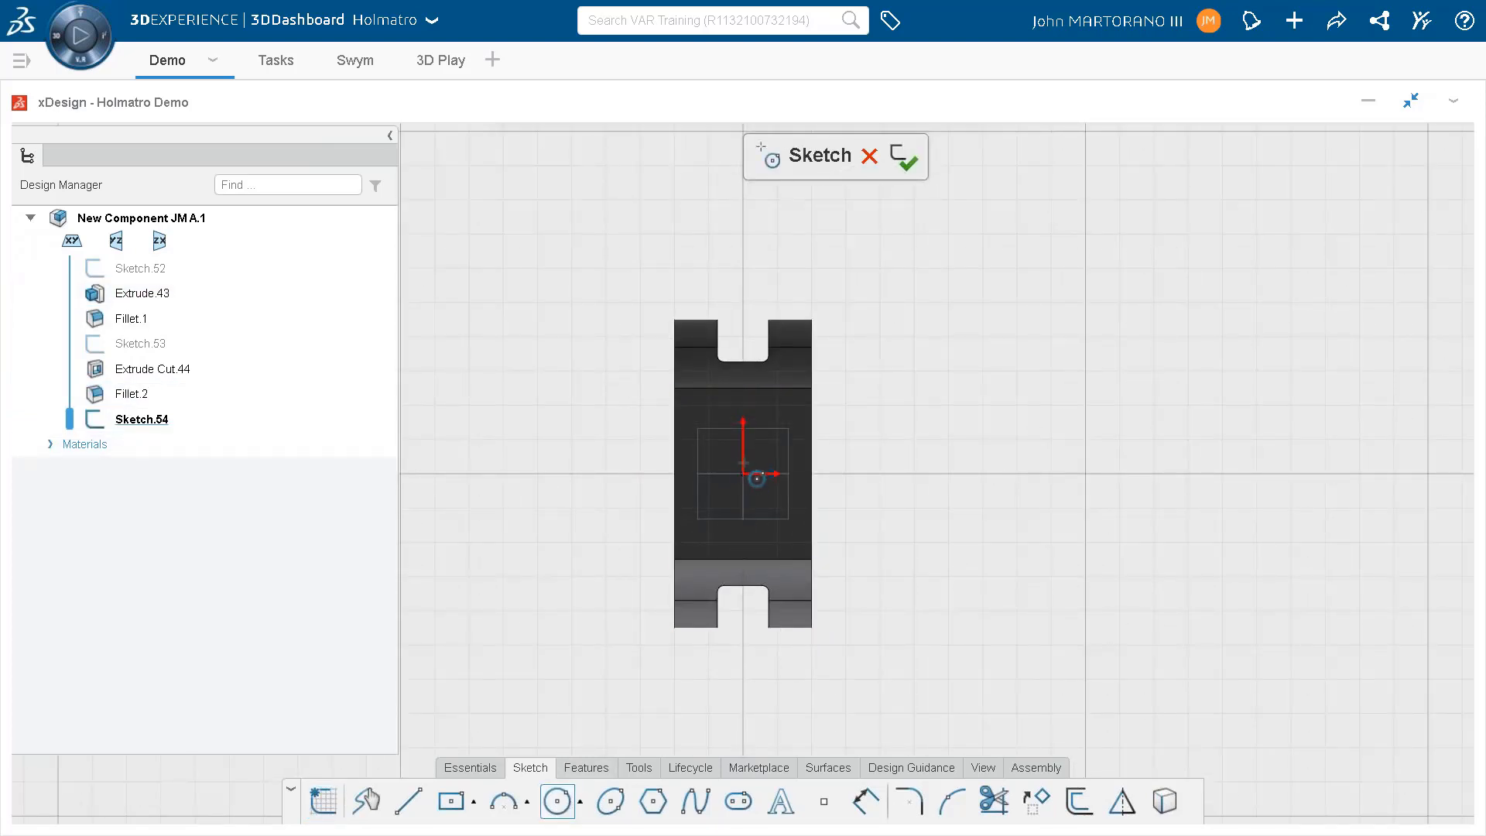
pyautogui.click(743, 473)
pyautogui.click(766, 529)
pyautogui.moveTo(970, 439); pyautogui.dragTo(890, 496, button='right')
# Dimension the circle to a diameter of 33 mm.
pyautogui.click(866, 801)
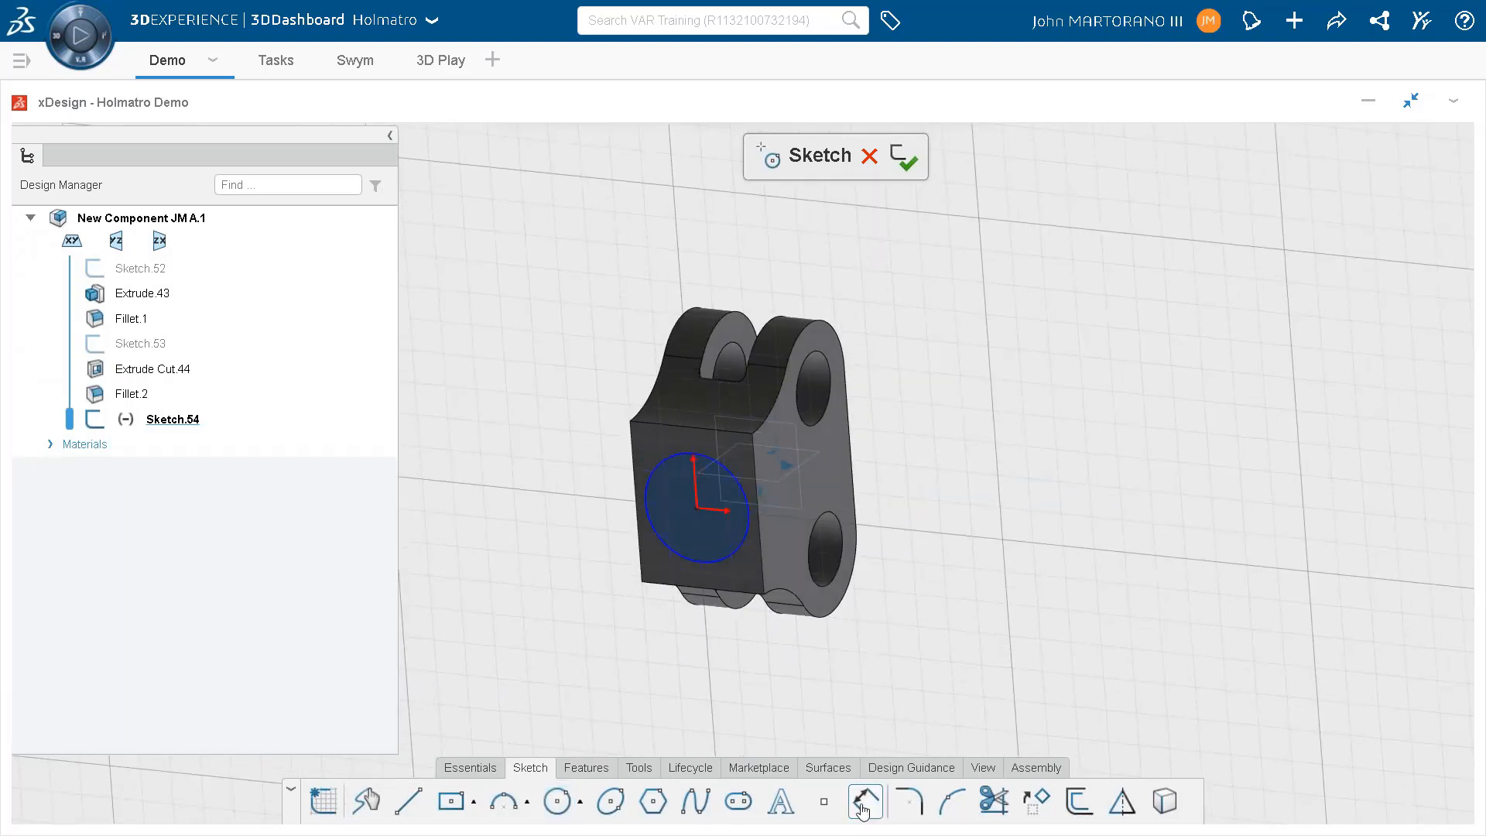
pyautogui.click(745, 544)
pyautogui.click(960, 473)
pyautogui.write('33')
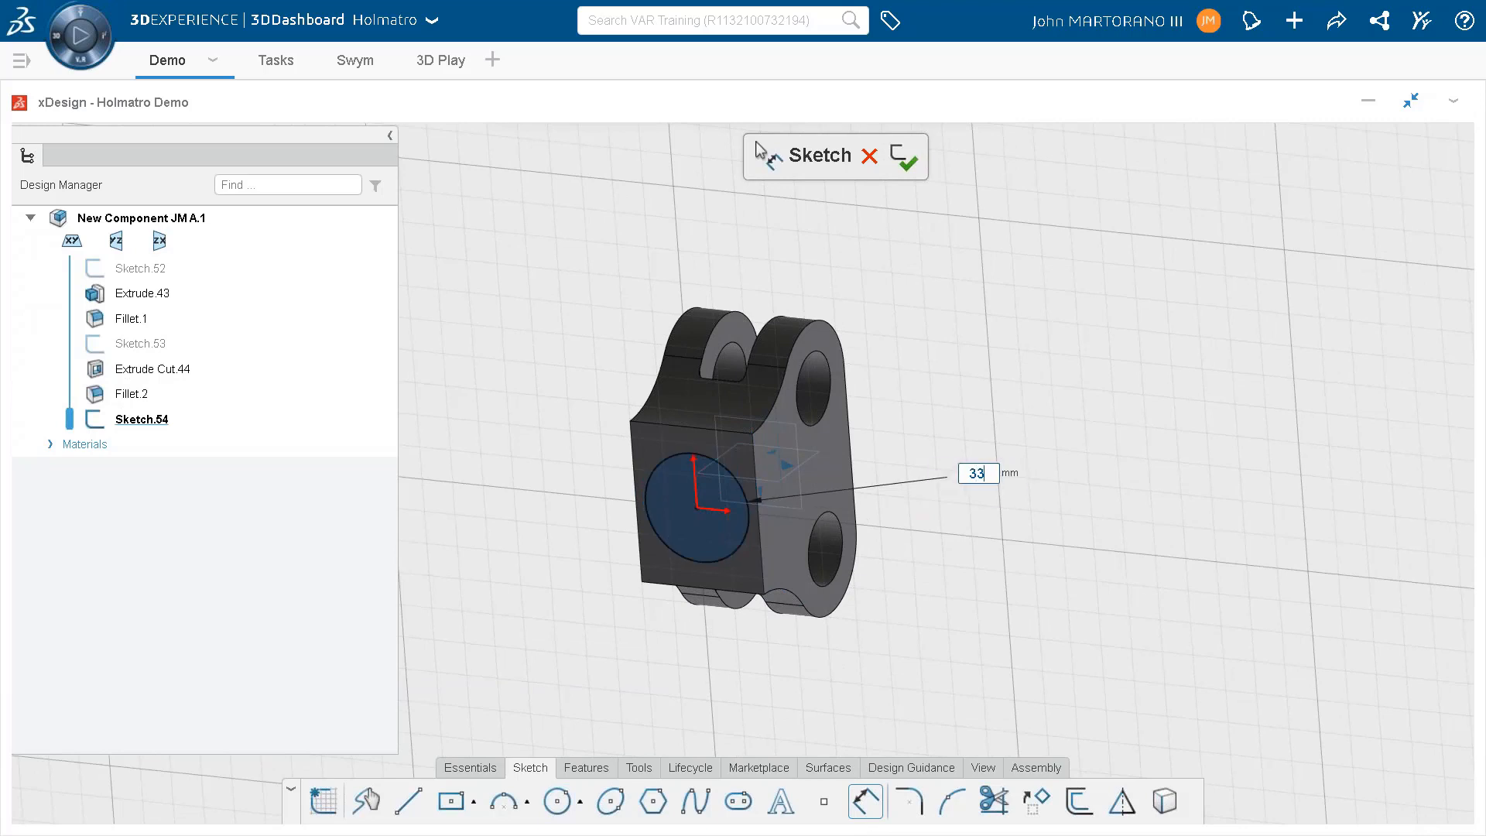
pyautogui.press('Return')
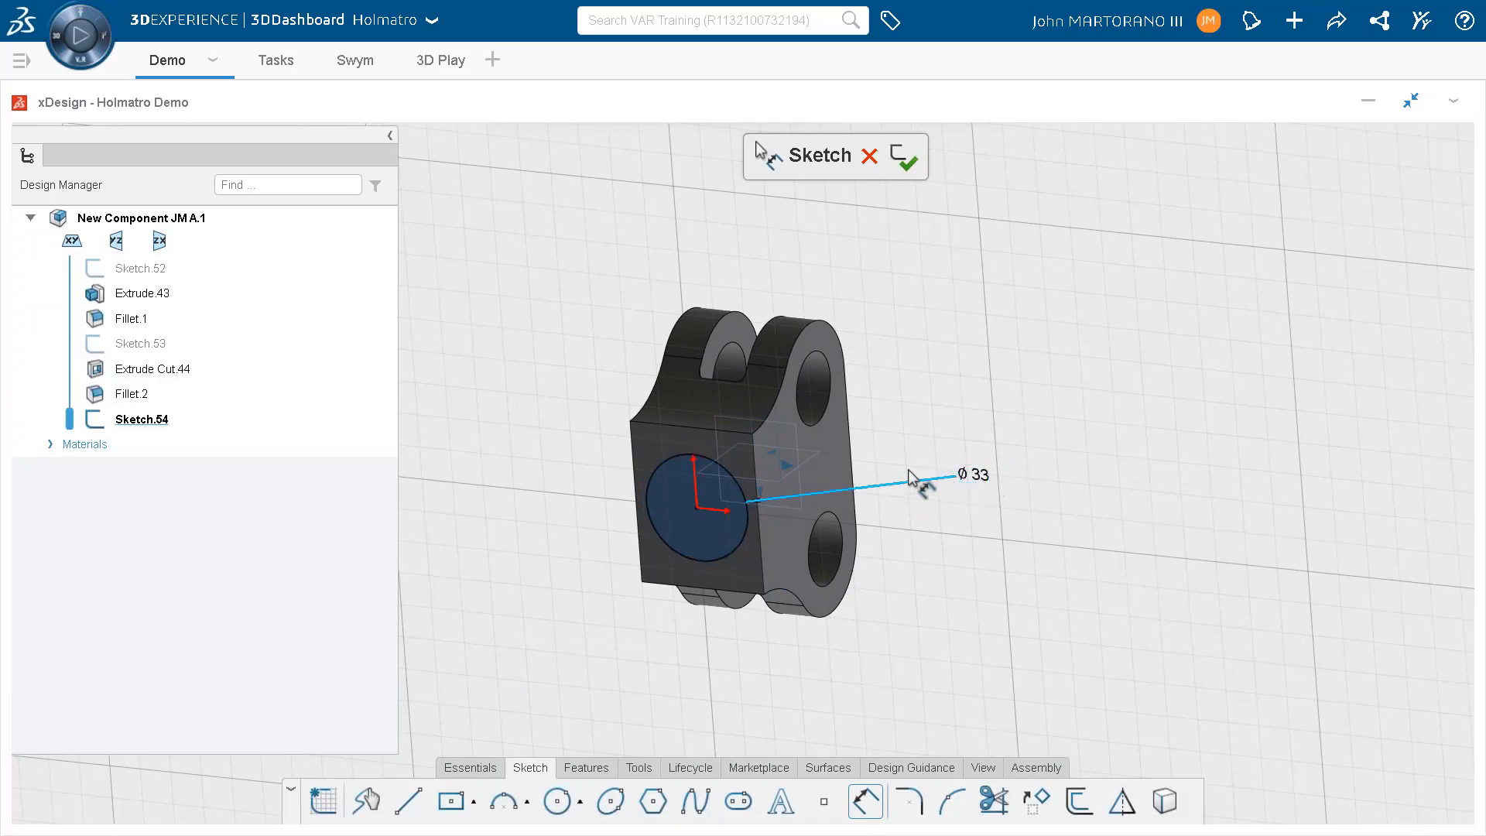
pyautogui.press('Escape')
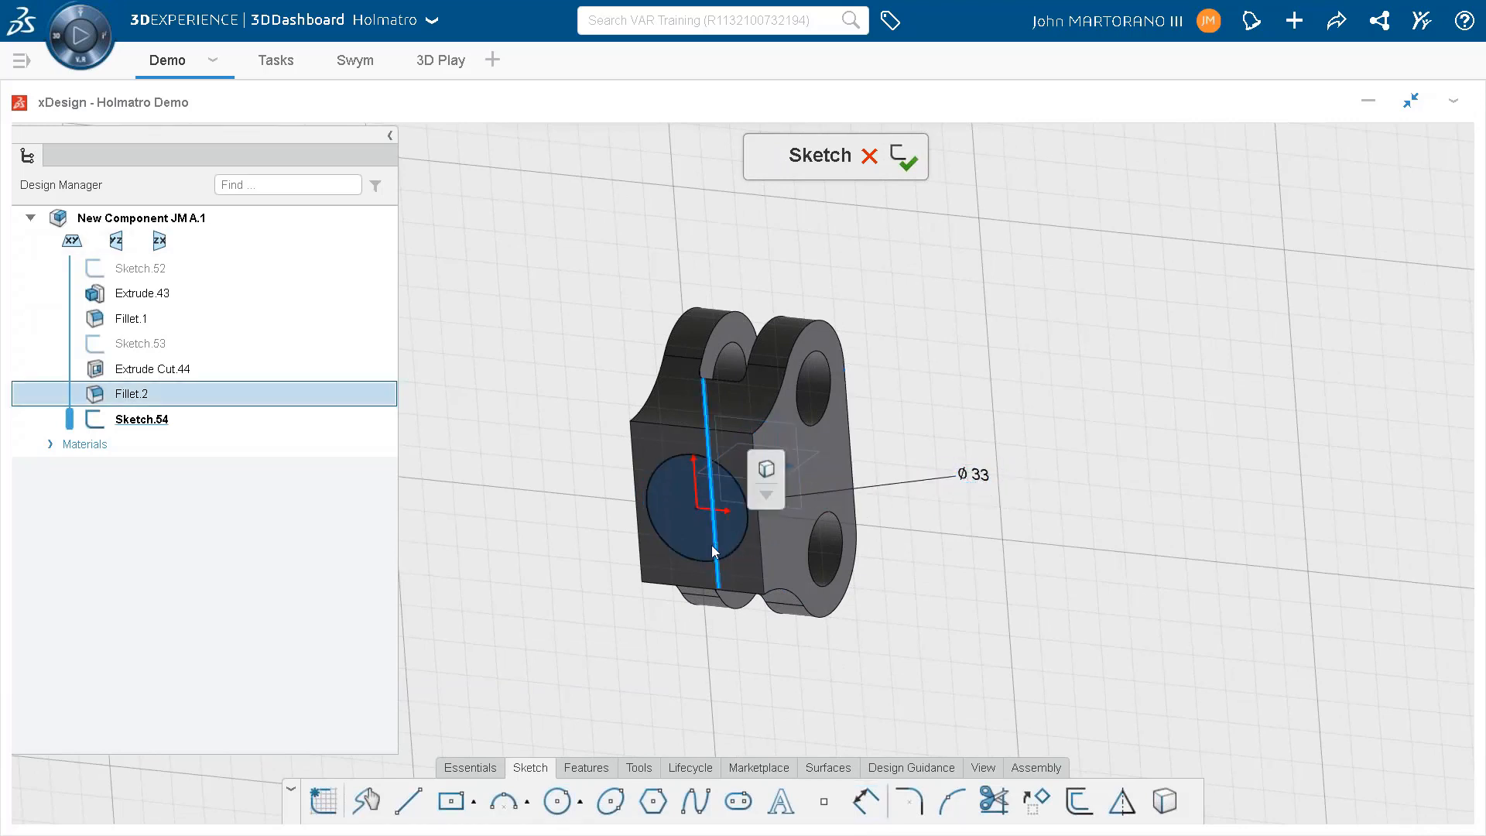
# Extrude the circle outward from the end face to form the clevis's cylindrical shank.
pyautogui.click(675, 539)
pyautogui.moveTo(672, 549)
pyautogui.mouseDown()
pyautogui.moveTo(504, 642)
pyautogui.moveTo(538, 533)
pyautogui.mouseUp()
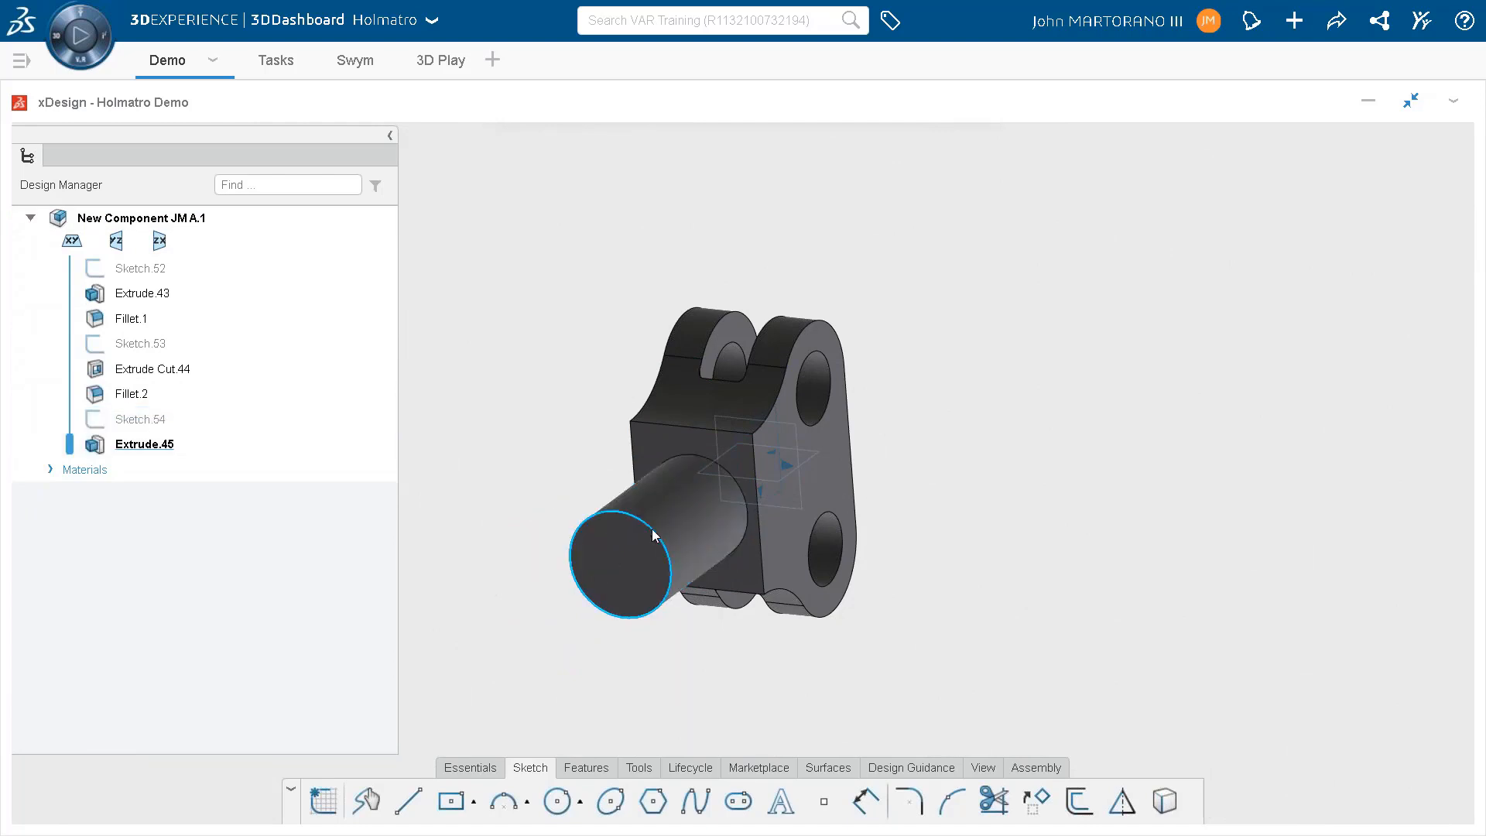
# Chamfer the outer edge of the shank's free end with a 2 mm distance at 45 degrees.
pyautogui.click(670, 535)
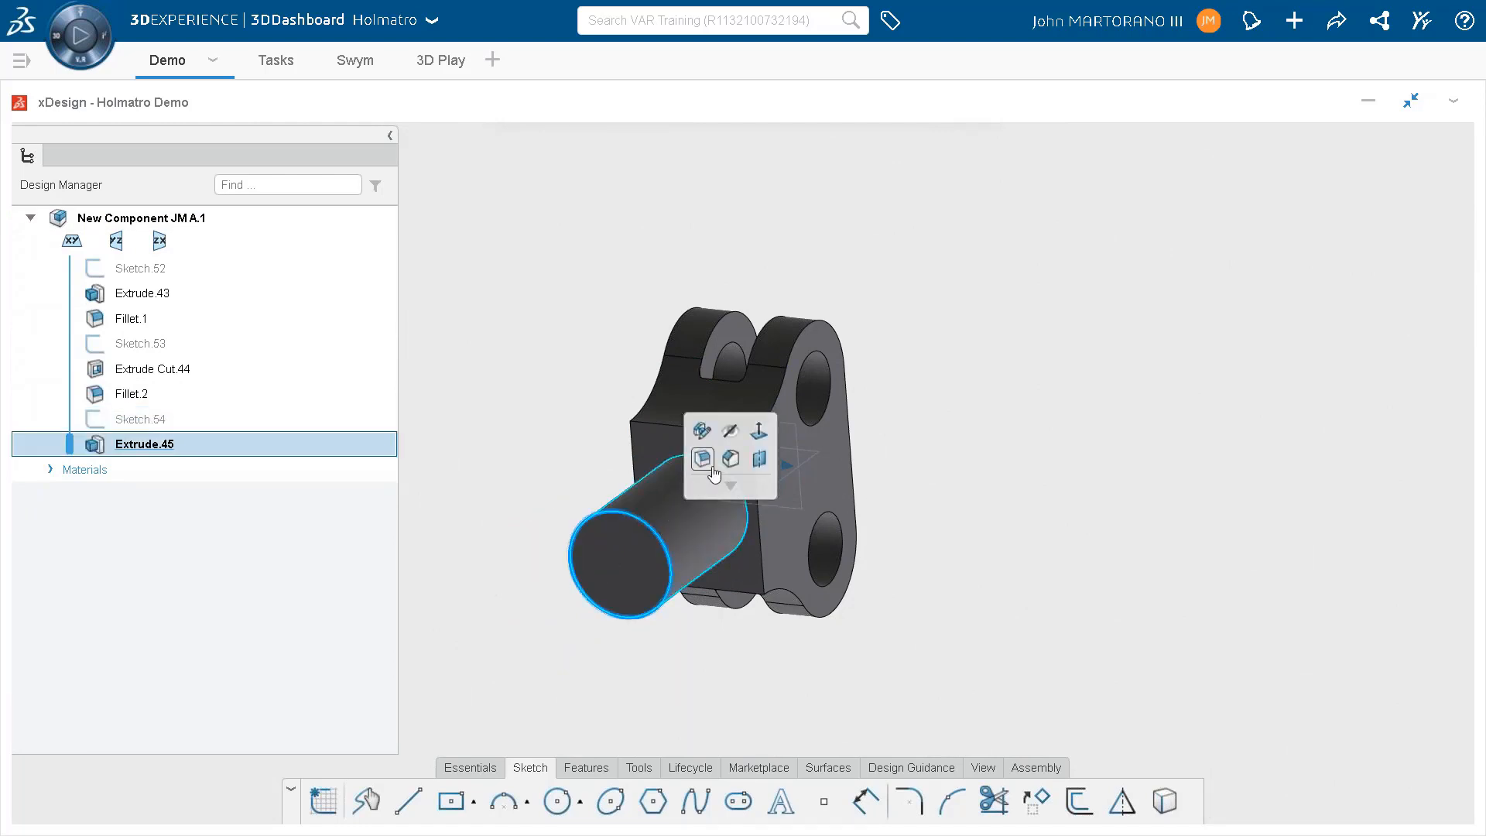
pyautogui.click(711, 466)
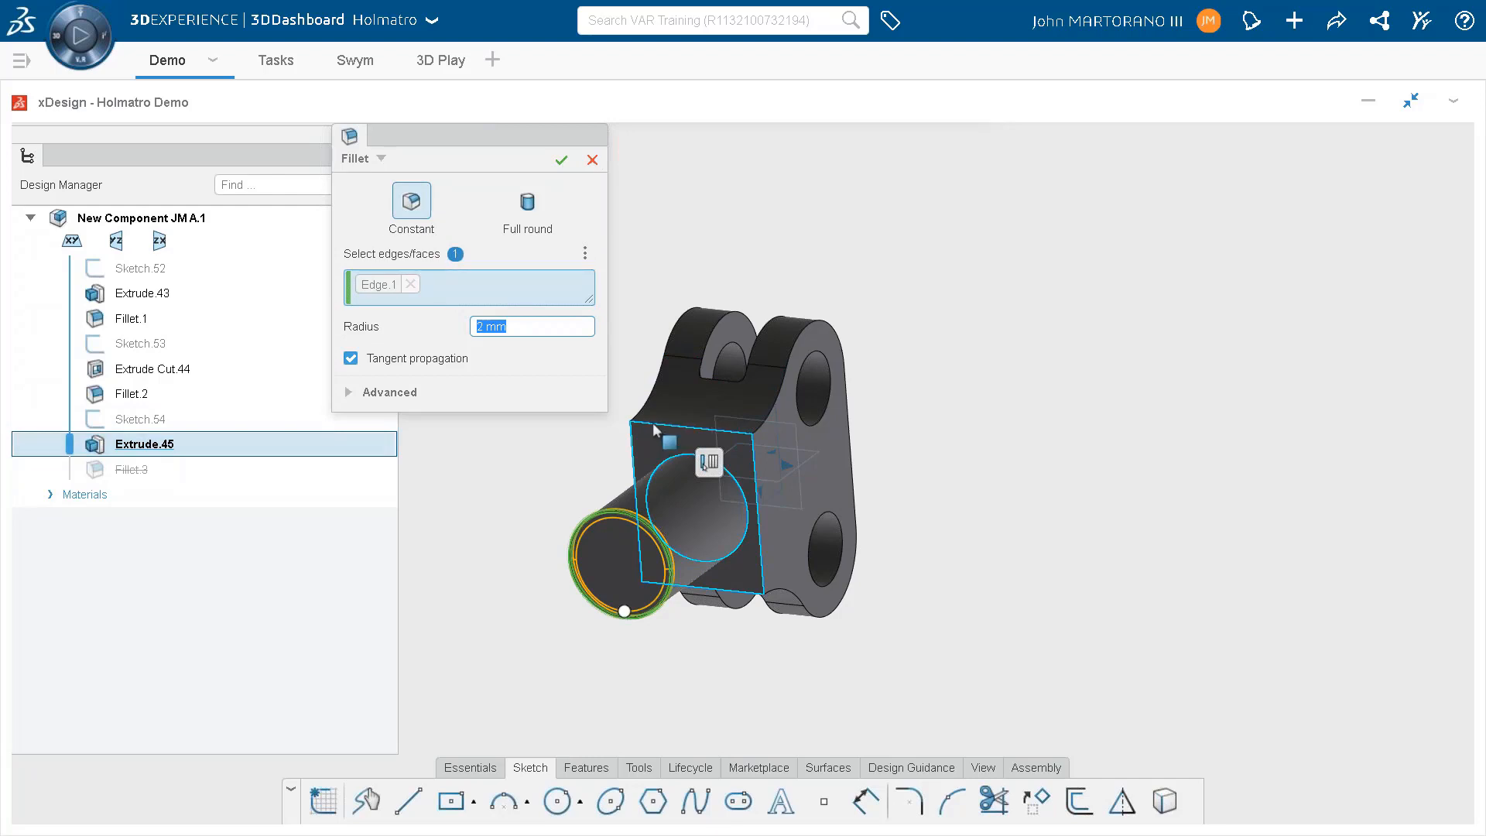
pyautogui.click(355, 158)
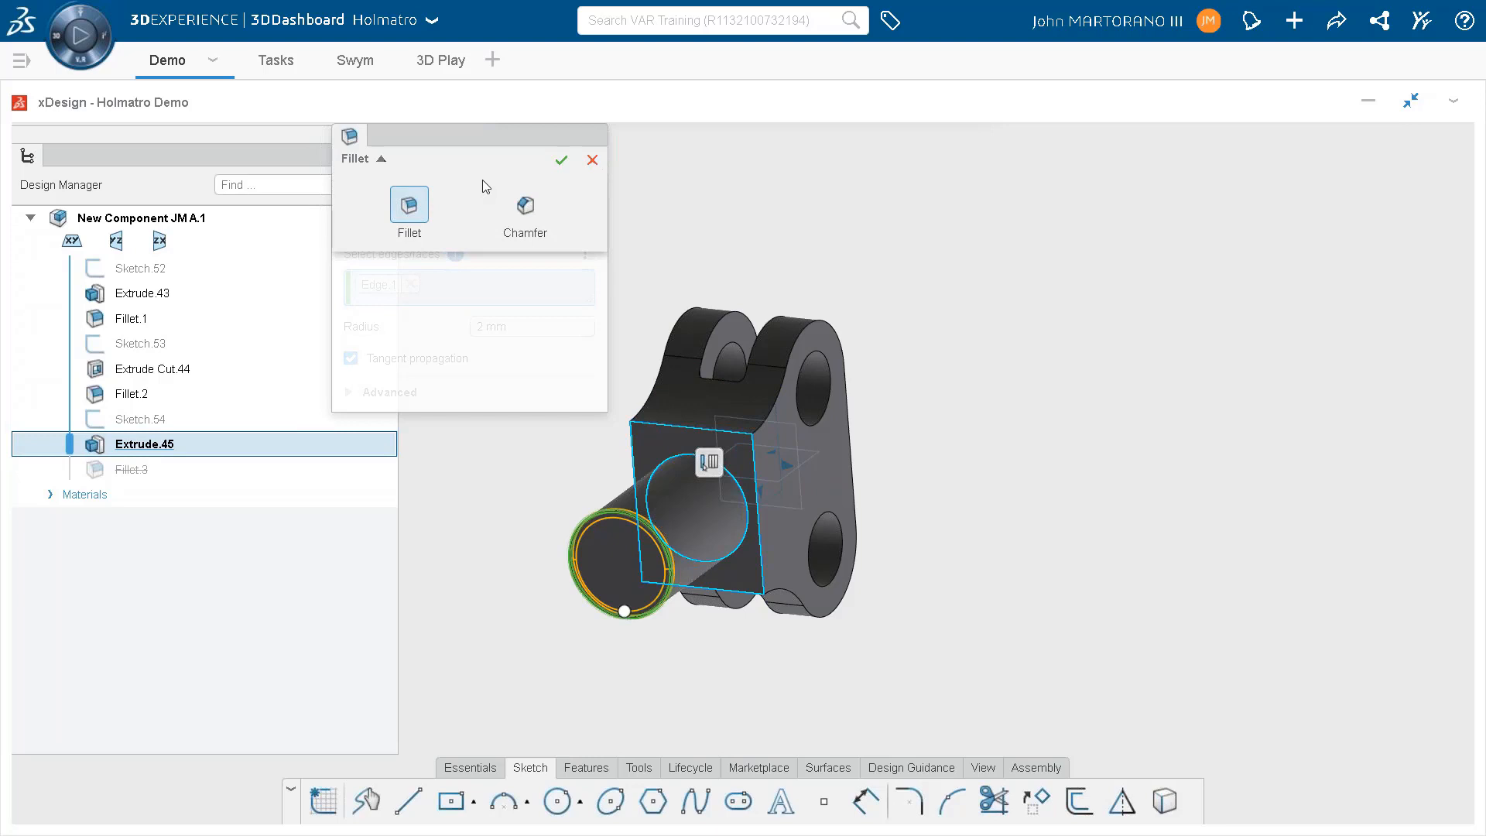
pyautogui.click(523, 207)
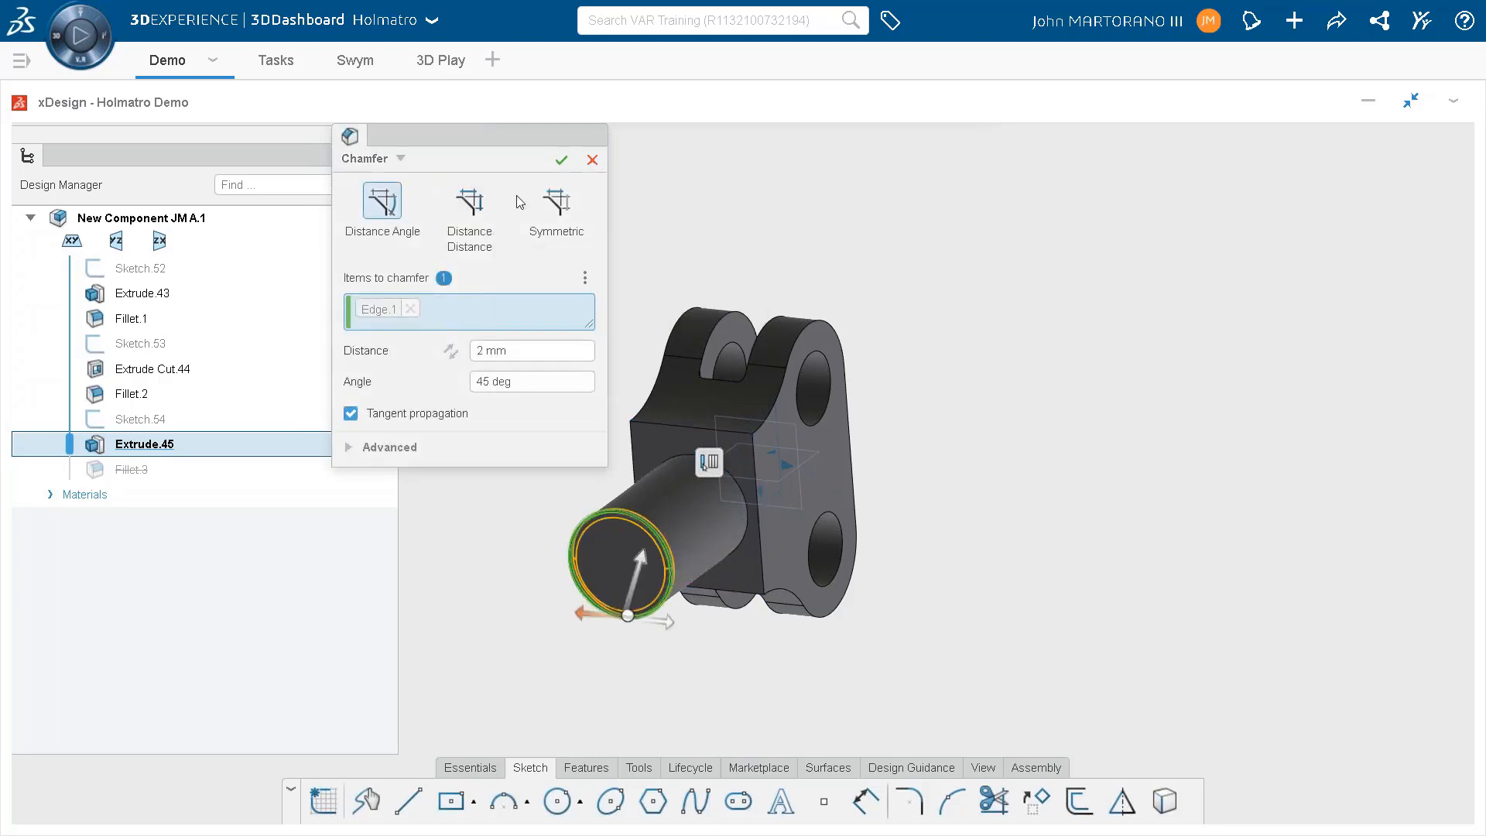
pyautogui.click(562, 159)
# Sketch a point at the centre of the shank's end face and finish the sketch.
pyautogui.click(617, 555)
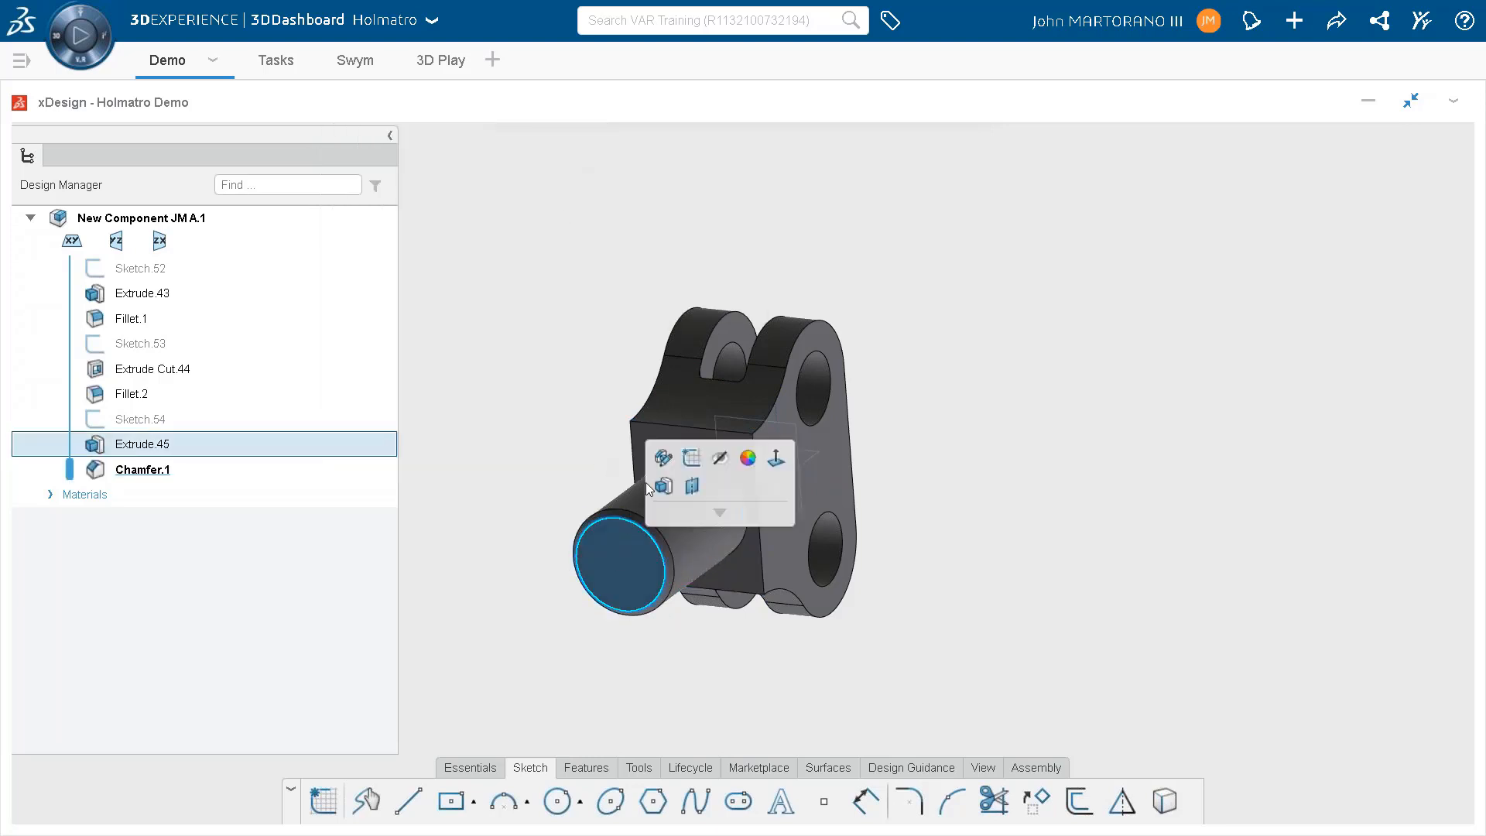
pyautogui.click(692, 458)
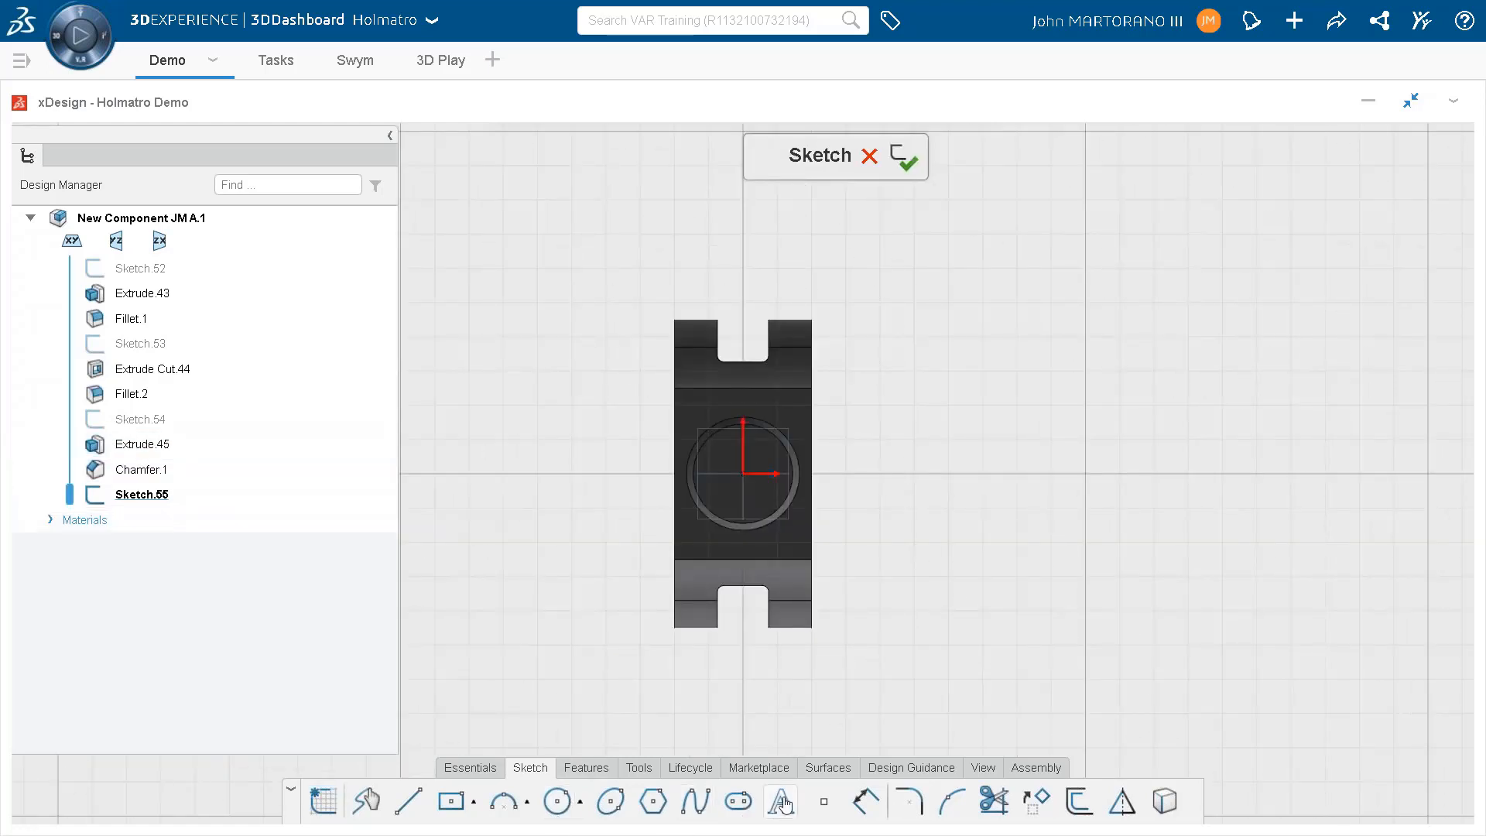
pyautogui.click(824, 801)
pyautogui.click(743, 474)
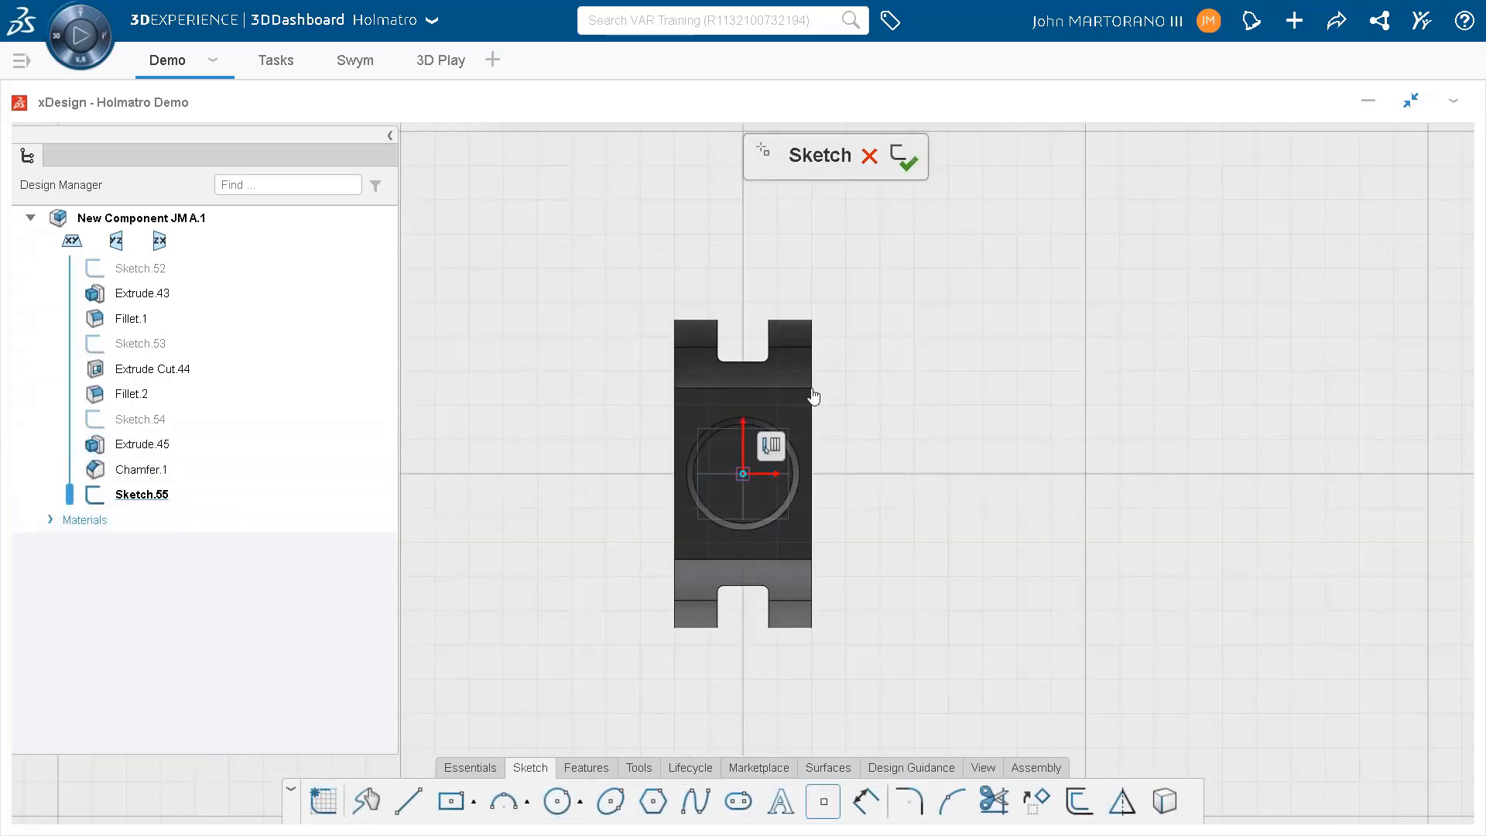
pyautogui.click(903, 160)
# Add a counterbored 5/16 Binding Head Screw hole at the sketched point, Normal fit, blind 1.5 in deep with a 118-degree drill point.
pyautogui.click(587, 768)
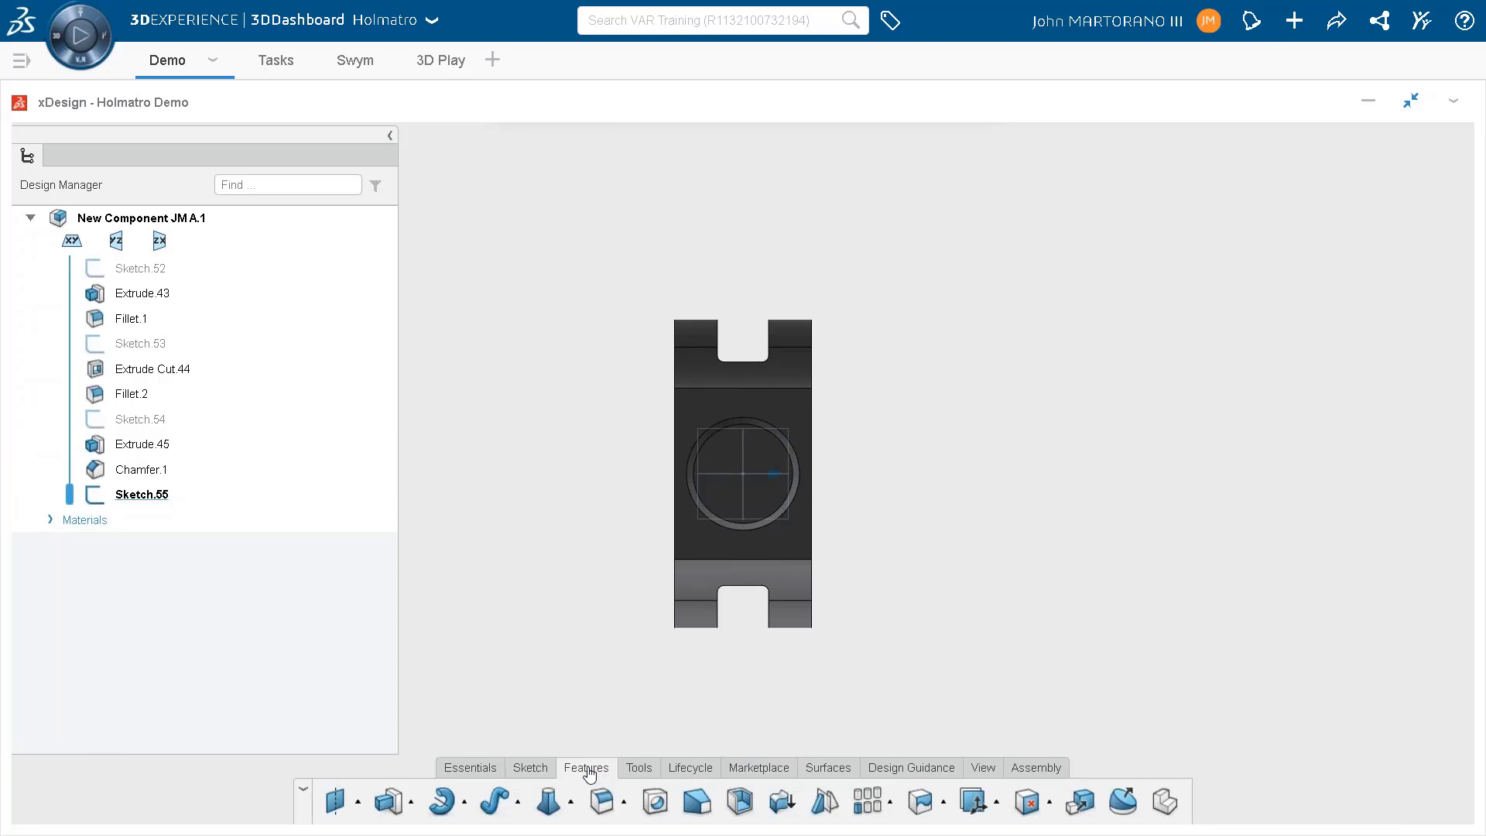
pyautogui.click(654, 802)
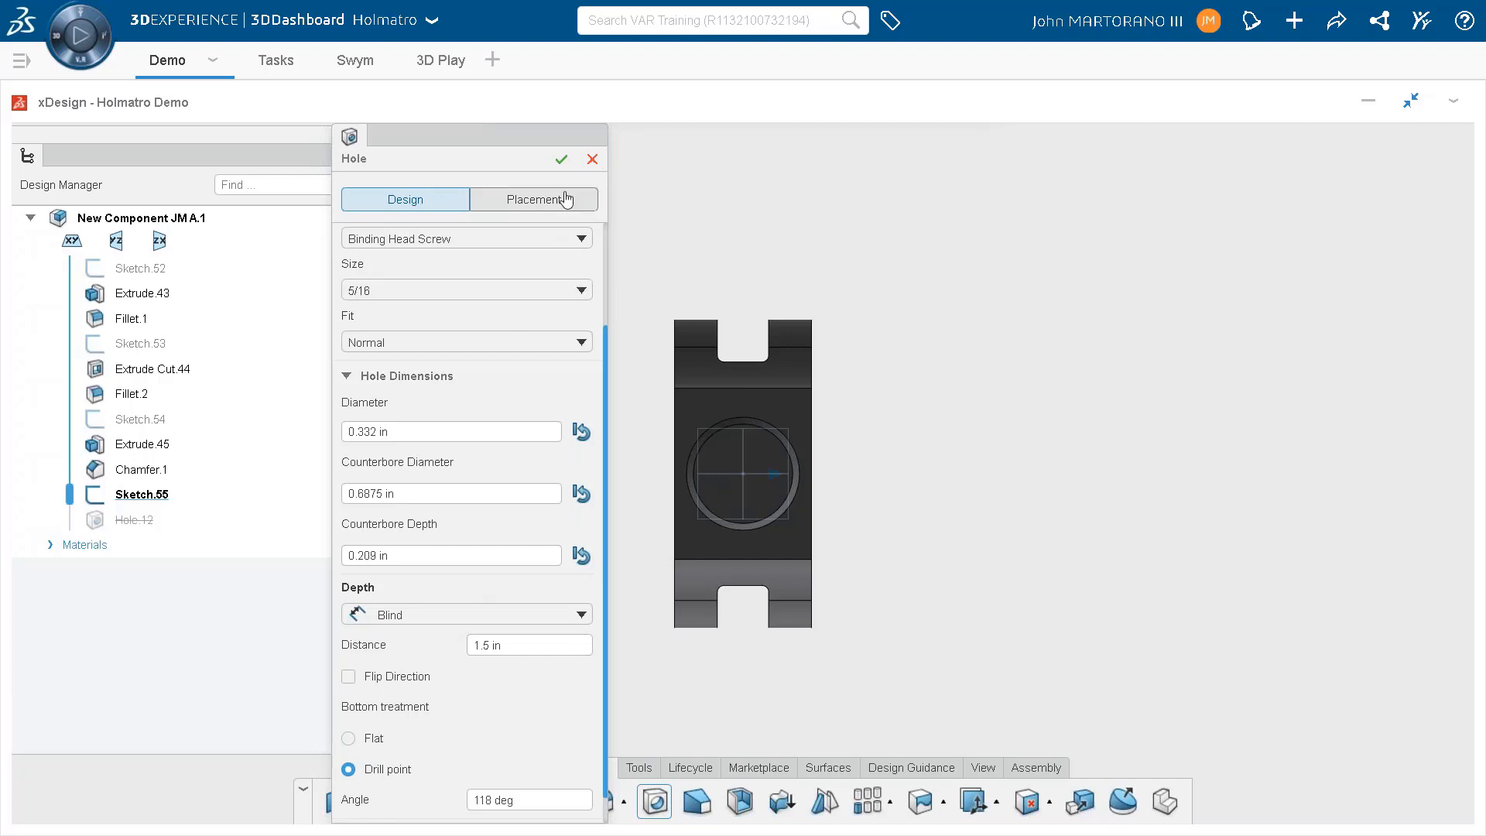
pyautogui.click(534, 199)
pyautogui.click(743, 473)
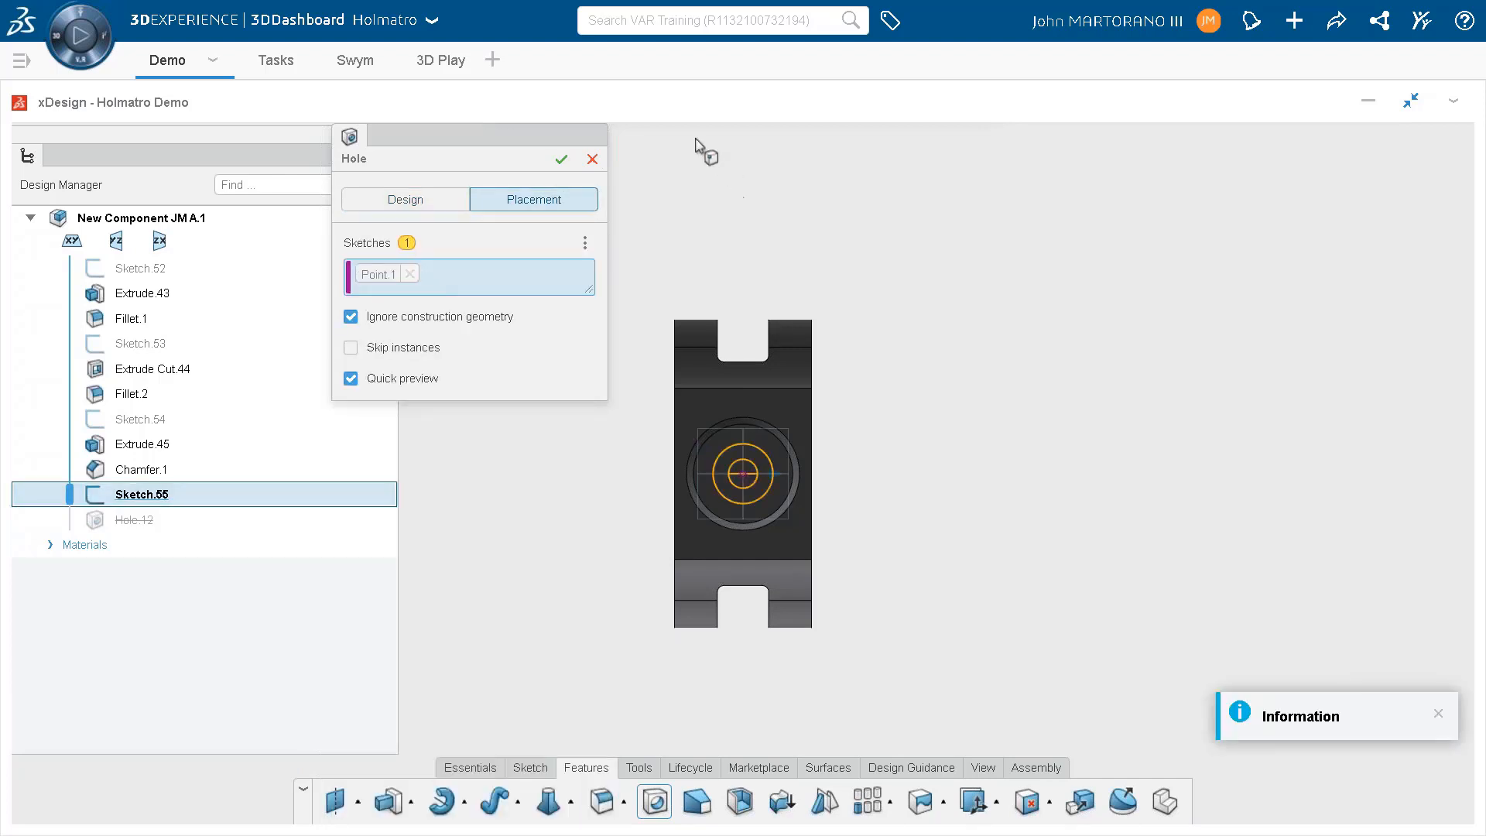
pyautogui.click(561, 159)
# Inspect the shank's hole in a section through the YZ plane and close the section view.
pyautogui.moveTo(932, 368); pyautogui.dragTo(750, 441, button='middle')
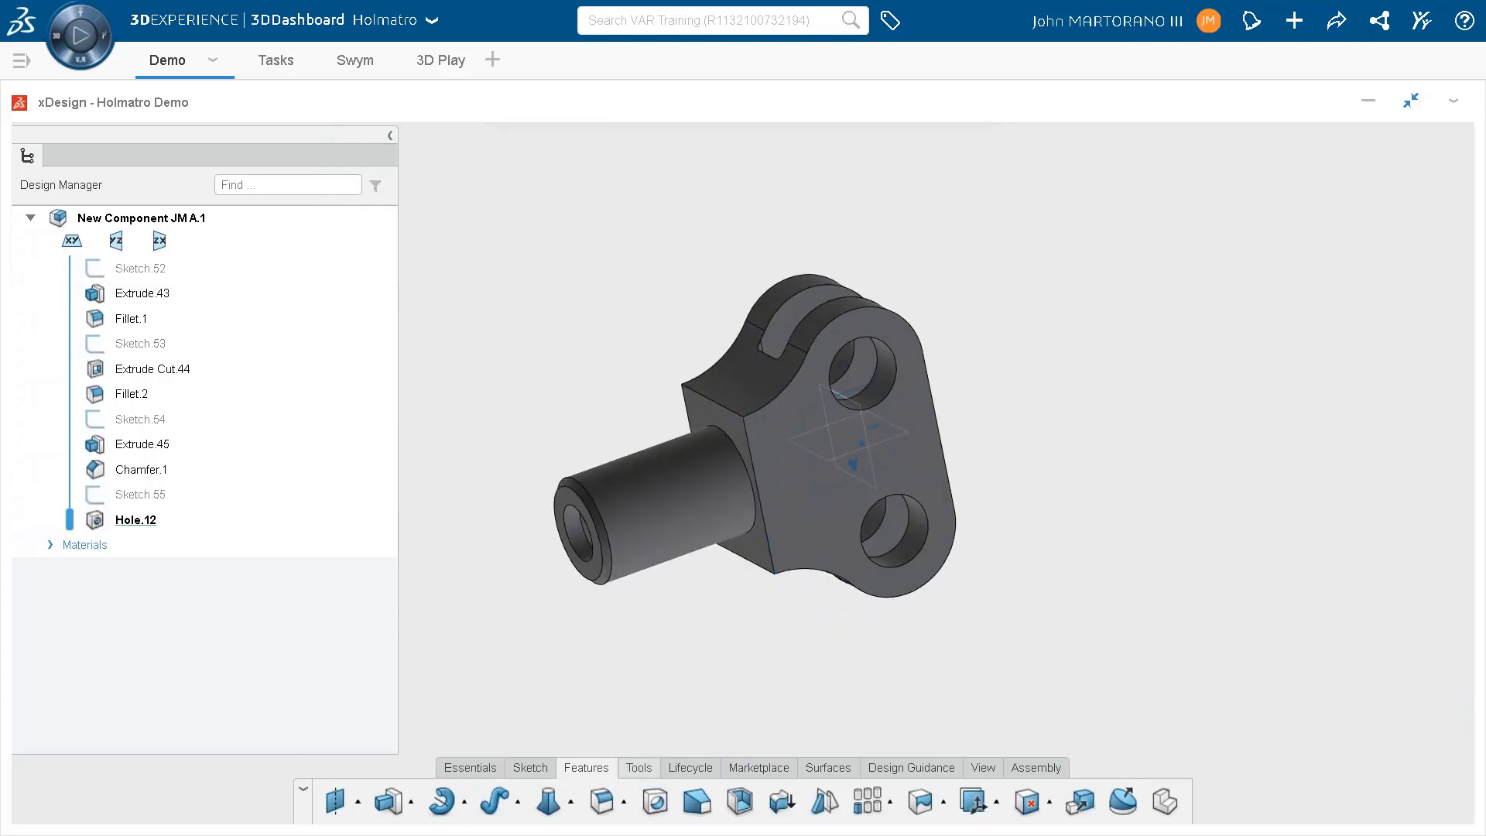
pyautogui.click(640, 767)
pyautogui.click(724, 802)
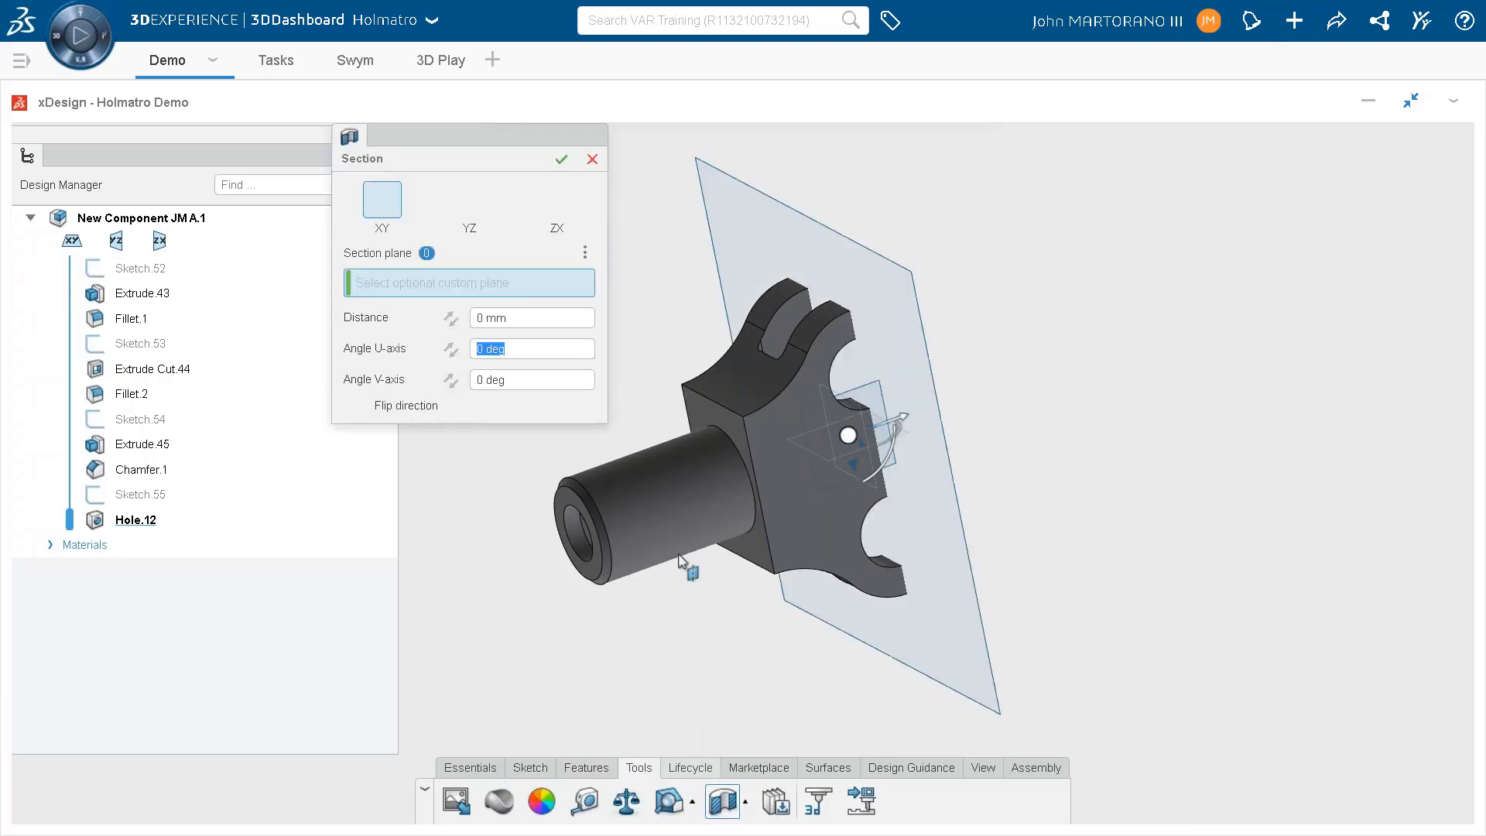
pyautogui.click(461, 211)
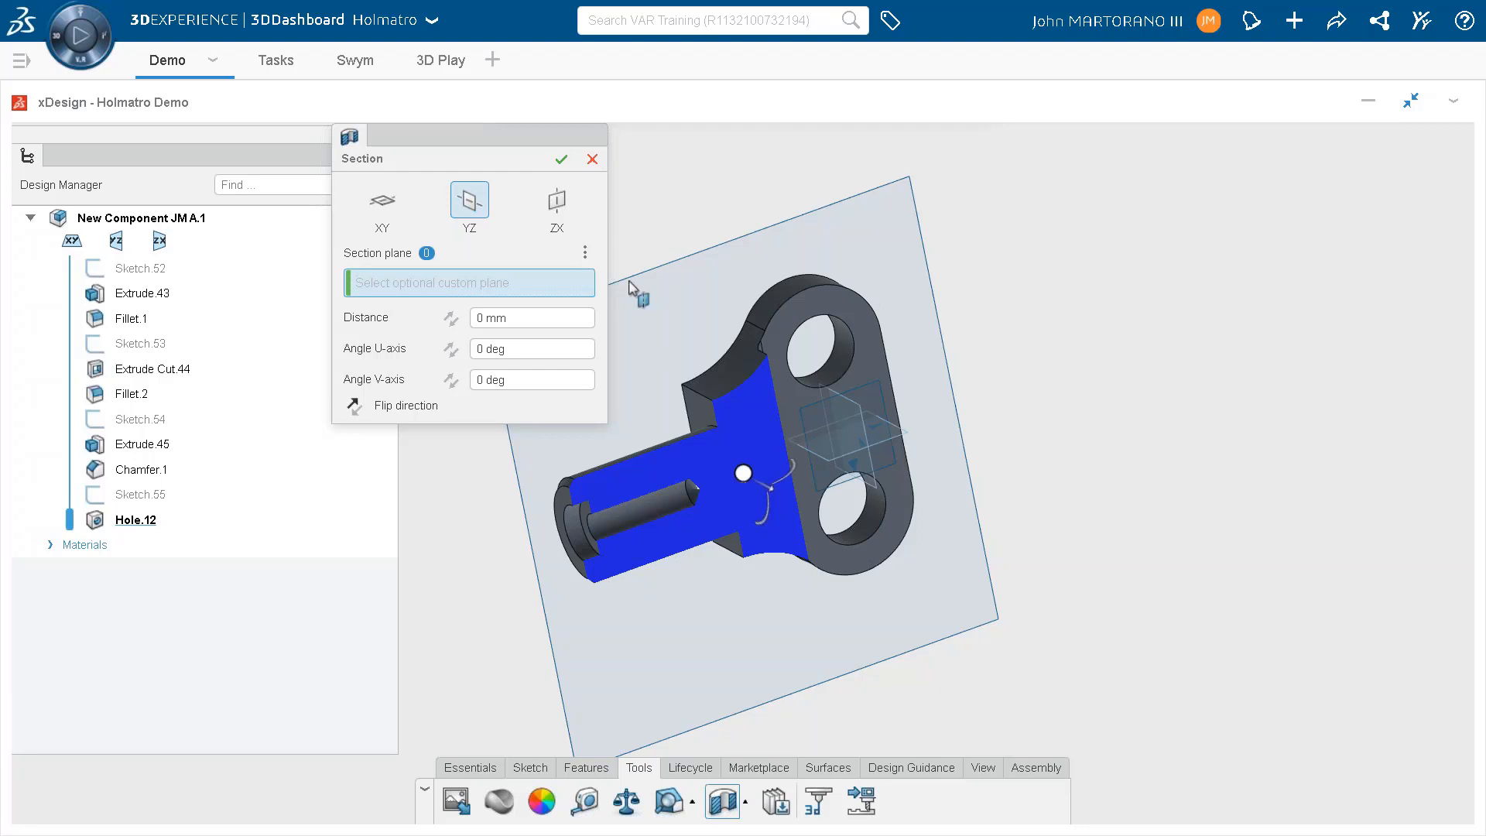
pyautogui.click(592, 159)
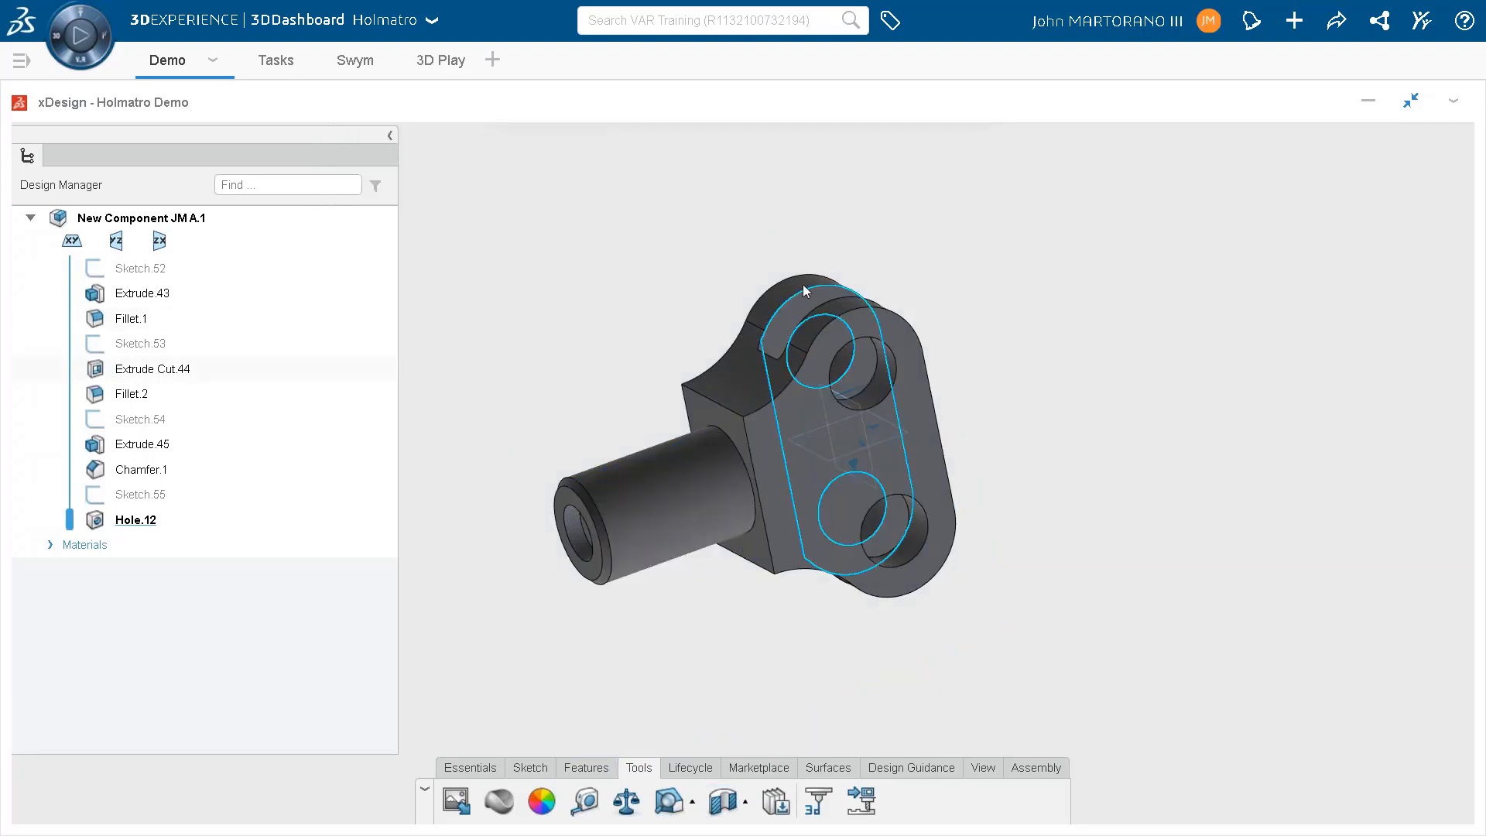
# Fillet the shank's base edge and the rounded end faces of both clevis arms with a 2 mm radius.
pyautogui.moveTo(810, 367); pyautogui.dragTo(838, 399, button='middle')
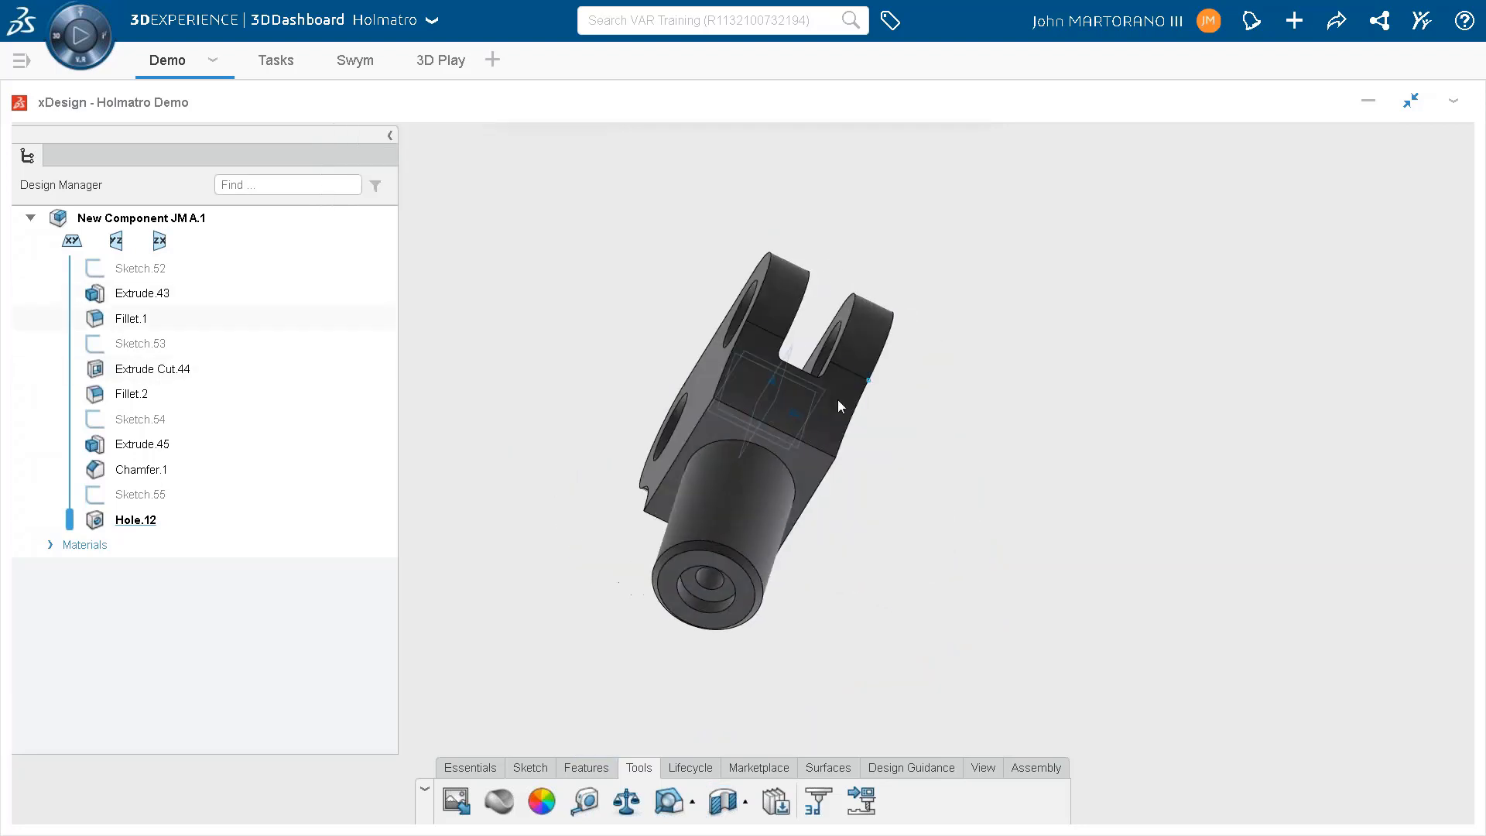
pyautogui.click(724, 444)
pyautogui.click(772, 373)
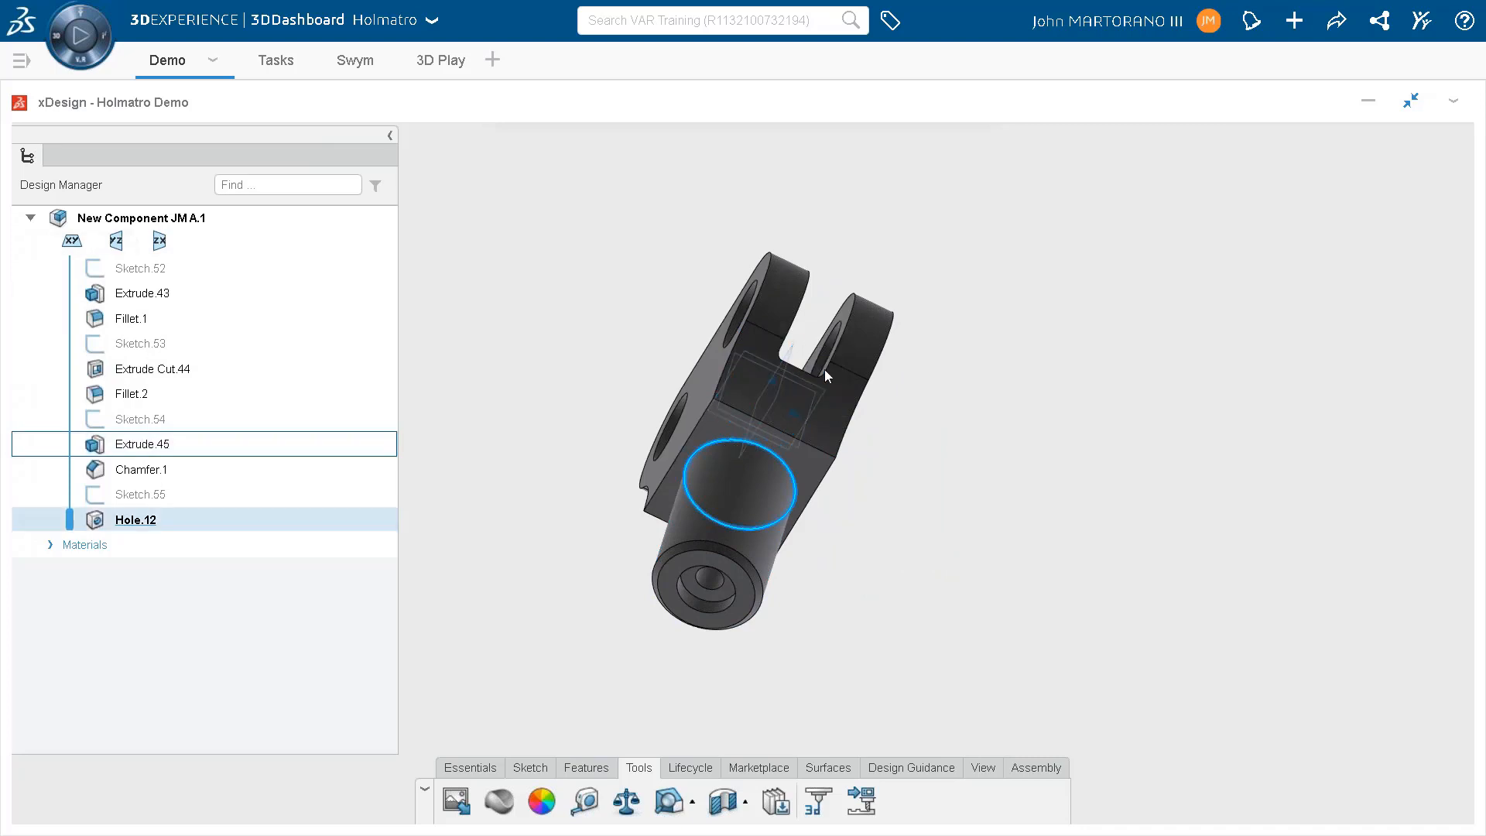
pyautogui.moveTo(1018, 325); pyautogui.dragTo(909, 634, button='middle')
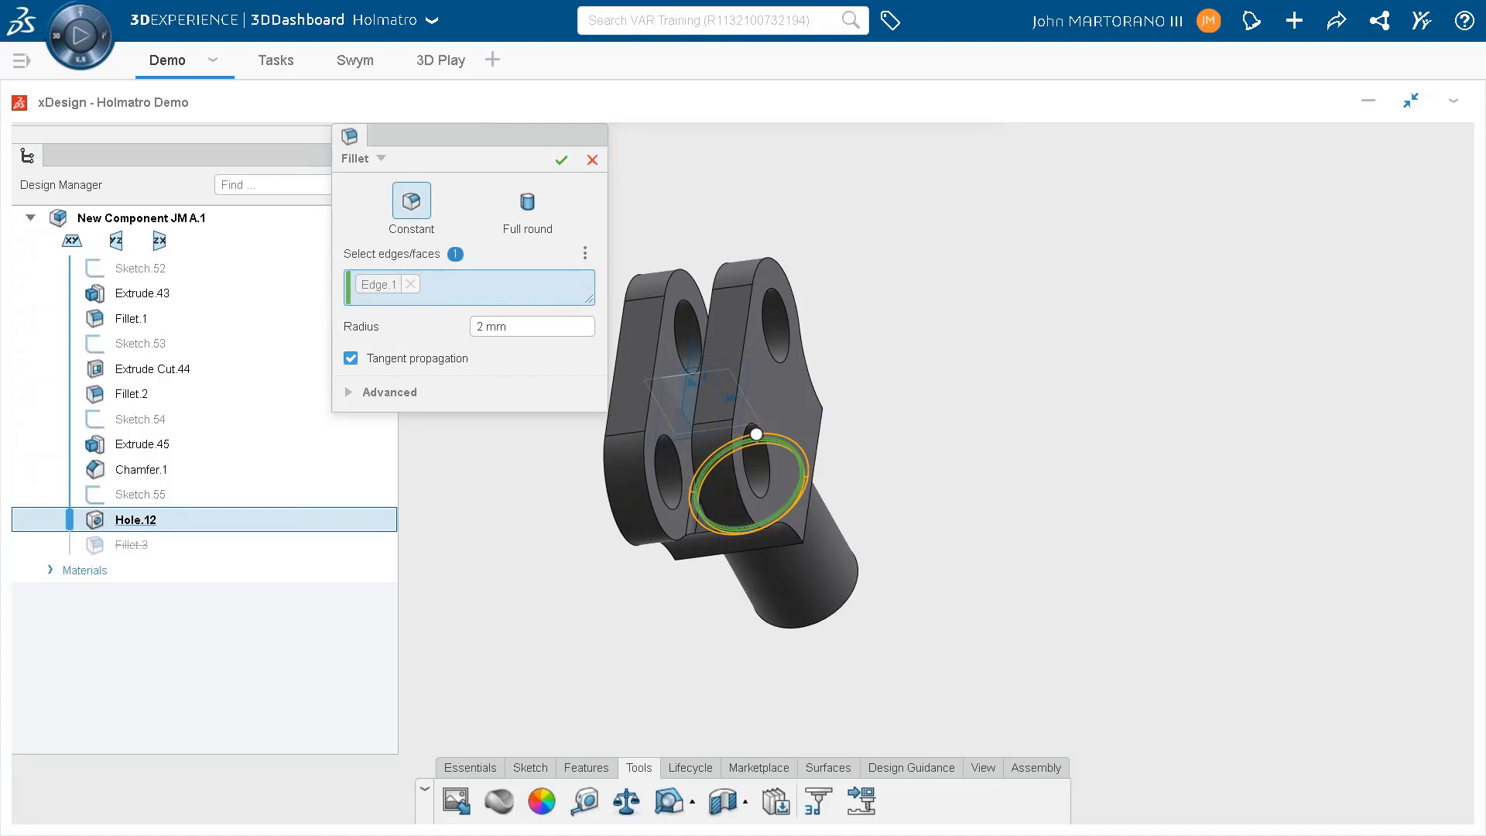
pyautogui.click(627, 484)
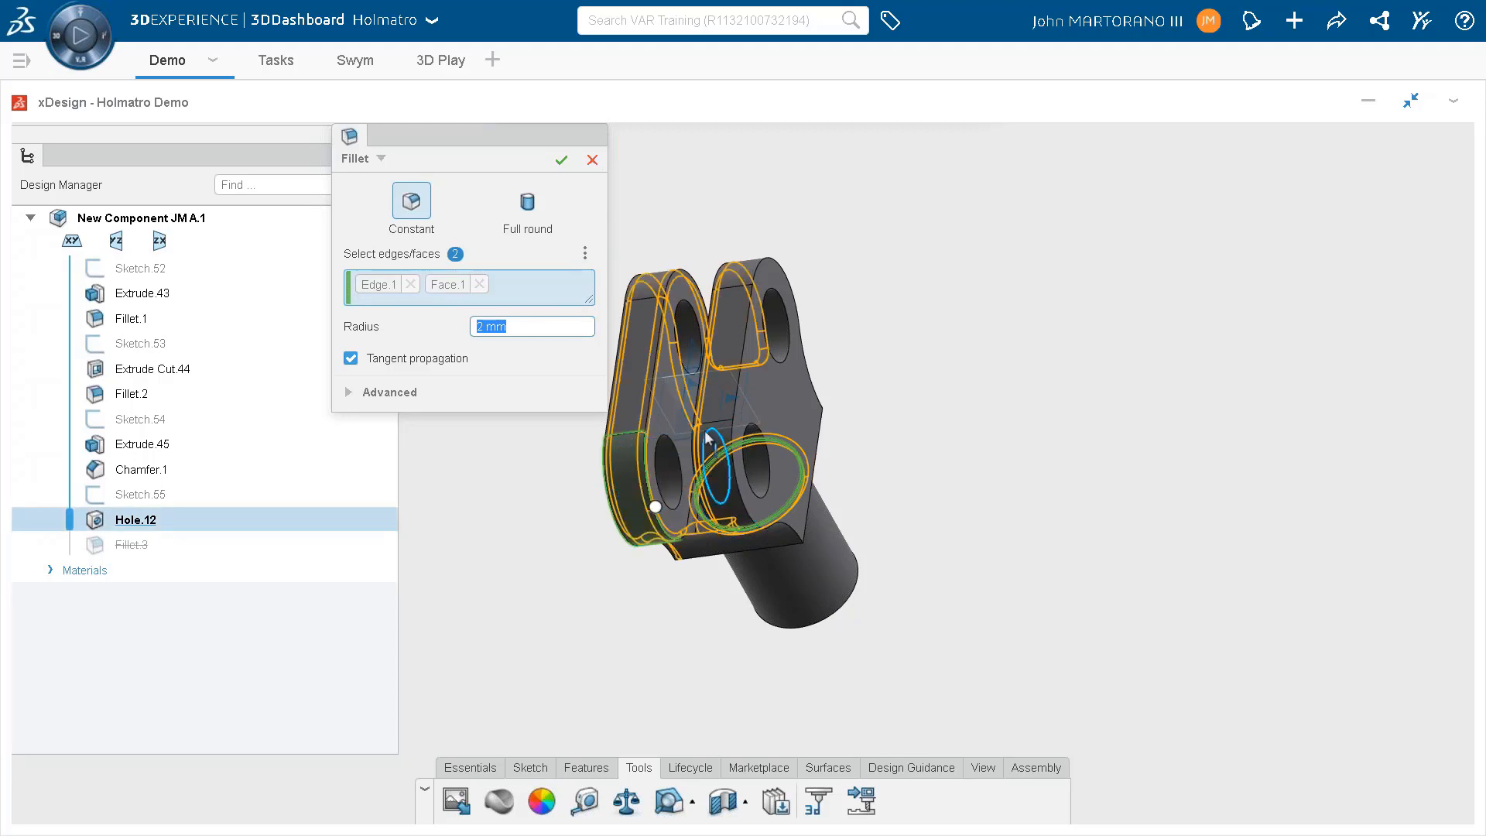
pyautogui.moveTo(745, 436); pyautogui.dragTo(839, 387, button='middle')
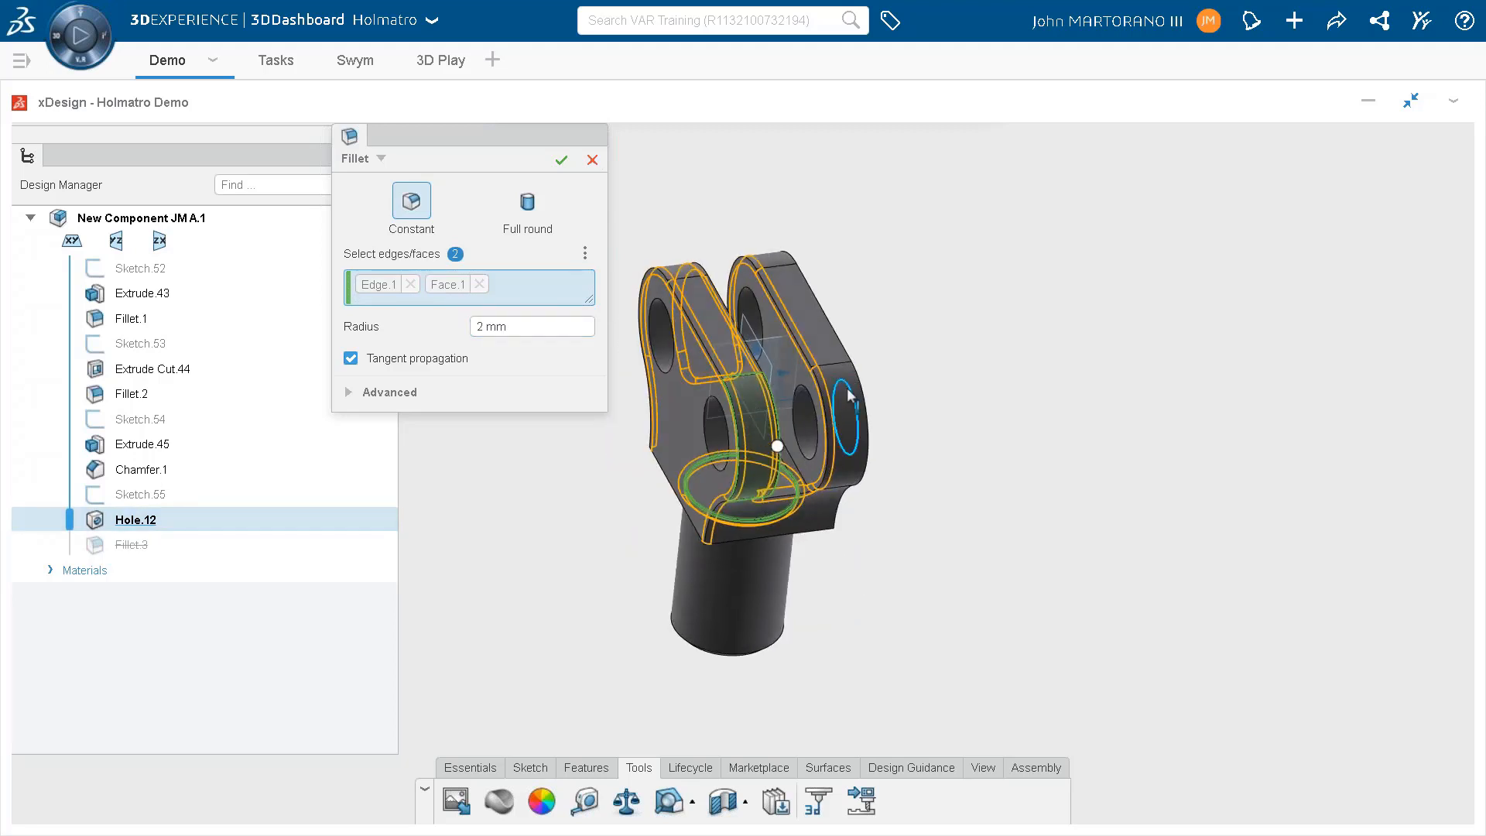
pyautogui.click(839, 387)
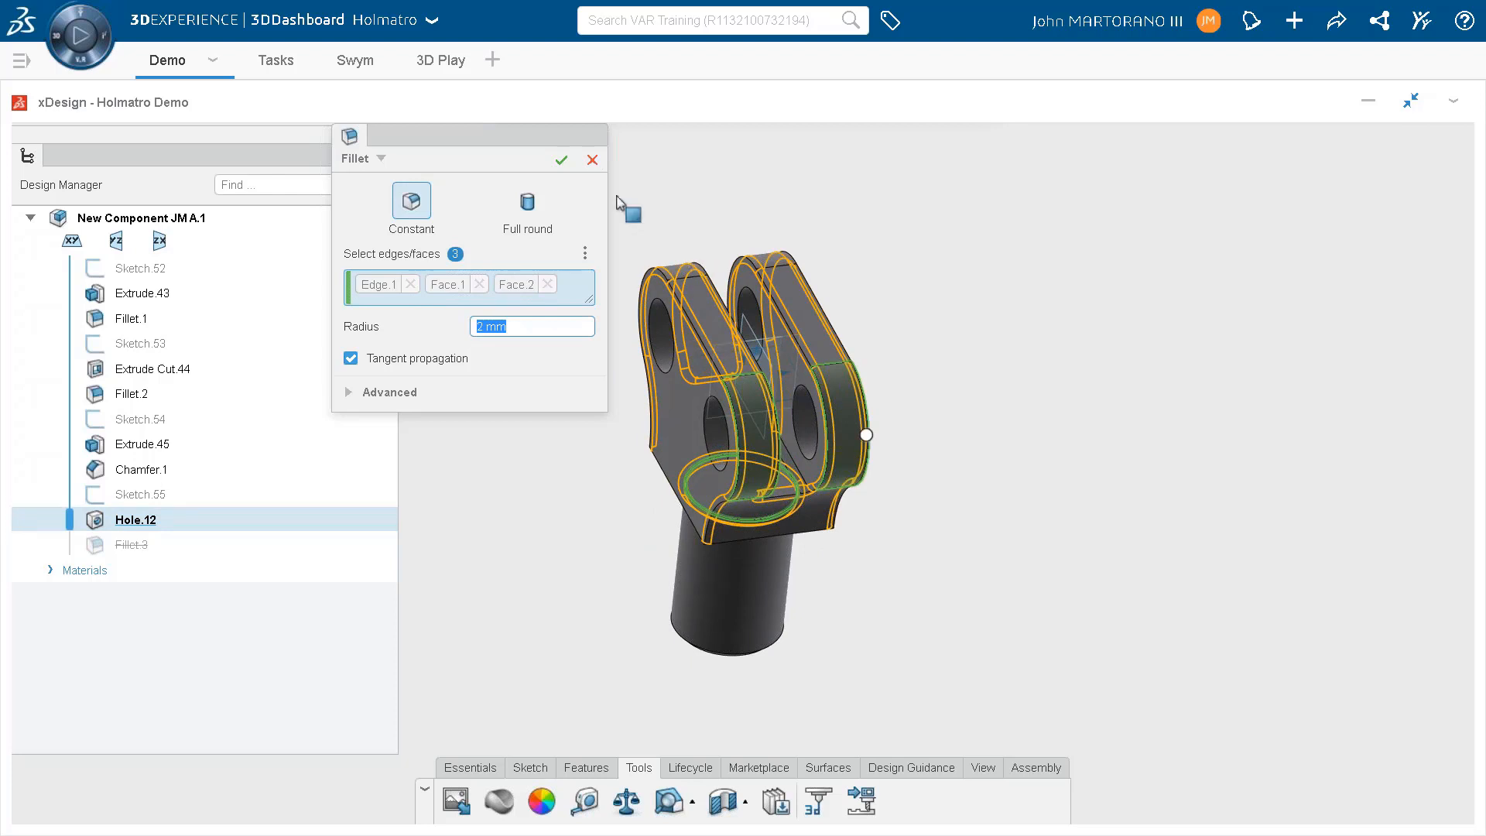
pyautogui.click(558, 160)
pyautogui.moveTo(674, 319); pyautogui.dragTo(812, 308, button='middle')
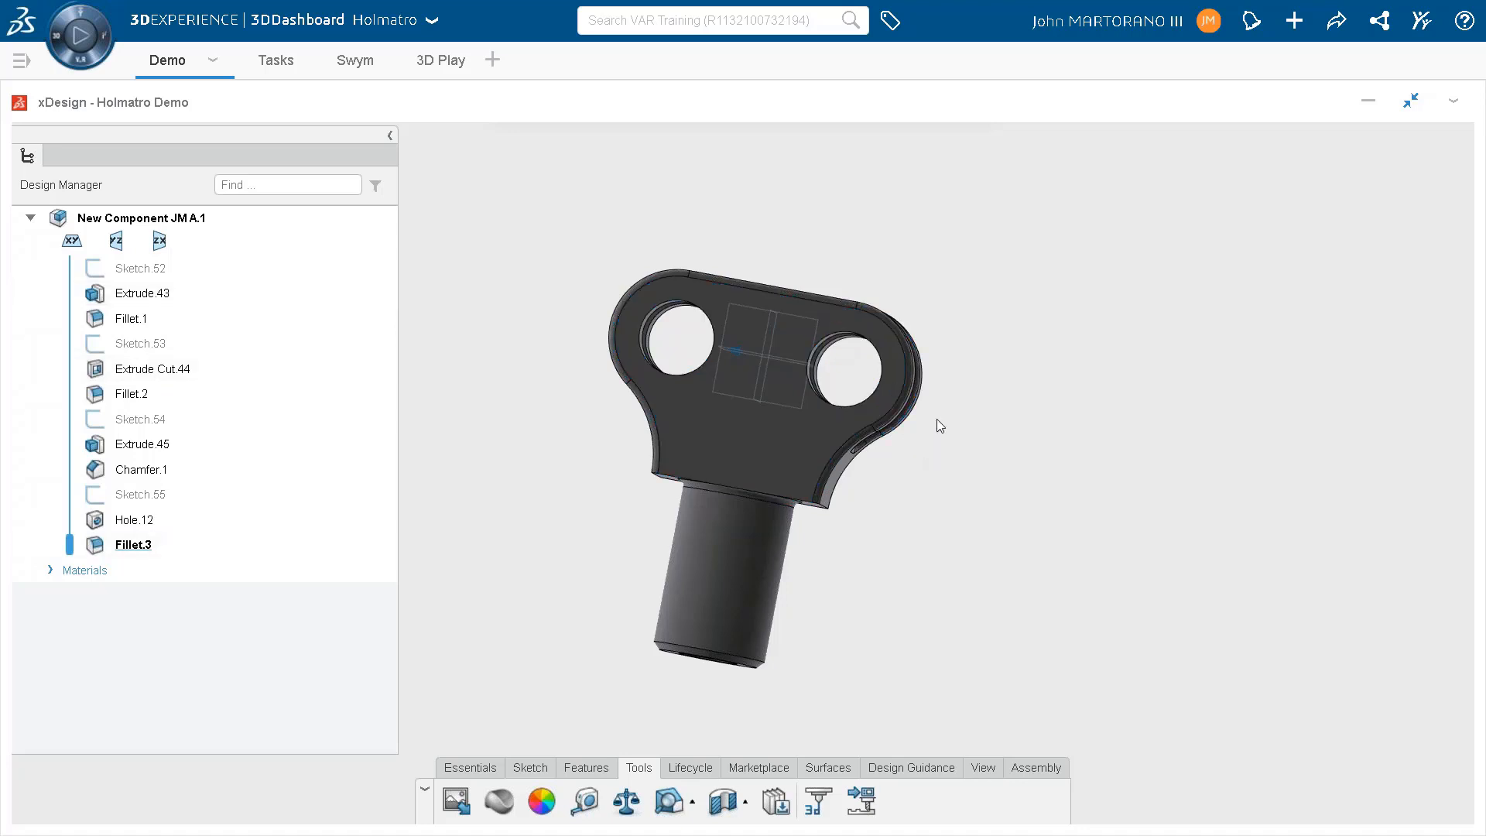
pyautogui.click(301, 222)
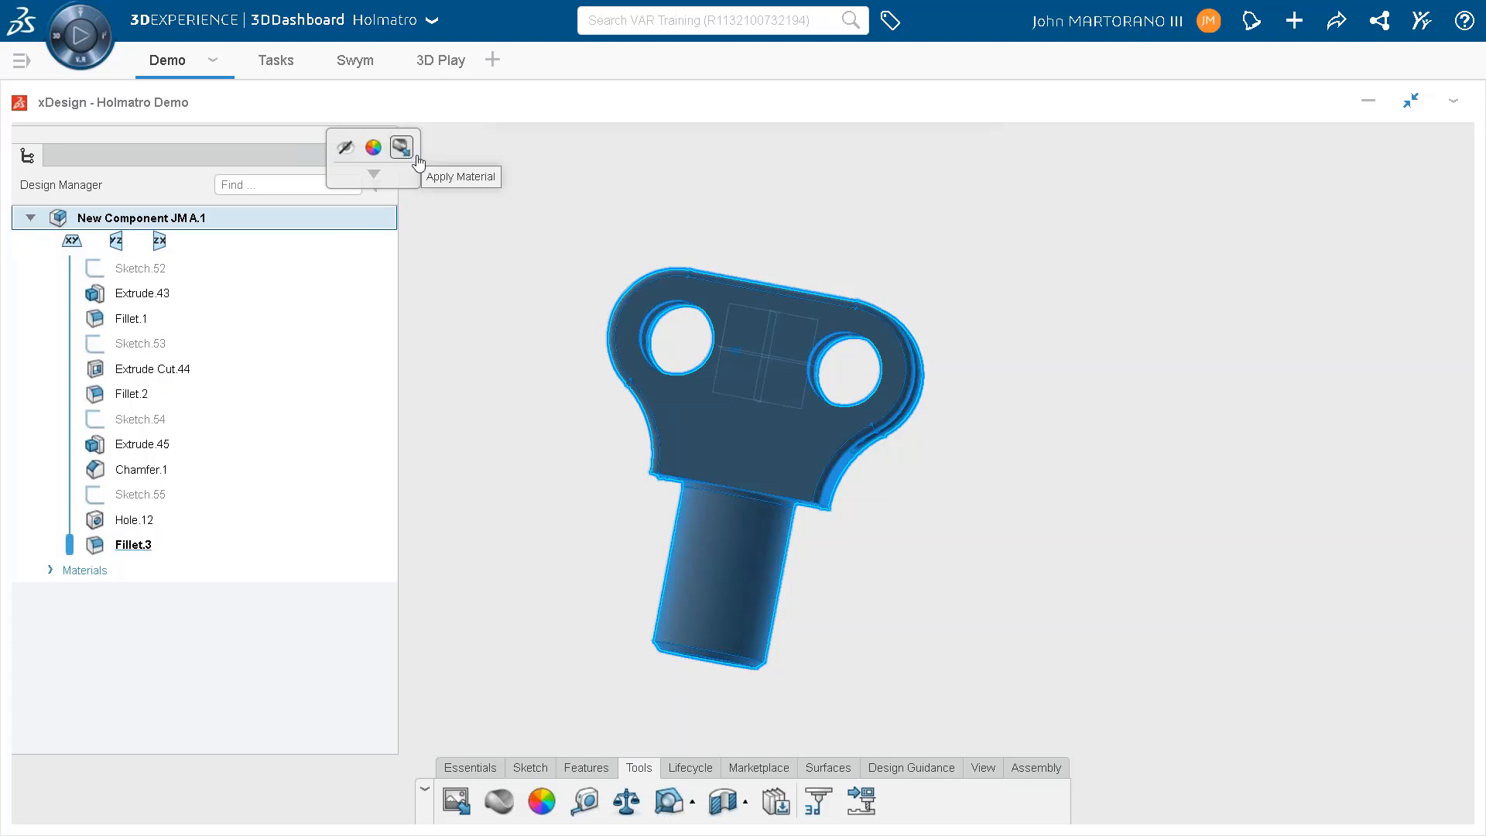
pyautogui.click(1136, 445)
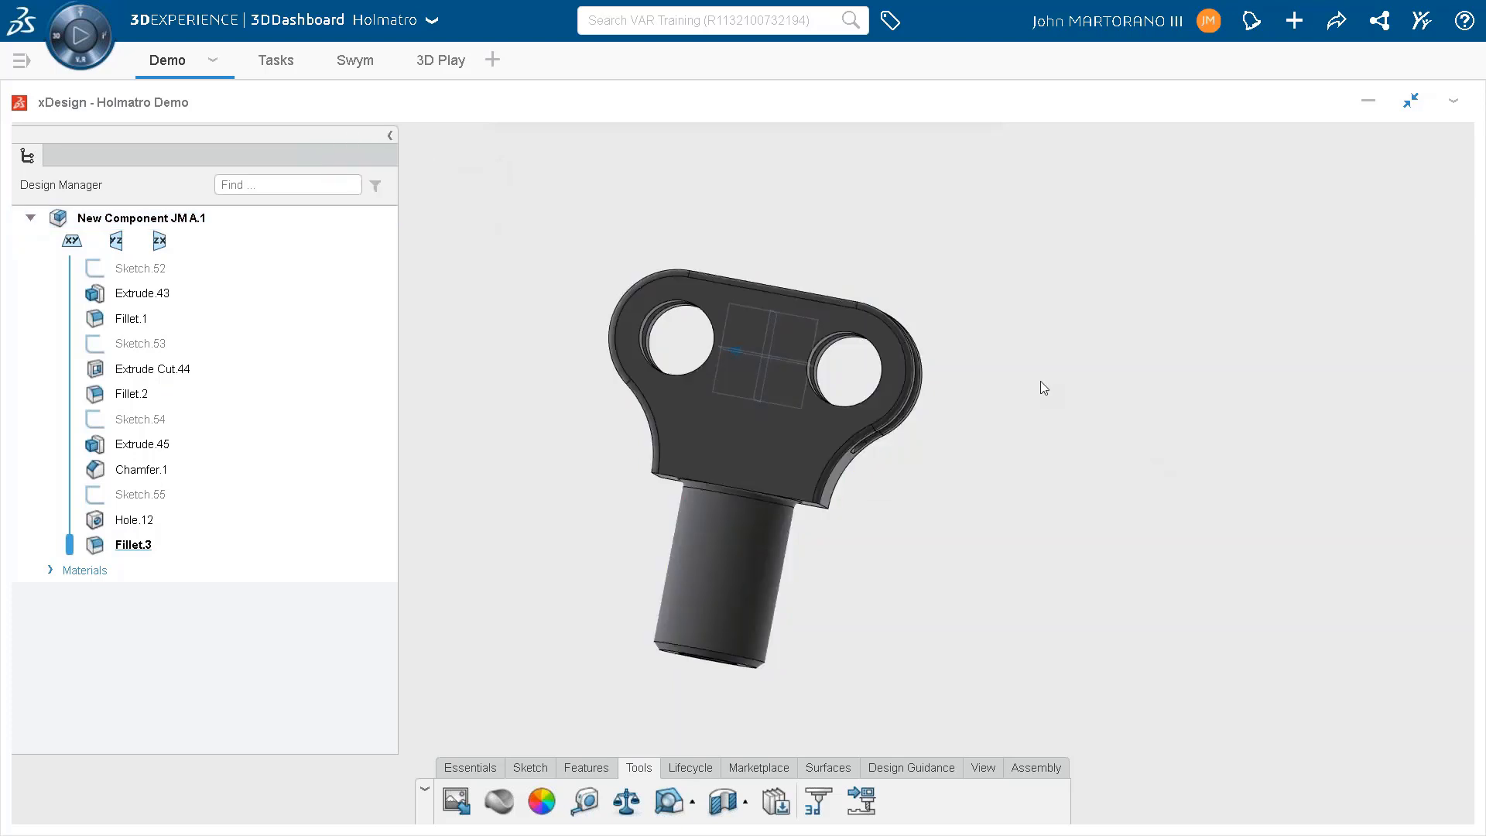
pyautogui.moveTo(1042, 387); pyautogui.dragTo(1043, 466, button='middle')
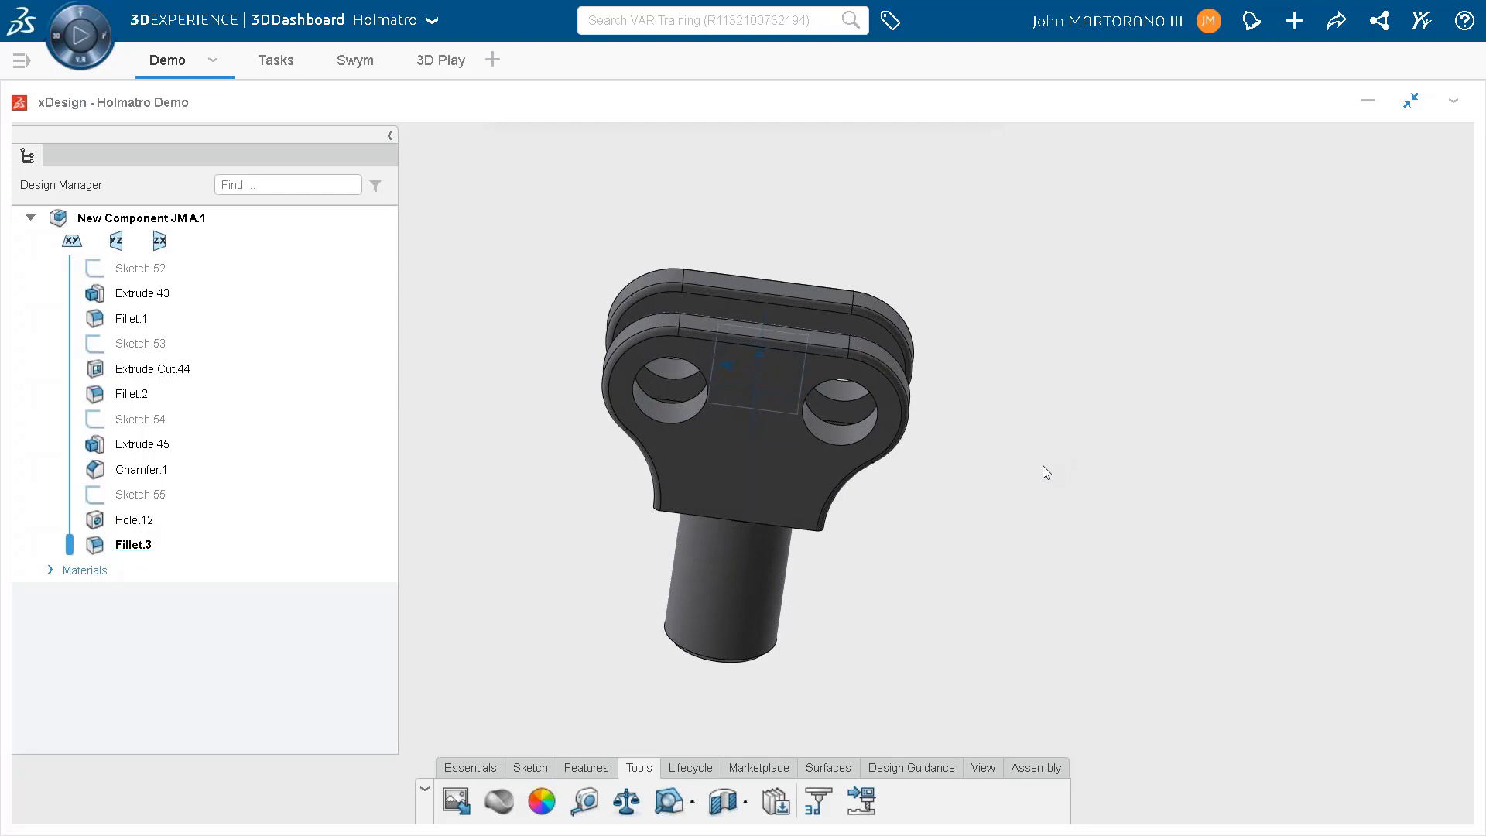
pyautogui.moveTo(1048, 461); pyautogui.dragTo(1032, 384, button='middle')
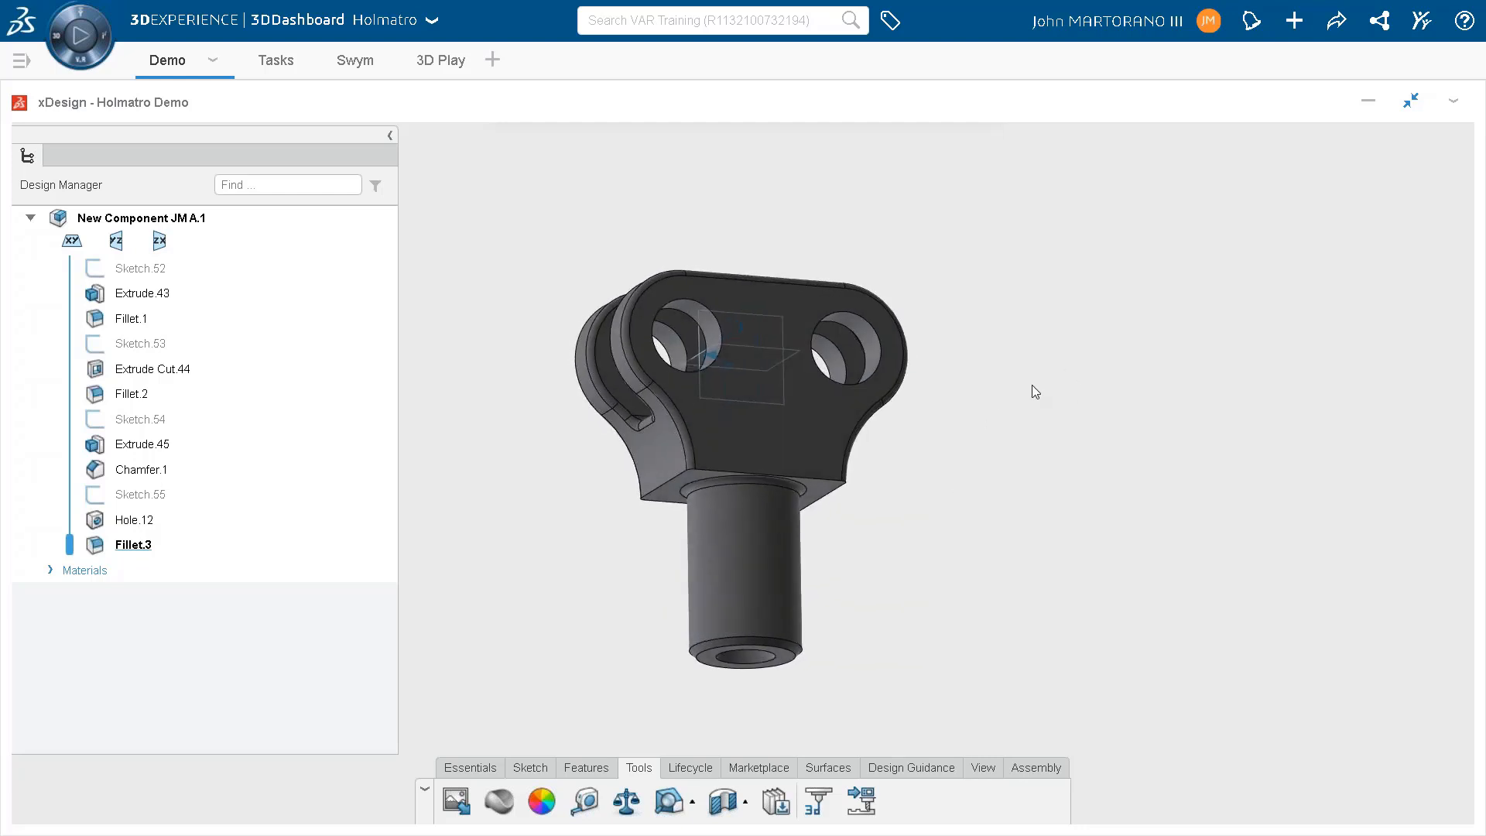
pyautogui.moveTo(1032, 384); pyautogui.dragTo(1017, 420, button='middle')
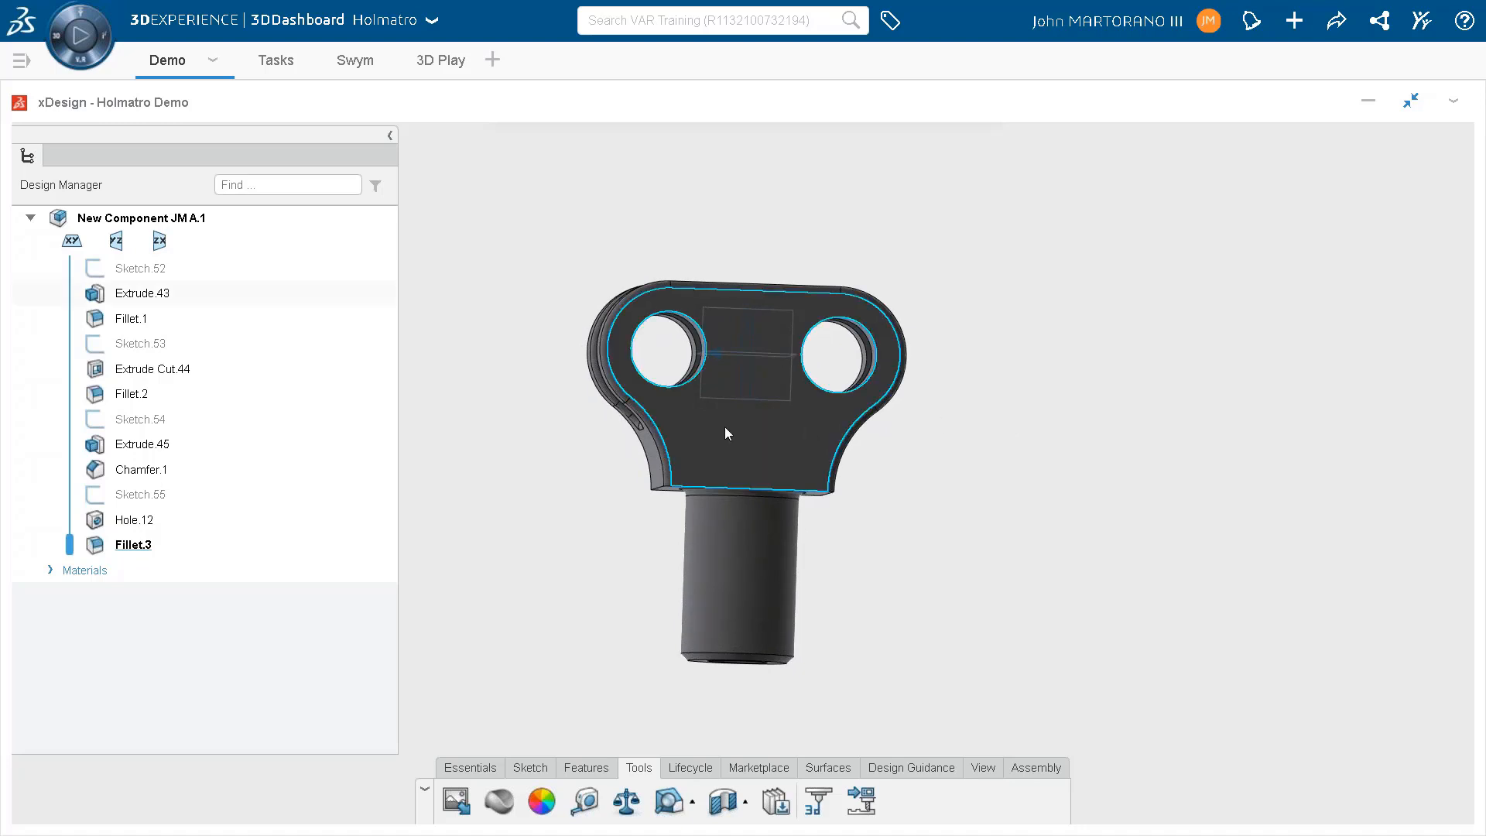
# Edit the clevis base profile sketch, set the height from the hole centreline to the bottom edge to 30 mm, and finish the sketch.
pyautogui.click(695, 437)
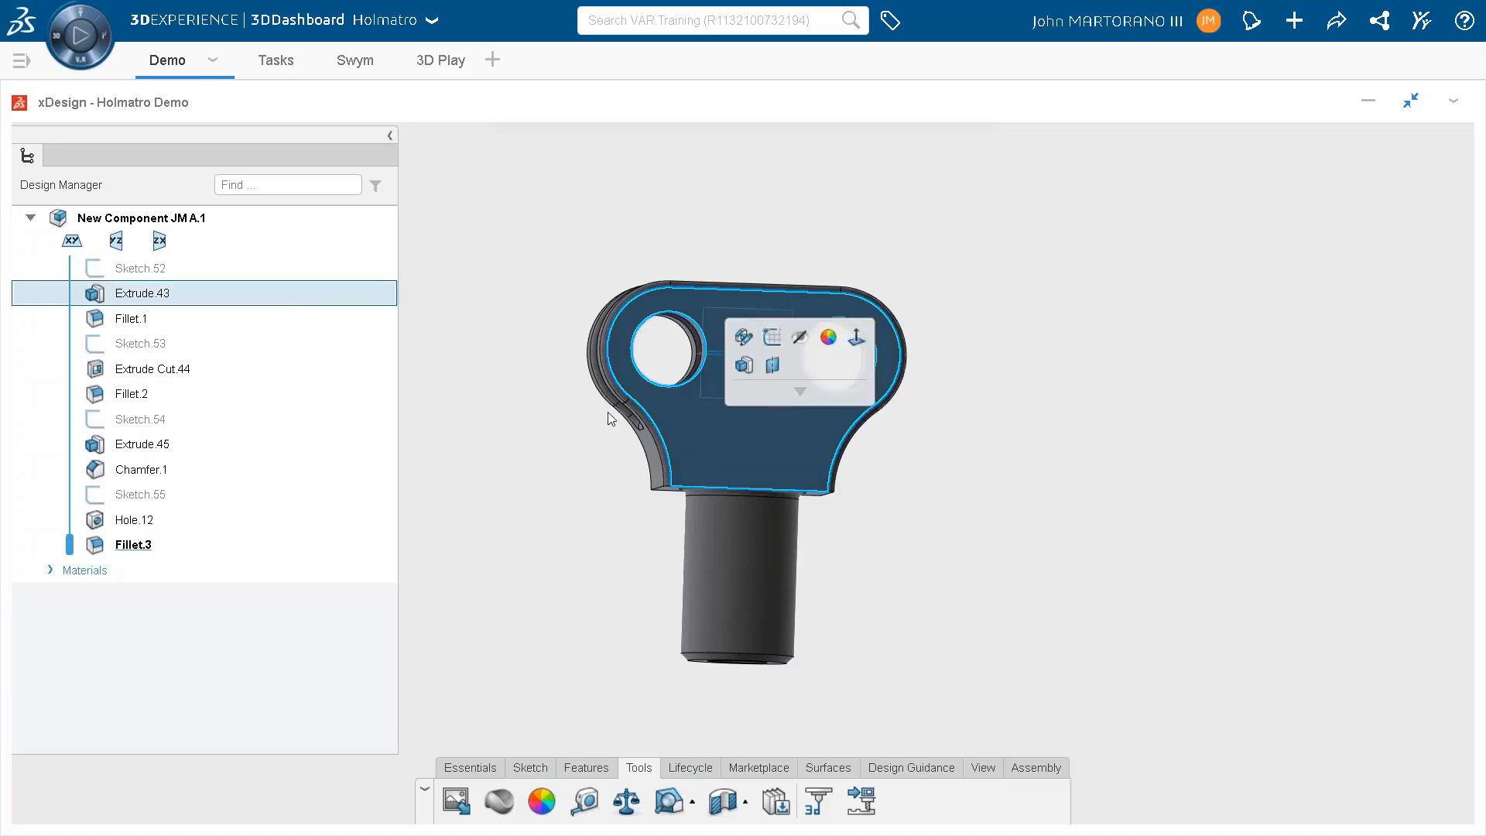
pyautogui.click(508, 399)
pyautogui.click(215, 271)
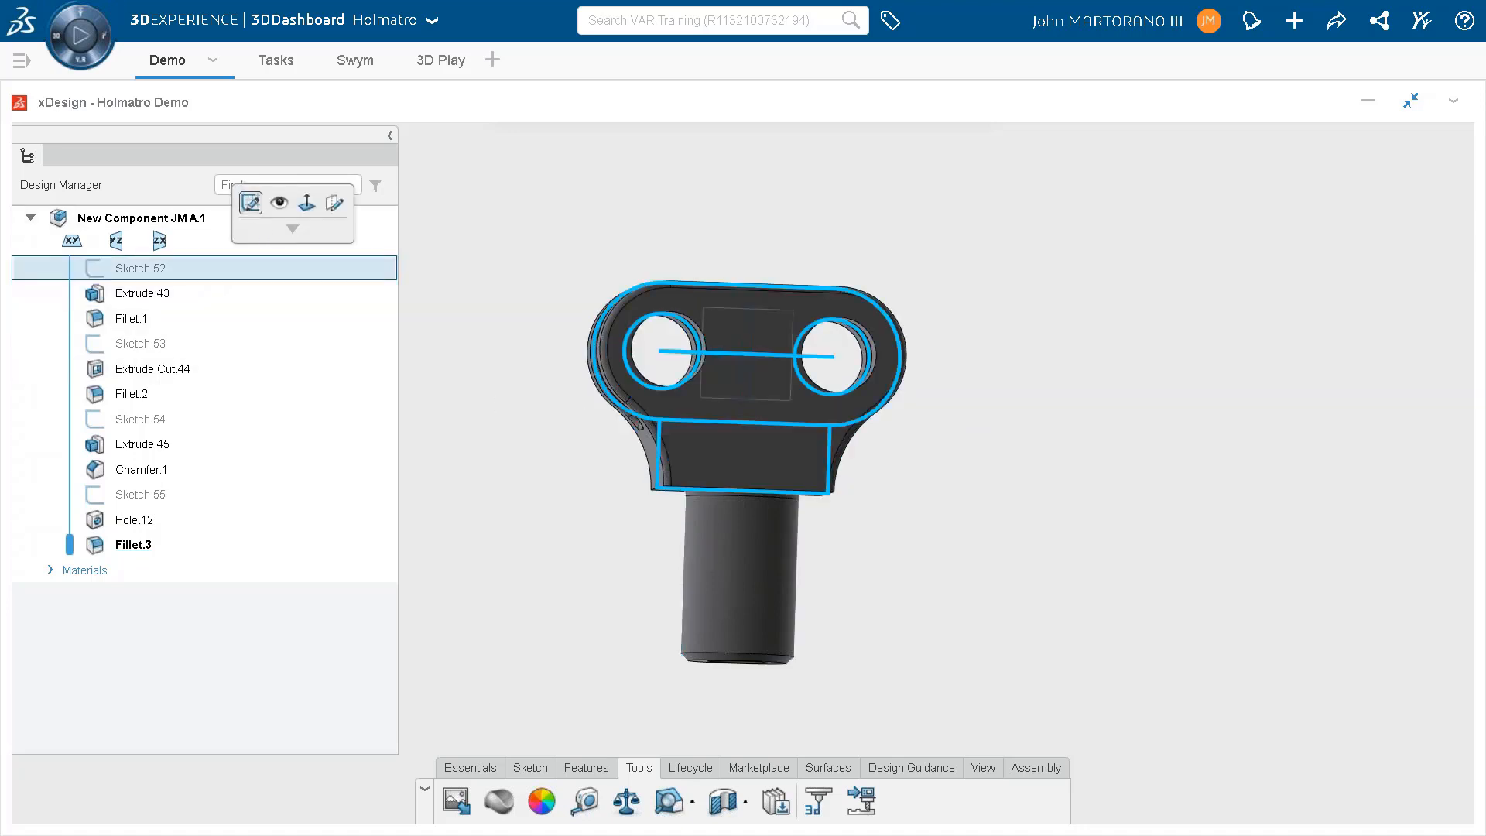
pyautogui.click(250, 203)
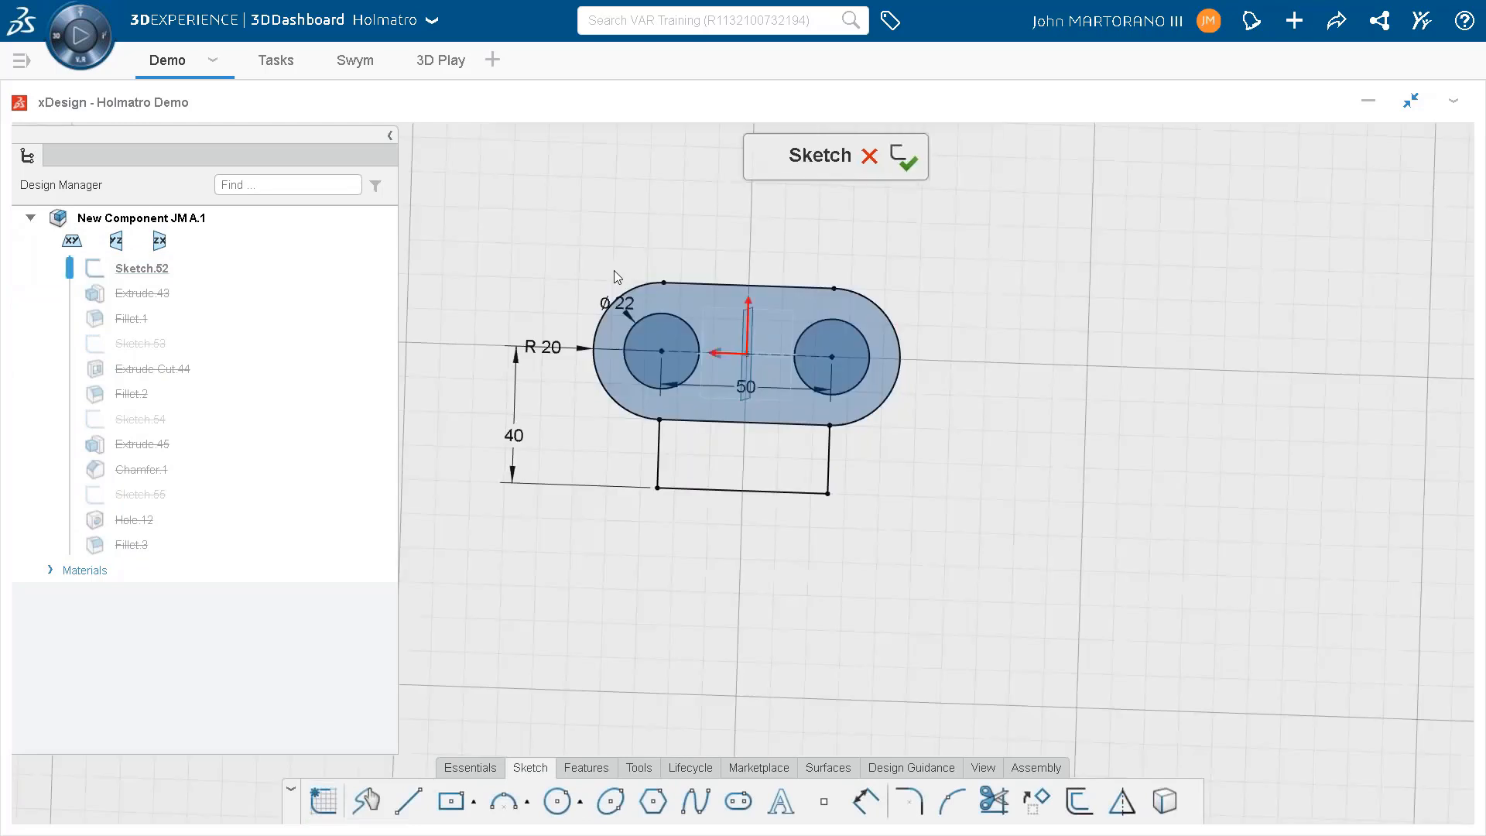
pyautogui.doubleClick(514, 435)
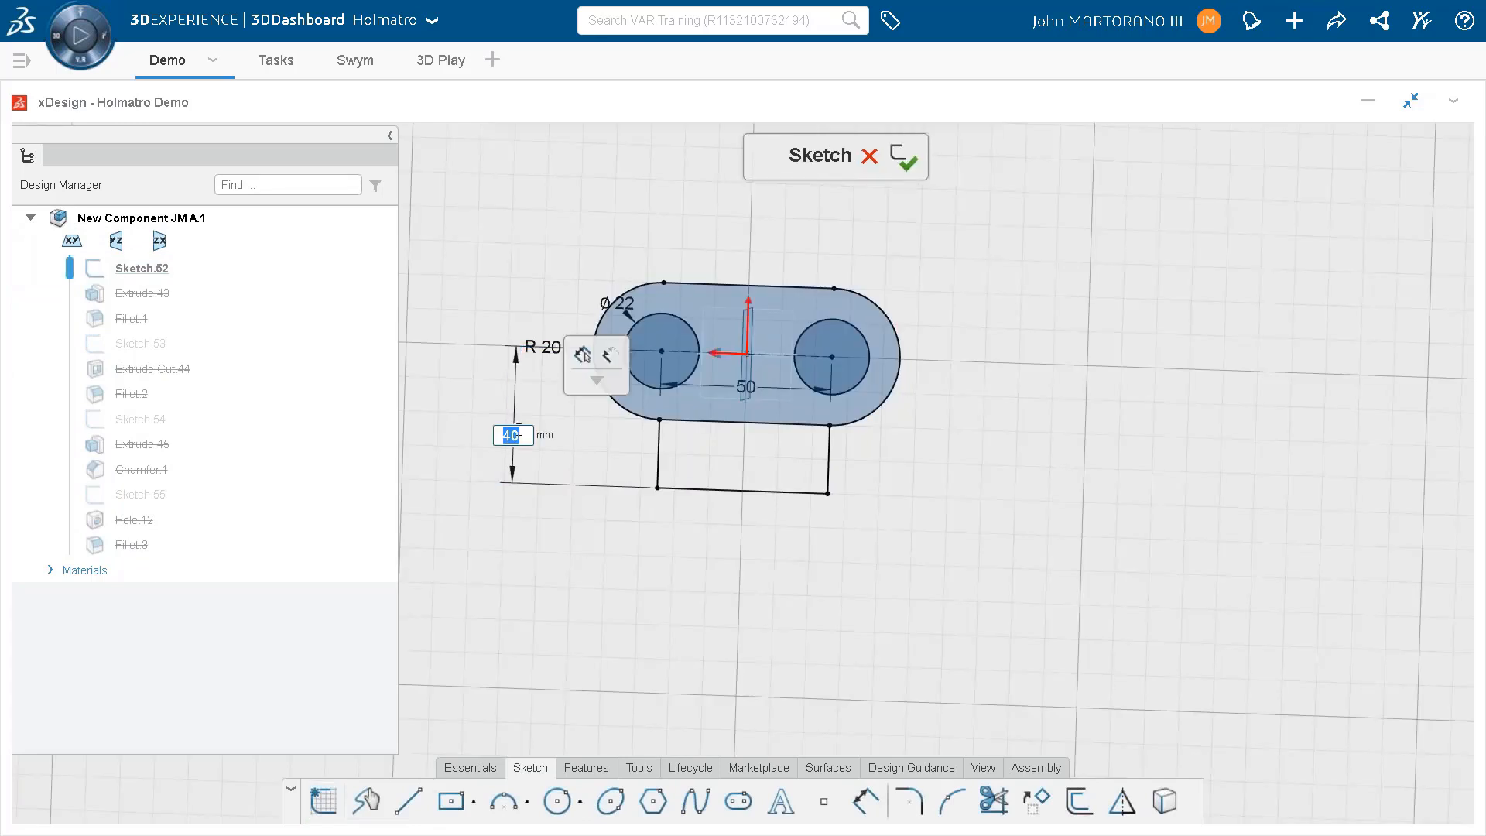
pyautogui.write('30')
pyautogui.press('Return')
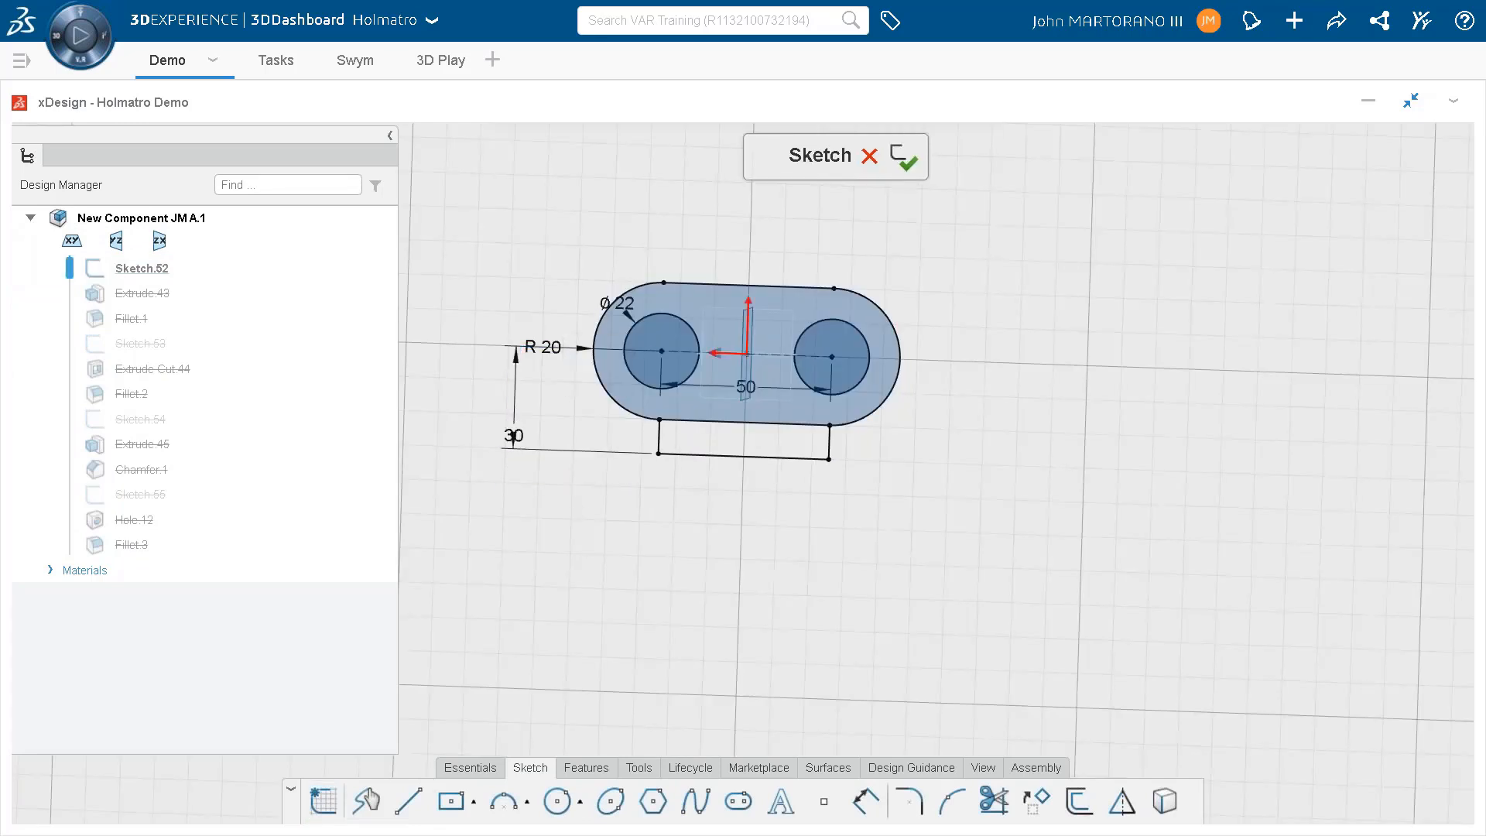
pyautogui.click(903, 156)
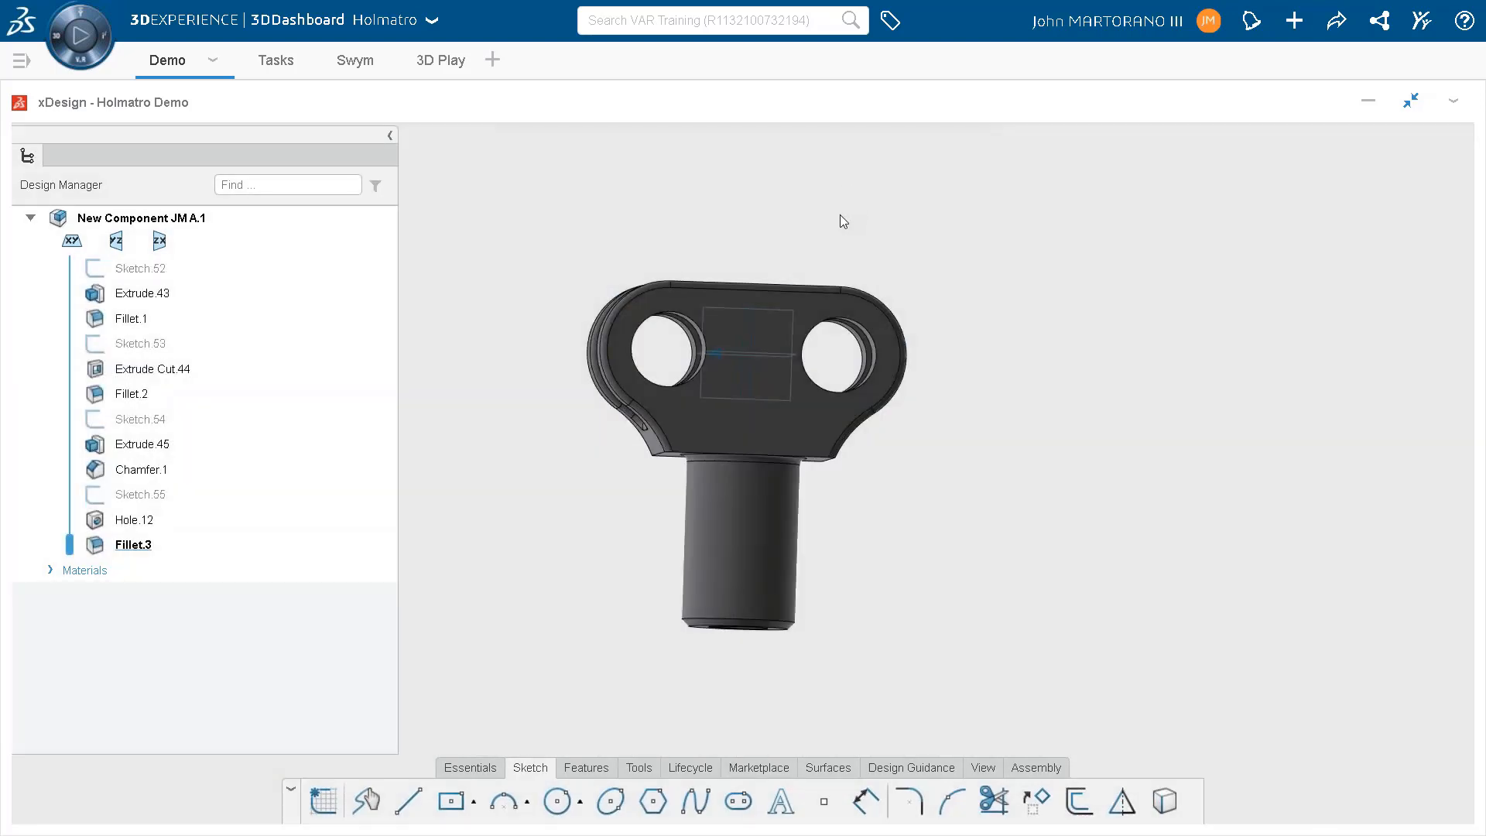
# Save the clevis component and look over the shortened body.
pyautogui.moveTo(841, 217); pyautogui.dragTo(840, 271, button='middle')
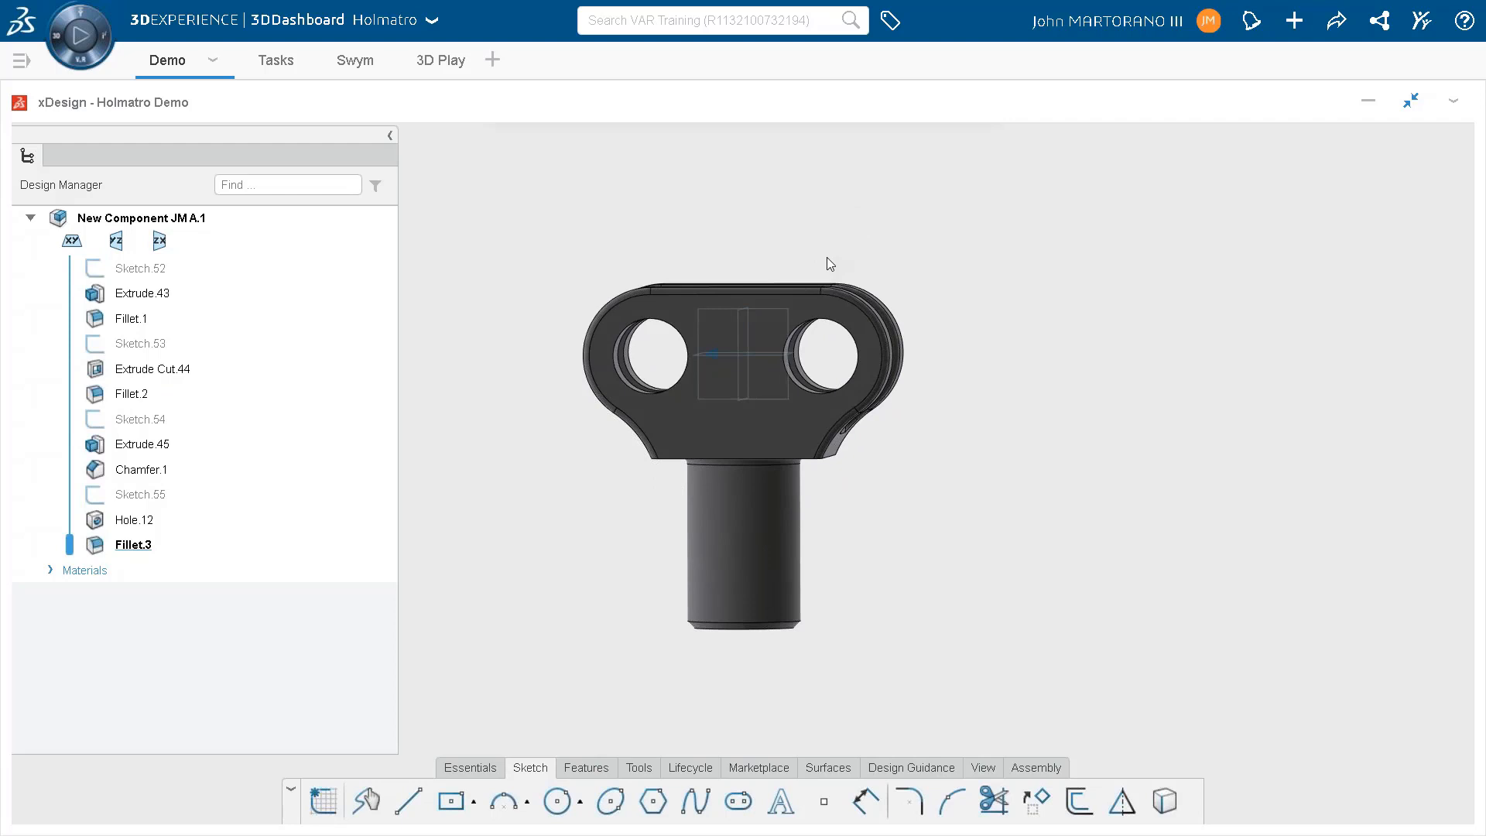
pyautogui.hotkey('ctrl', 's')
pyautogui.scroll(-3, 968, 278)
pyautogui.moveTo(955, 293); pyautogui.dragTo(982, 321, button='middle')
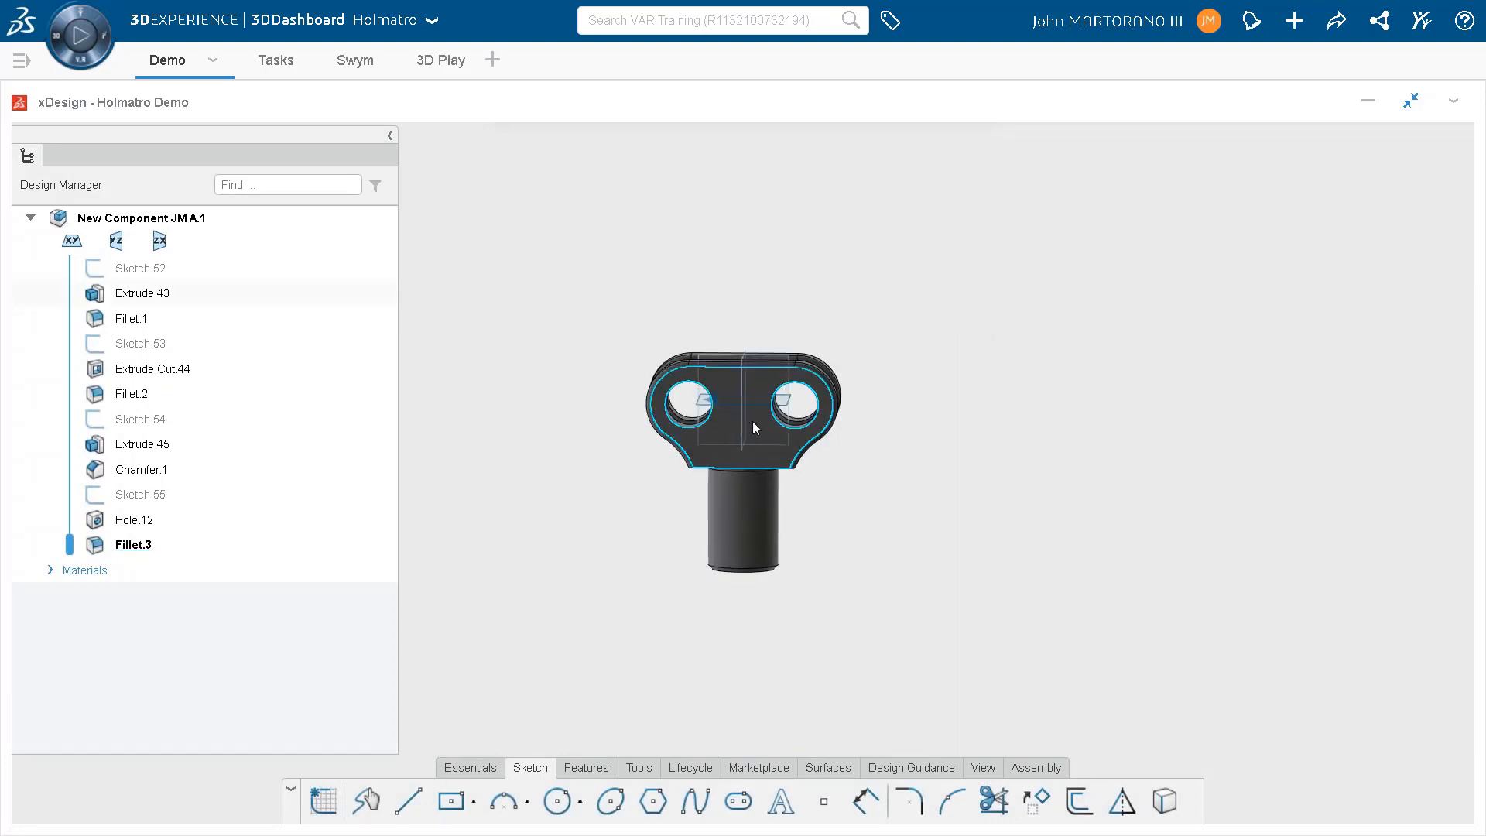
# Open the "Ideate for Webinar Episode 7" task for editing in Collaborative Tasks.
pyautogui.click(286, 64)
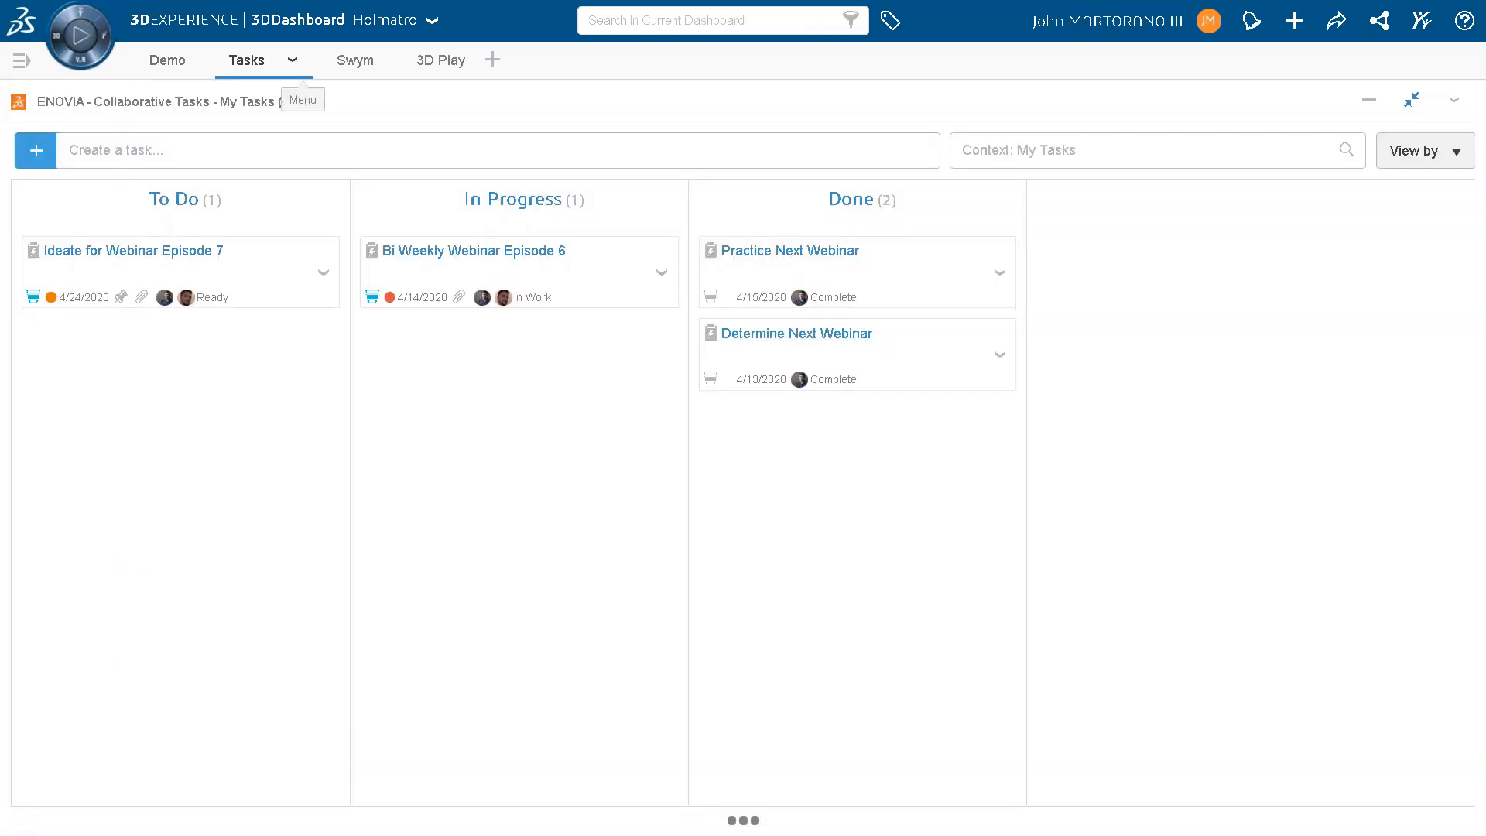
pyautogui.moveTo(722, 70)
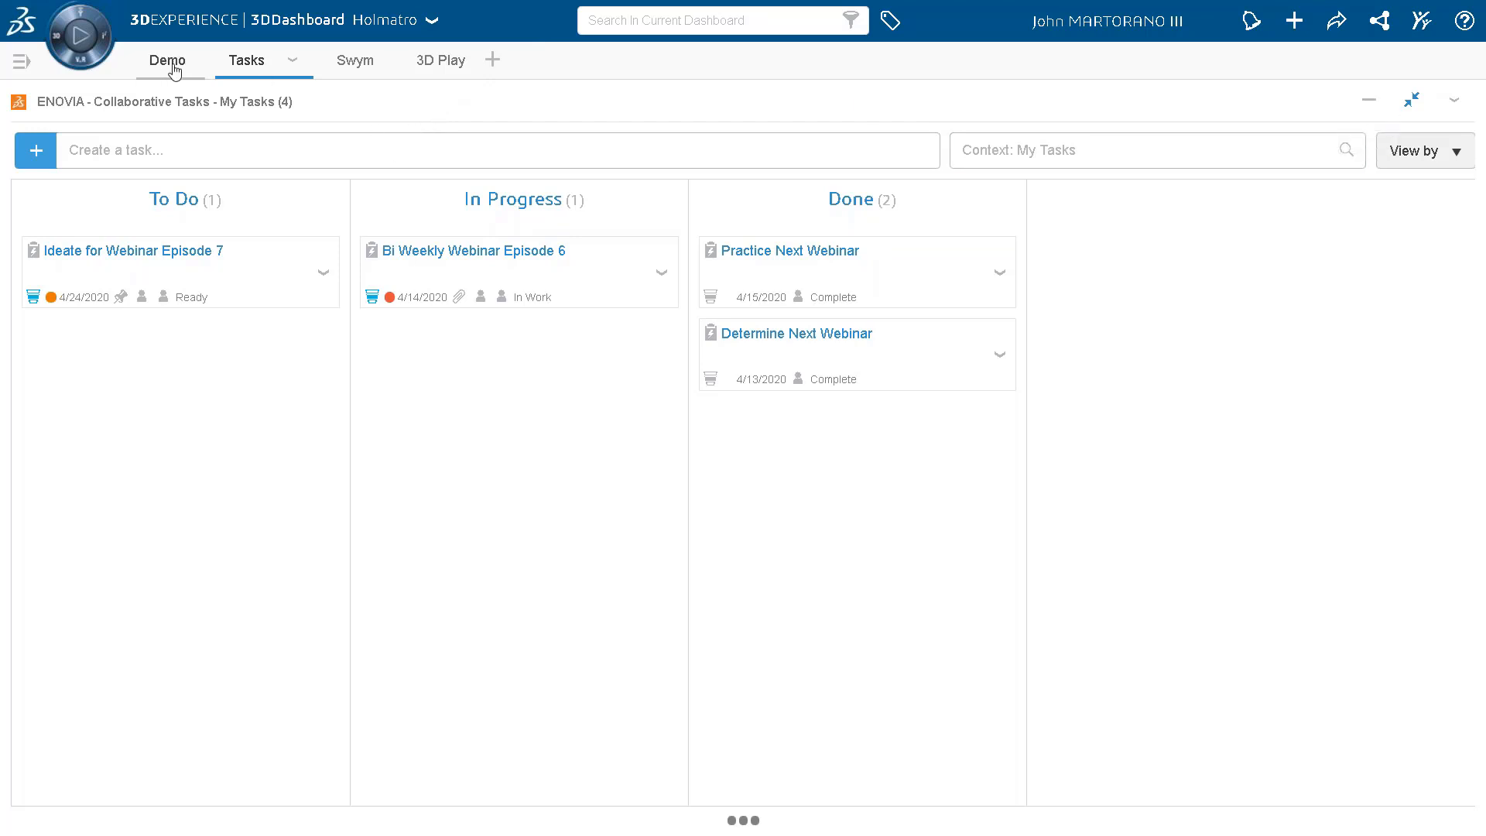
pyautogui.click(323, 272)
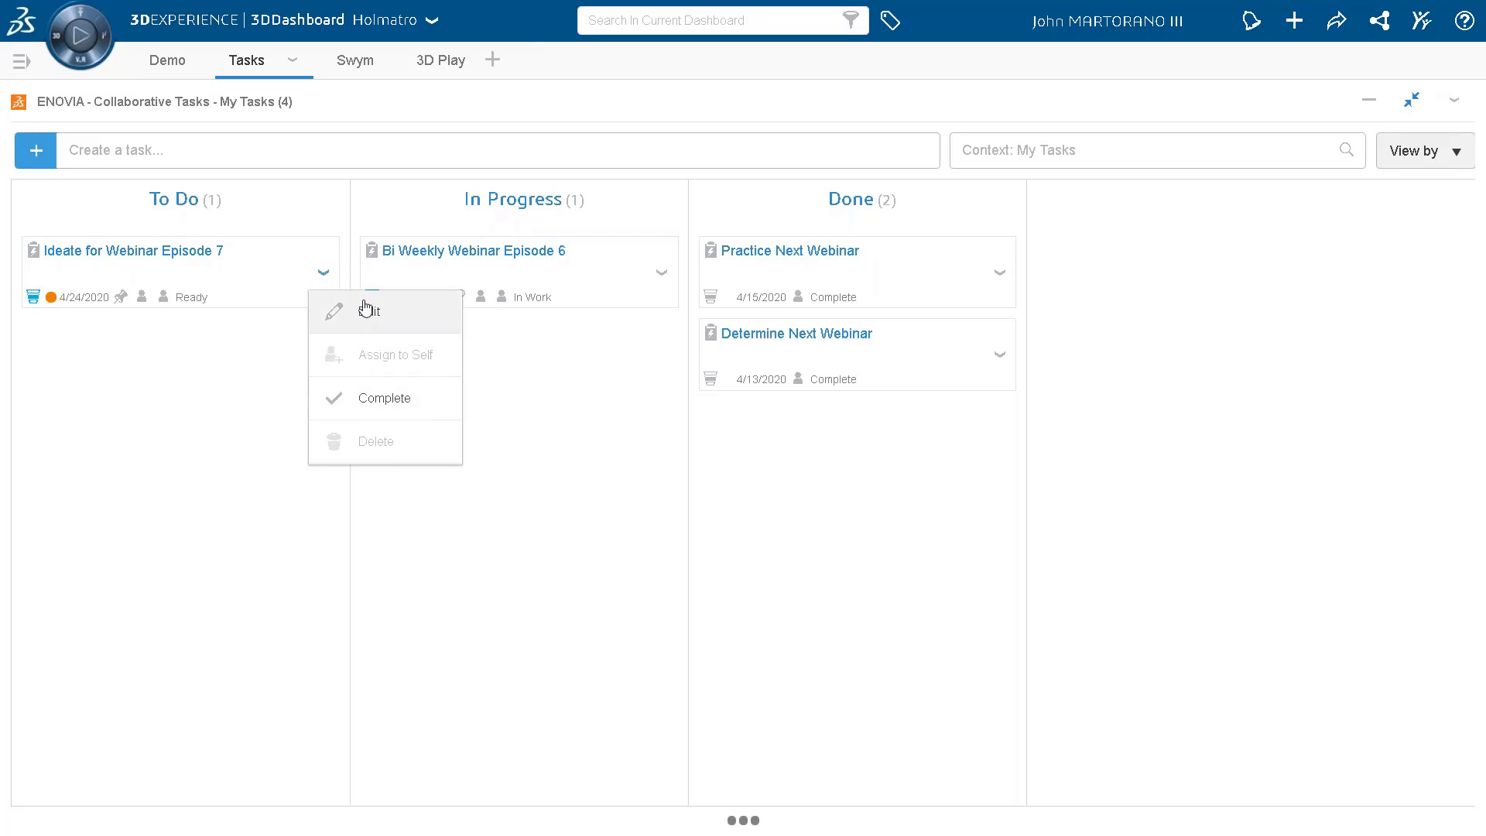
pyautogui.click(366, 310)
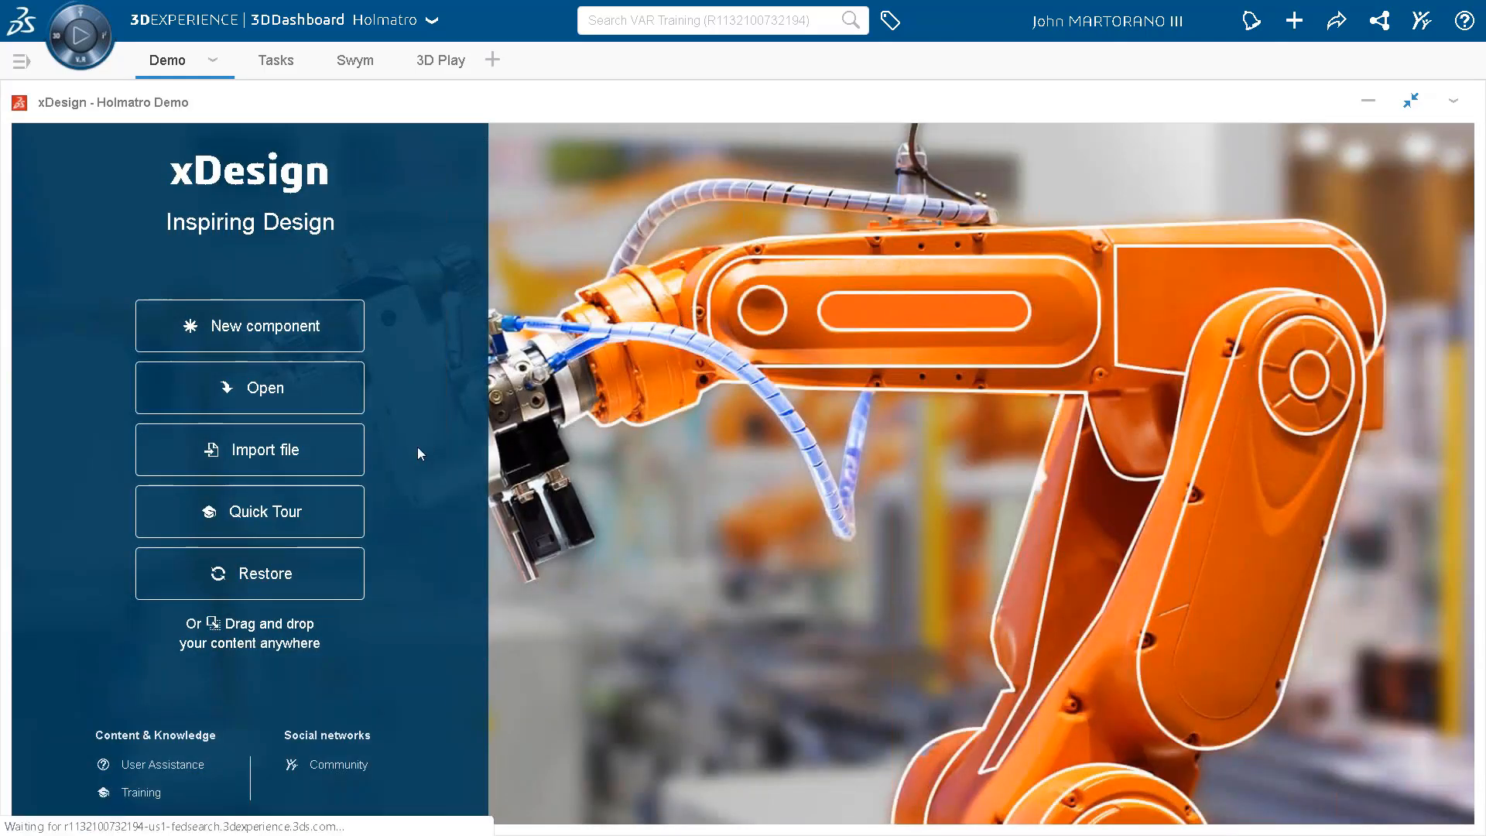
# Restore the previous xDesign session on the Demo dashboard and inspect the clevis from several angles.
pyautogui.click(335, 573)
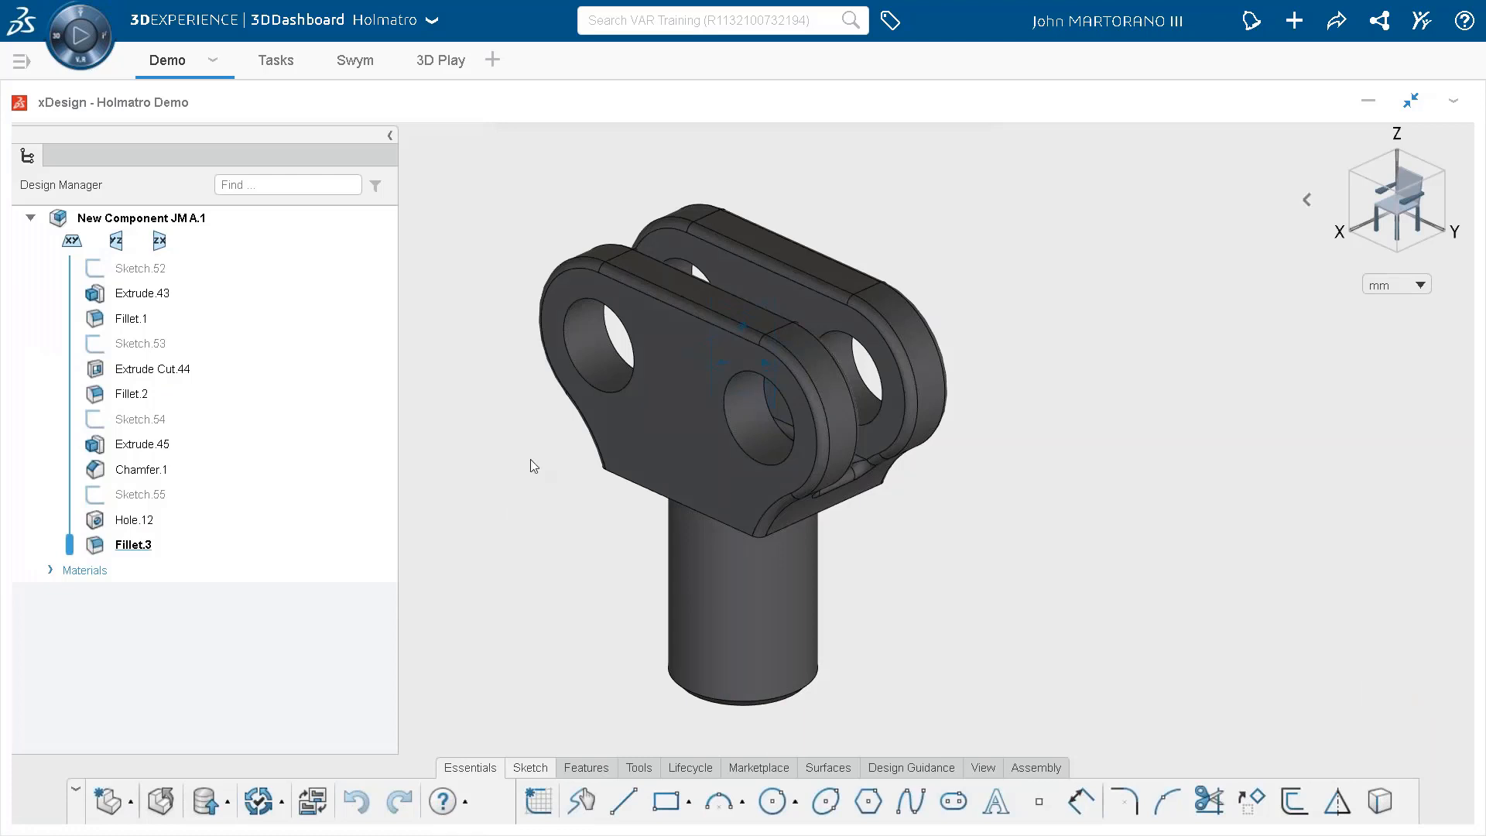
pyautogui.moveTo(536, 457); pyautogui.dragTo(629, 383, button='middle')
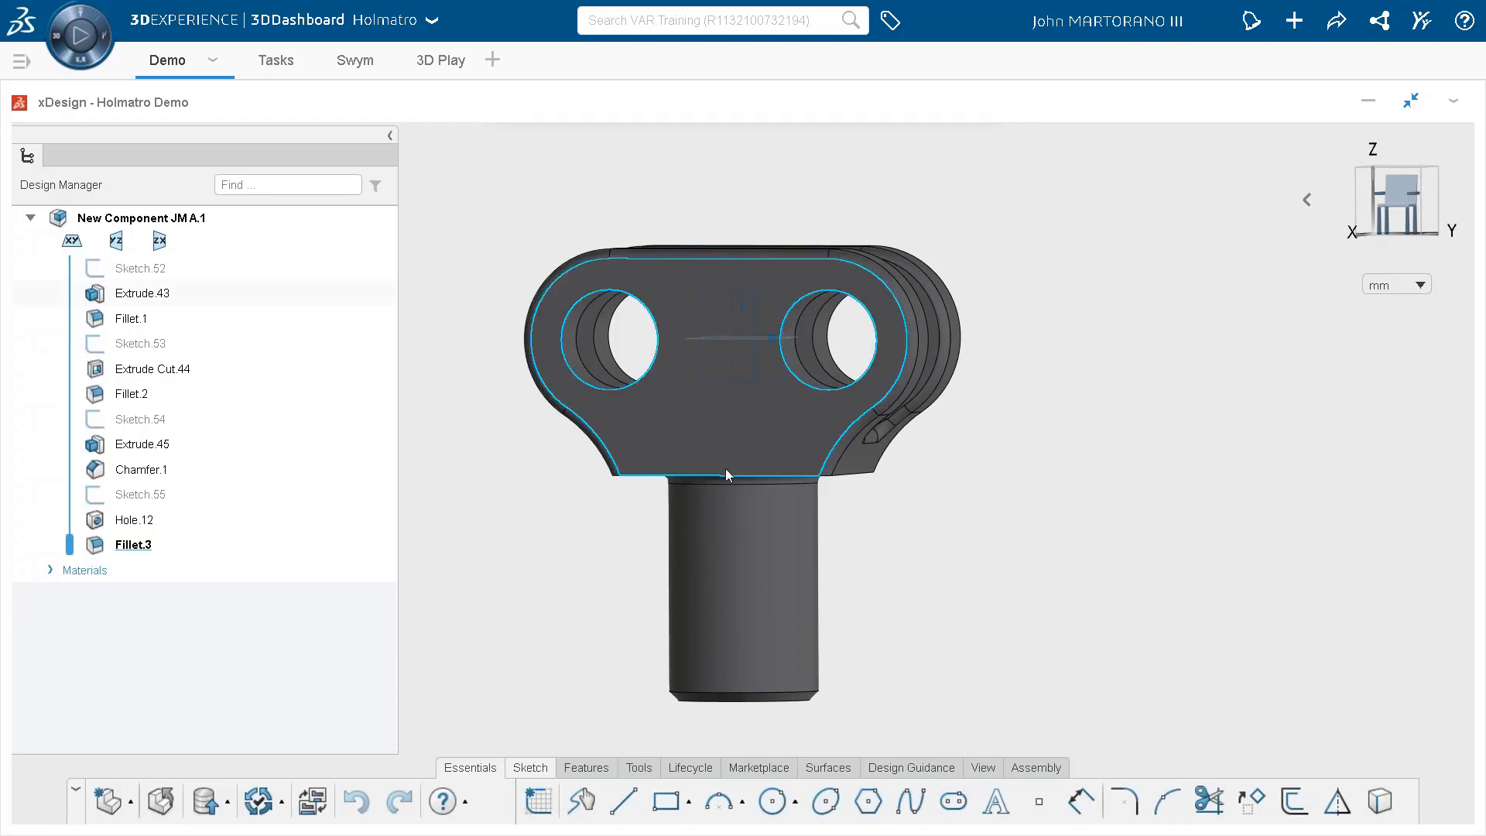
pyautogui.moveTo(775, 373); pyautogui.dragTo(759, 498, button='middle')
pyautogui.scroll(-2, 757, 504)
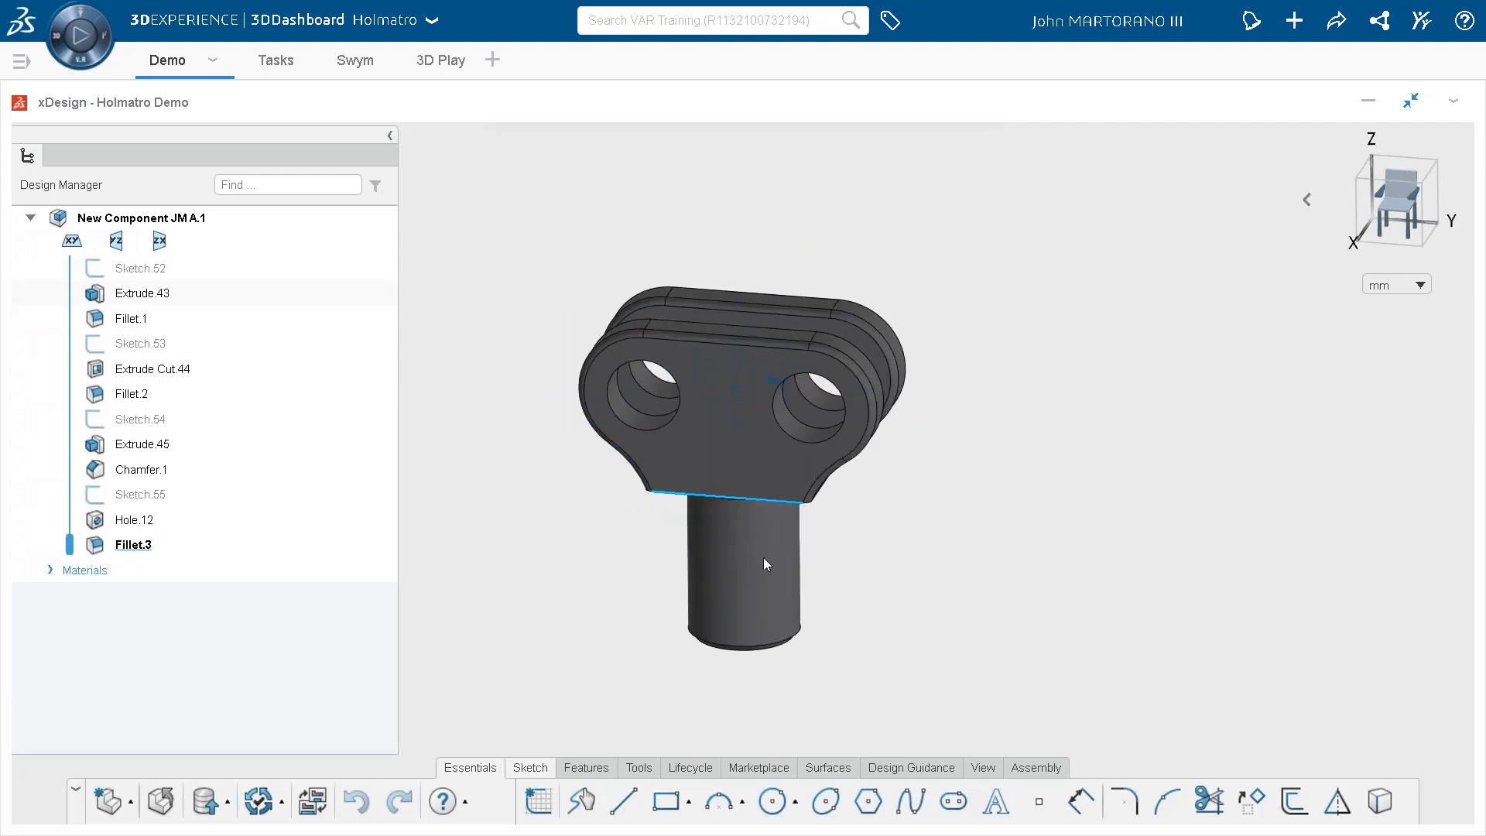
# Show the clevis component's revision history beside the model.
pyautogui.click(690, 768)
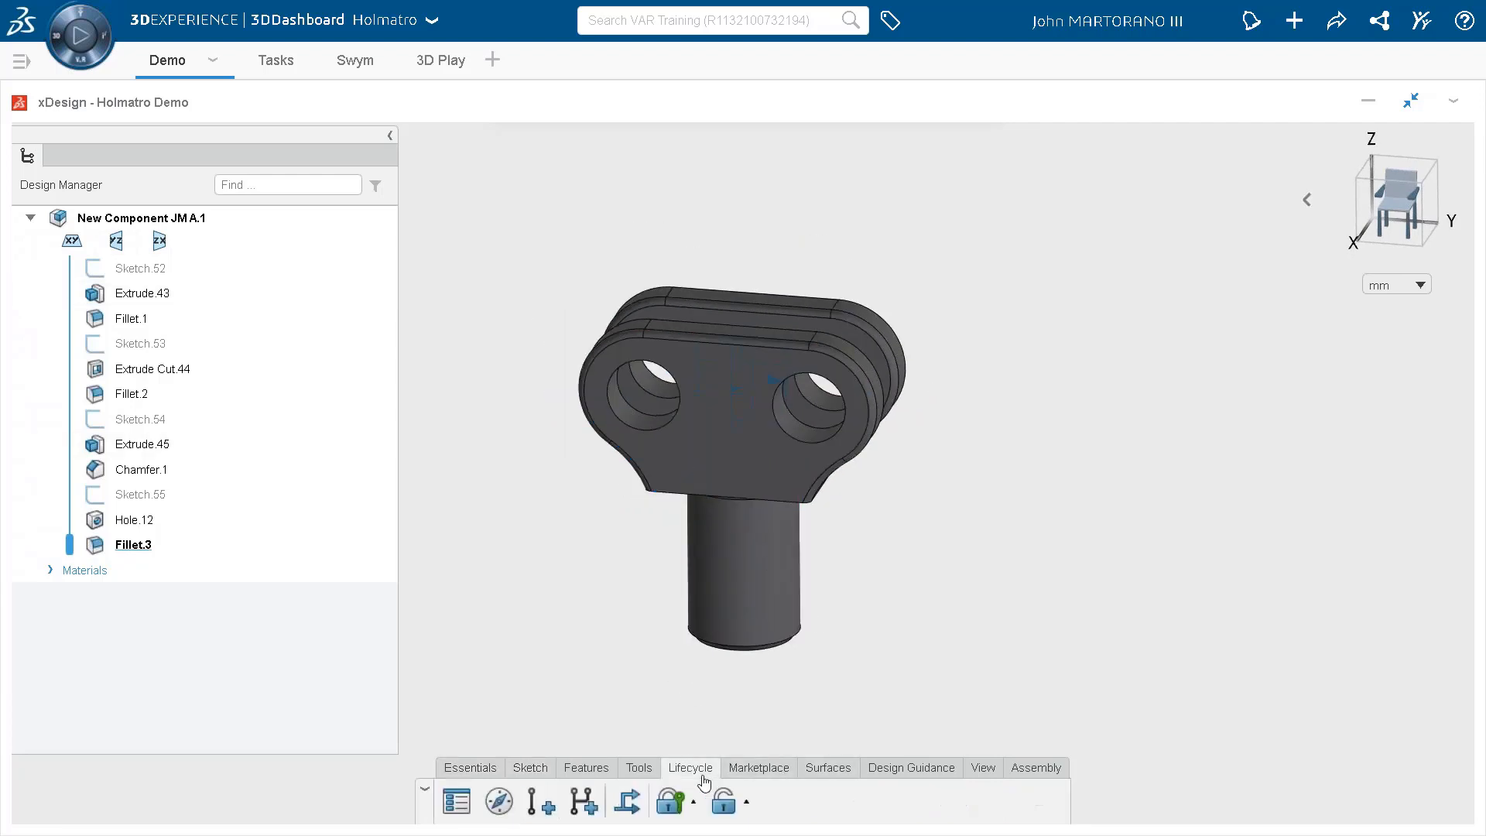
pyautogui.click(499, 802)
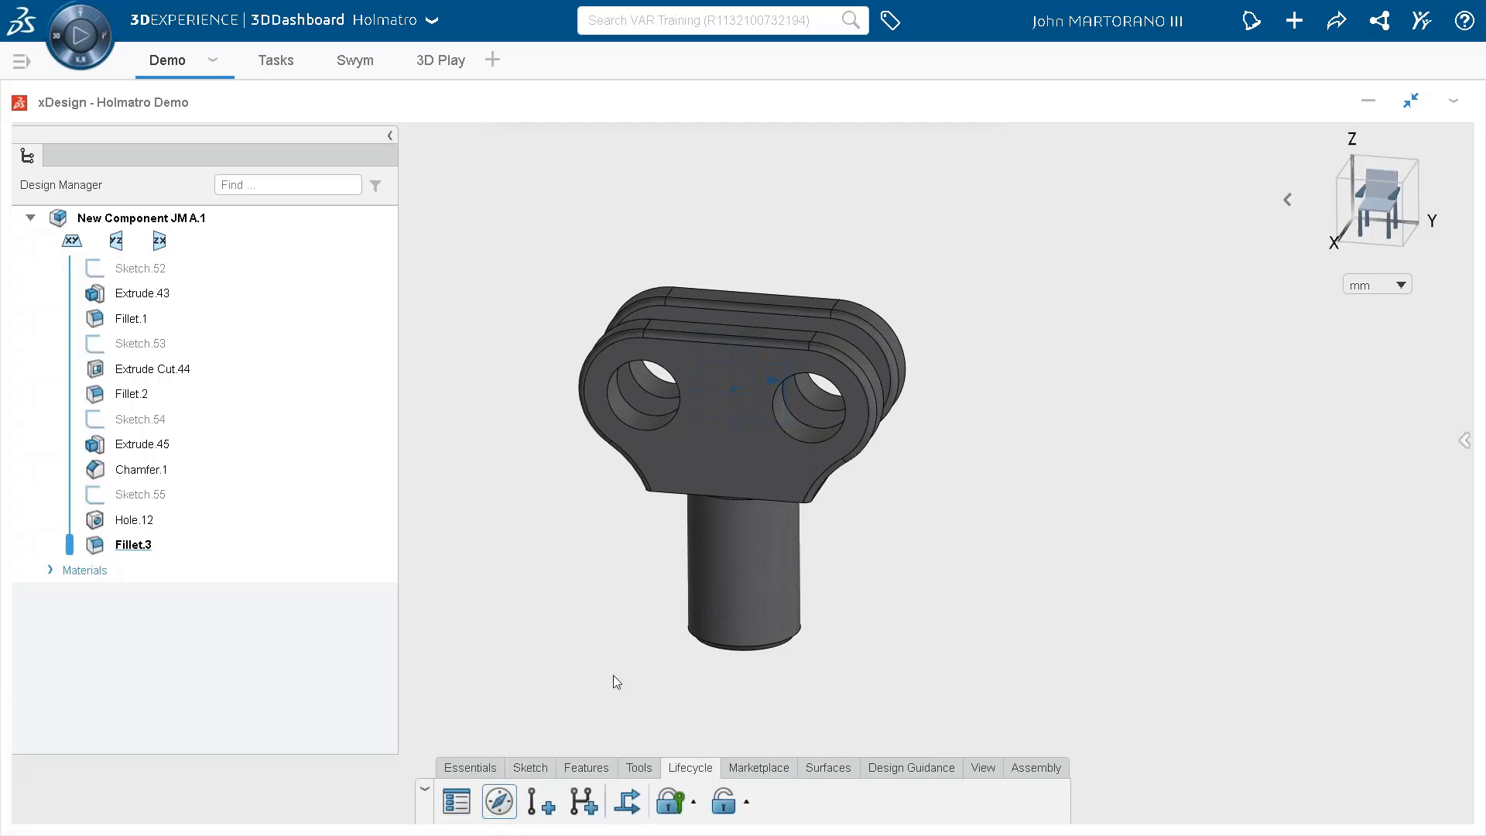
pyautogui.click(1465, 440)
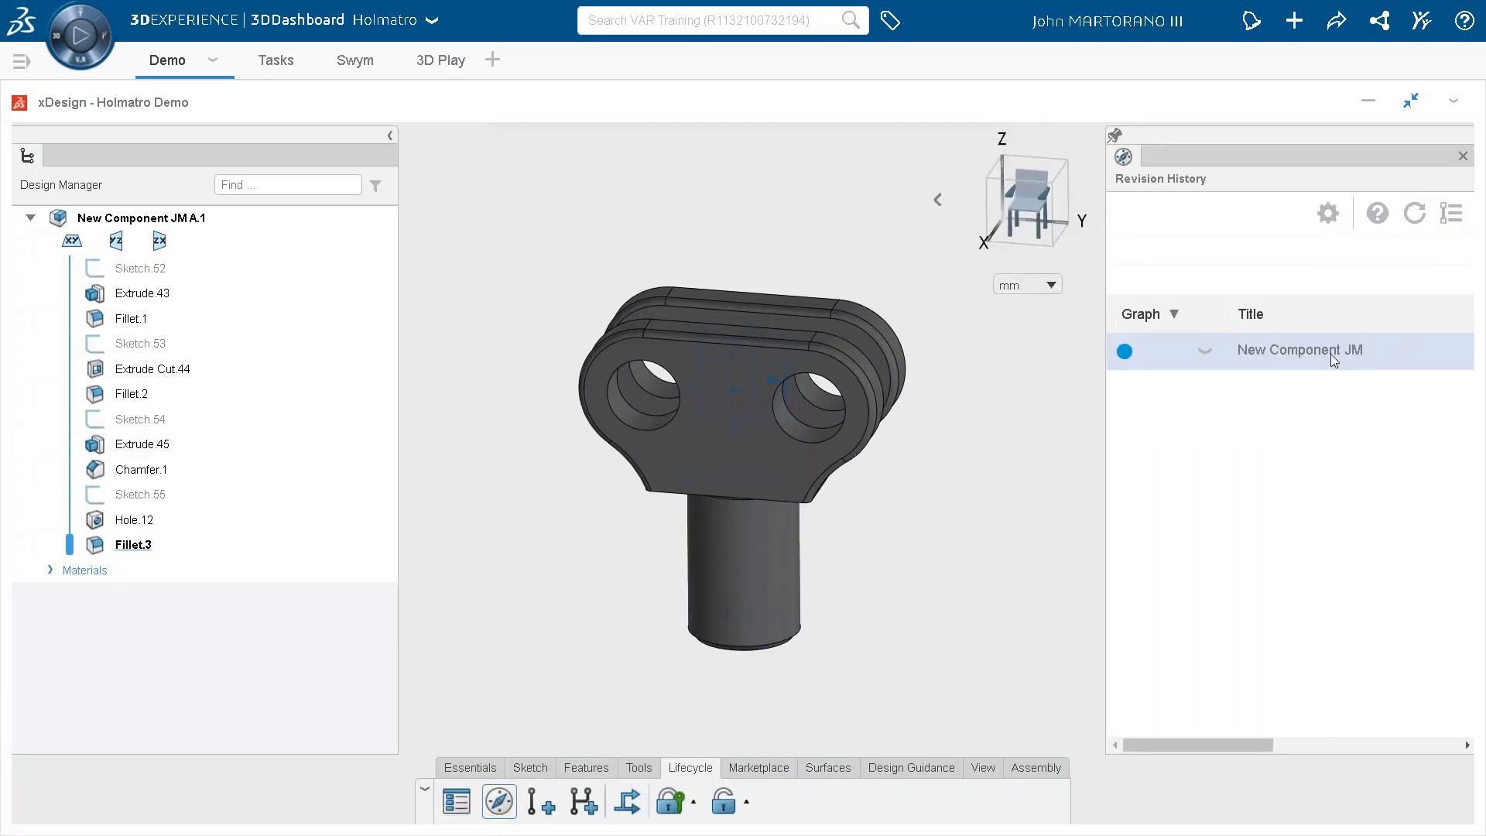
# Add New Component JM from the revision history as a deliverable of "Ideate for Webinar Episode 7", save, and mark the task complete.
pyautogui.moveTo(388, 222); pyautogui.dragTo(281, 63)
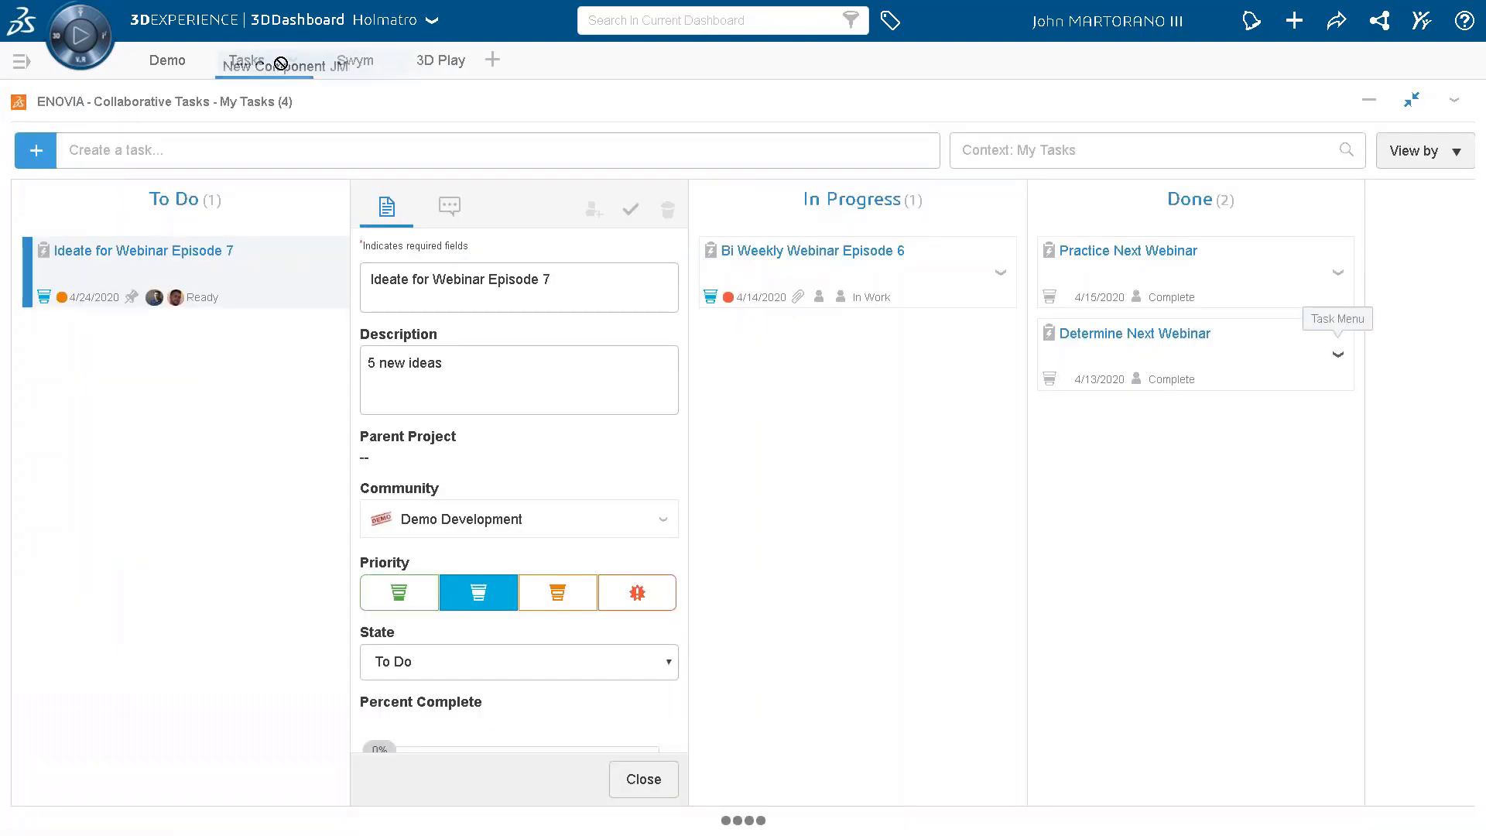
pyautogui.moveTo(281, 63)
pyautogui.mouseDown()
pyautogui.moveTo(304, 101)
pyautogui.moveTo(293, 68)
pyautogui.mouseUp()
pyautogui.scroll(-8, 561, 645)
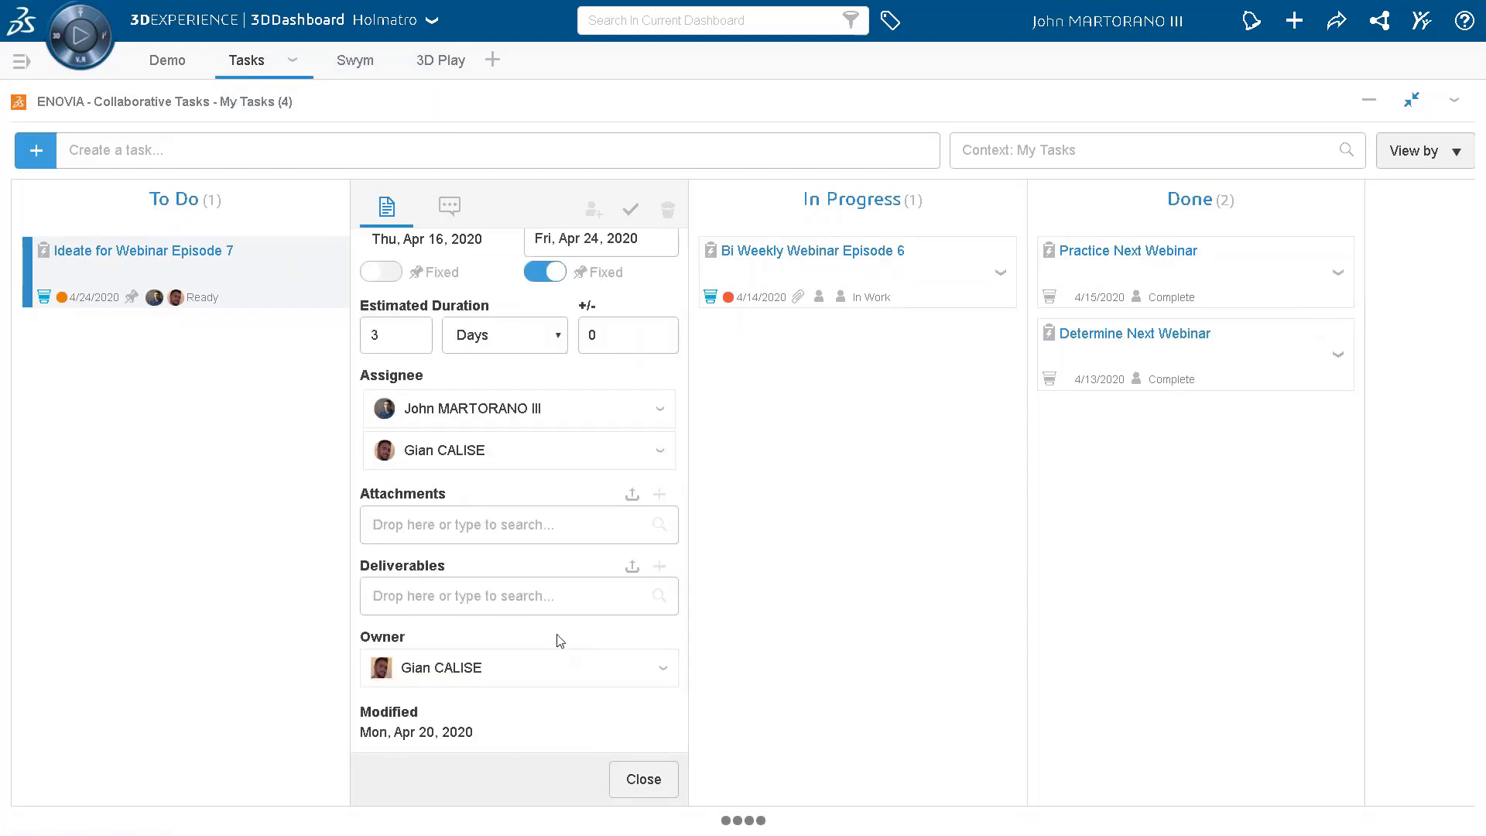
pyautogui.click(194, 60)
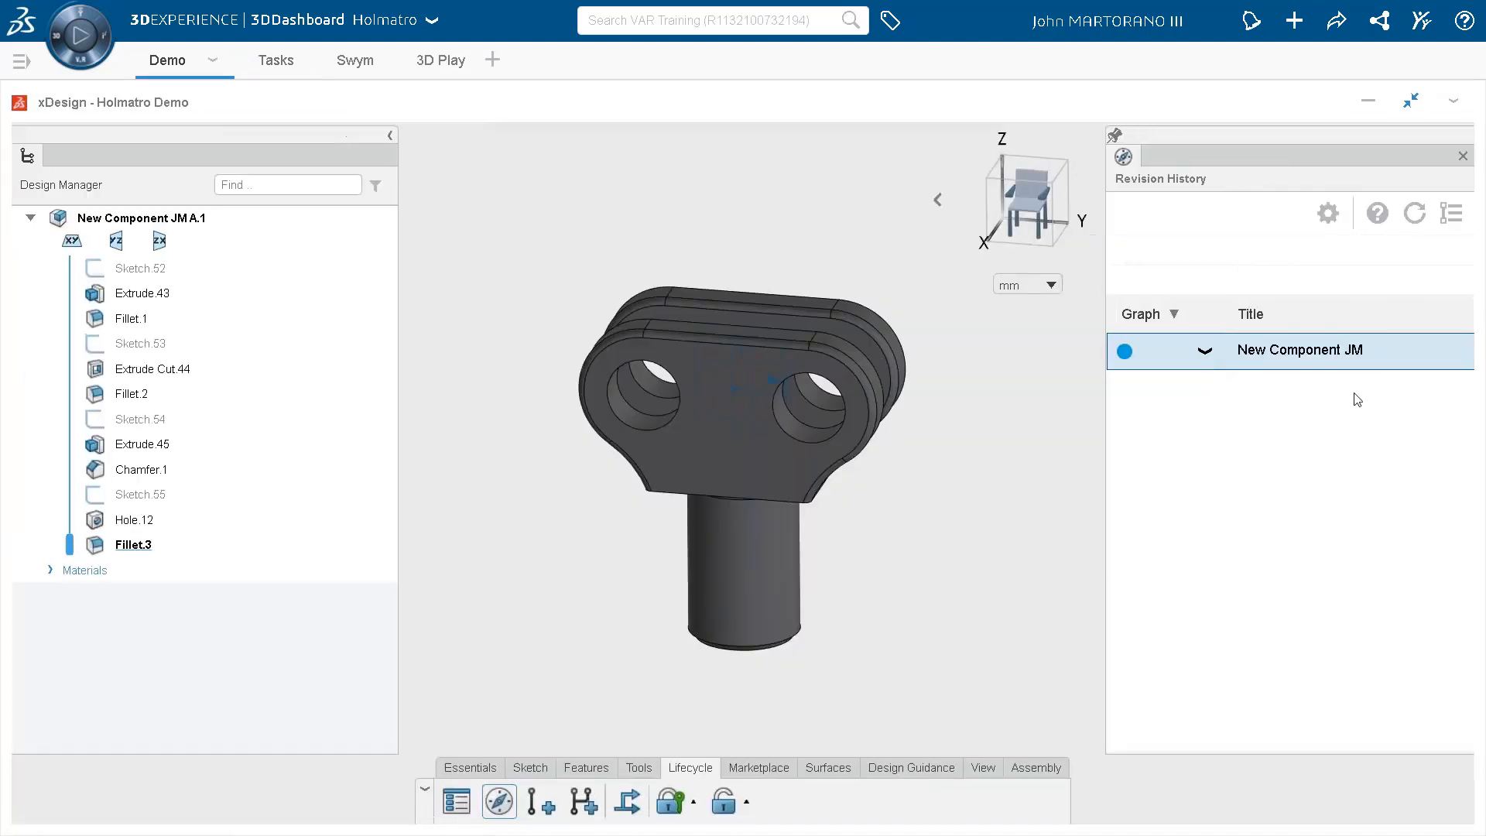
pyautogui.moveTo(1257, 353); pyautogui.dragTo(577, 588)
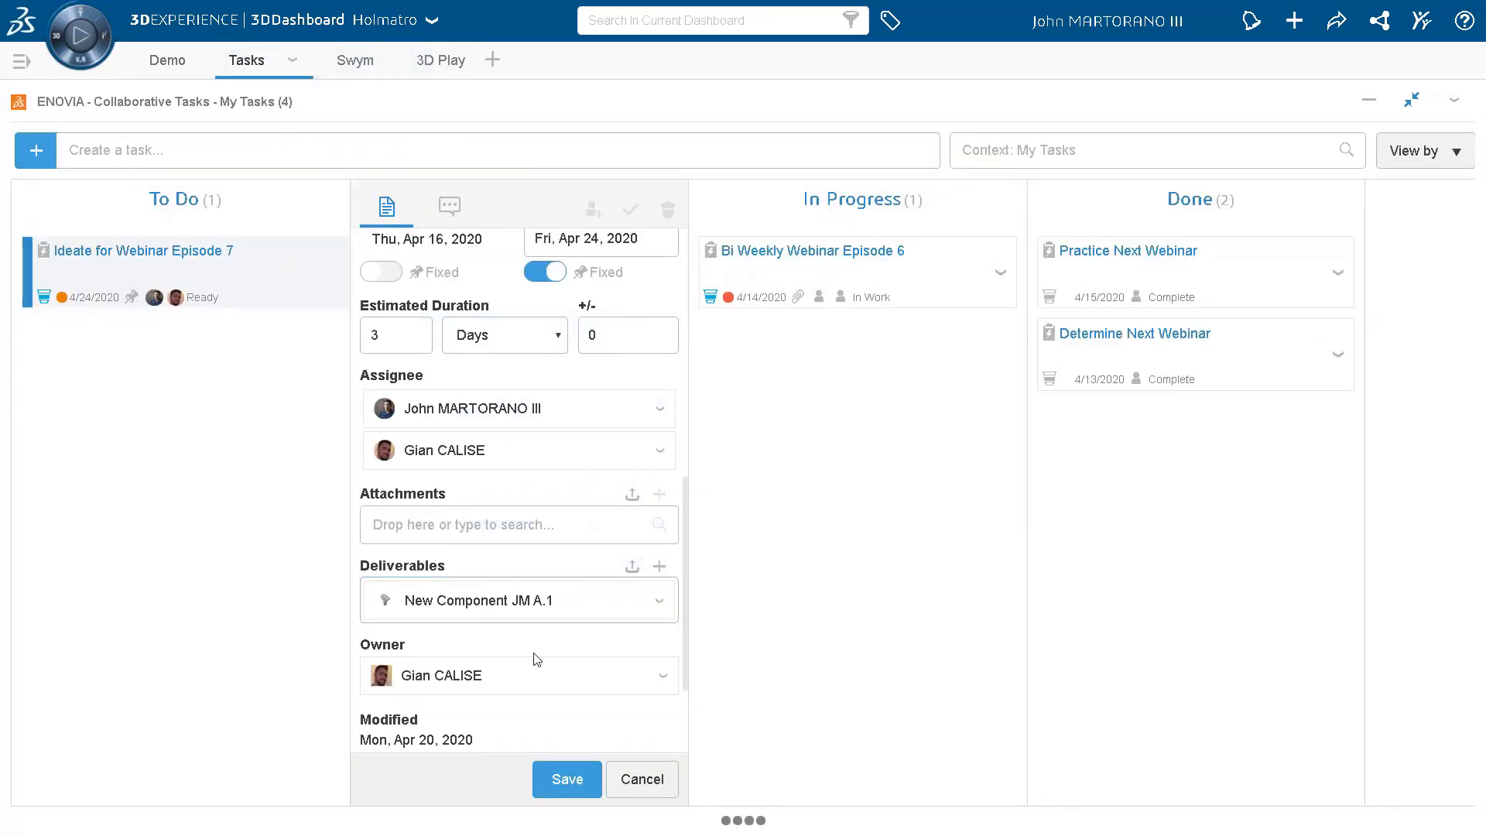
pyautogui.click(573, 776)
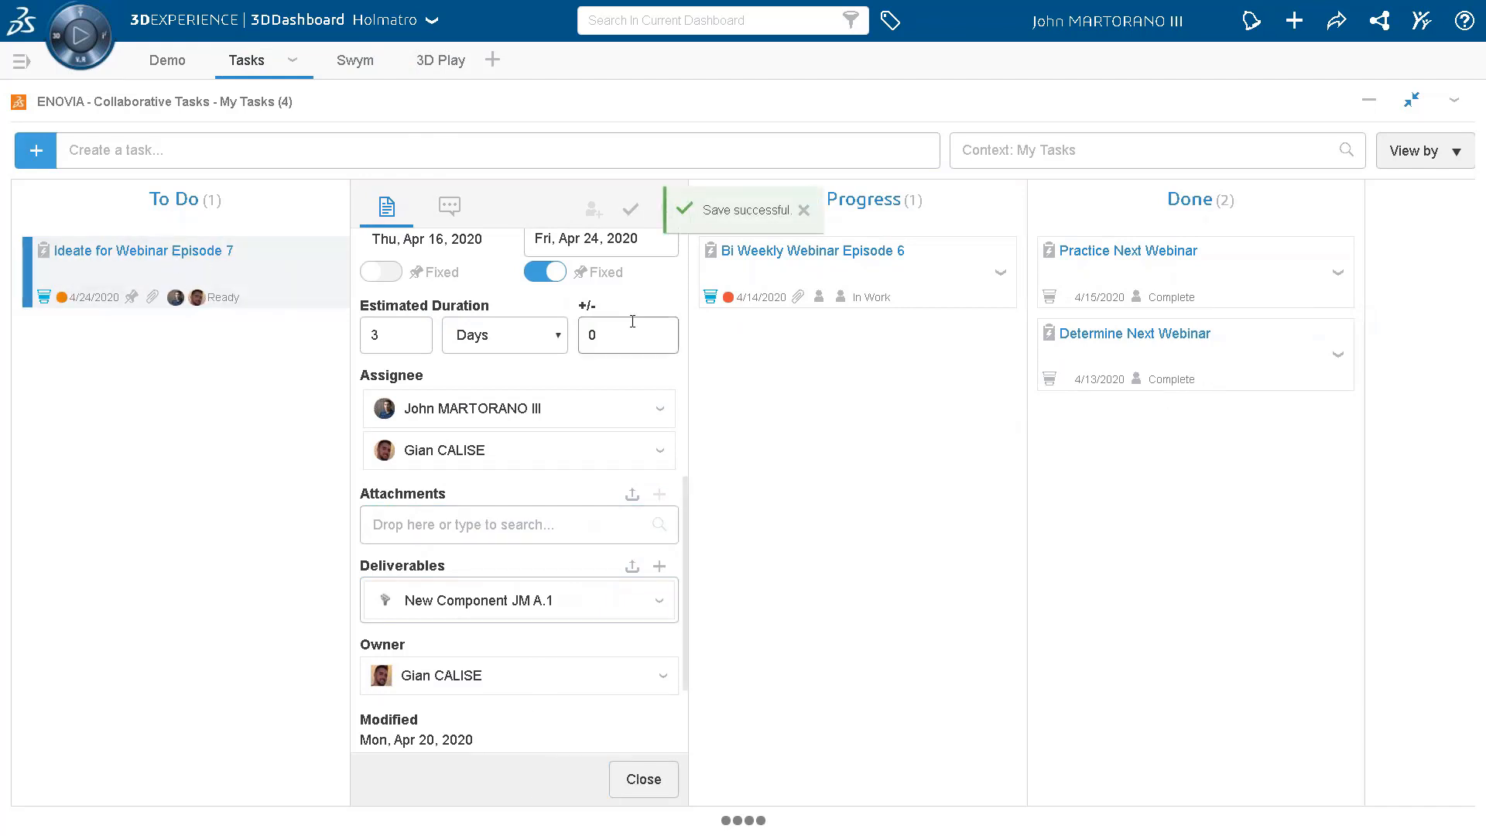
pyautogui.click(631, 211)
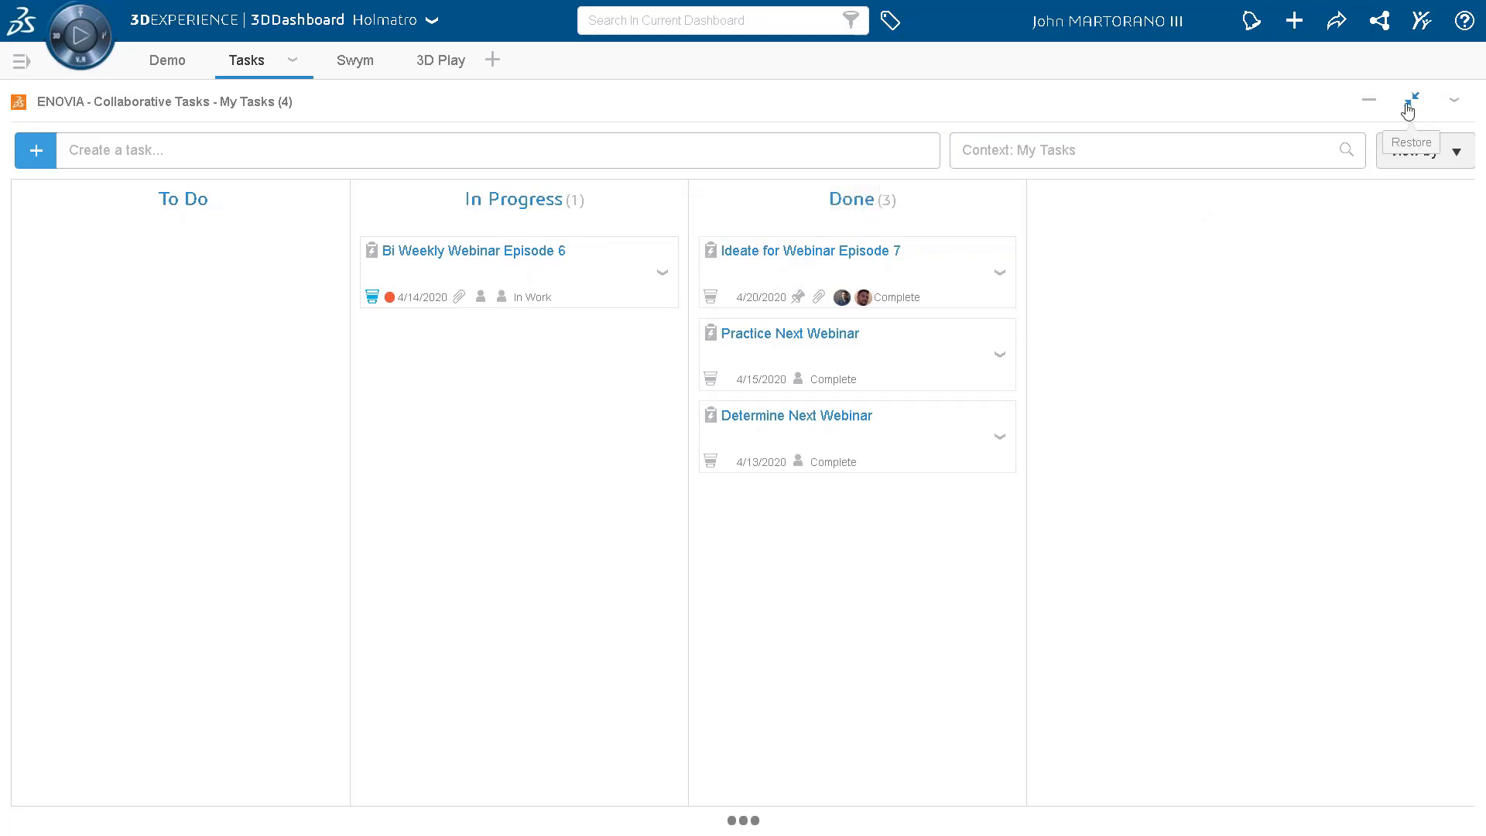
# Return to the Demo dashboard and examine the finished clevis model.
pyautogui.click(159, 64)
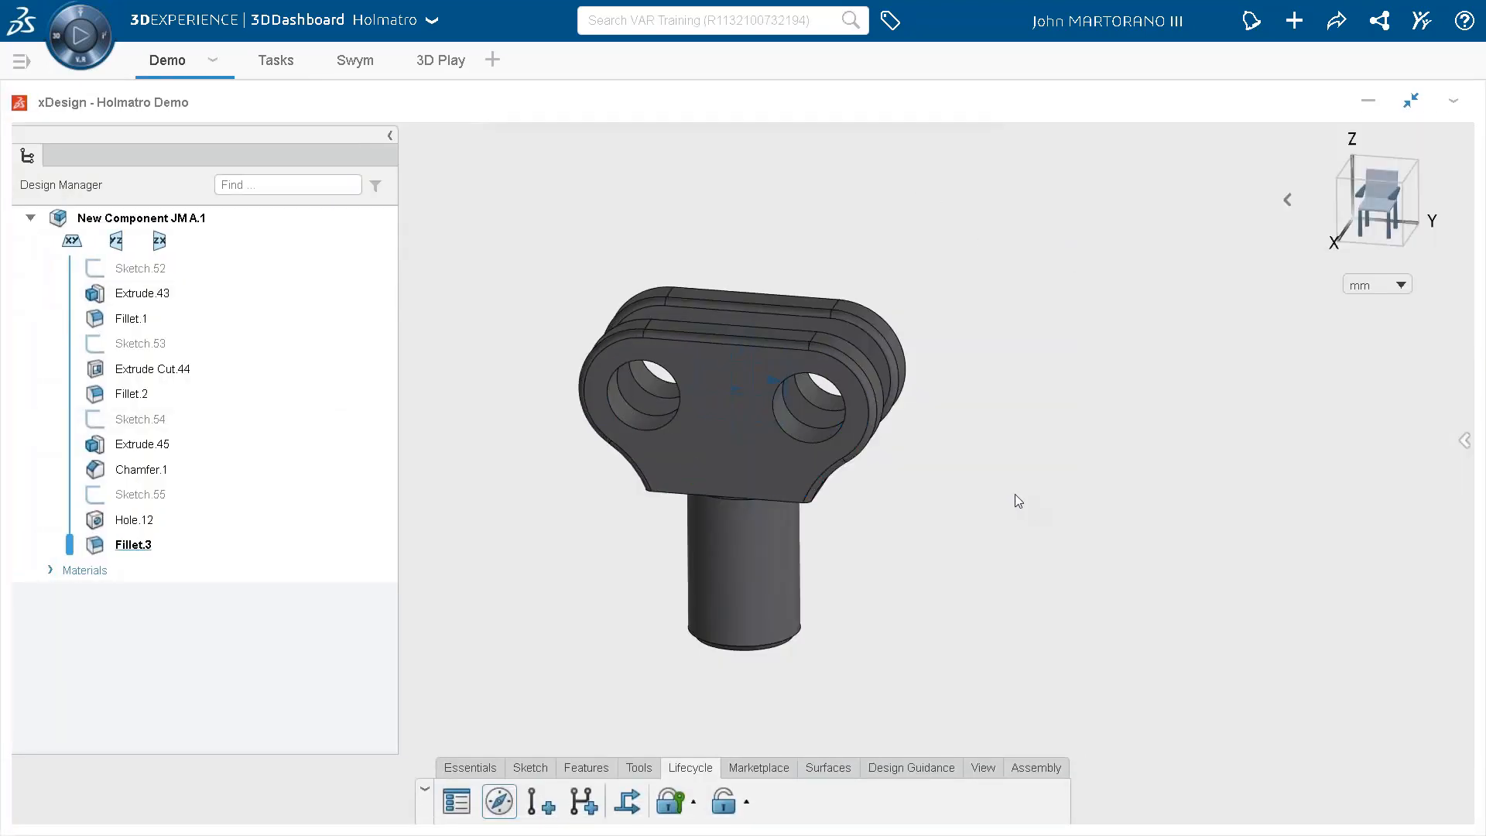
pyautogui.moveTo(1016, 494); pyautogui.dragTo(959, 480, button='middle')
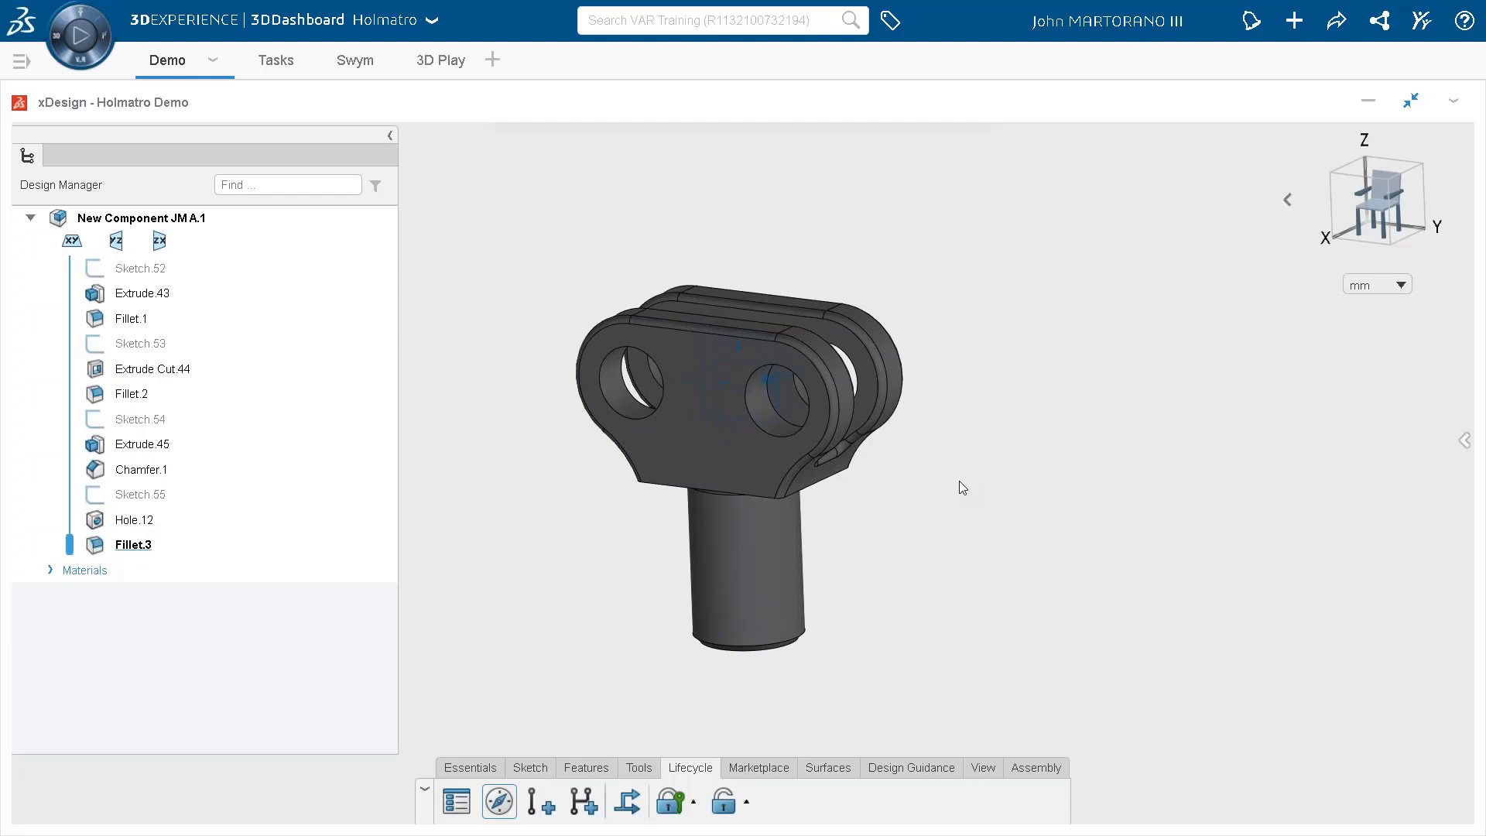
pyautogui.moveTo(926, 377); pyautogui.dragTo(1087, 439, button='middle')
pyautogui.scroll(2, 867, 488)
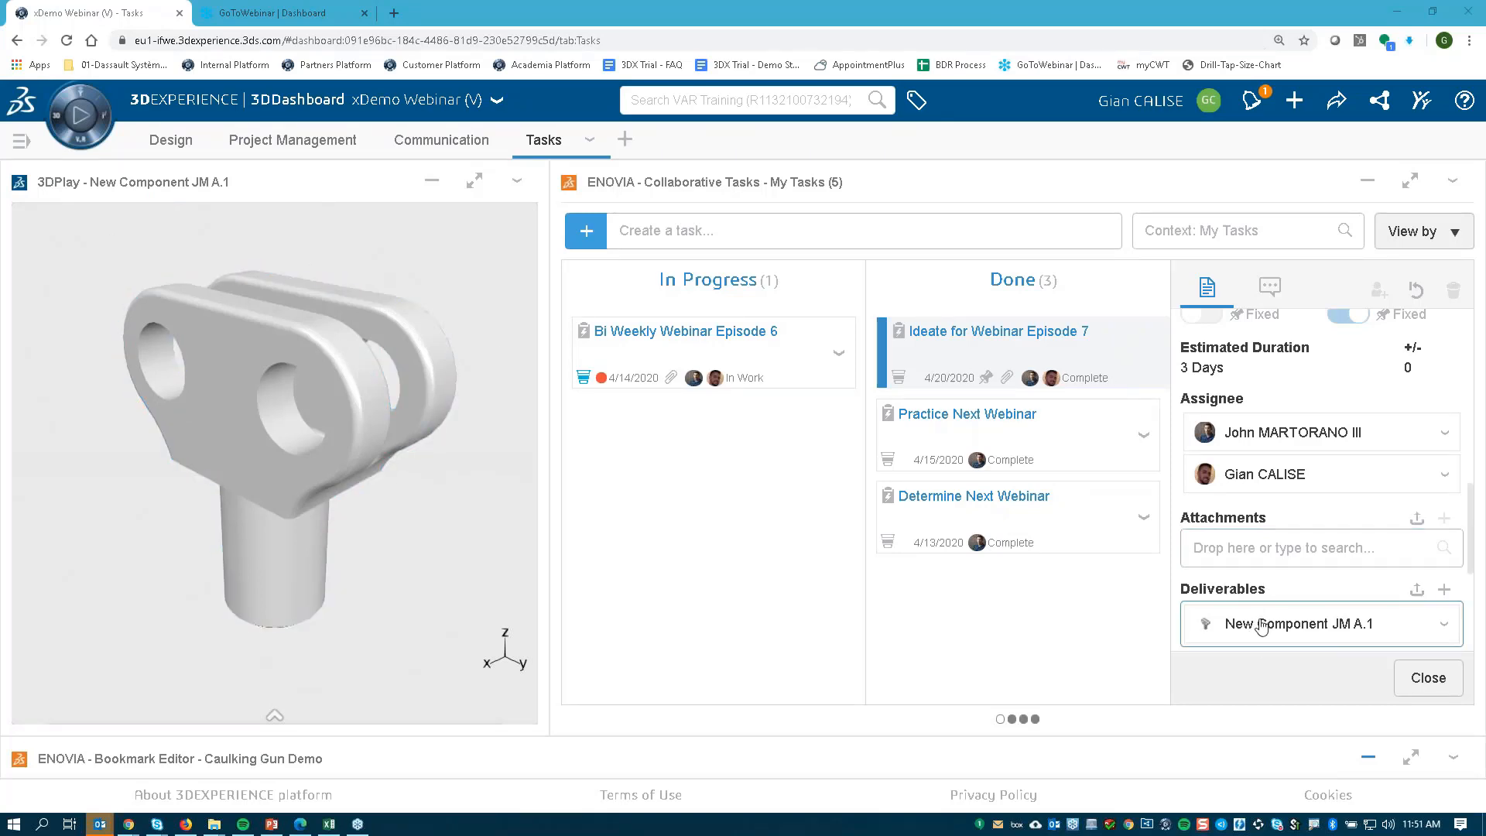
# Load the completed task's New Component JM A.1 deliverable into 3DPlay, dismiss the notice, and maximize the viewer in full screen.
pyautogui.moveTo(1262, 626); pyautogui.dragTo(387, 287)
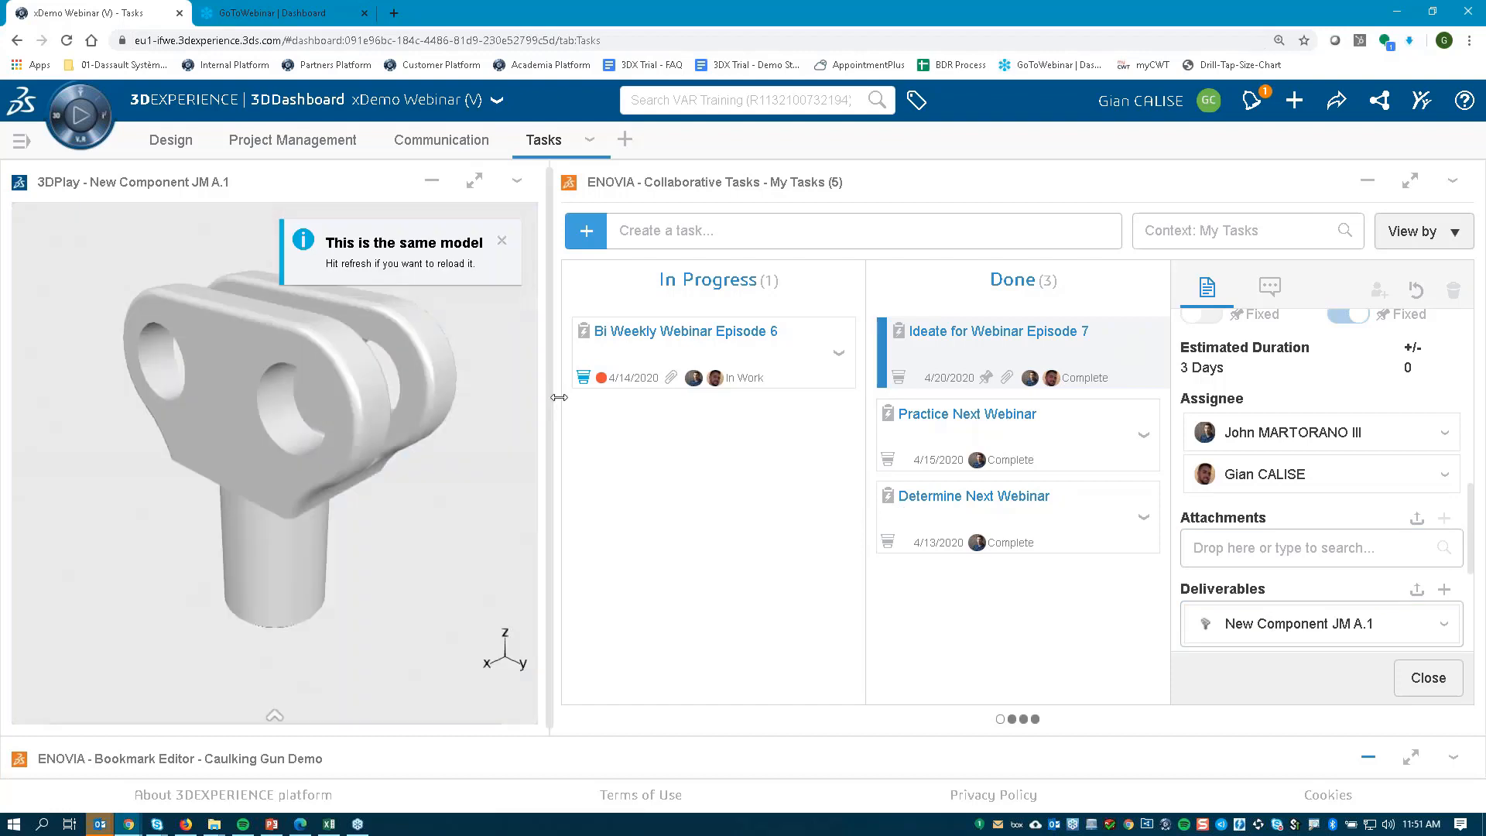
pyautogui.click(502, 240)
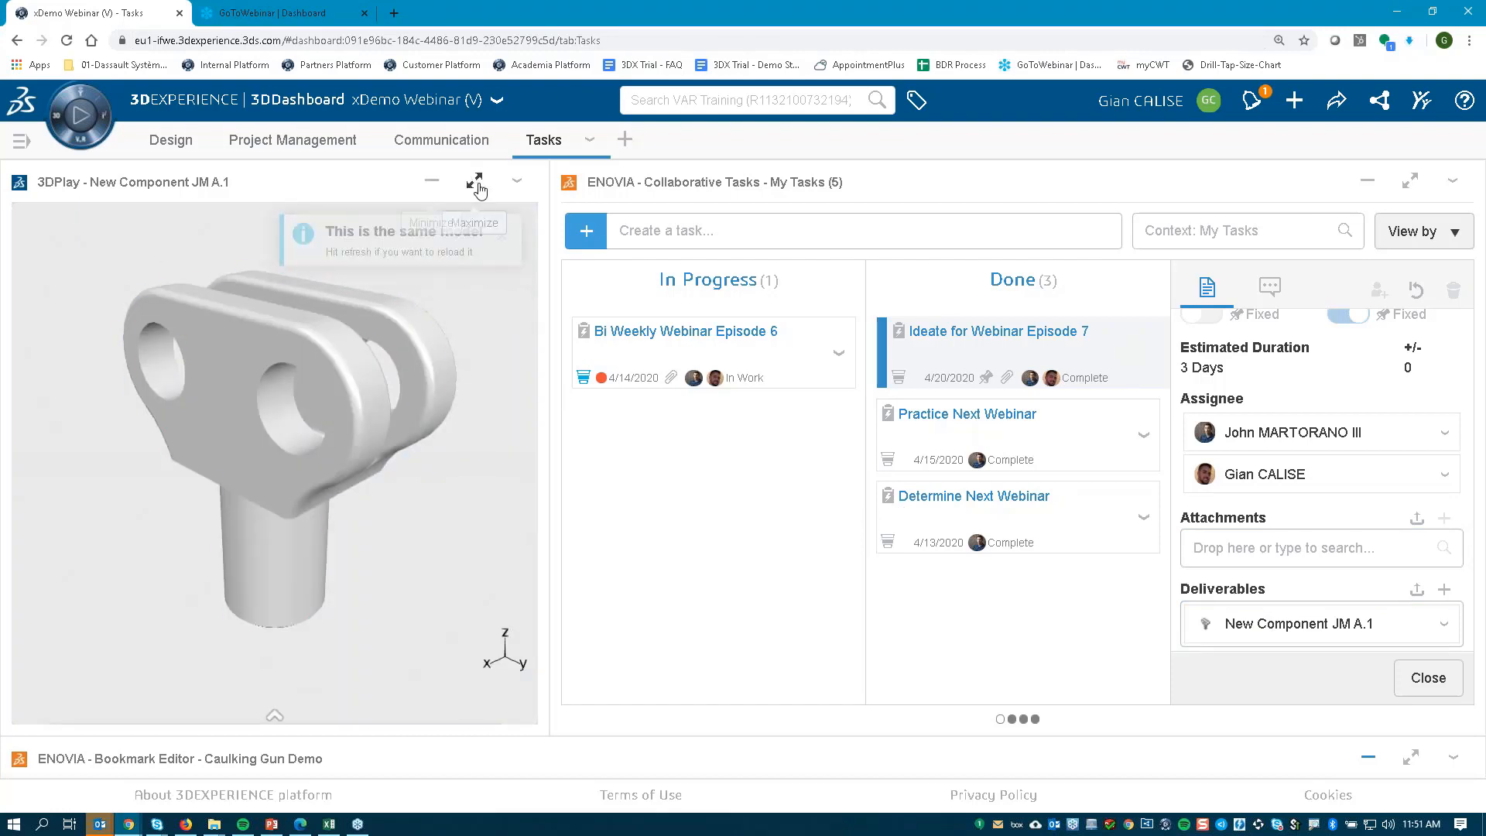
pyautogui.click(474, 183)
pyautogui.press('F11')
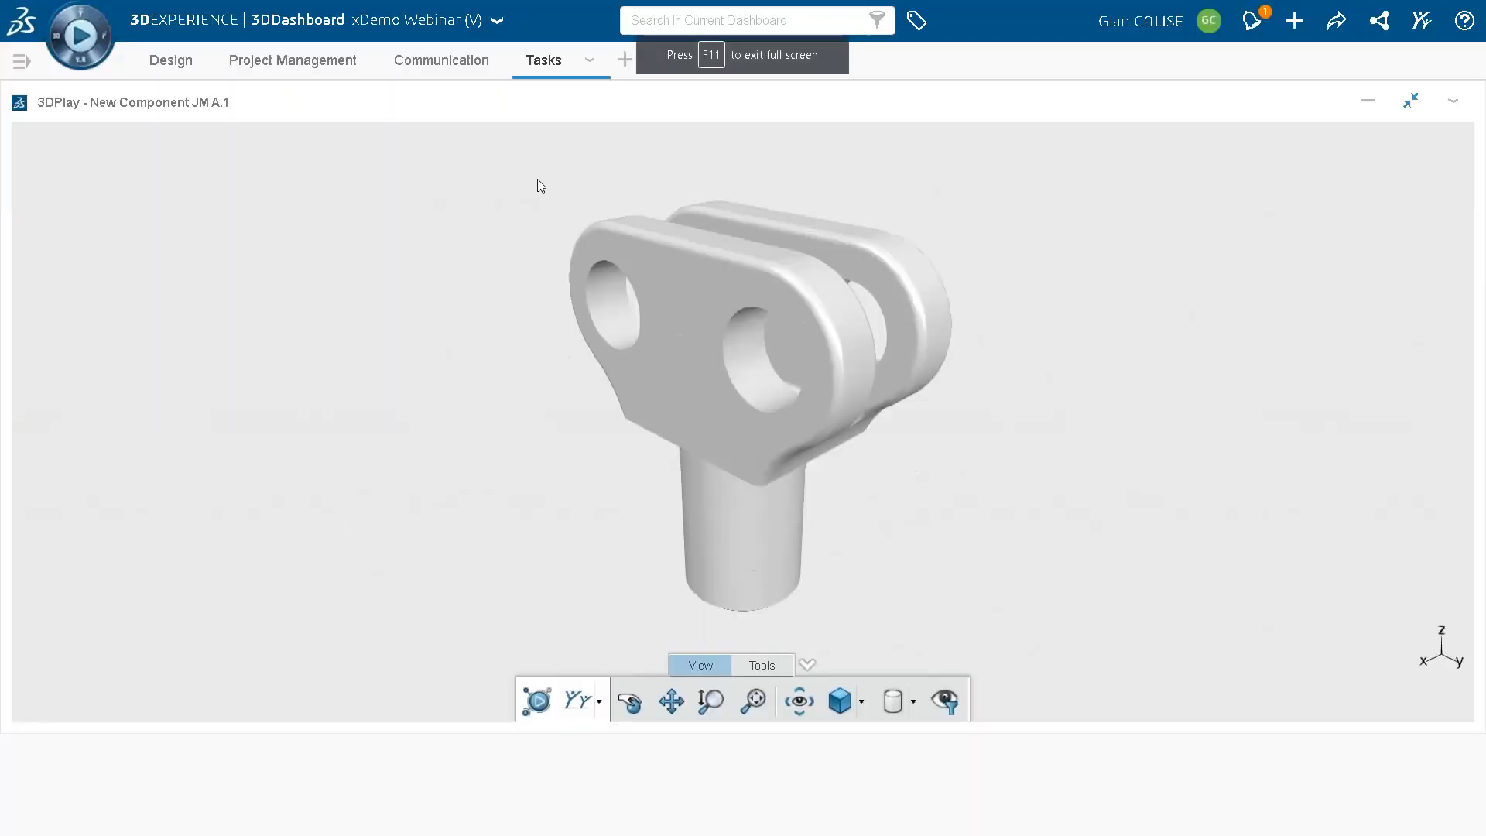
# Draw a red freehand rectangular markup around the lower part of the clevis shank in a front view.
pyautogui.moveTo(760, 498); pyautogui.dragTo(1072, 474)
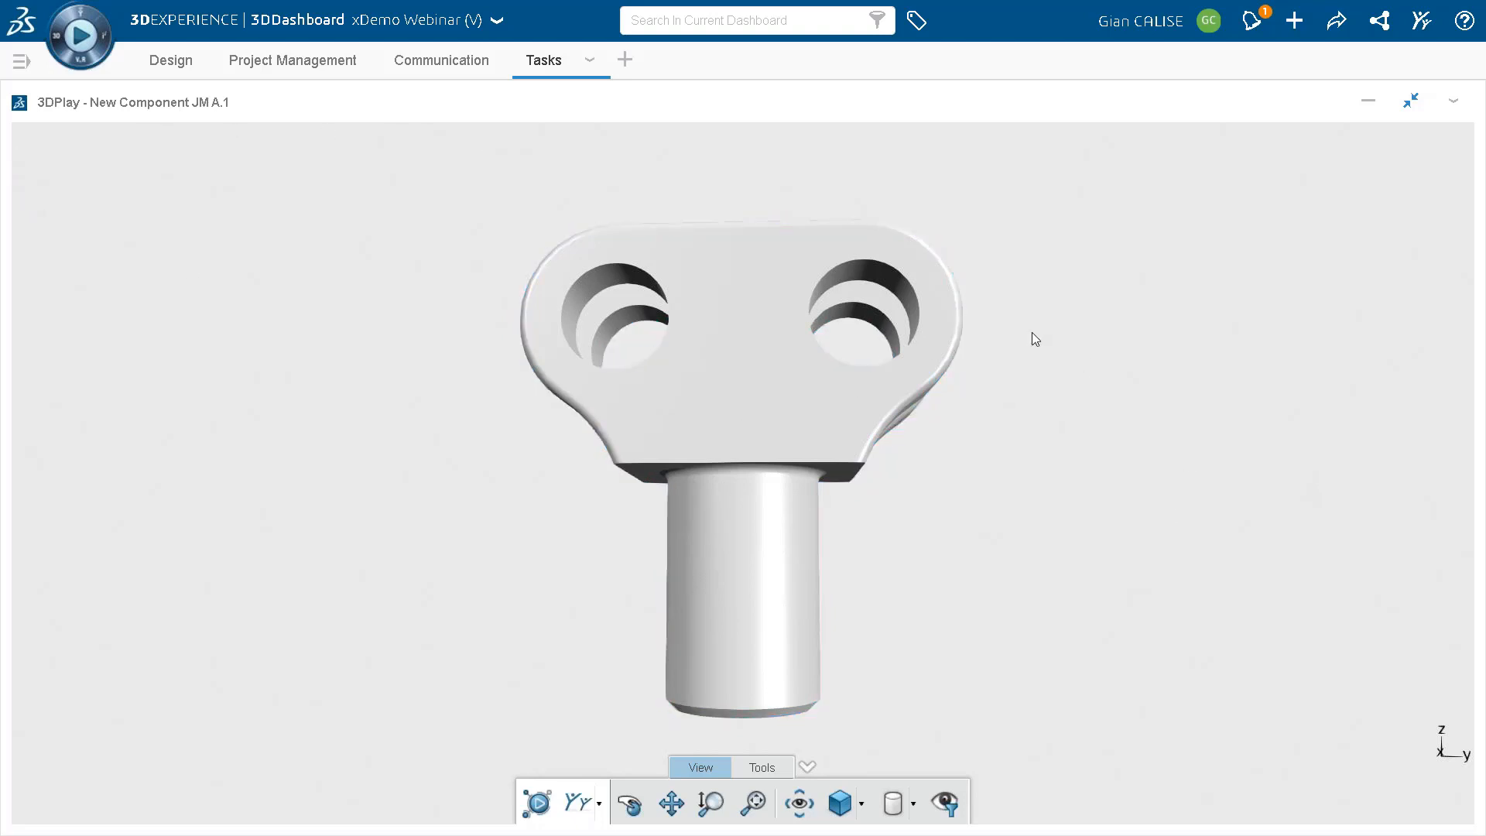
pyautogui.moveTo(1016, 360); pyautogui.dragTo(1009, 462, button='middle')
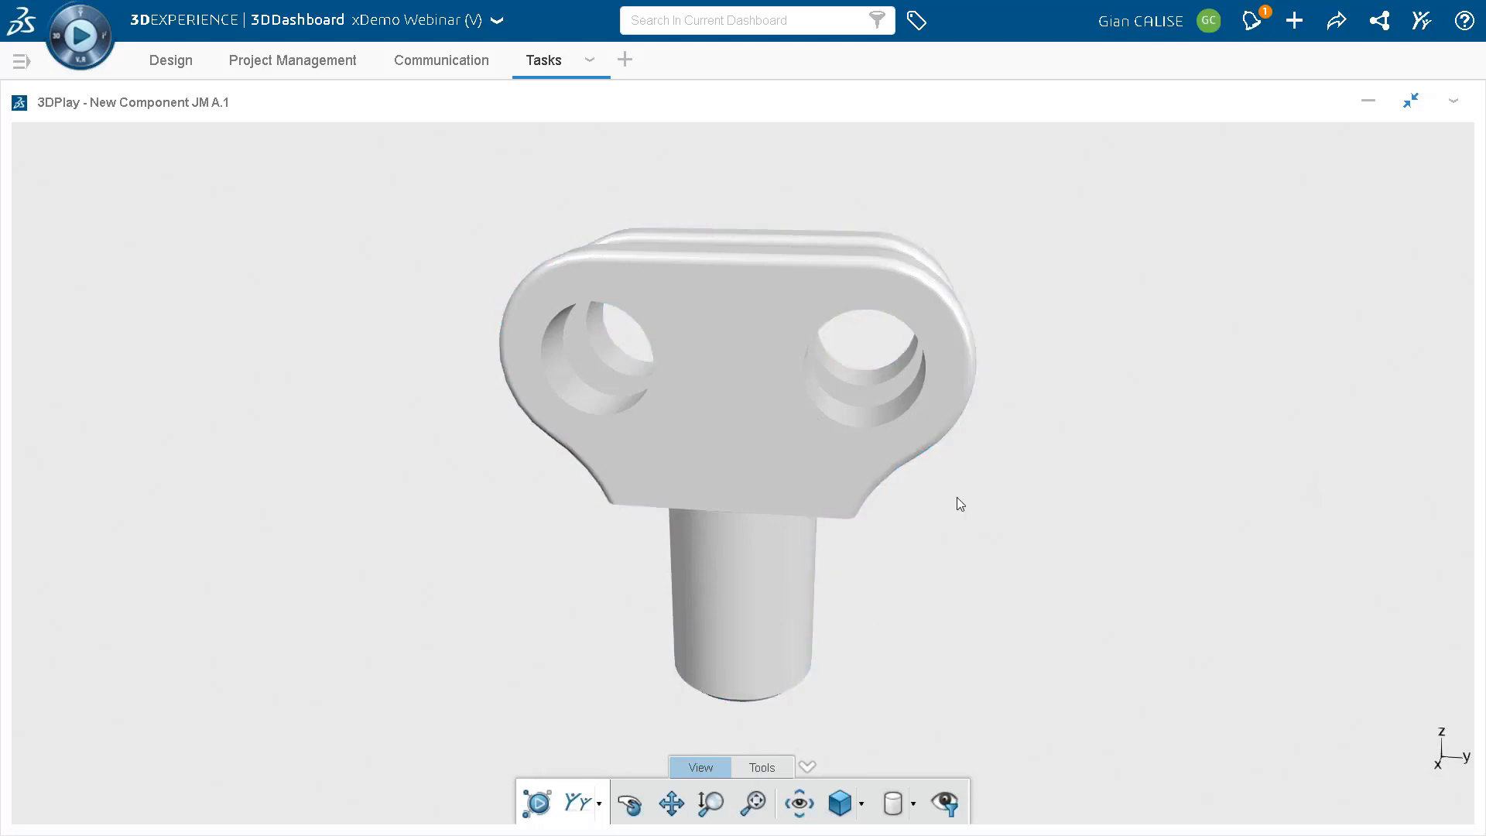
pyautogui.moveTo(907, 575); pyautogui.dragTo(929, 581, button='middle')
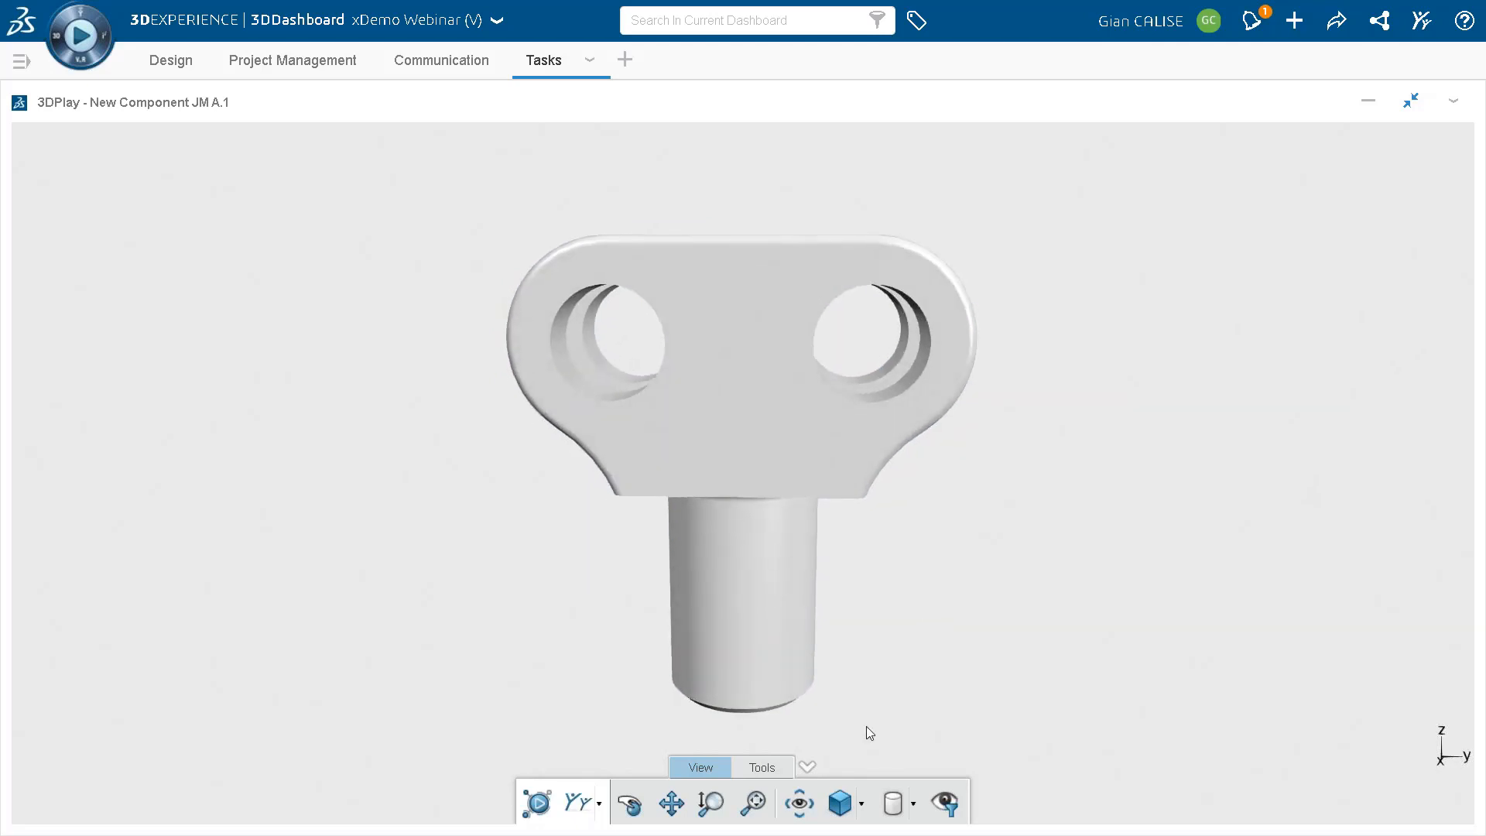
pyautogui.click(754, 773)
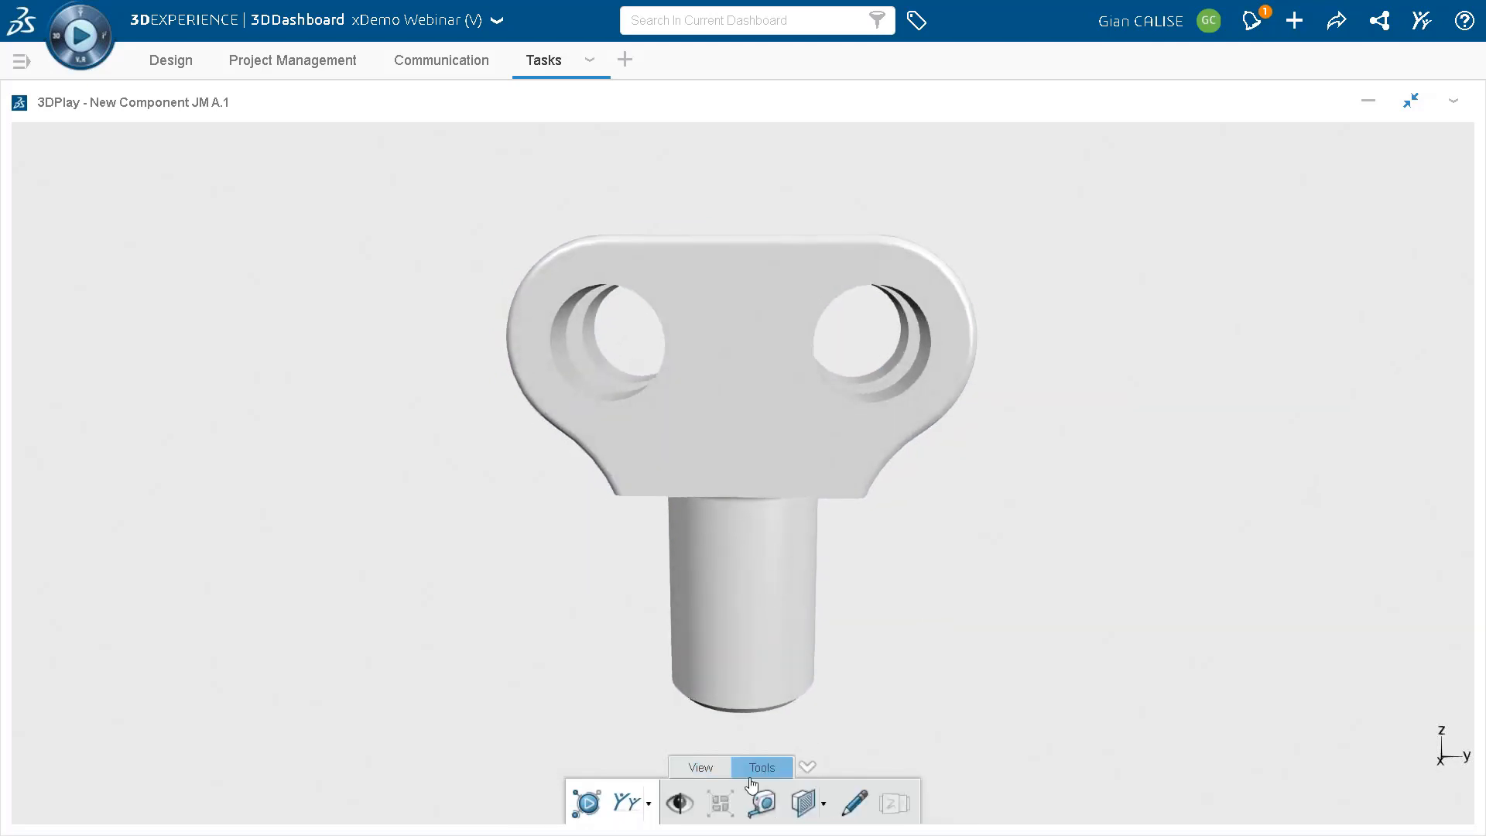
pyautogui.click(854, 807)
pyautogui.moveTo(849, 656)
pyautogui.mouseDown()
pyautogui.moveTo(760, 677)
pyautogui.moveTo(633, 658)
pyautogui.moveTo(637, 633)
pyautogui.moveTo(859, 638)
pyautogui.moveTo(849, 664)
pyautogui.mouseUp()
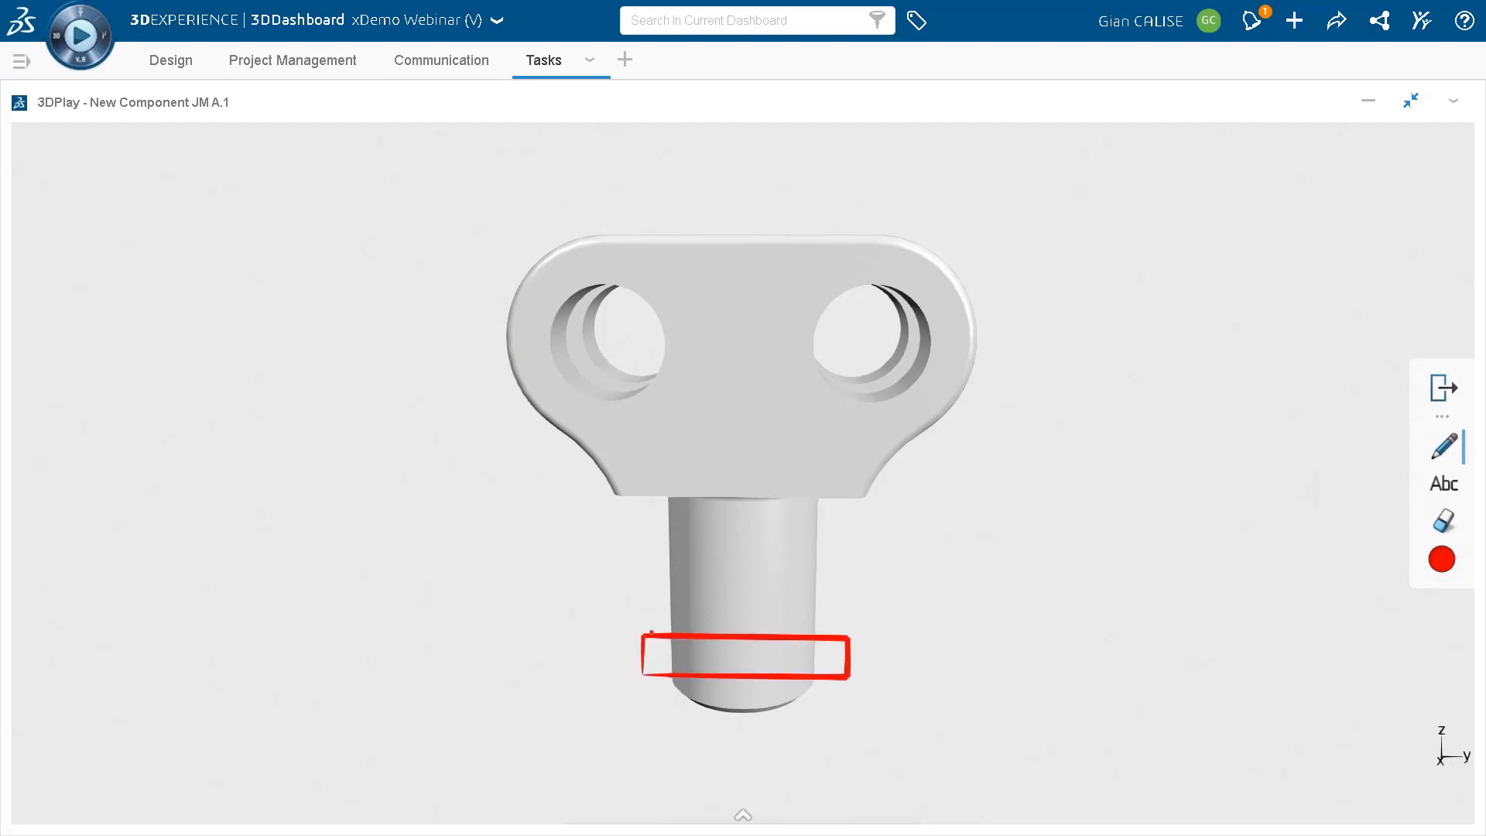
# Add the red text markup "Groove for retaining ring" just above the rectangular markup on the clevis shank.
pyautogui.click(1443, 484)
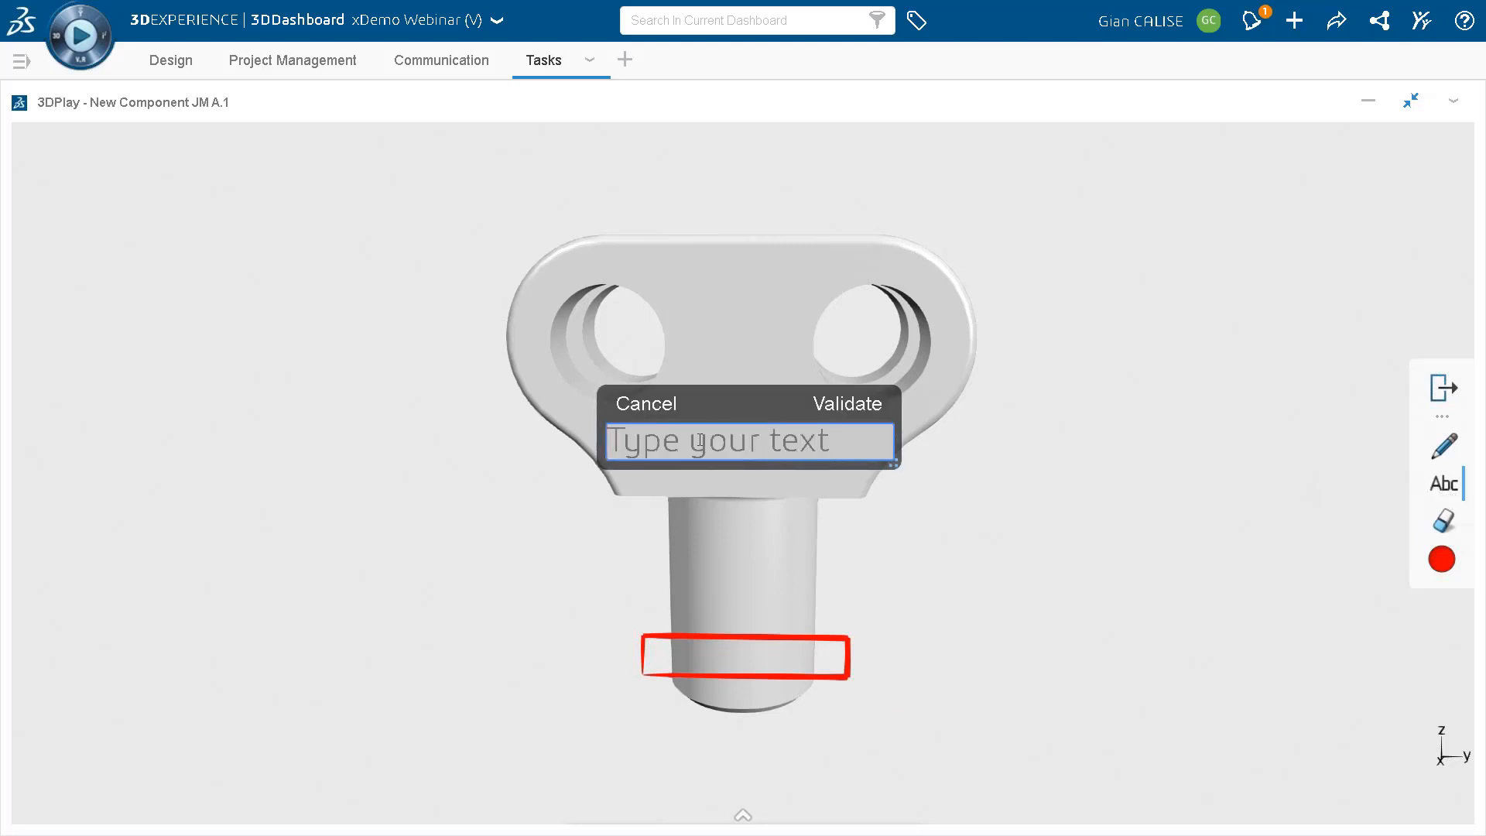
pyautogui.write('G')
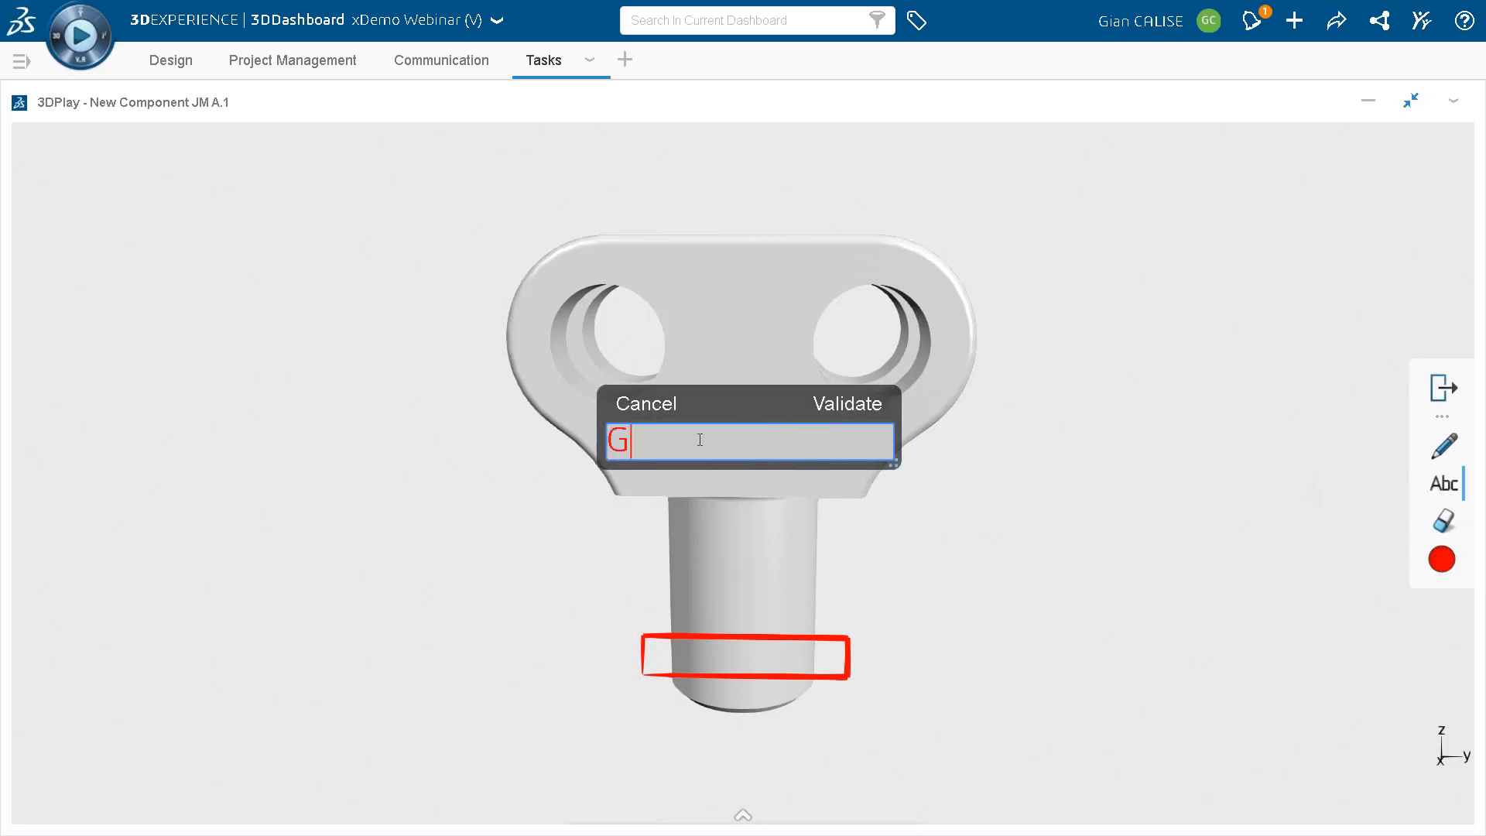
pyautogui.write('roove for ')
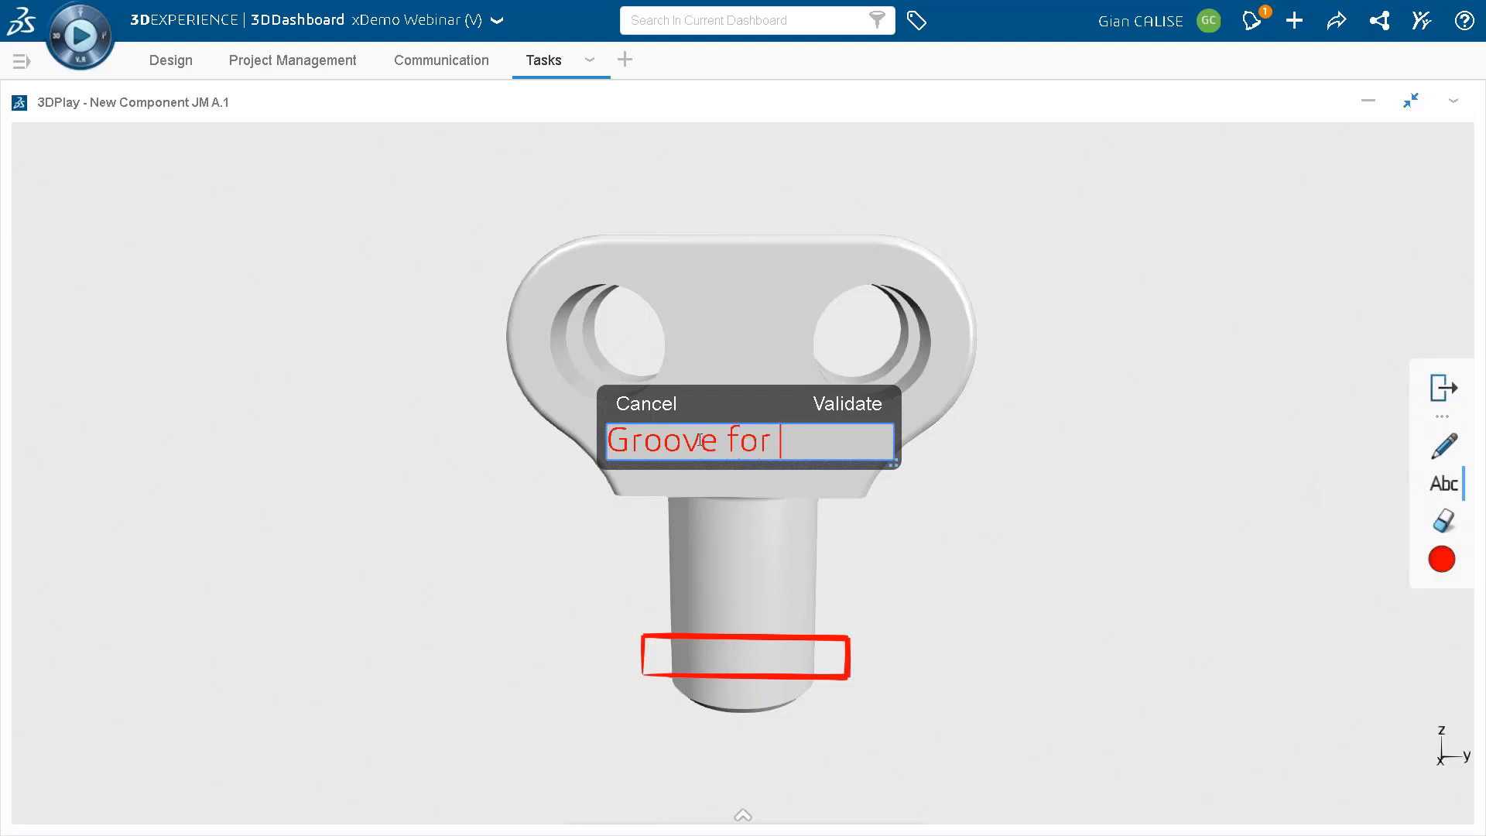
pyautogui.write('retaining ring')
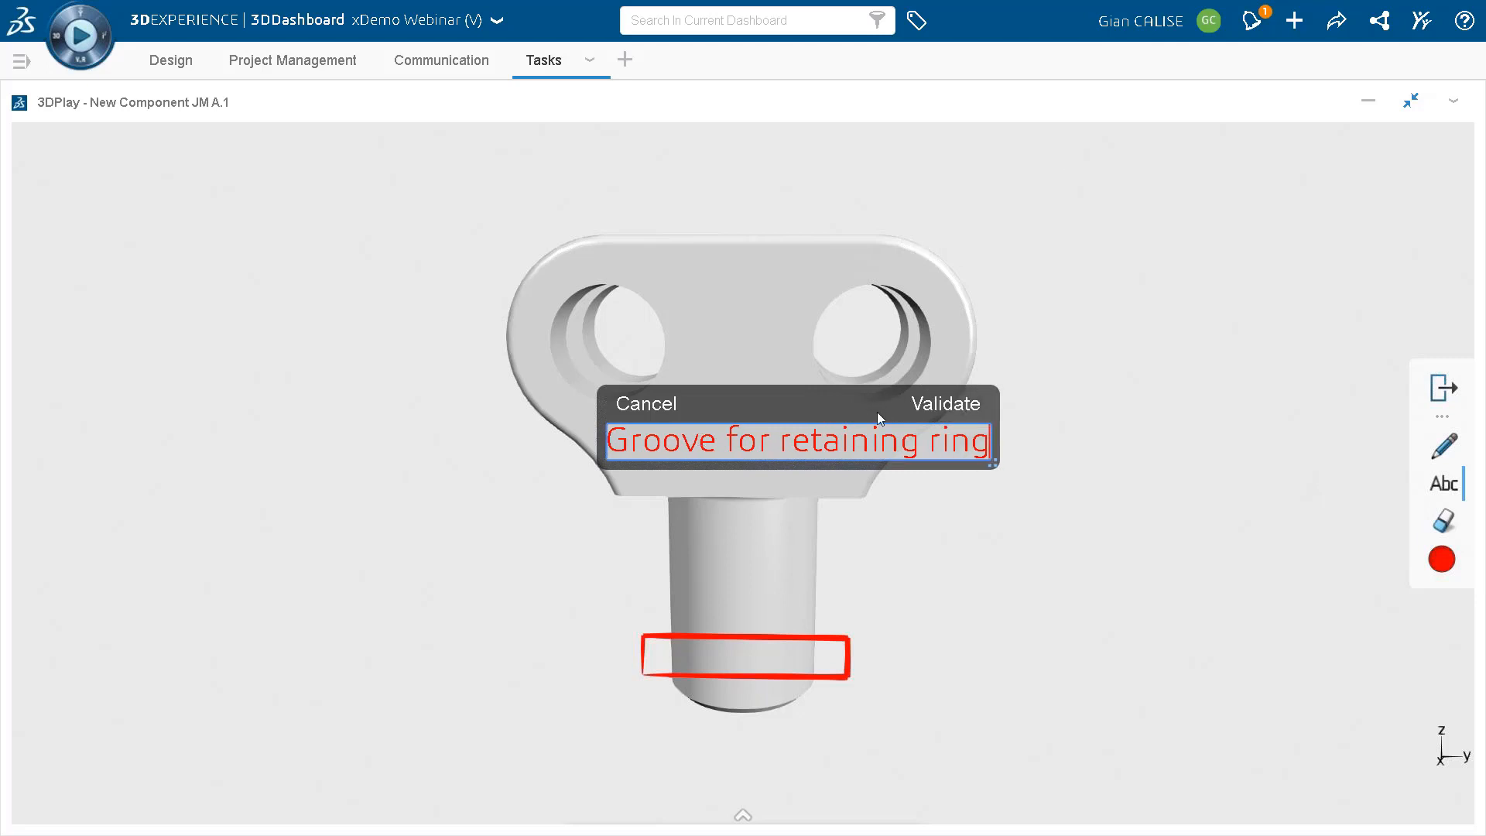
pyautogui.moveTo(876, 411)
pyautogui.mouseDown()
pyautogui.moveTo(859, 478)
pyautogui.moveTo(874, 616)
pyautogui.moveTo(822, 559)
pyautogui.mouseUp()
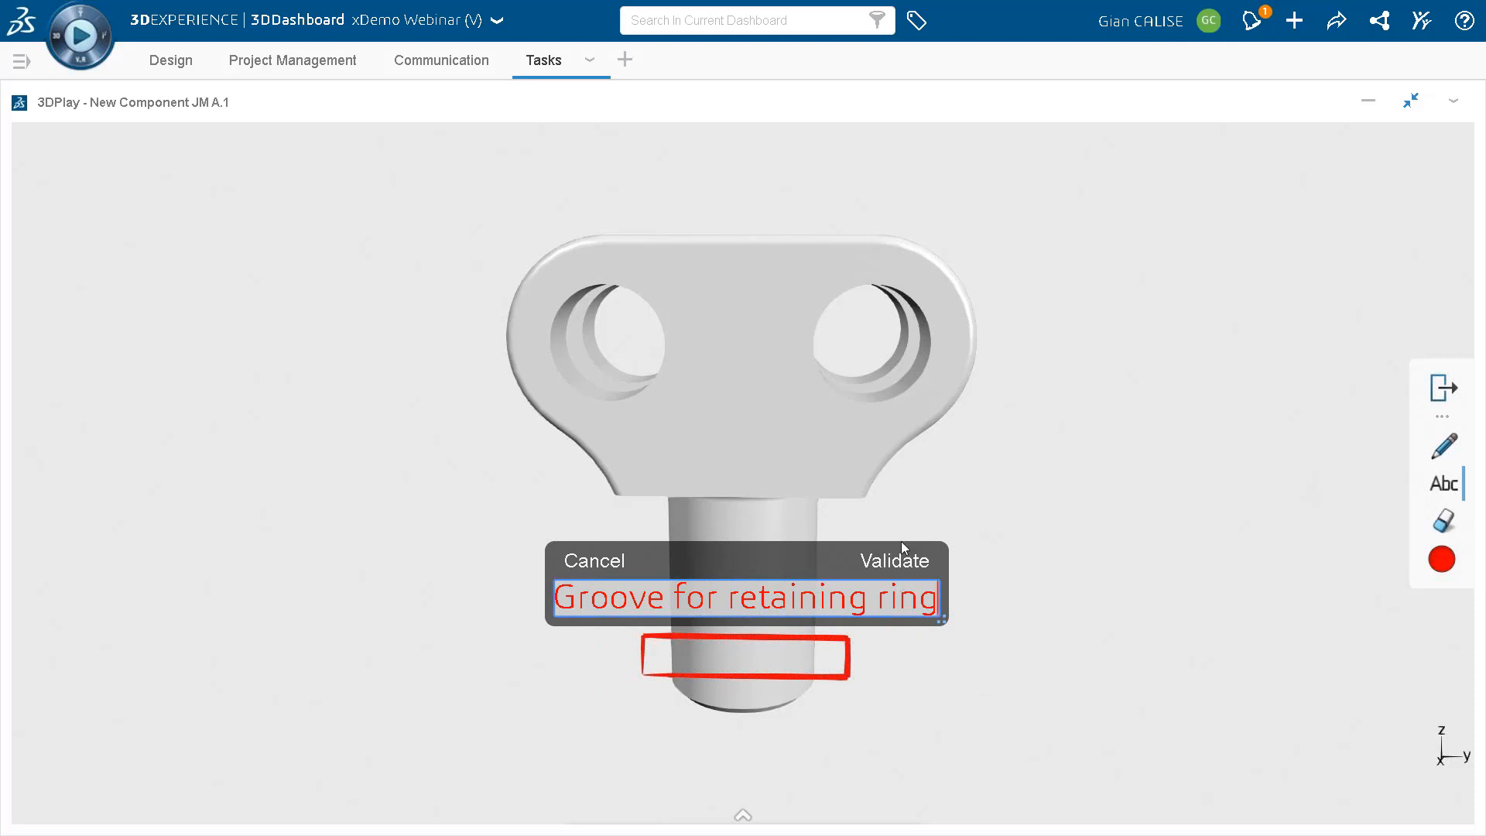
pyautogui.click(898, 566)
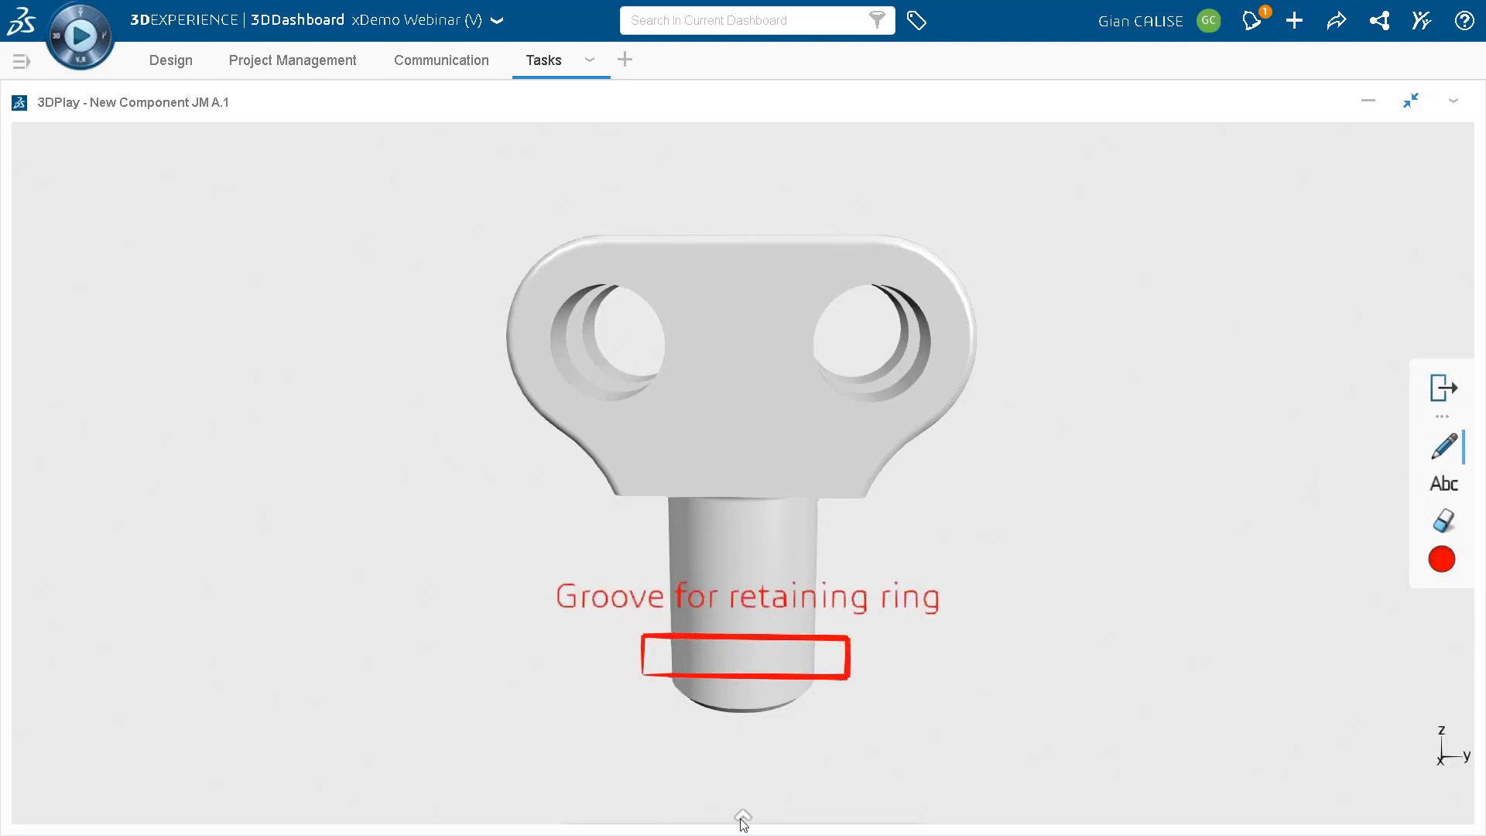
# Publish the marked-up view as Media to the Demo Development community, titled as a small-change request to the colleague and described "refer to the image".
pyautogui.click(743, 818)
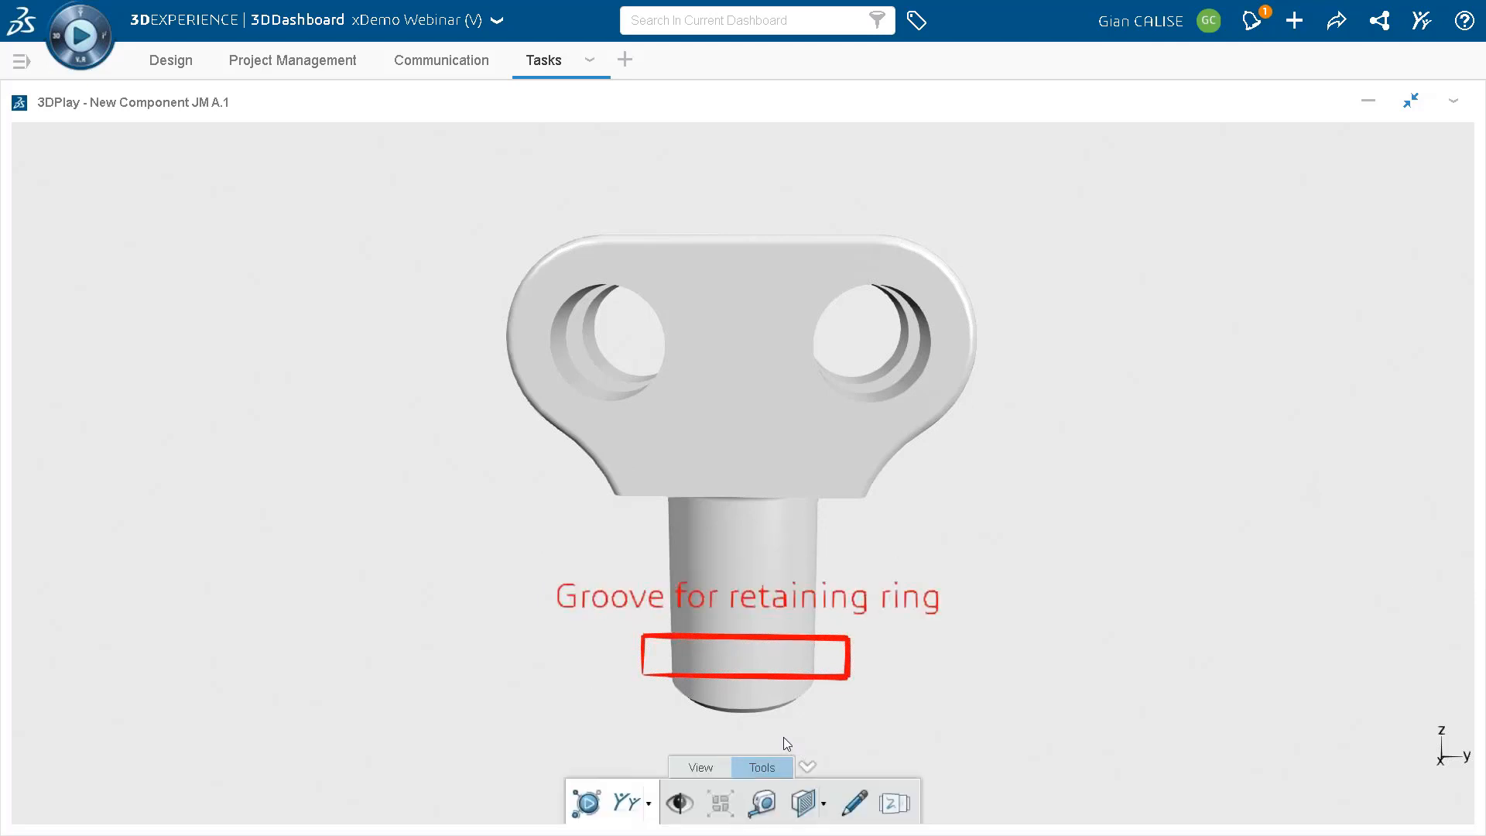
pyautogui.click(631, 806)
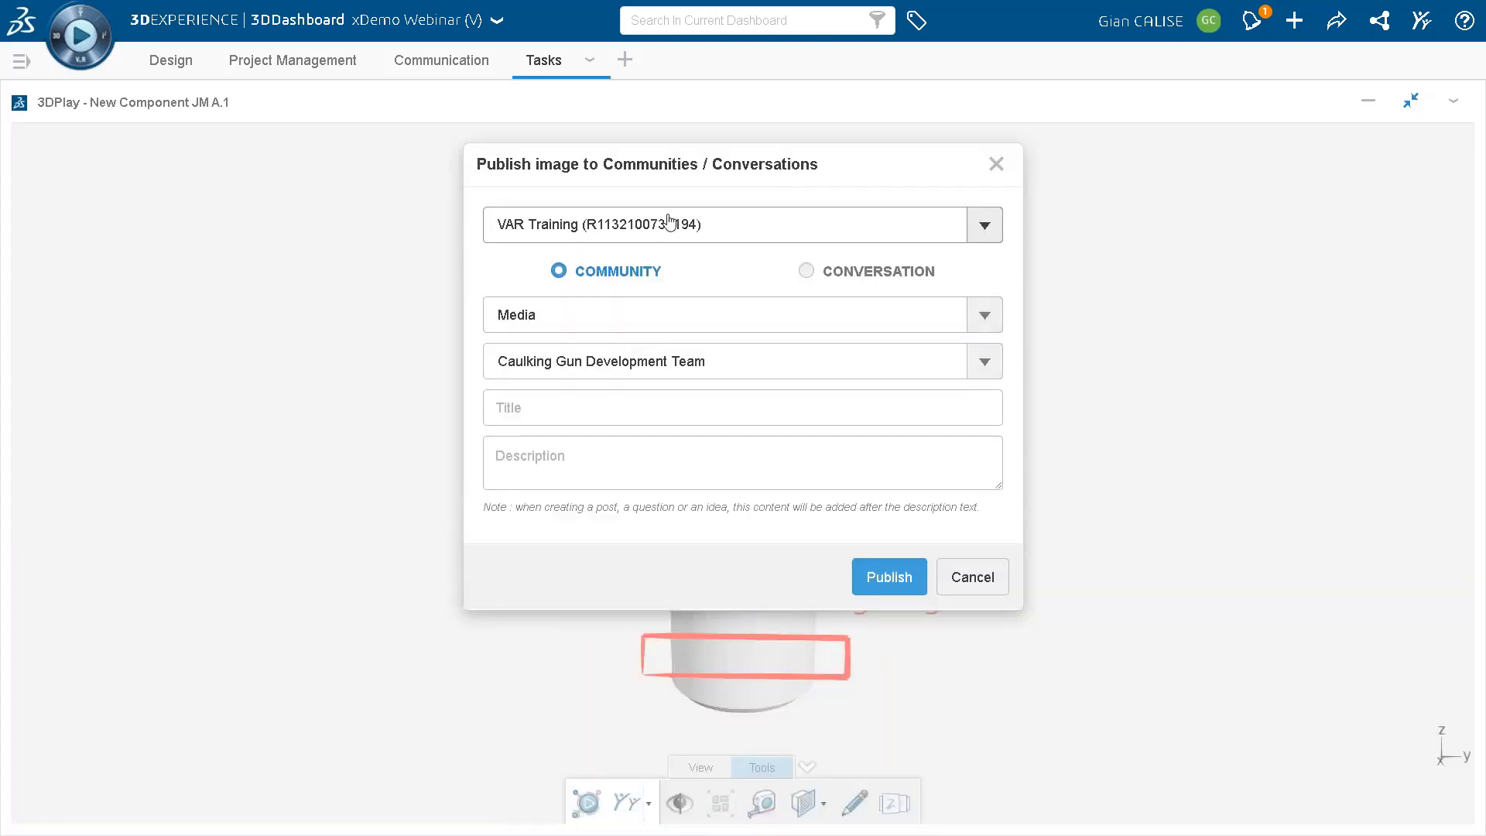
pyautogui.click(685, 365)
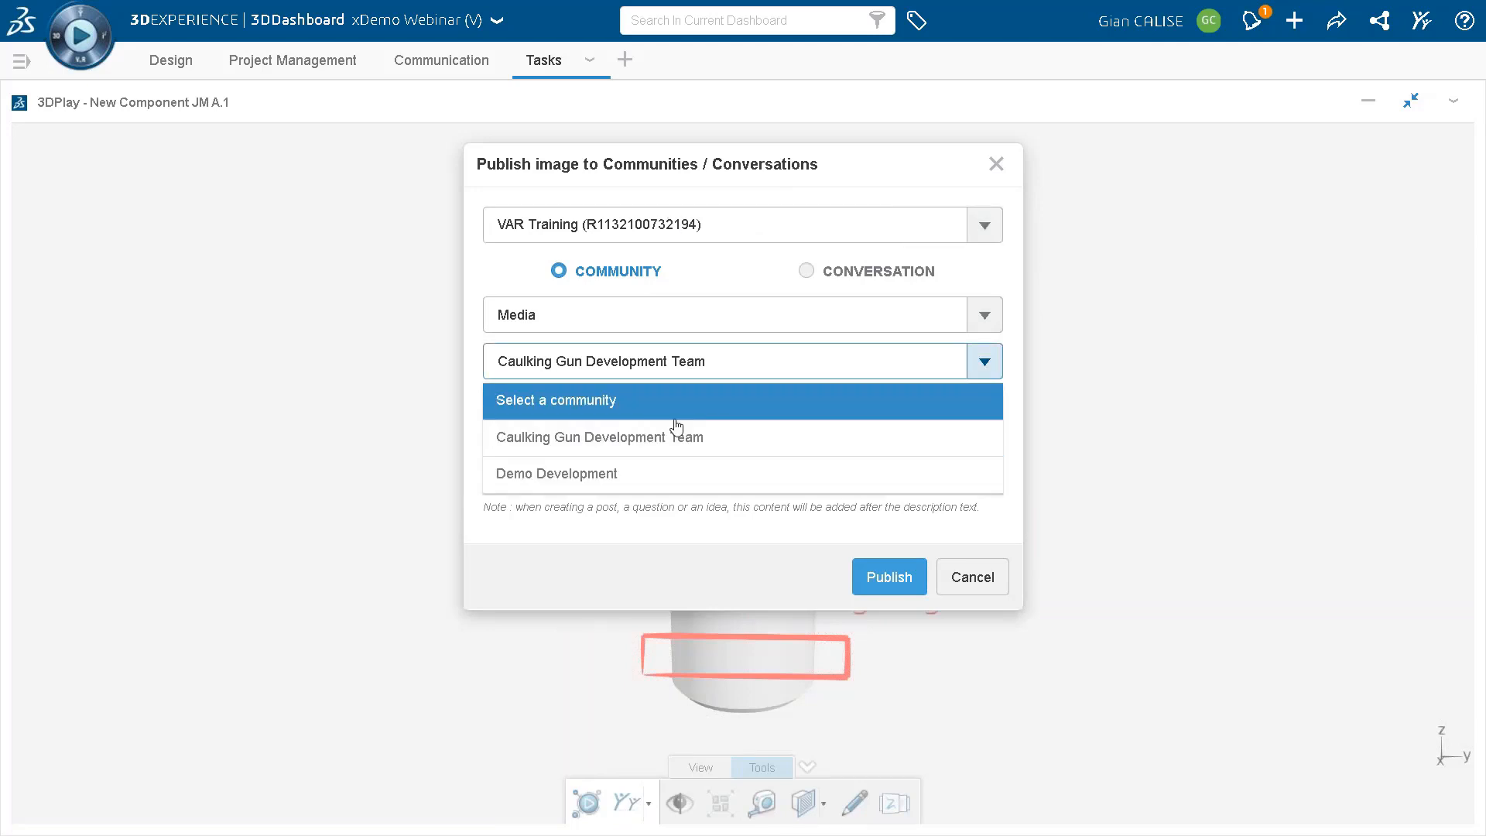
pyautogui.click(664, 473)
pyautogui.click(611, 403)
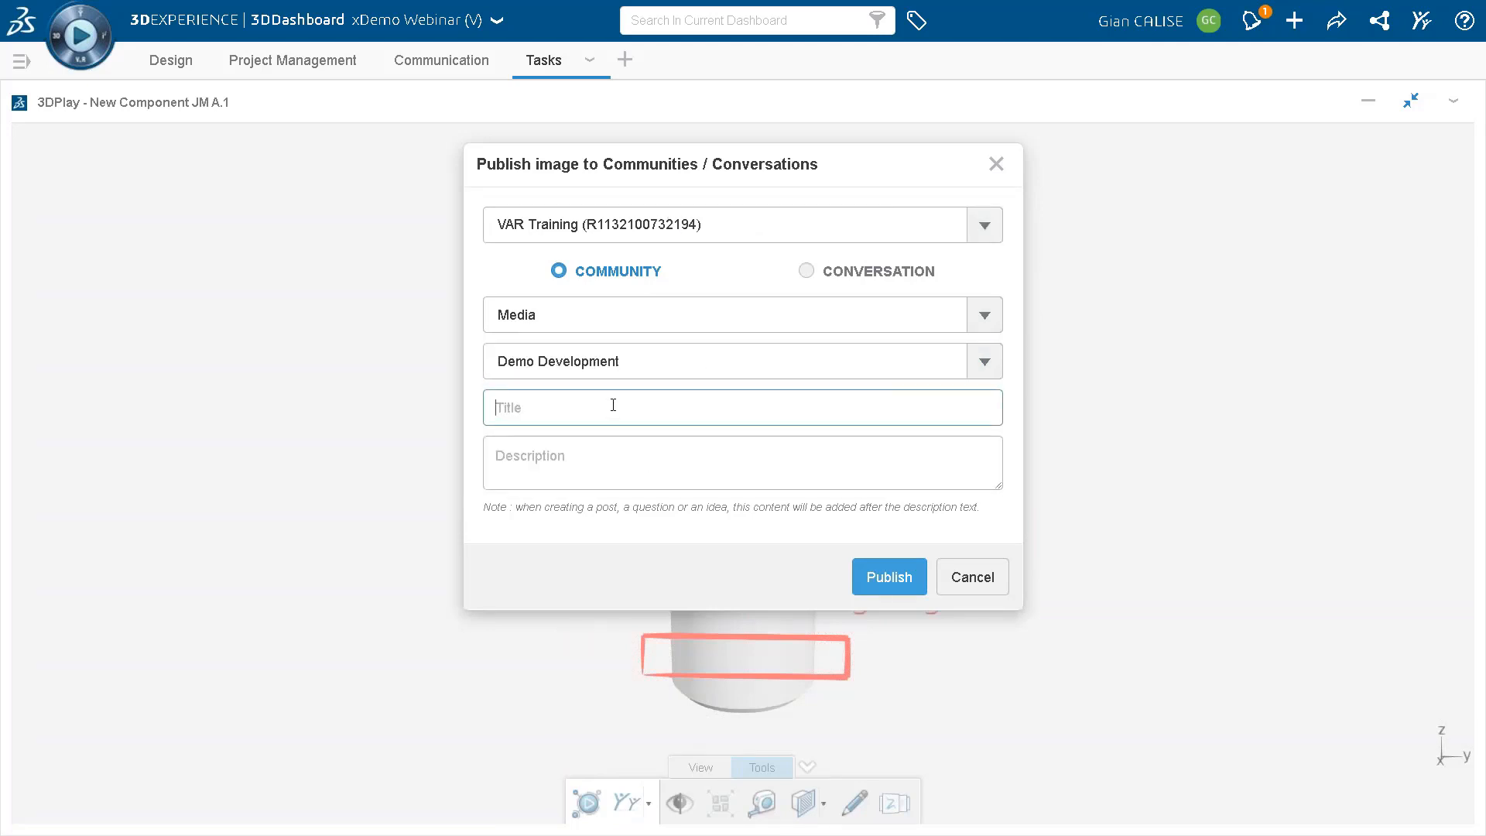
pyautogui.write('Joh')
pyautogui.write('n, we need')
pyautogui.write(' a small chan')
pyautogui.write('refer')
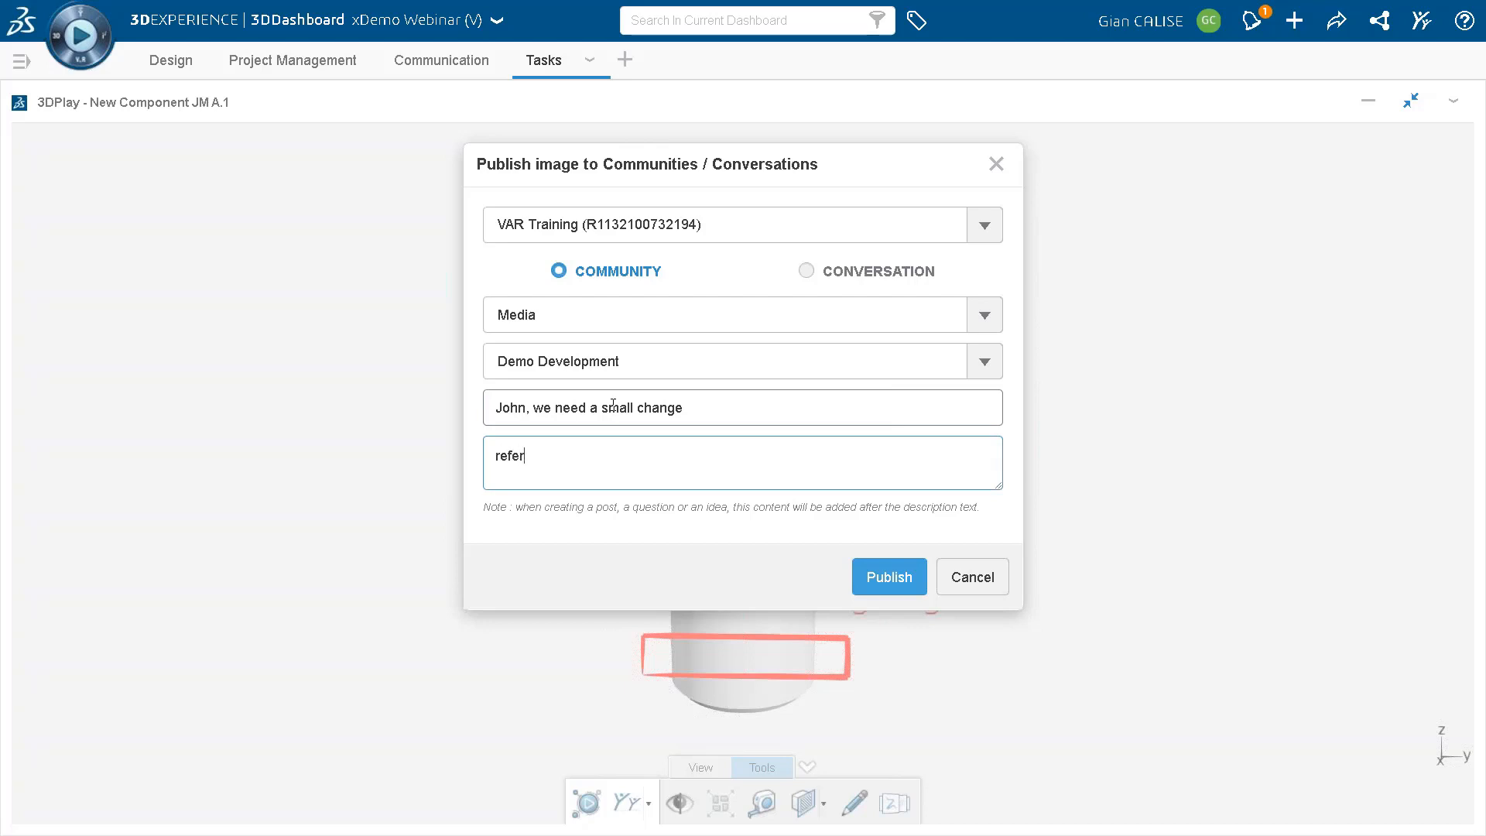
pyautogui.write(' to the image')
pyautogui.click(889, 563)
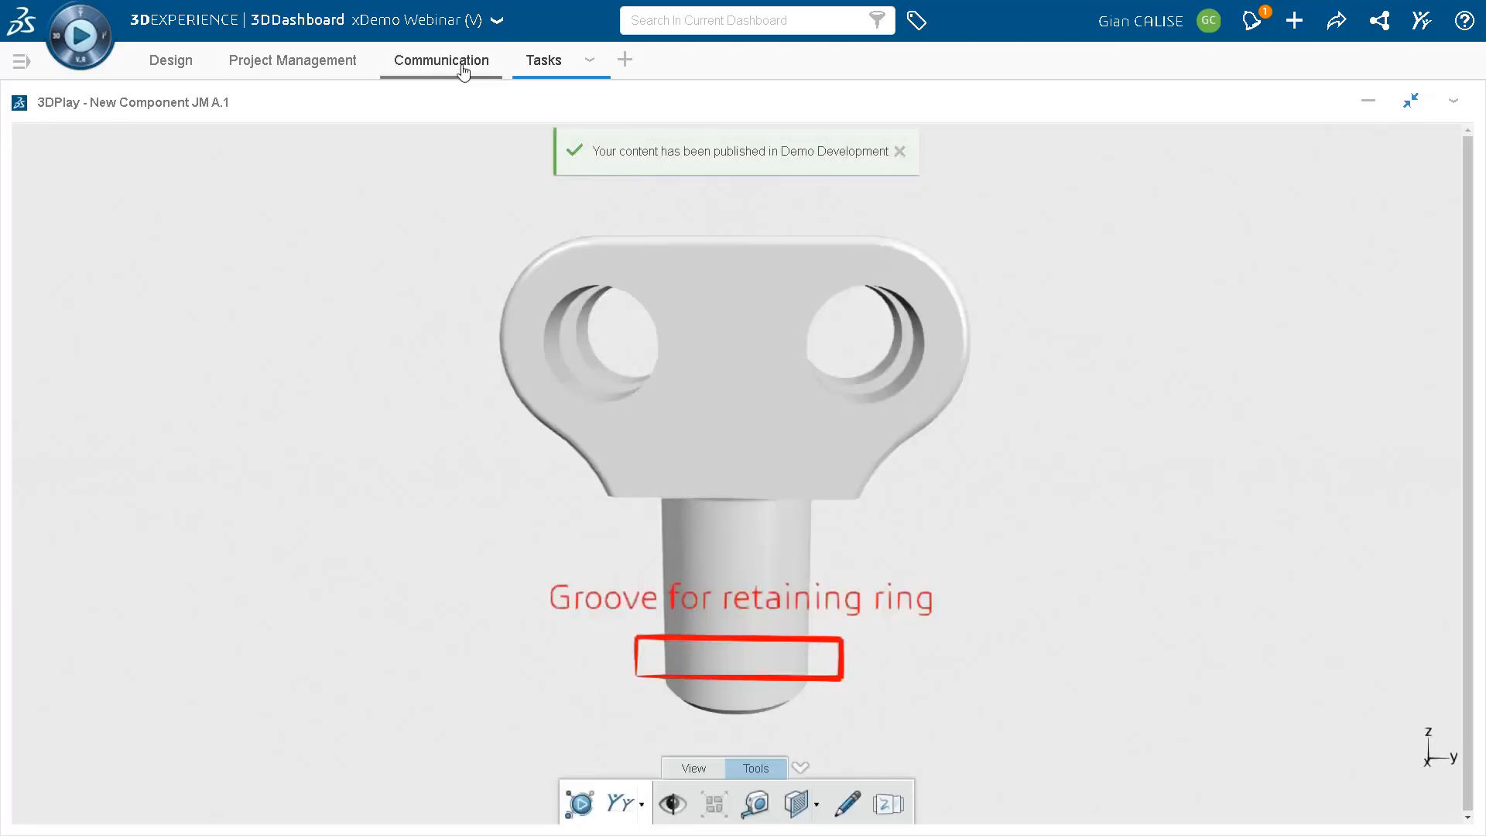
# Examine the published change request in the community feed and compare it with the clevis model in the Demo dashboard.
pyautogui.click(463, 68)
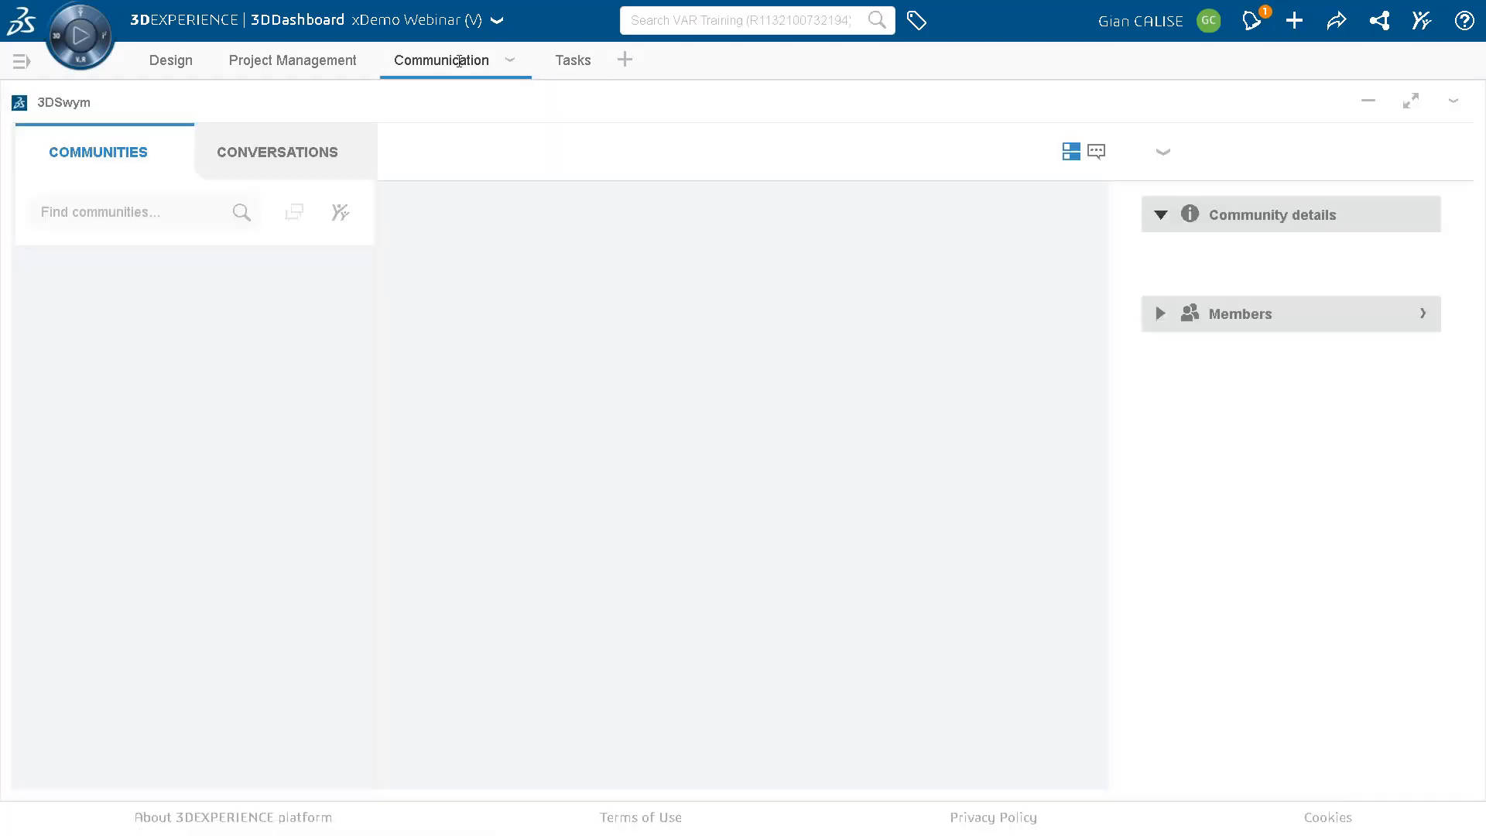
pyautogui.scroll(-3, 758, 433)
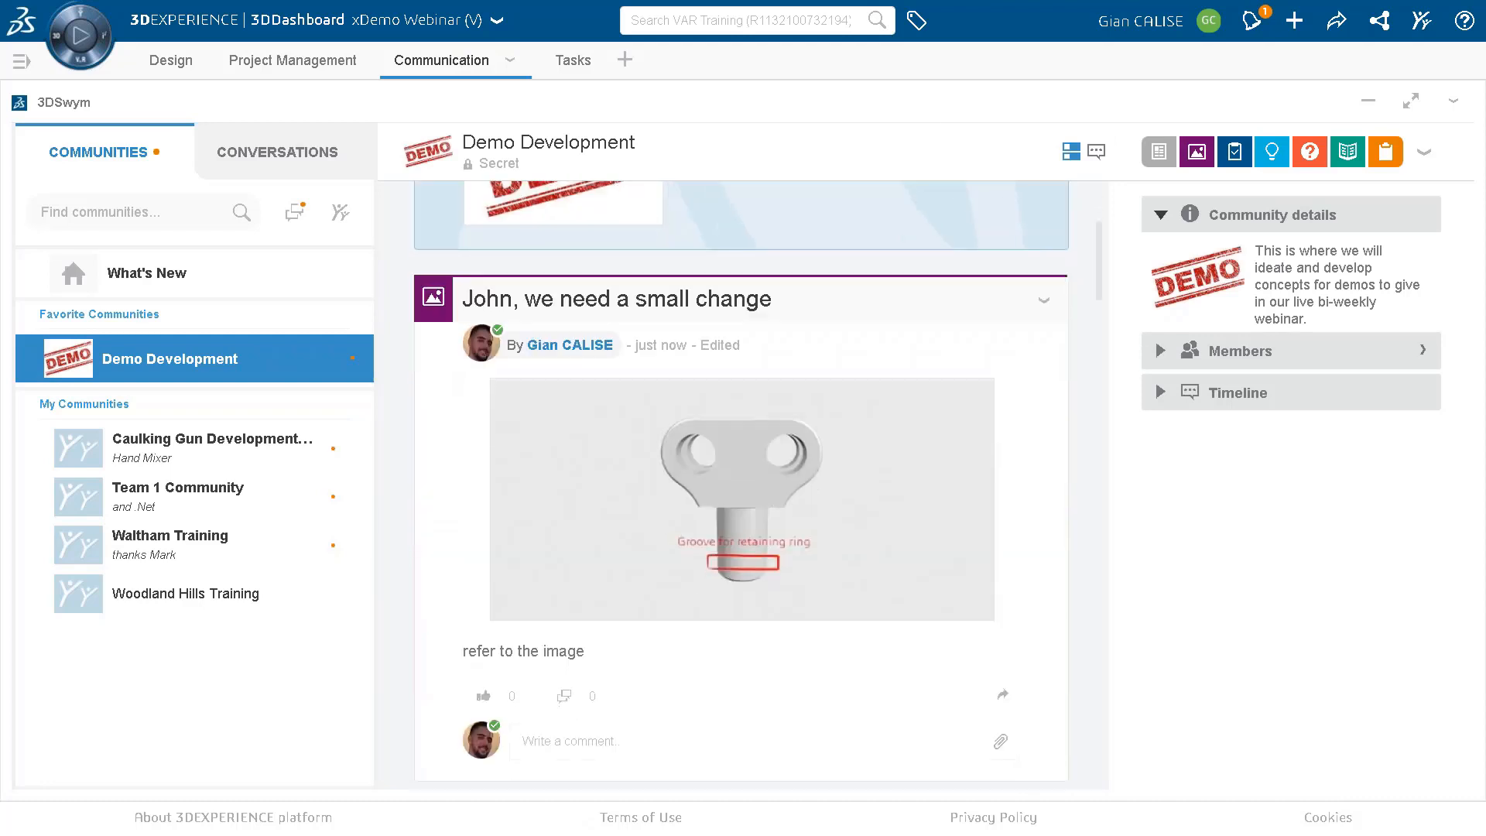
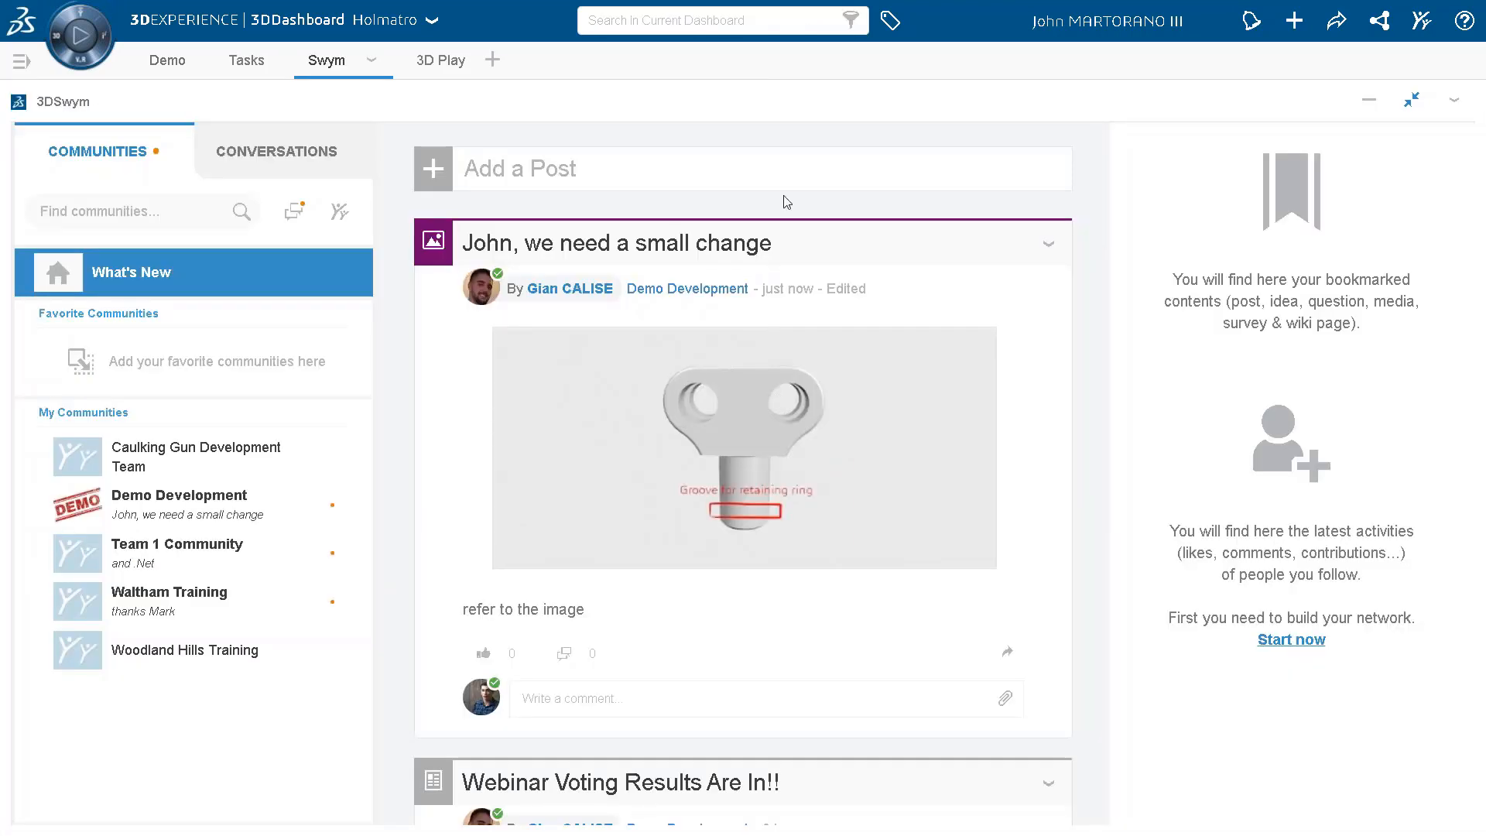
pyautogui.click(159, 62)
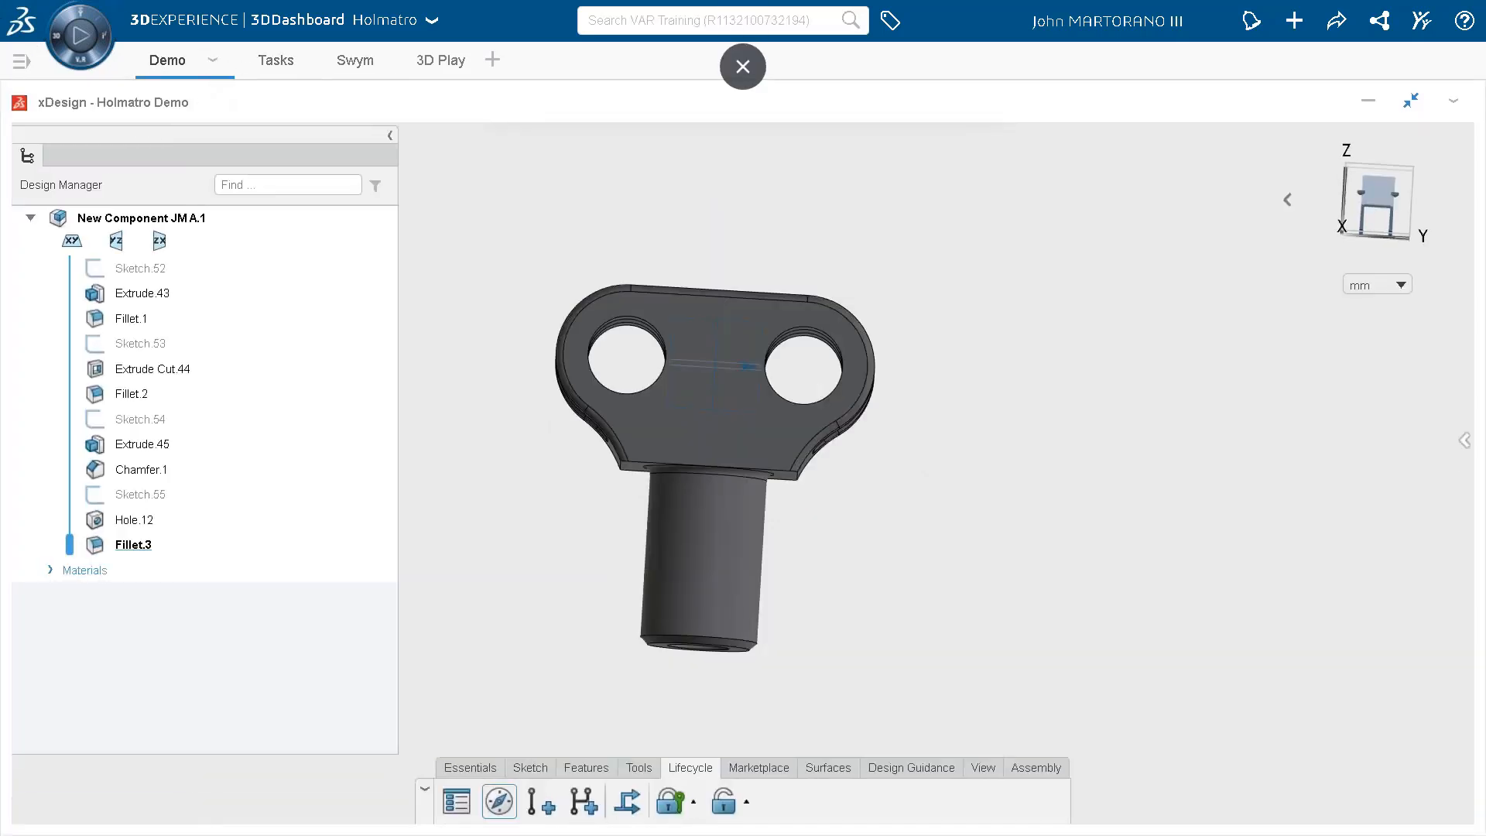
pyautogui.click(352, 64)
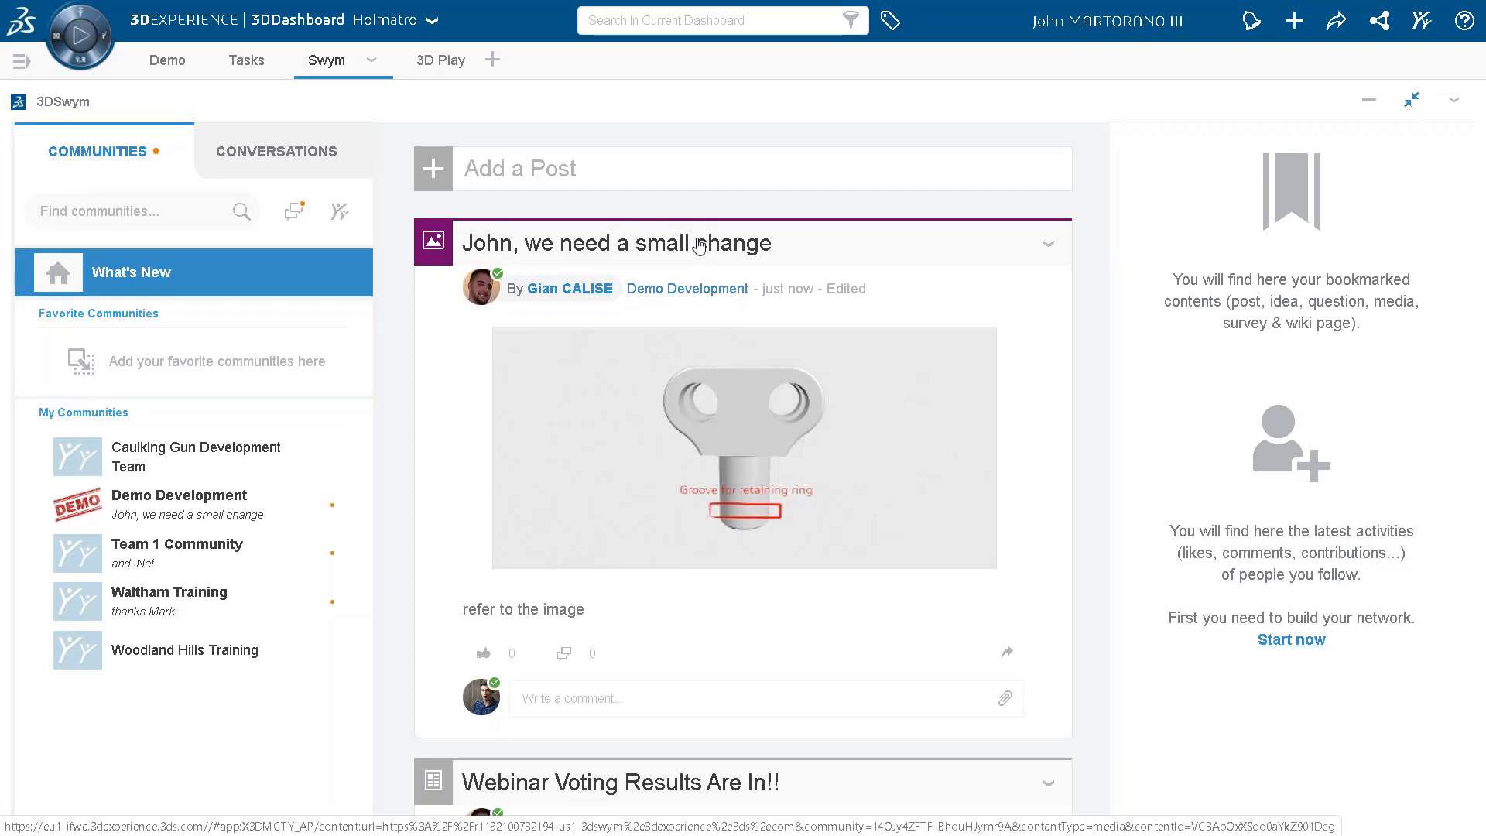
# Start a sketch on the clevis's YZ plane and draw a vertical construction line about 107 mm long from the origin down past the shank.
pyautogui.click(158, 60)
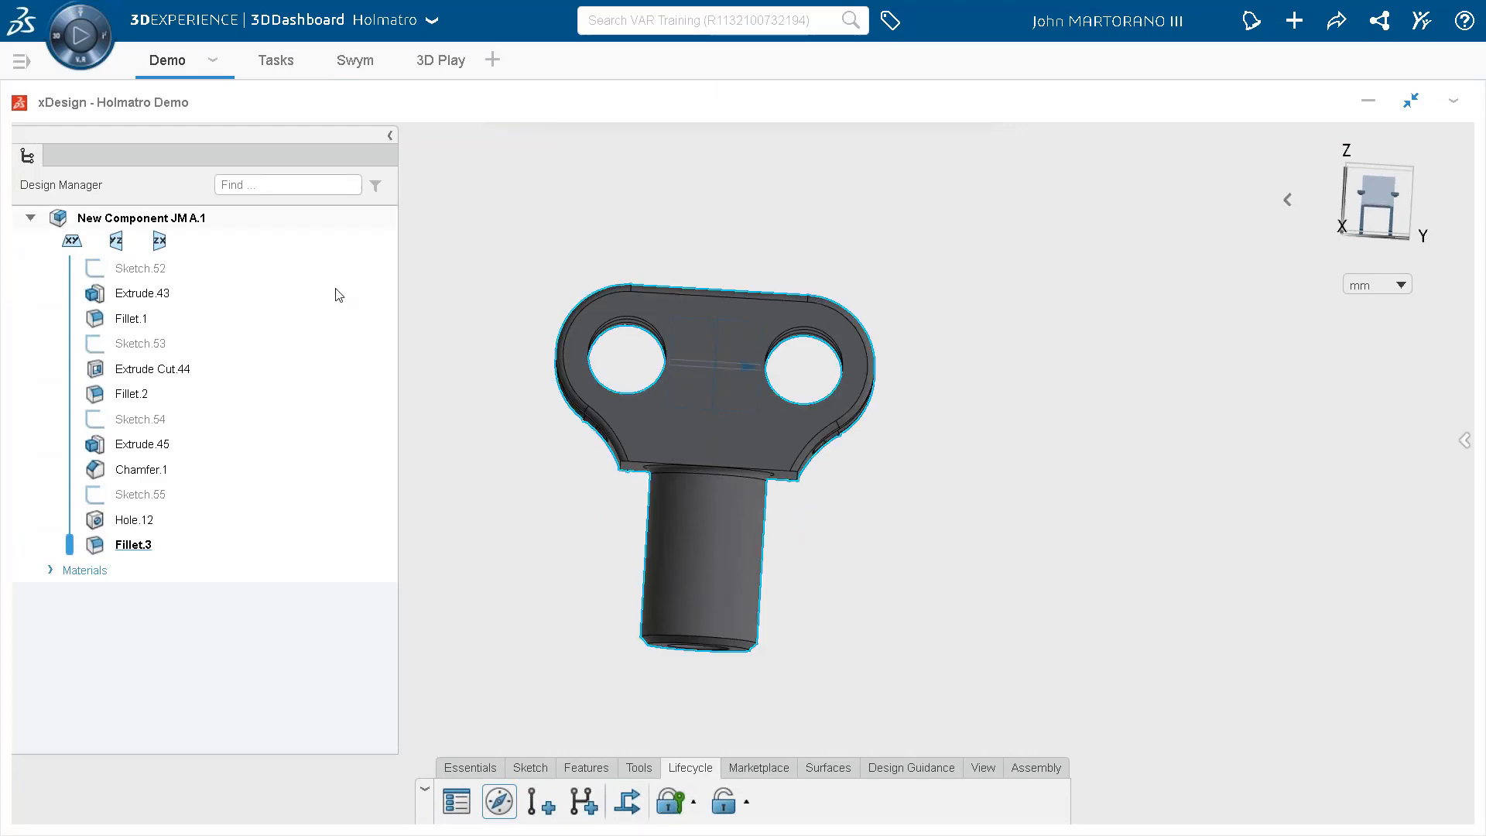
pyautogui.click(124, 242)
pyautogui.click(166, 202)
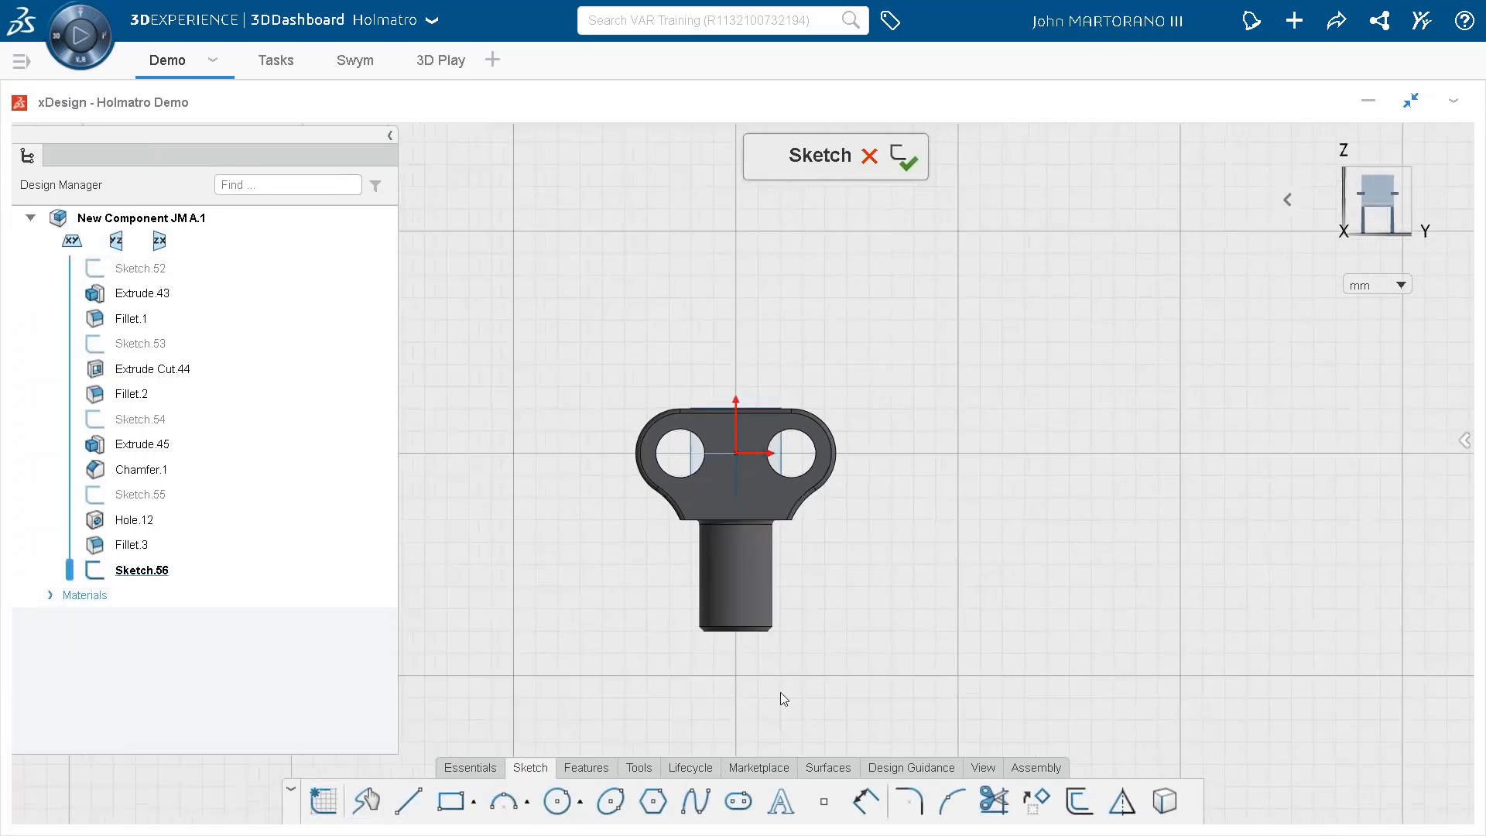
pyautogui.scroll(3, 778, 697)
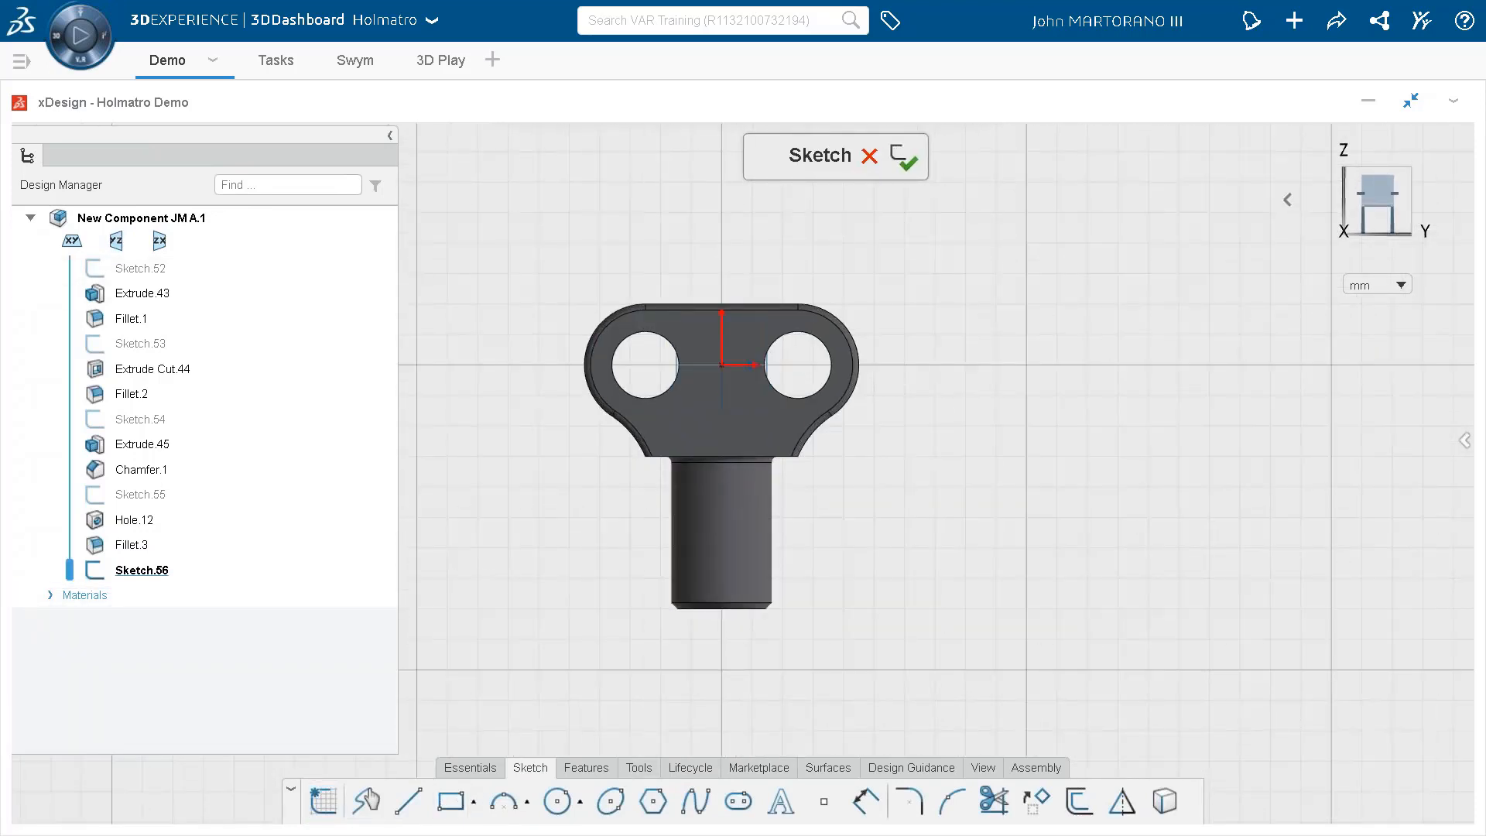
pyautogui.click(408, 799)
pyautogui.click(721, 364)
pyautogui.click(721, 690)
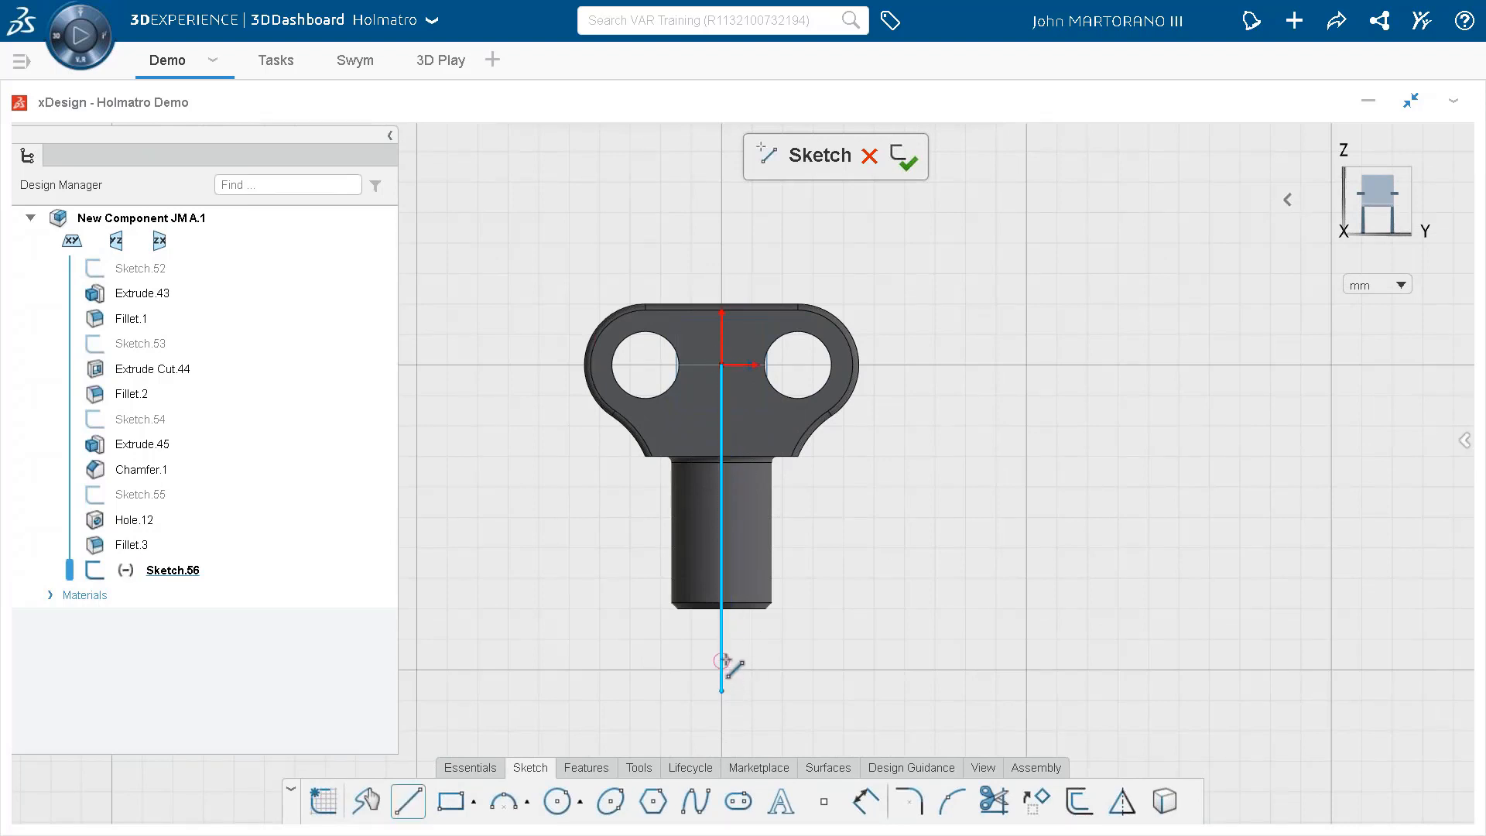
pyautogui.press('Escape')
pyautogui.click(724, 634)
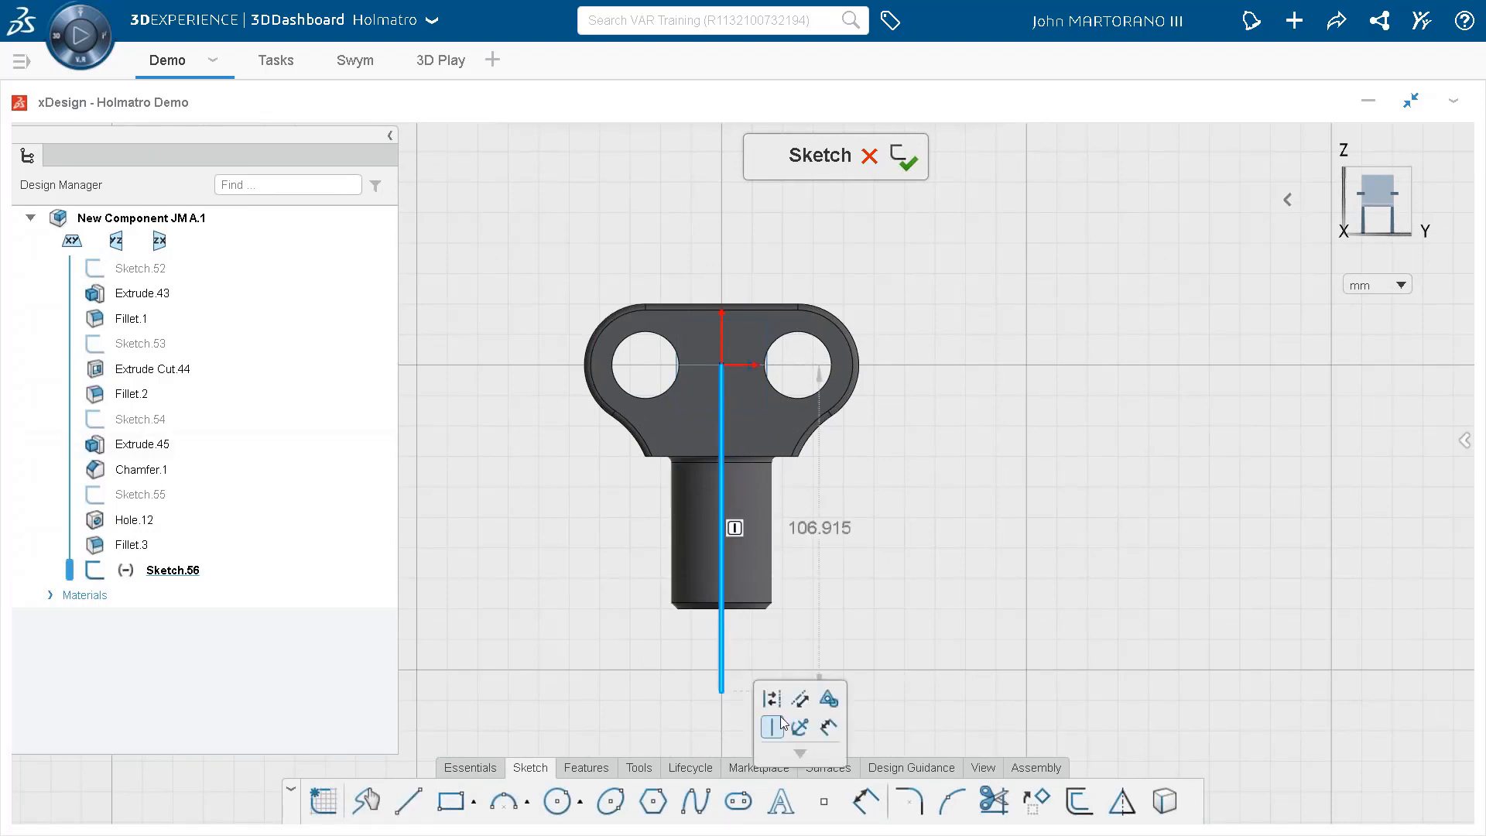
pyautogui.click(772, 698)
# Sketch a center rectangle straddling the left edge of the shank, above its lower chamfer.
pyautogui.scroll(2, 890, 546)
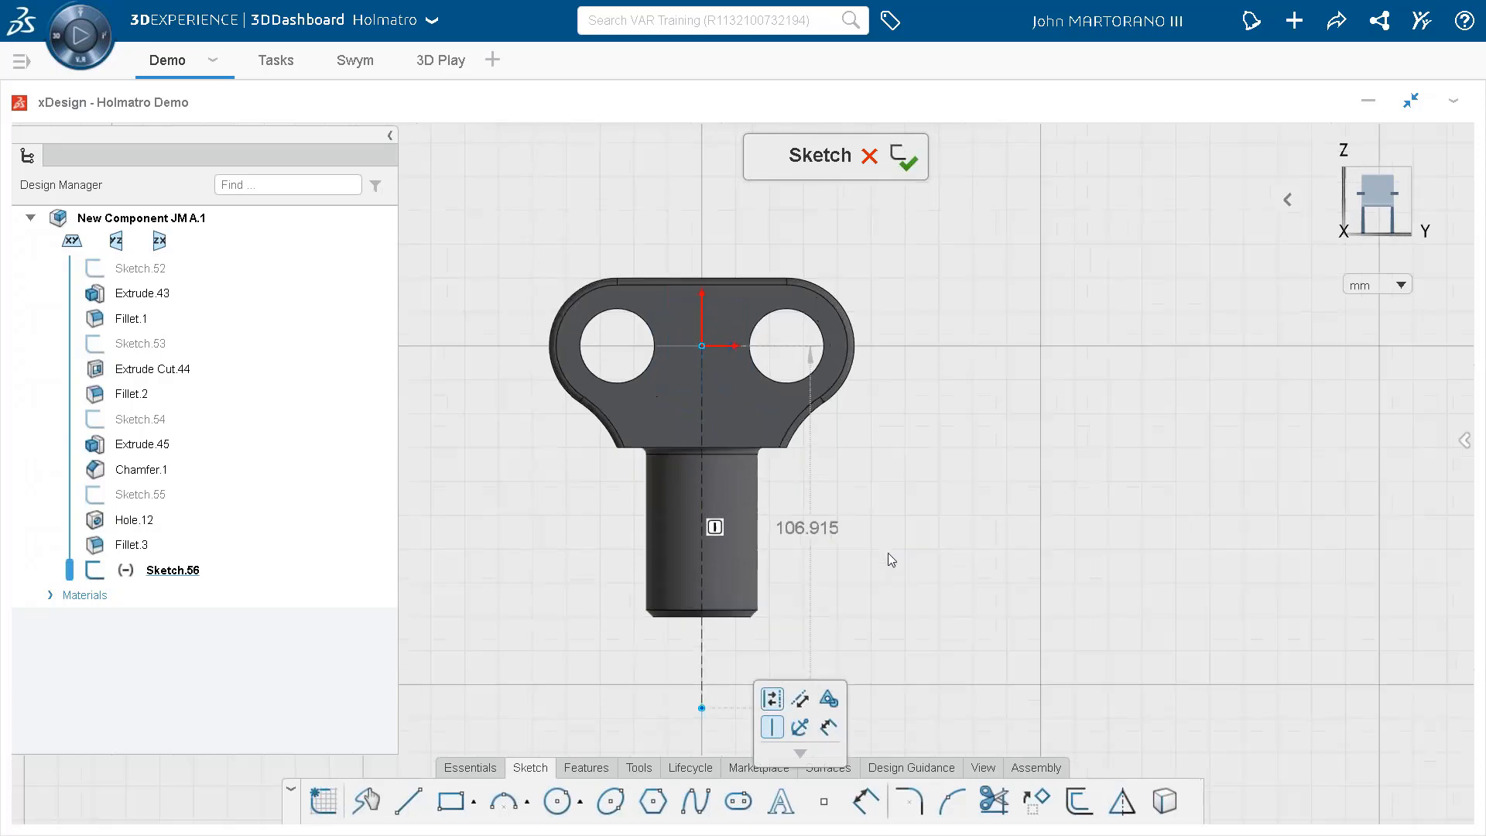
pyautogui.moveTo(616, 647); pyautogui.dragTo(616, 639, button='middle')
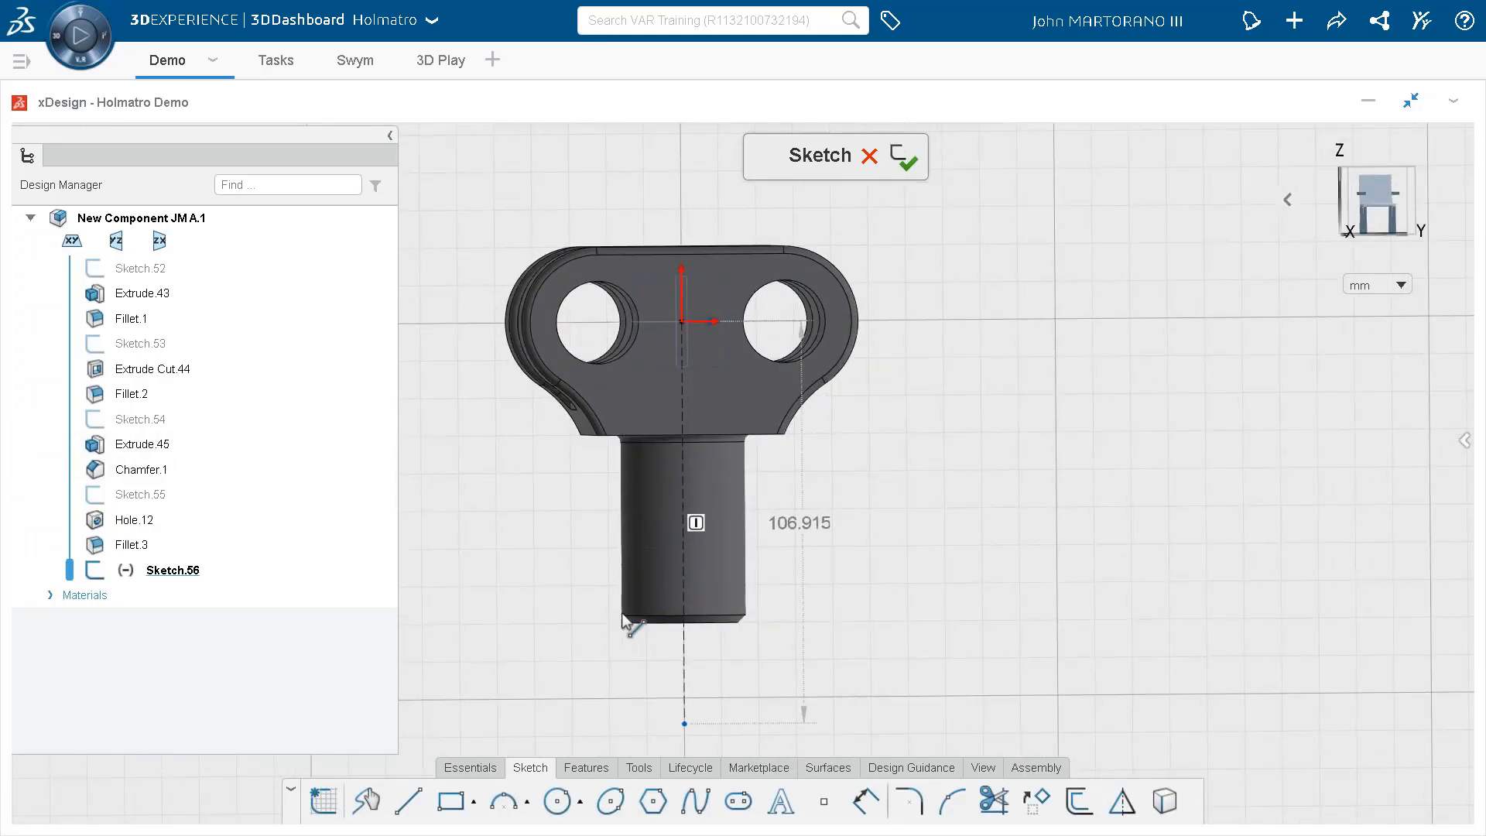
pyautogui.scroll(-3, 630, 620)
pyautogui.scroll(6, 695, 517)
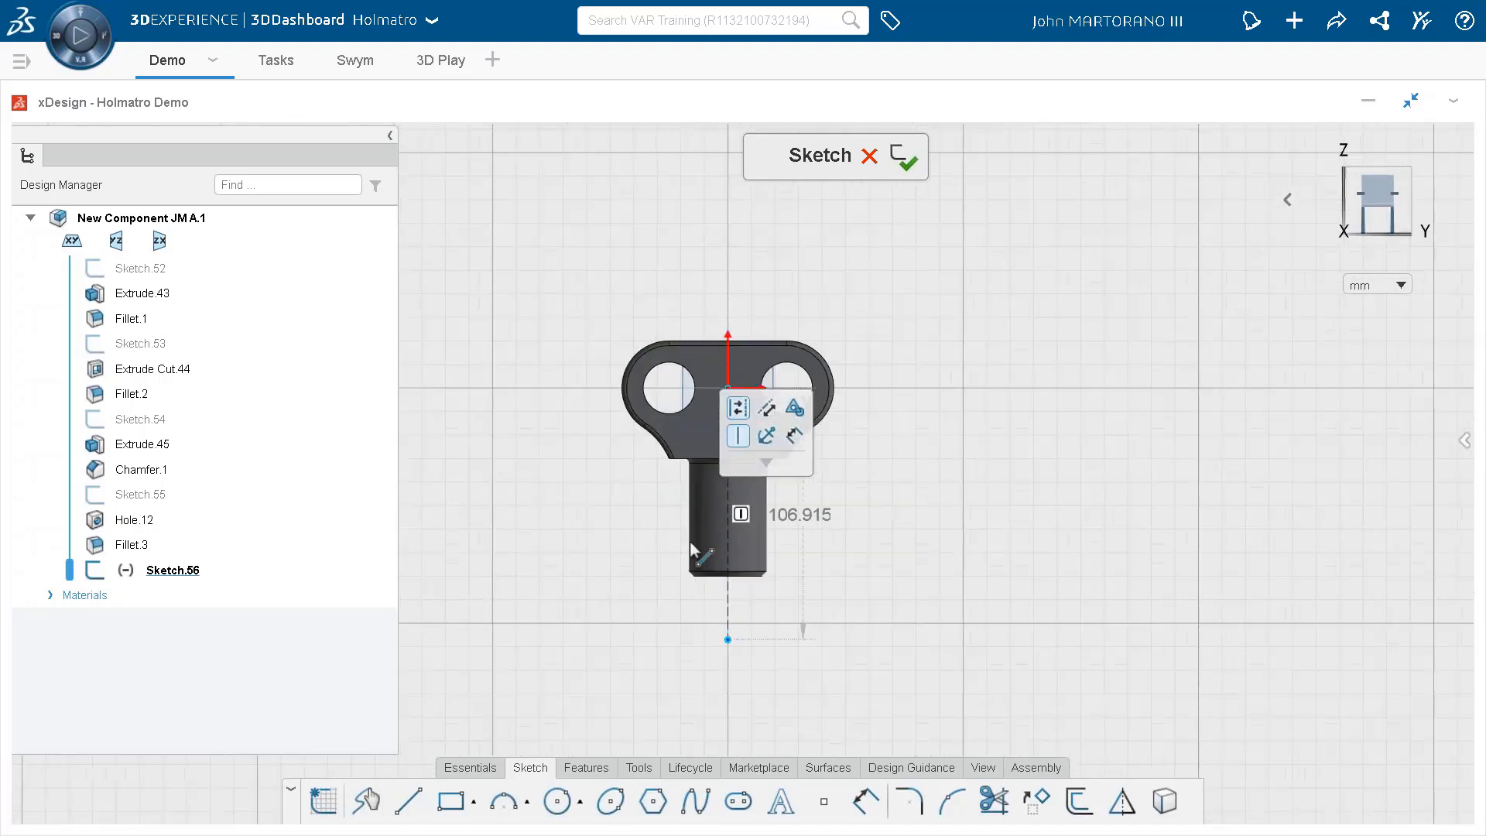
pyautogui.scroll(2, 695, 571)
pyautogui.click(474, 801)
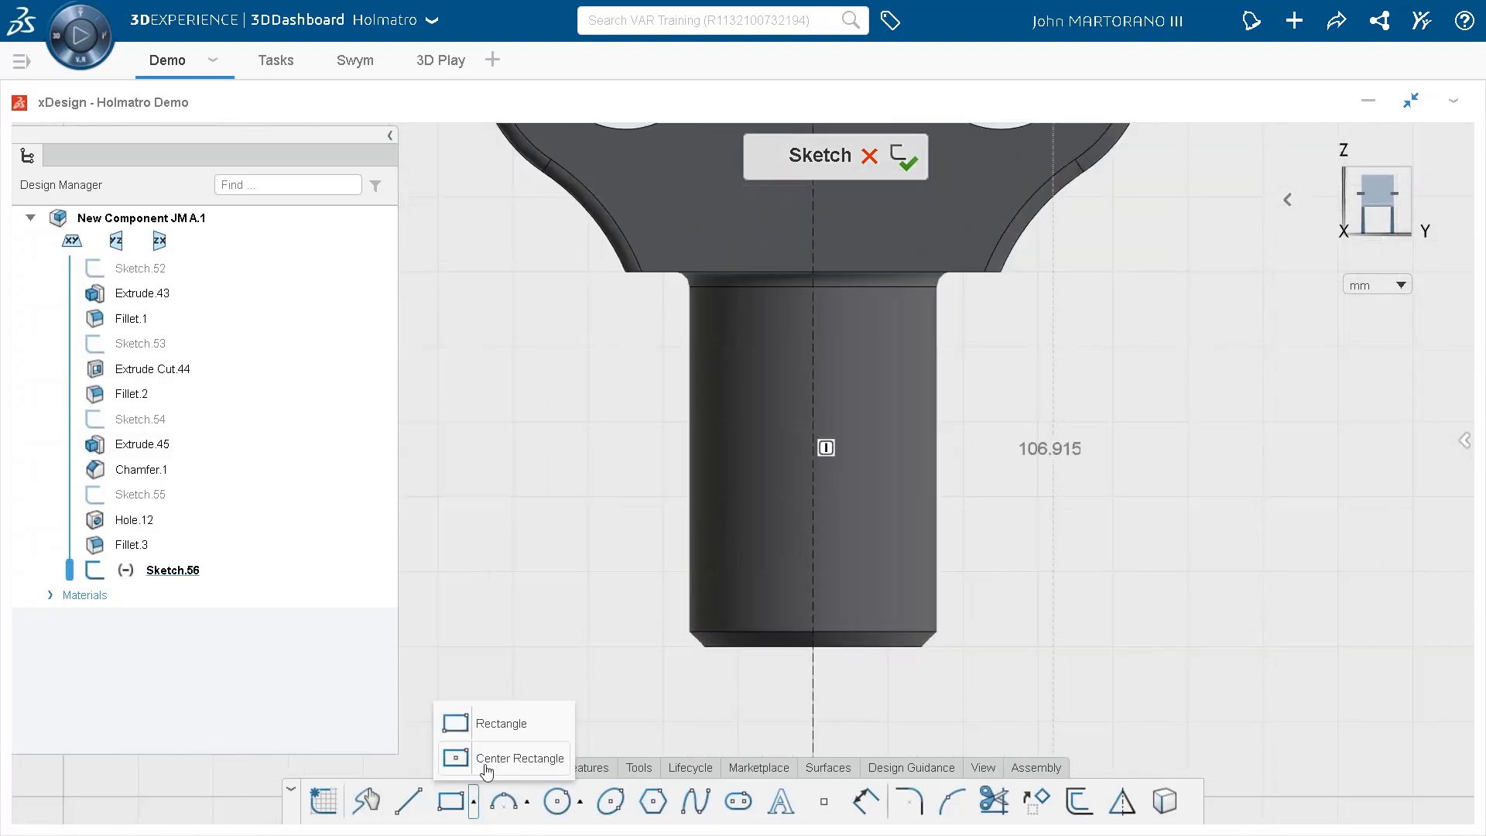
pyautogui.click(500, 757)
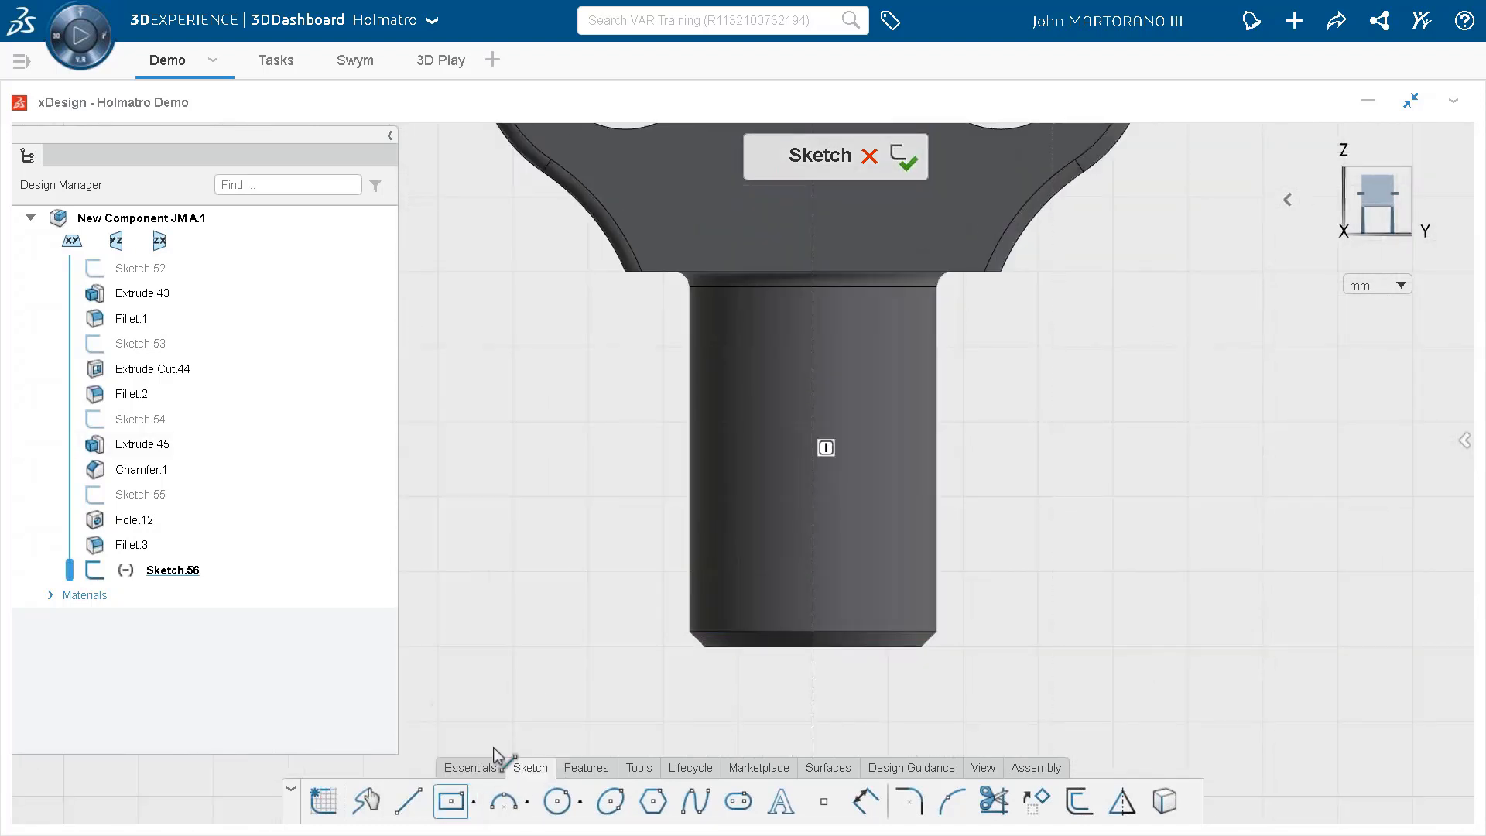
pyautogui.click(701, 497)
pyautogui.click(735, 541)
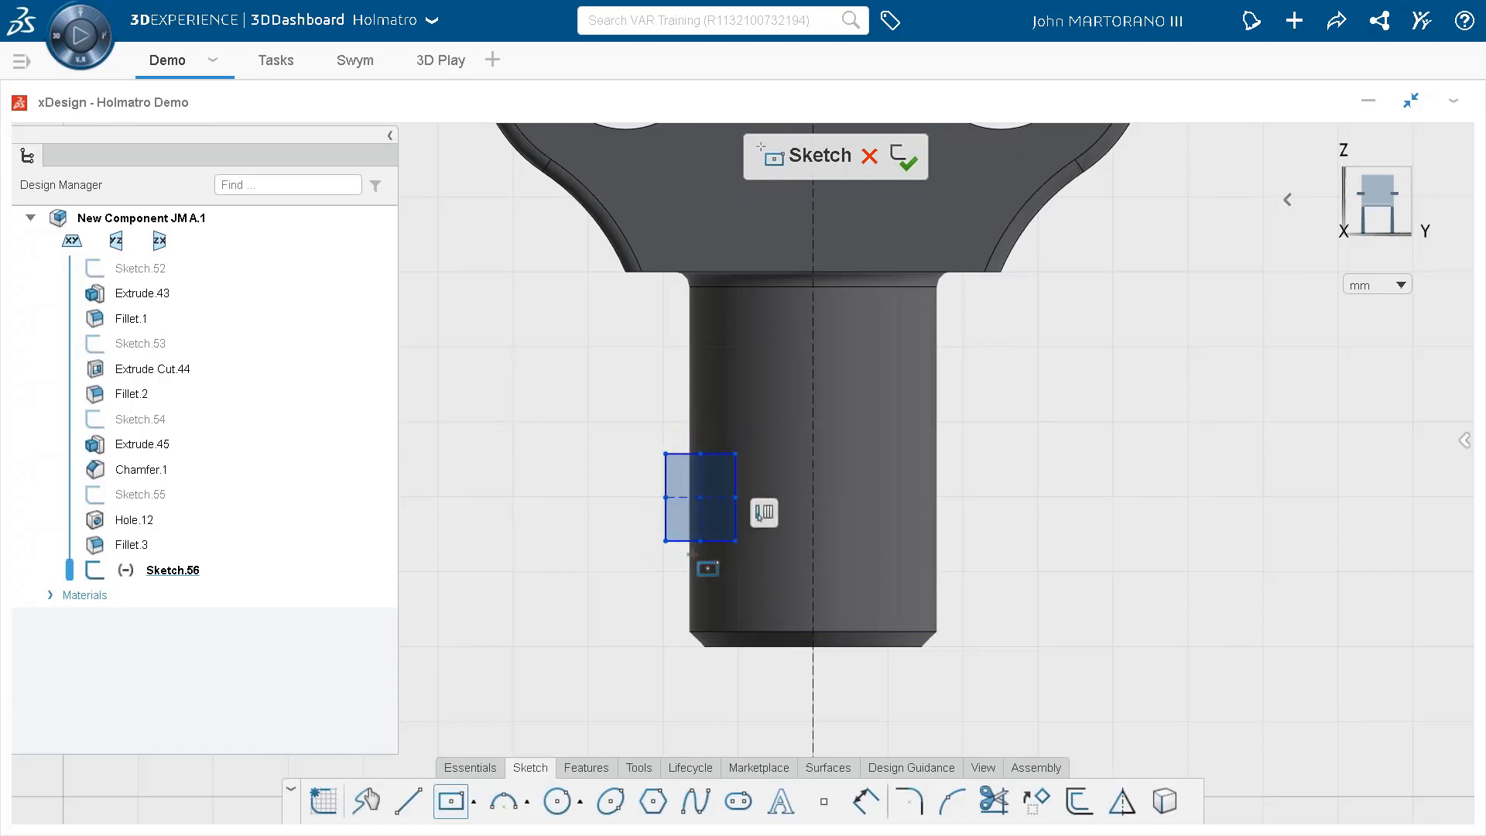
# Constrain the rectangle's outer vertical edge to lie on the shank's left silhouette edge.
pyautogui.scroll(2, 682, 544)
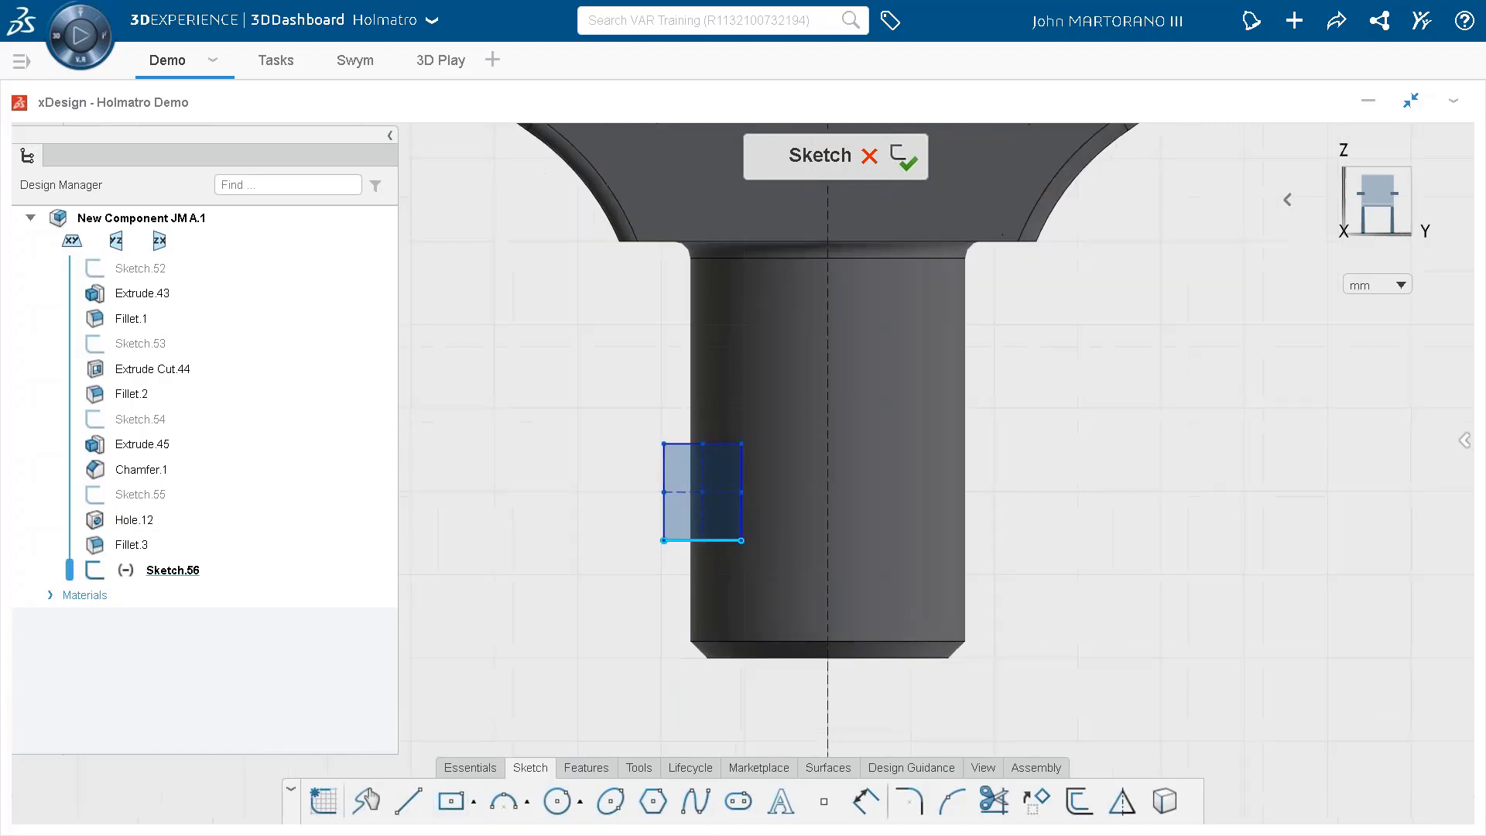
pyautogui.click(663, 513)
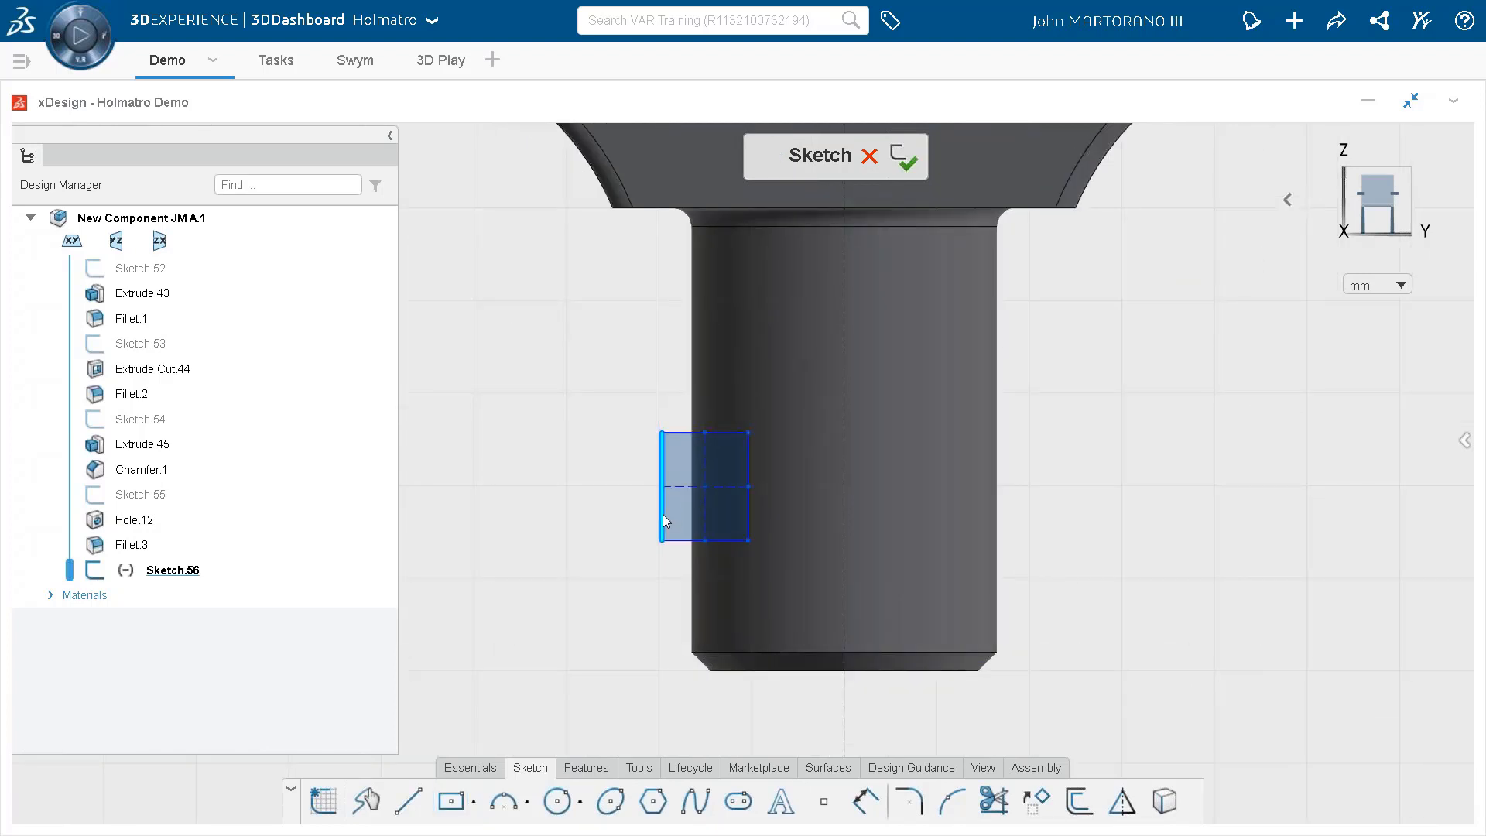
pyautogui.click(693, 610)
pyautogui.click(741, 532)
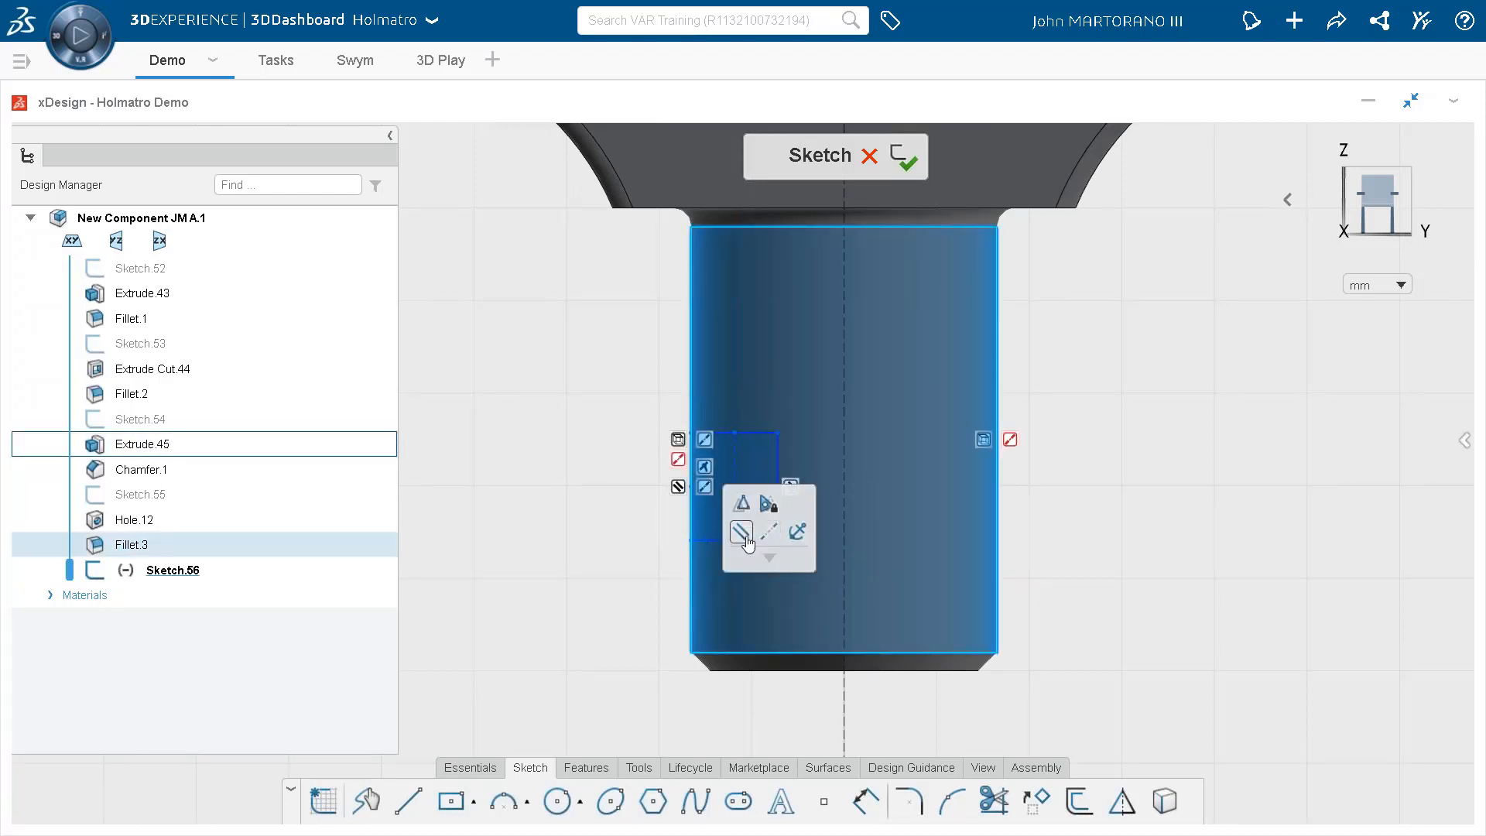
# Dimension the rectangle's lower edge 3 mm above the shank's chamfer edge.
pyautogui.scroll(4, 712, 565)
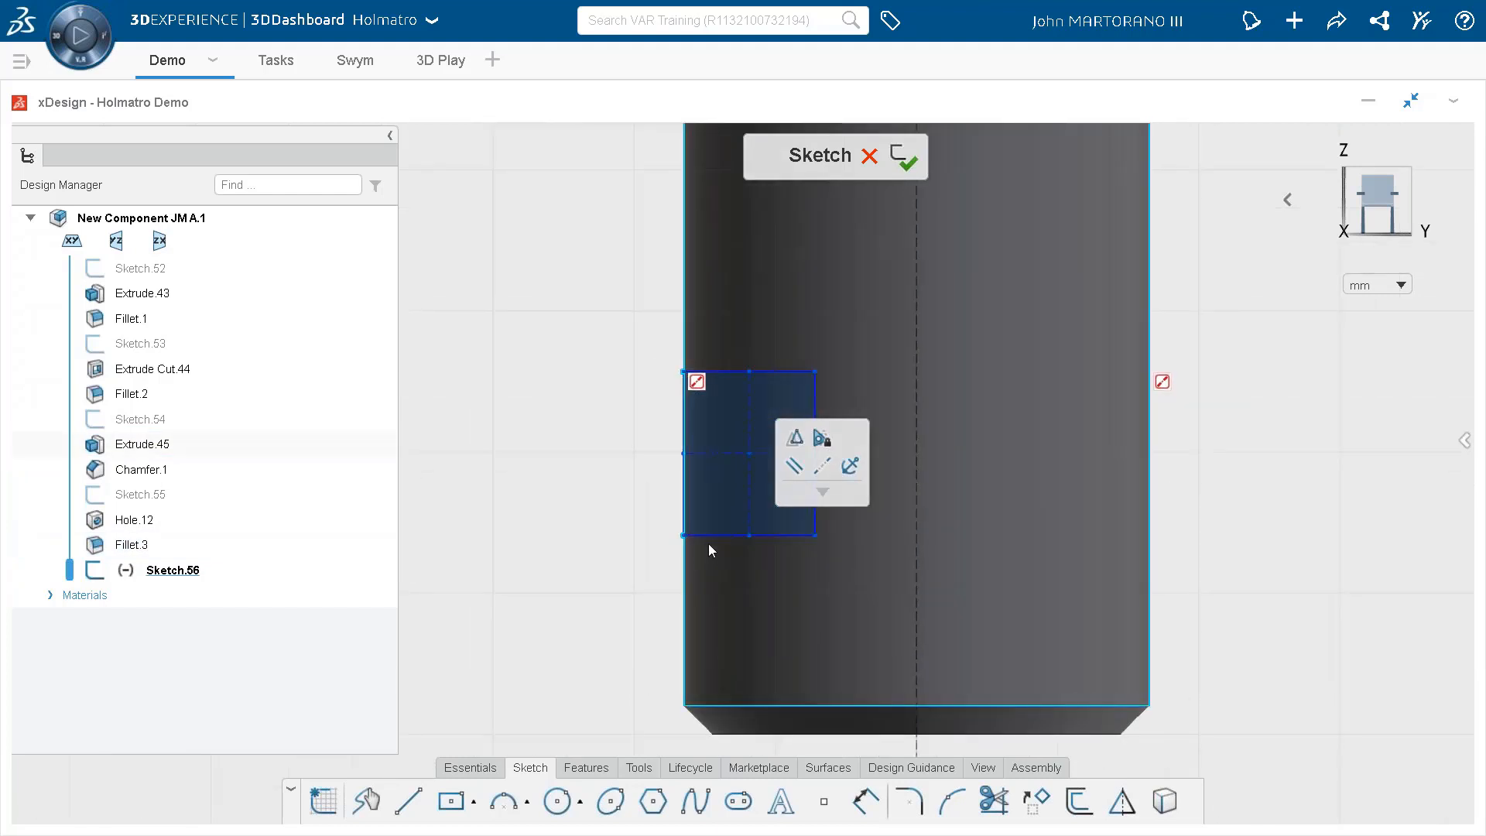
pyautogui.click(864, 803)
pyautogui.click(767, 536)
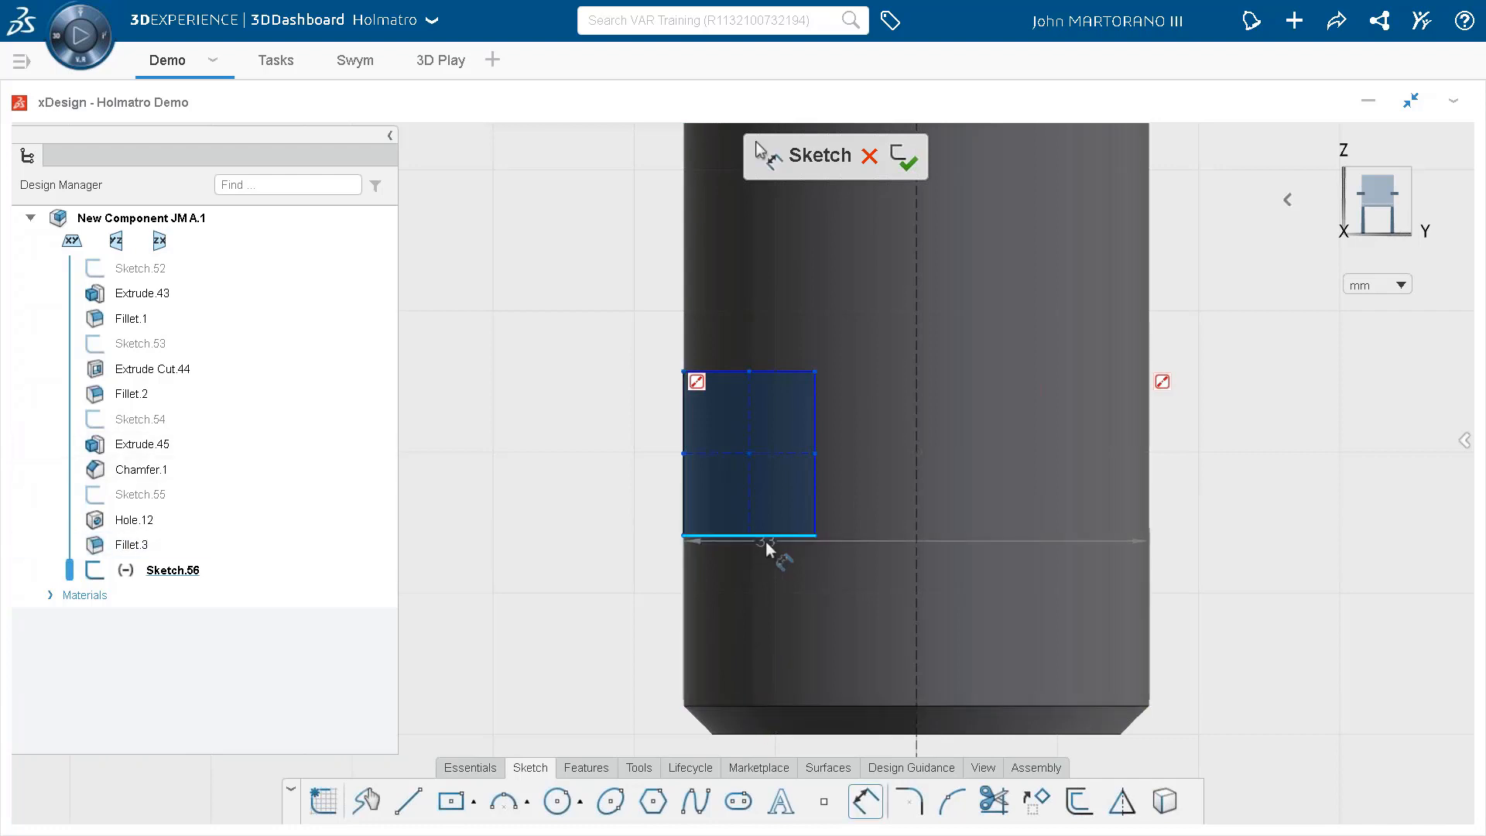
pyautogui.click(568, 627)
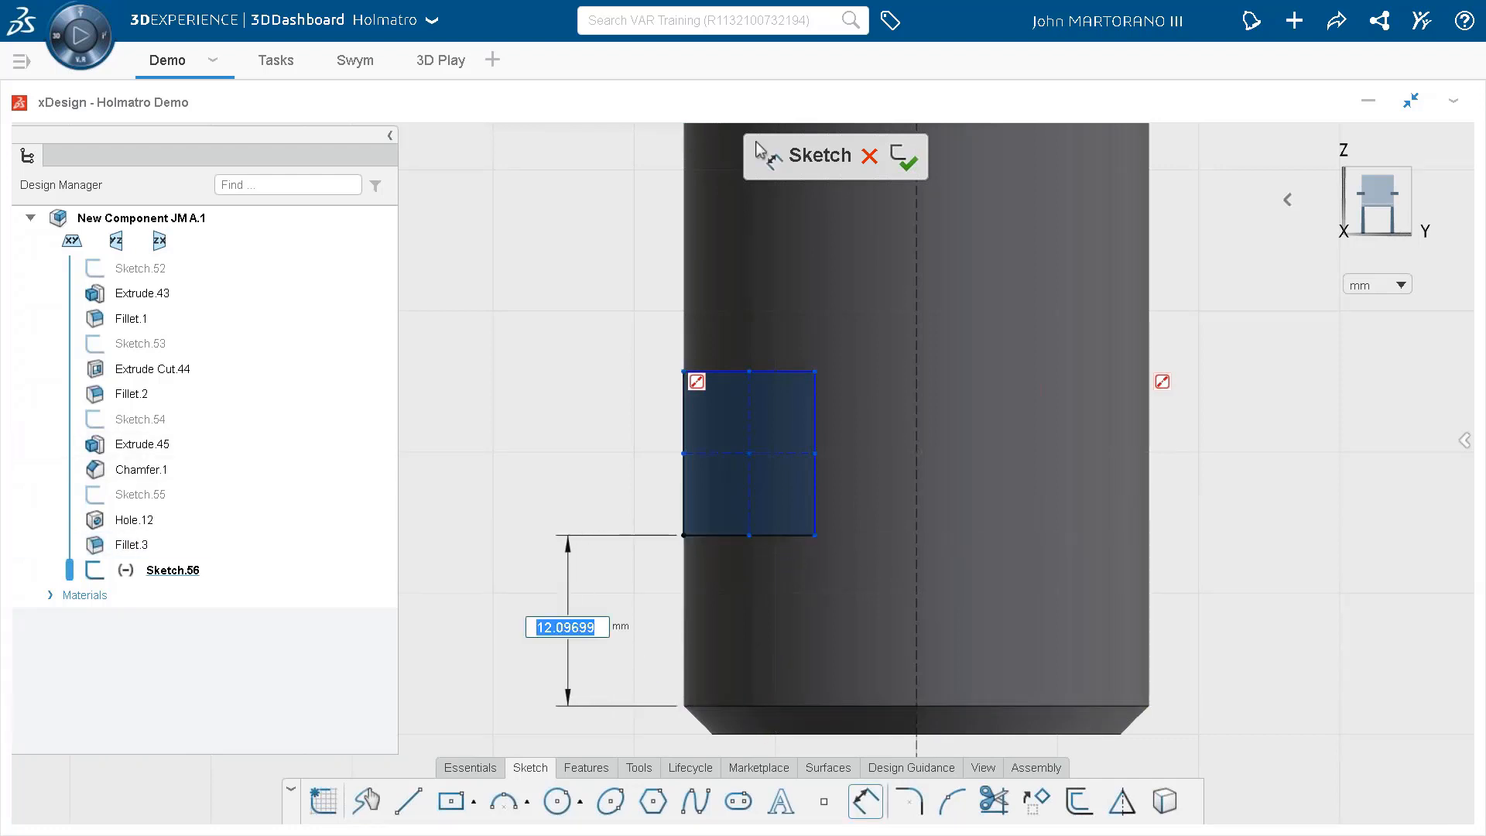
pyautogui.write('3')
pyautogui.press('Return')
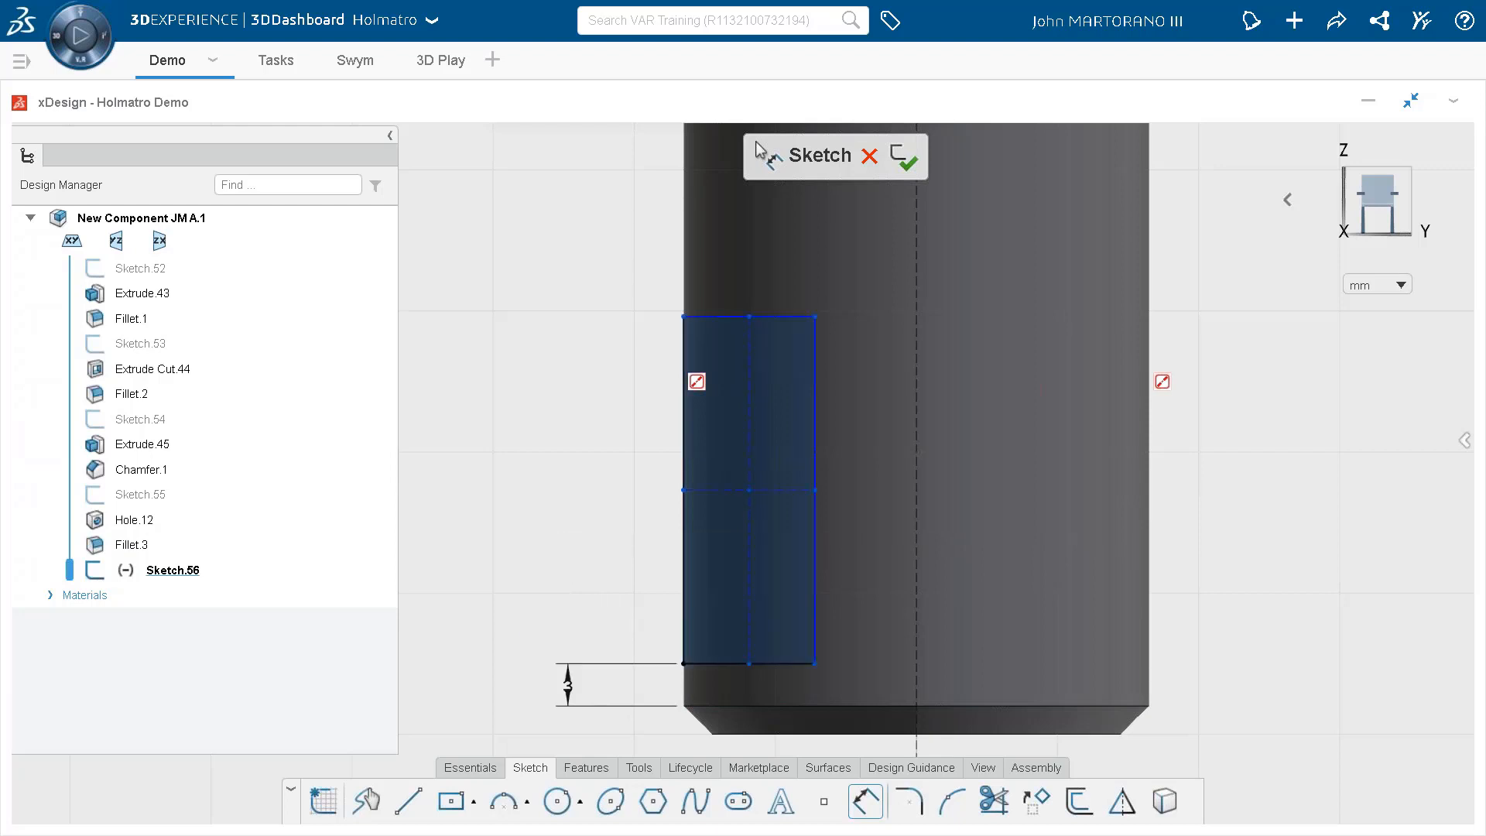
# Dimension the groove rectangle on the shank 6 mm high and 3 mm wide.
pyautogui.click(825, 476)
pyautogui.click(1022, 500)
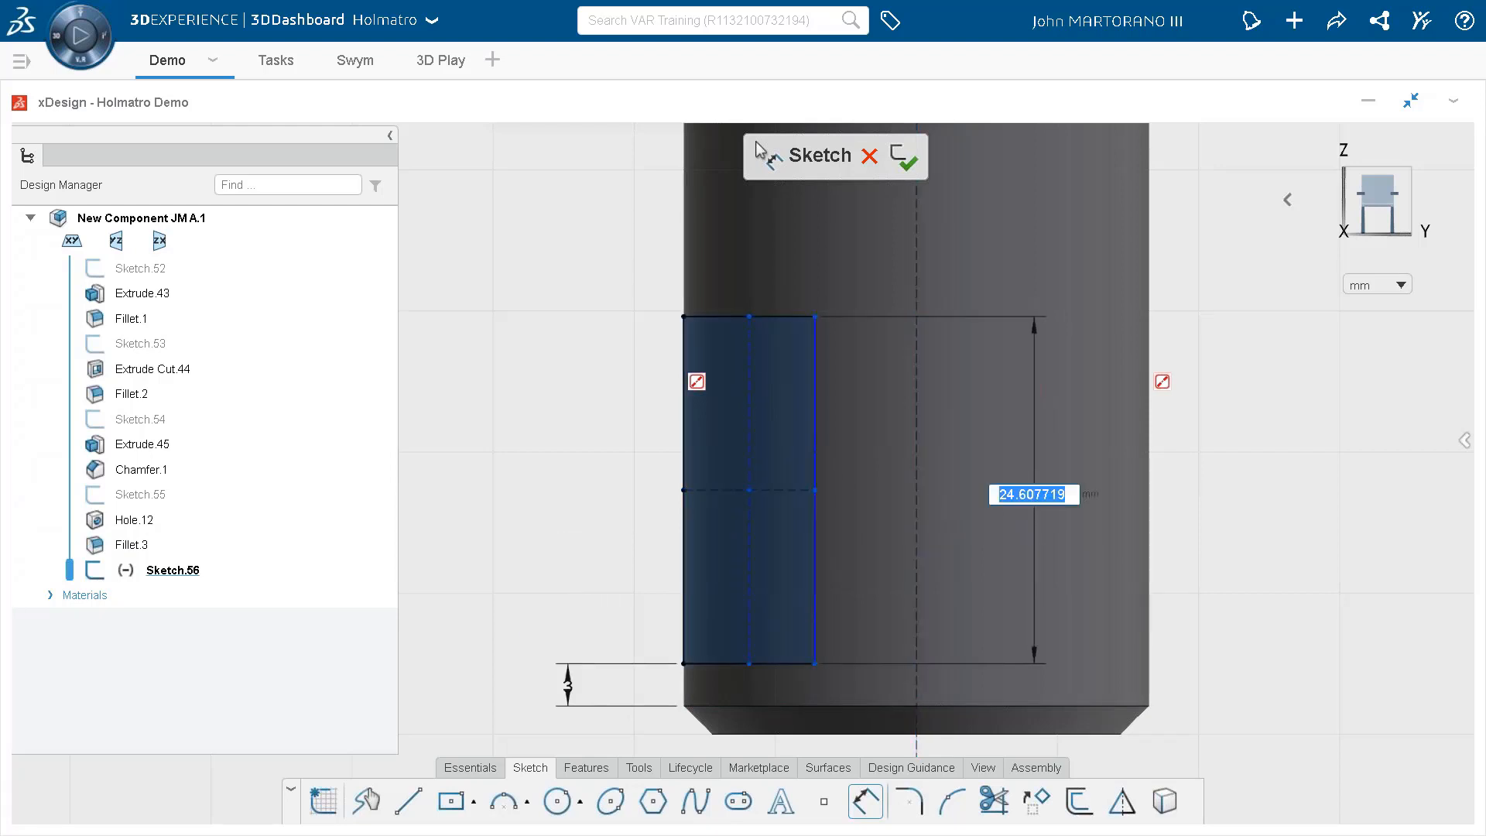
pyautogui.write('6')
pyautogui.press('Return')
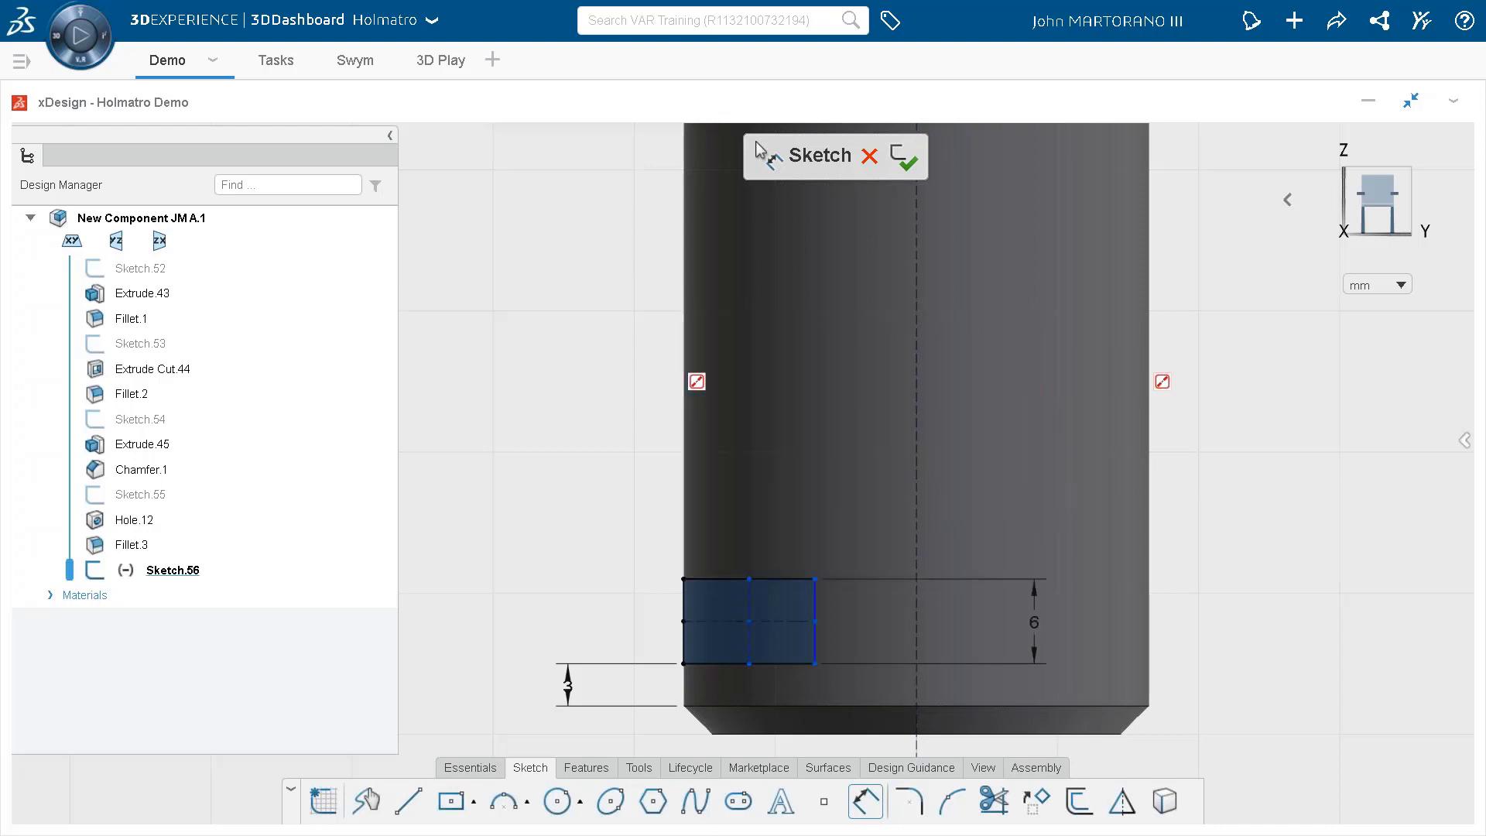
pyautogui.click(774, 579)
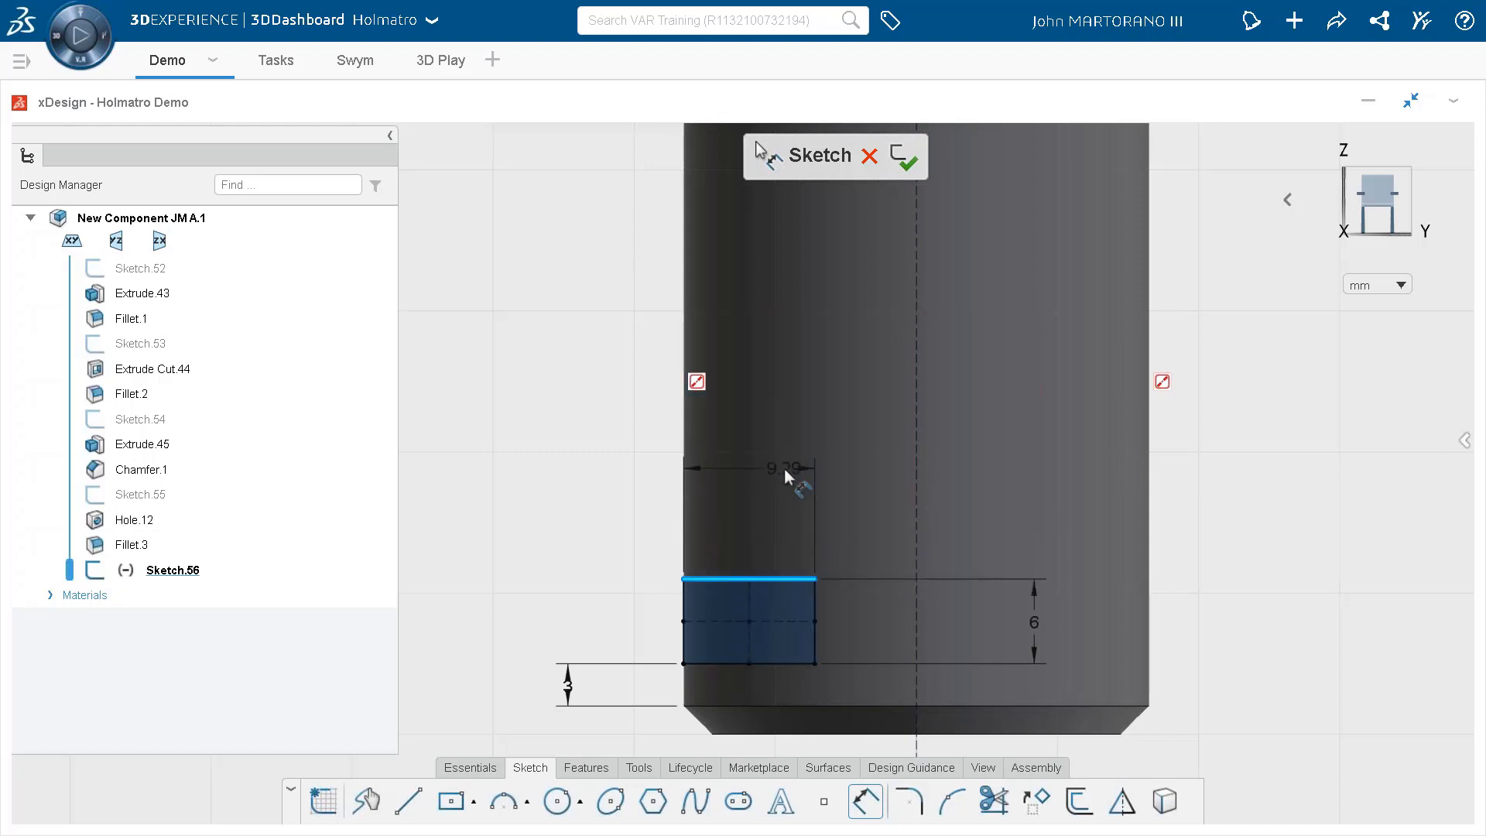
pyautogui.click(783, 469)
pyautogui.write('3')
pyautogui.press('Return')
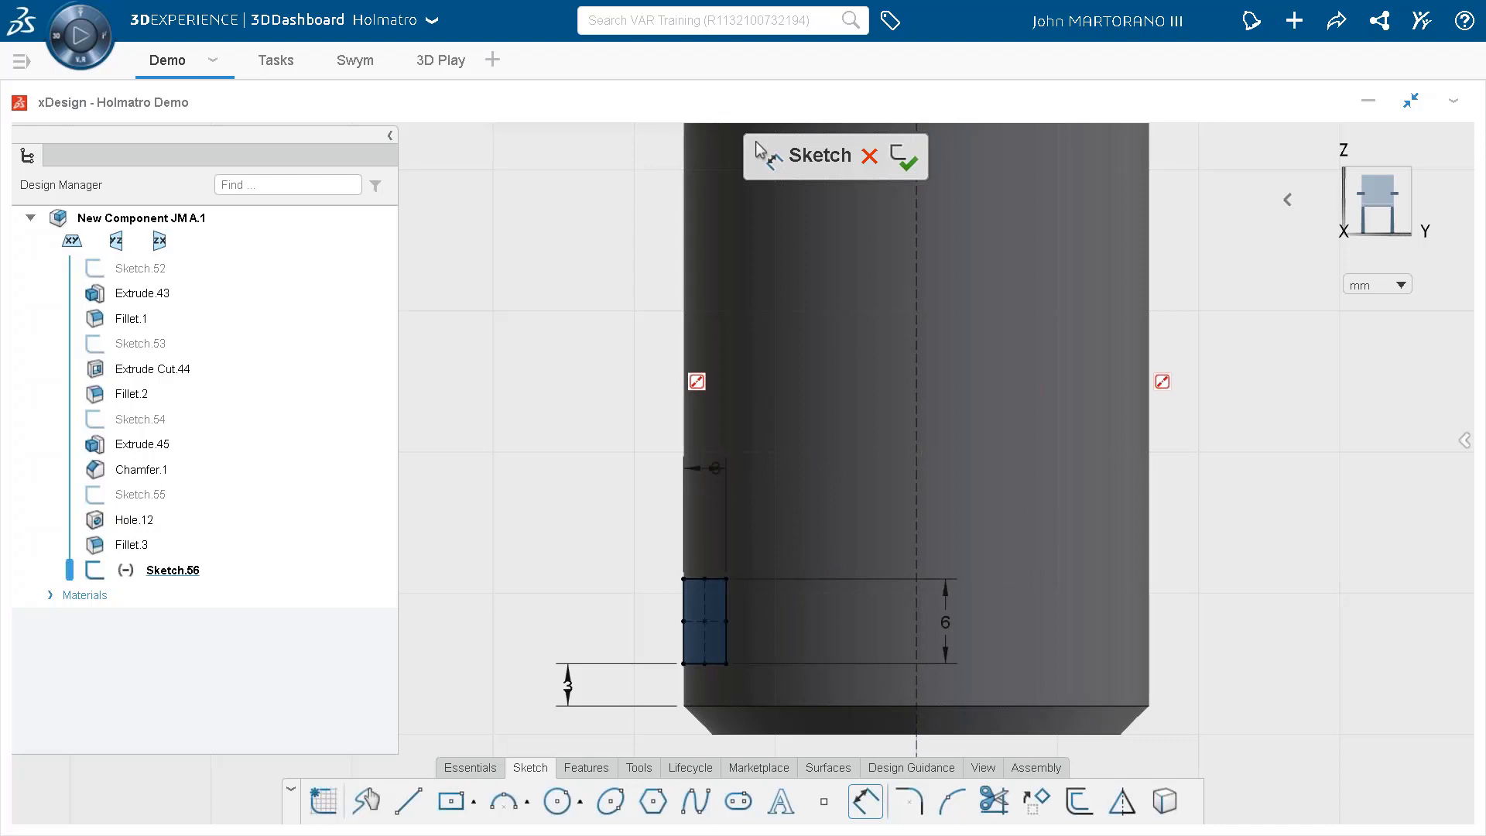
pyautogui.scroll(-3, 763, 494)
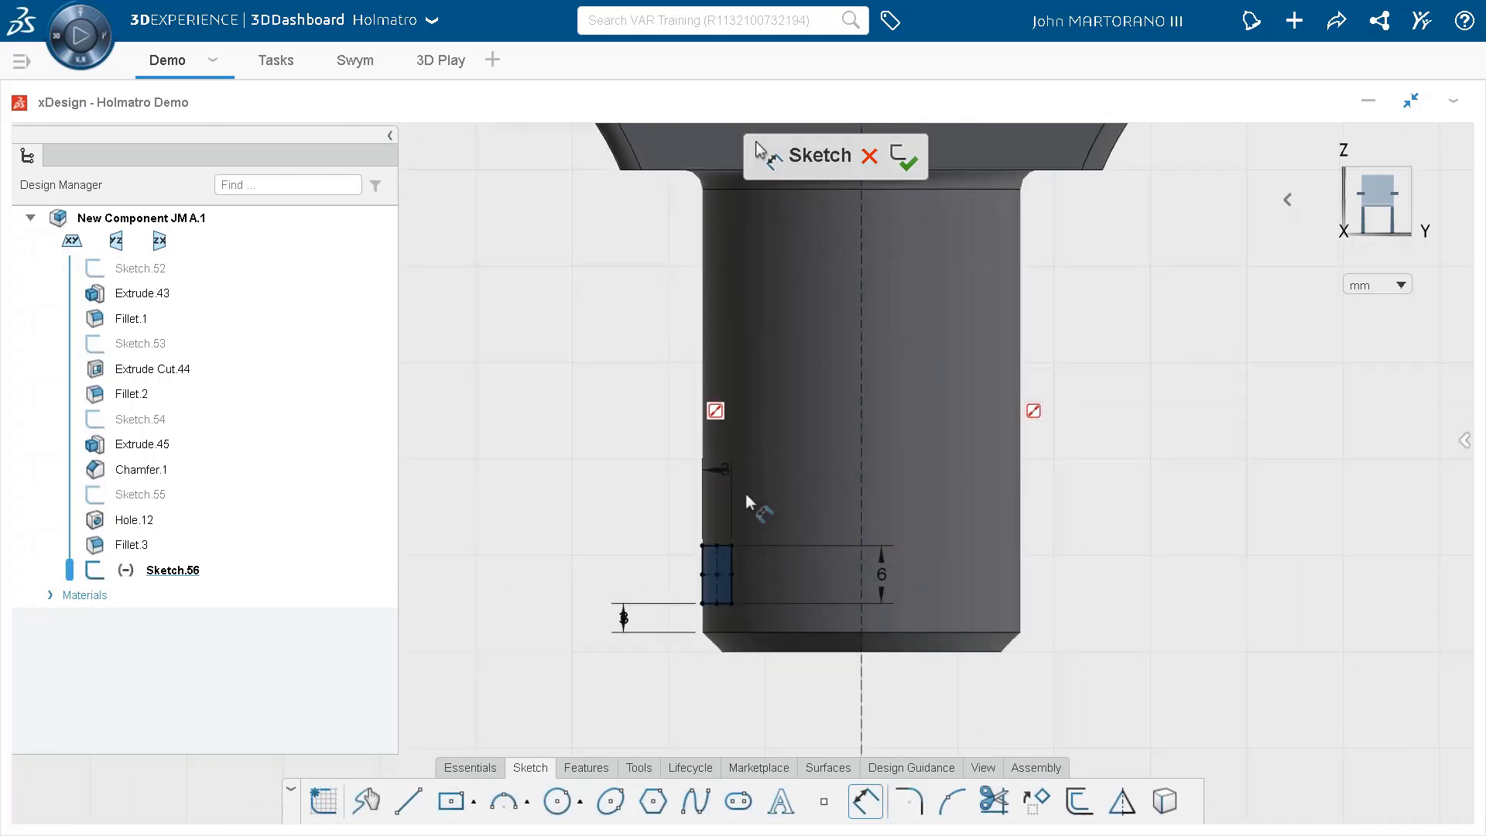
pyautogui.press('Escape')
# Pull the groove rectangle into an extrusion about 15 mm long and set its operation to Cut.
pyautogui.moveTo(637, 510); pyautogui.dragTo(725, 604, button='middle')
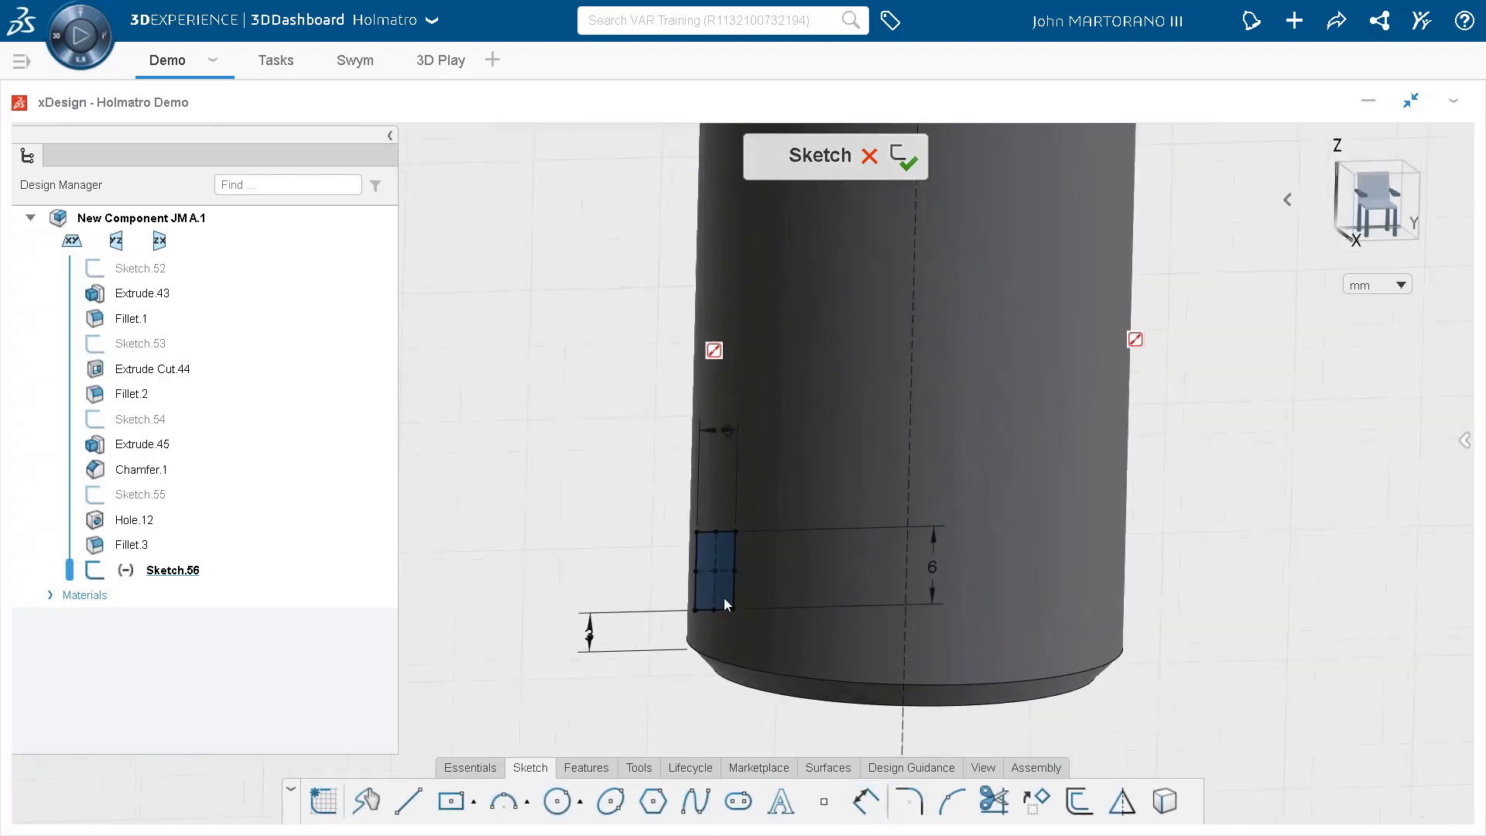
pyautogui.scroll(3, 723, 598)
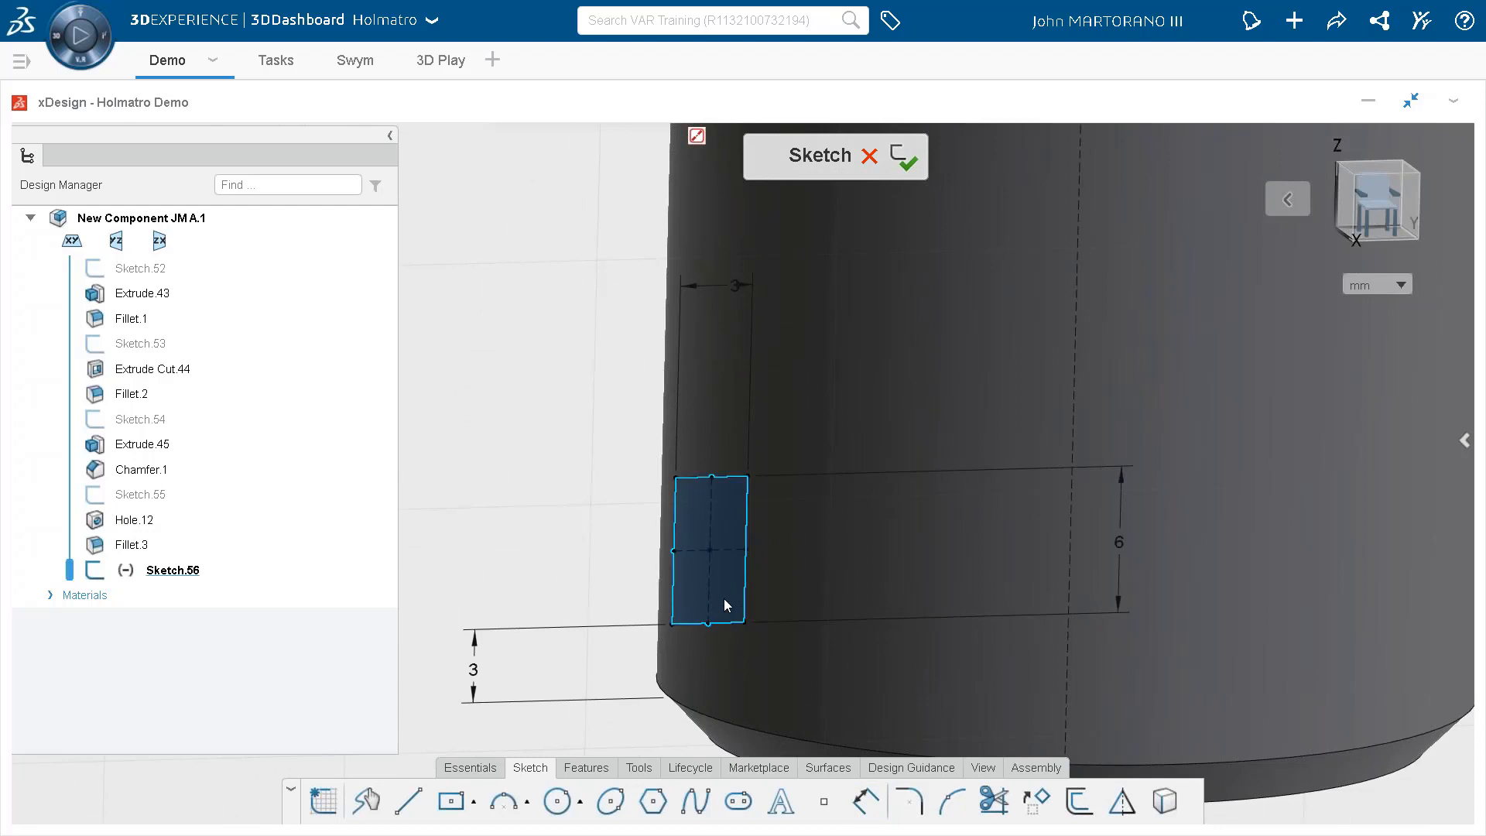
pyautogui.click(697, 522)
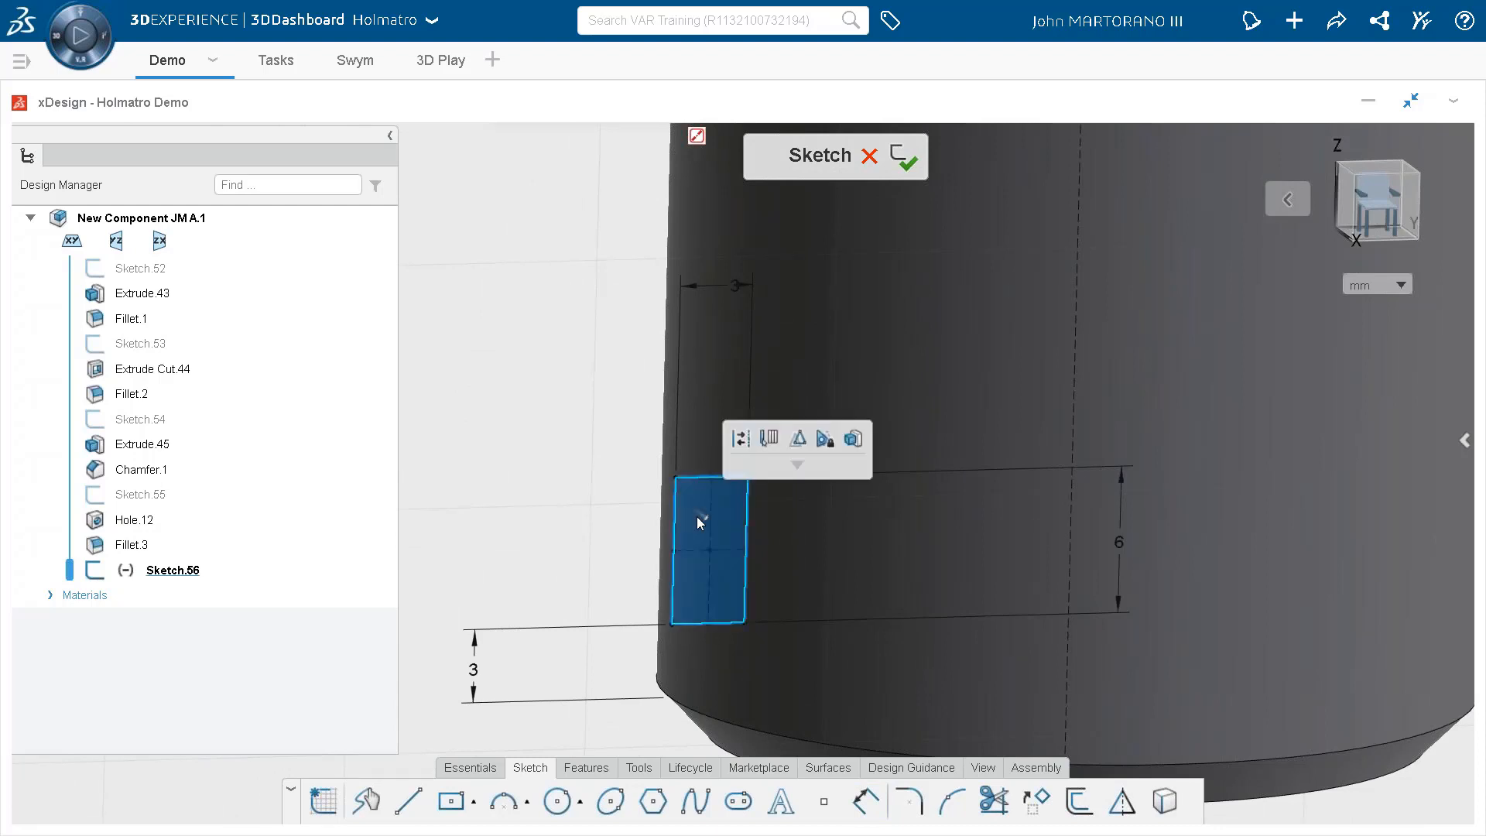
pyautogui.moveTo(705, 533)
pyautogui.mouseDown()
pyautogui.moveTo(696, 604)
pyautogui.moveTo(763, 630)
pyautogui.moveTo(792, 619)
pyautogui.mouseUp()
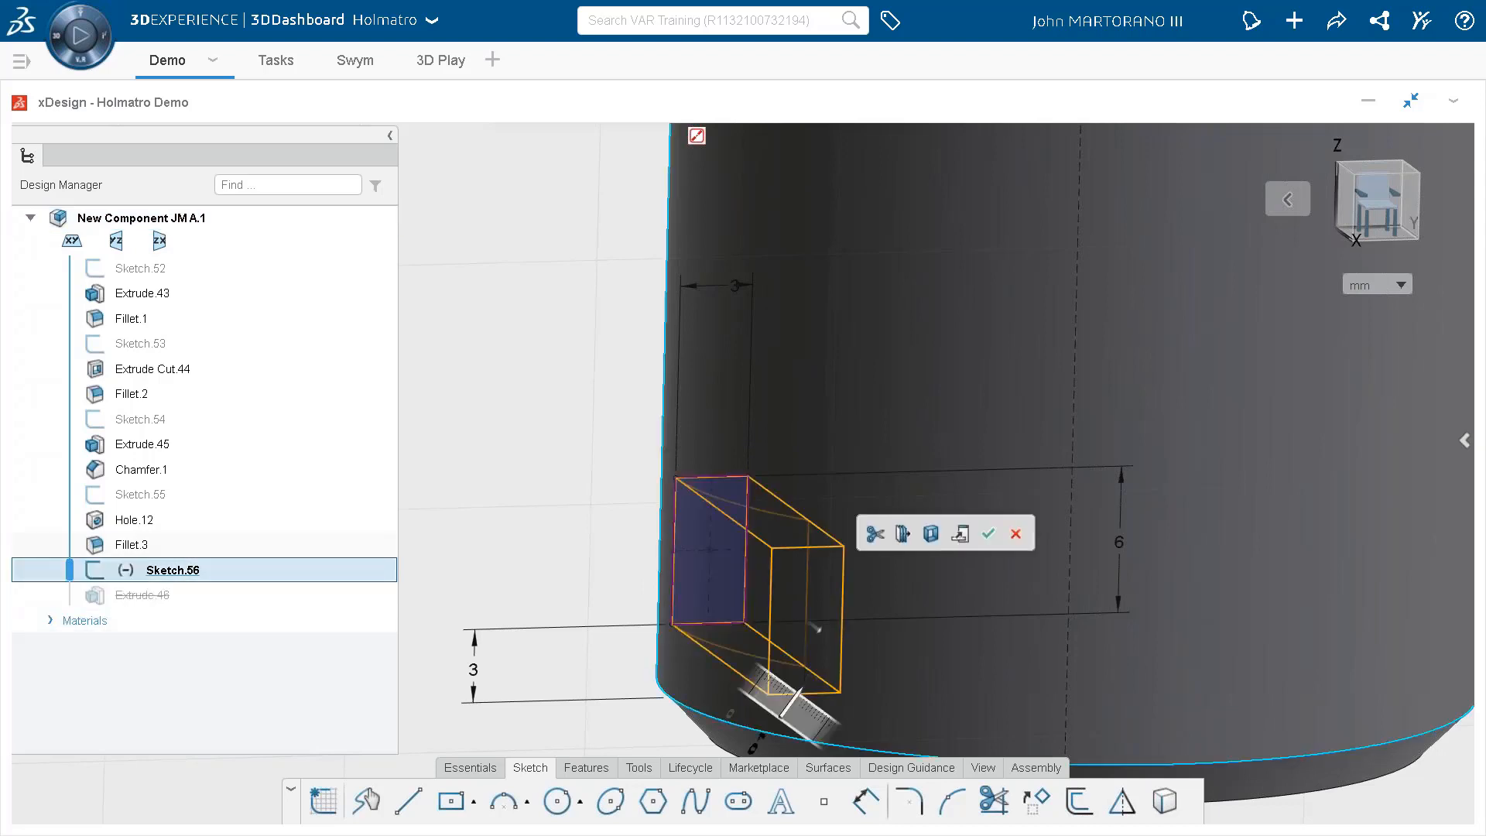
pyautogui.scroll(-5, 837, 606)
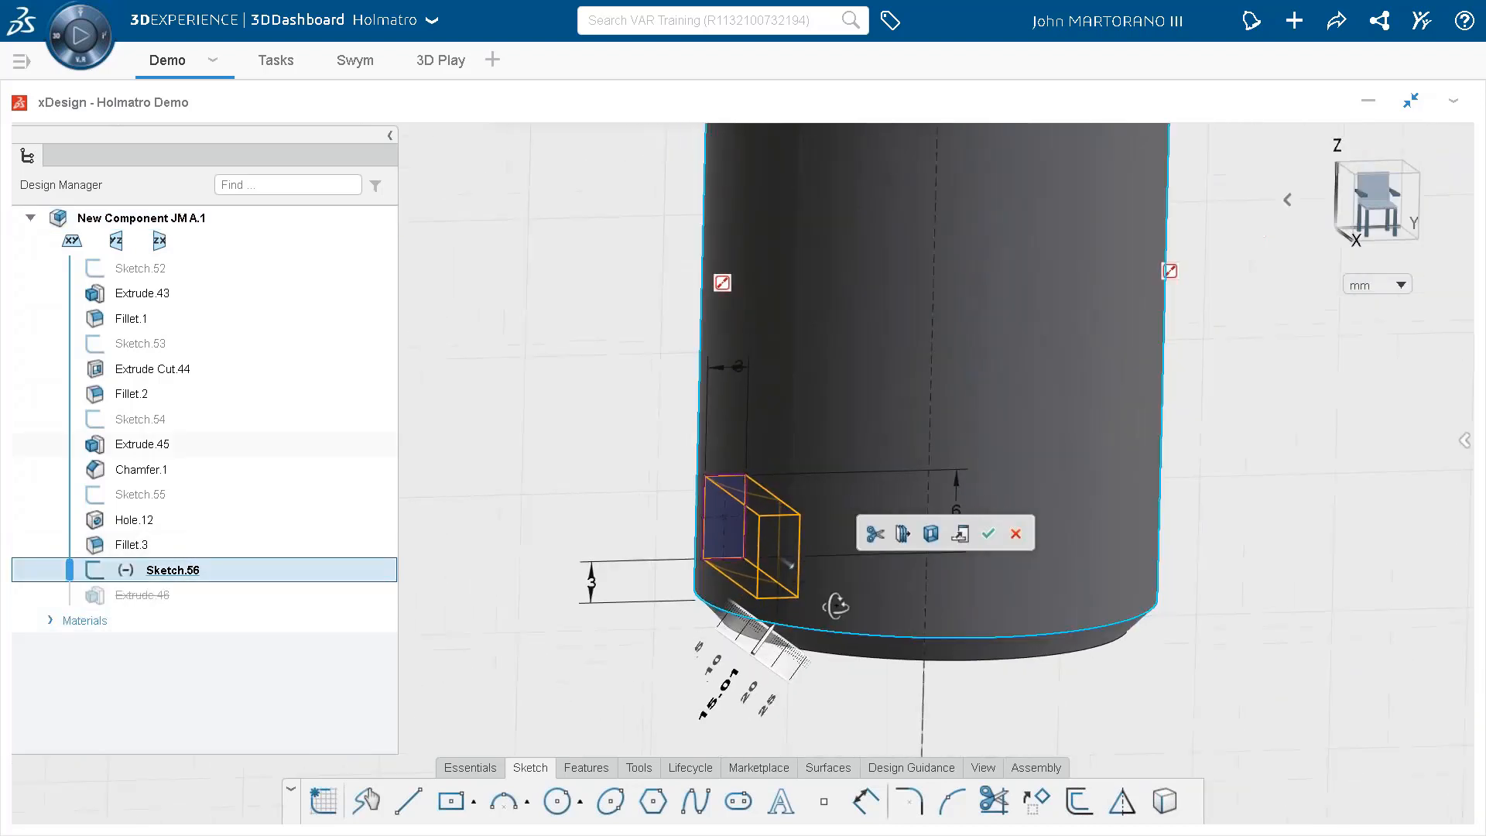
pyautogui.moveTo(836, 606); pyautogui.dragTo(978, 683, button='middle')
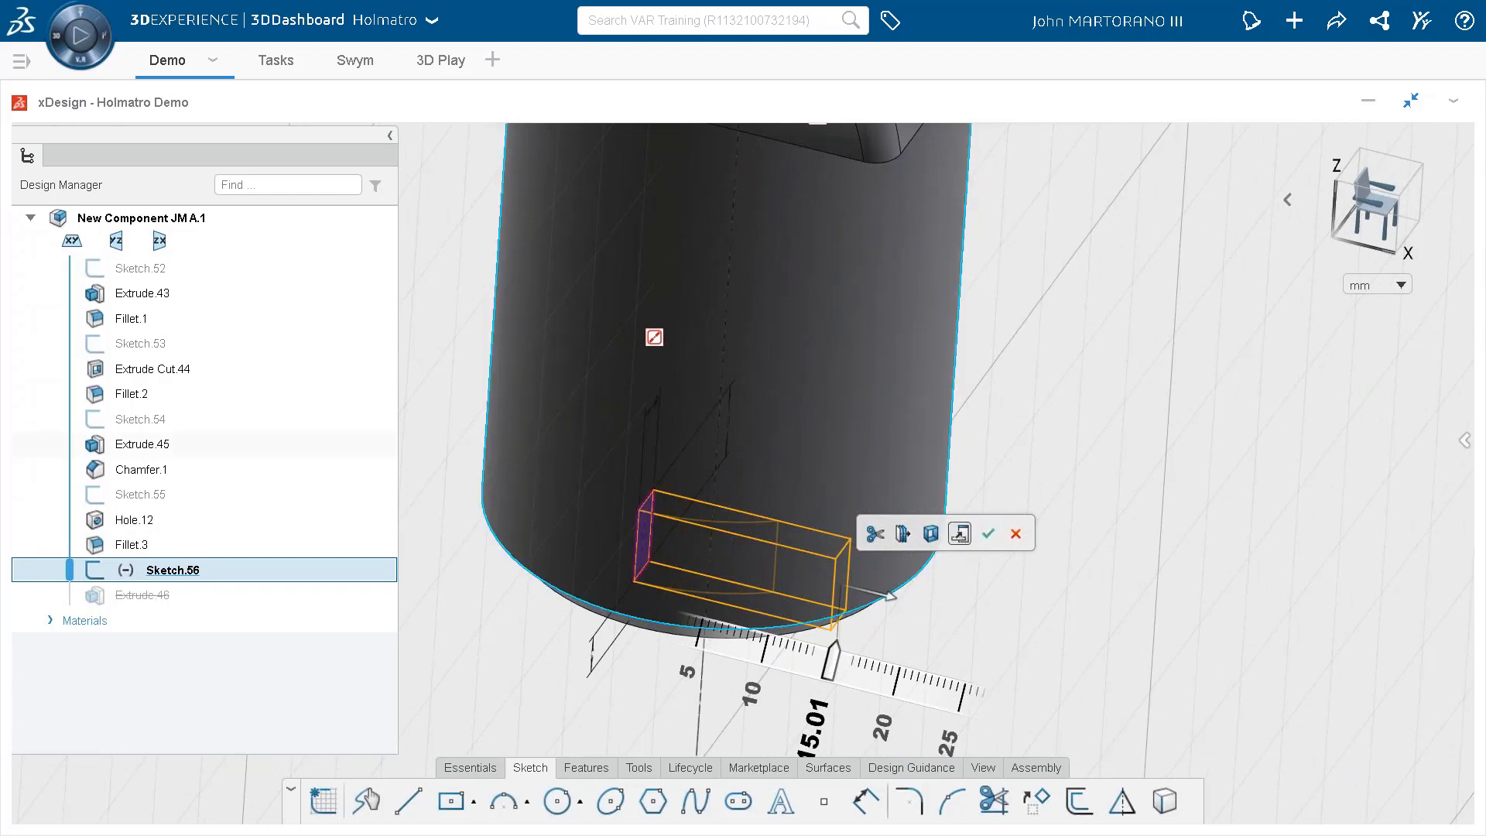
pyautogui.click(960, 534)
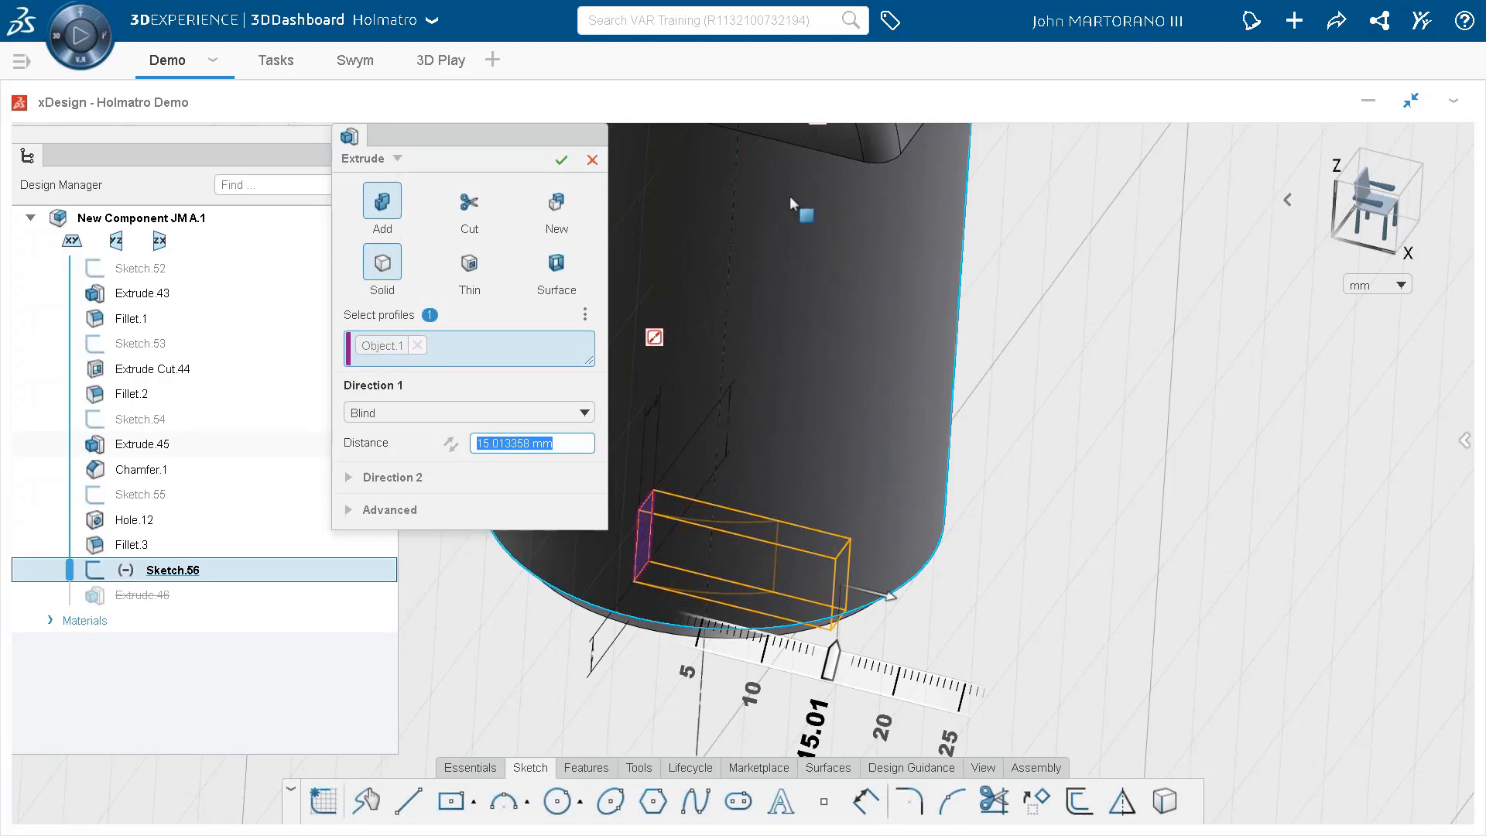
pyautogui.click(485, 225)
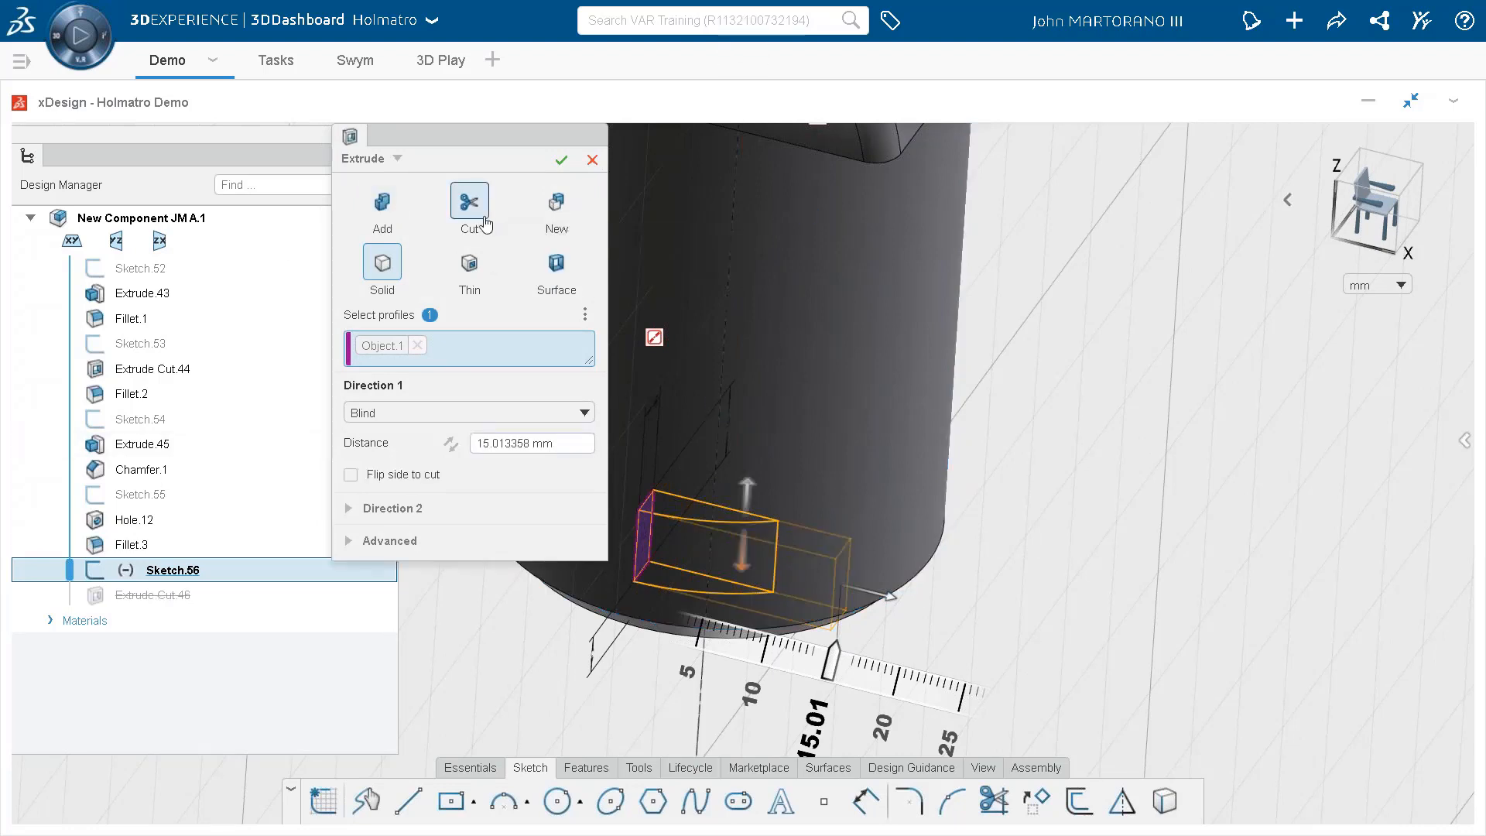
# Change the feature to a Revolve cut and make a full revolve of the rectangle about the vertical construction line.
pyautogui.click(395, 160)
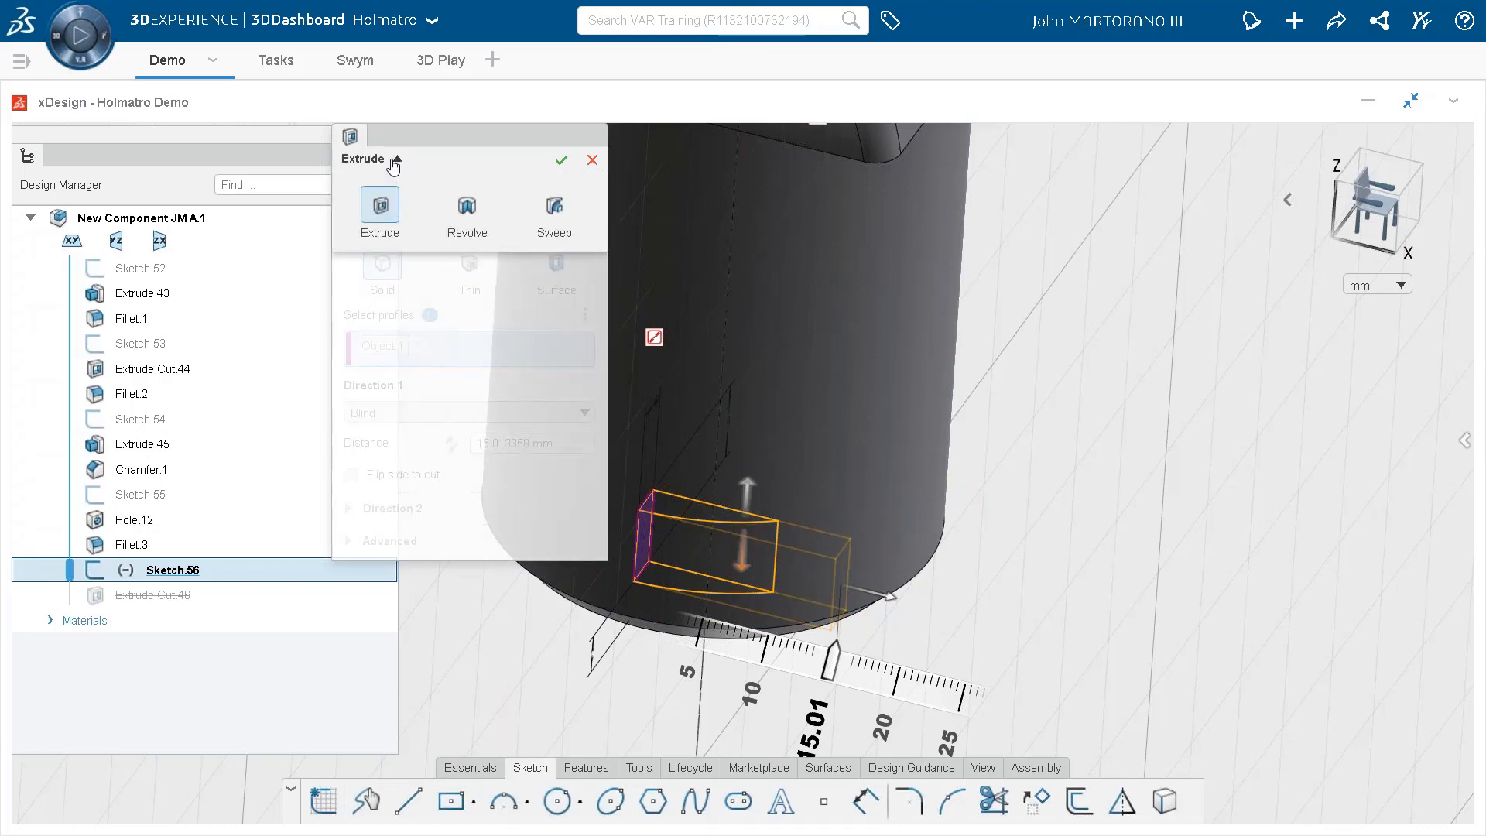
pyautogui.click(466, 207)
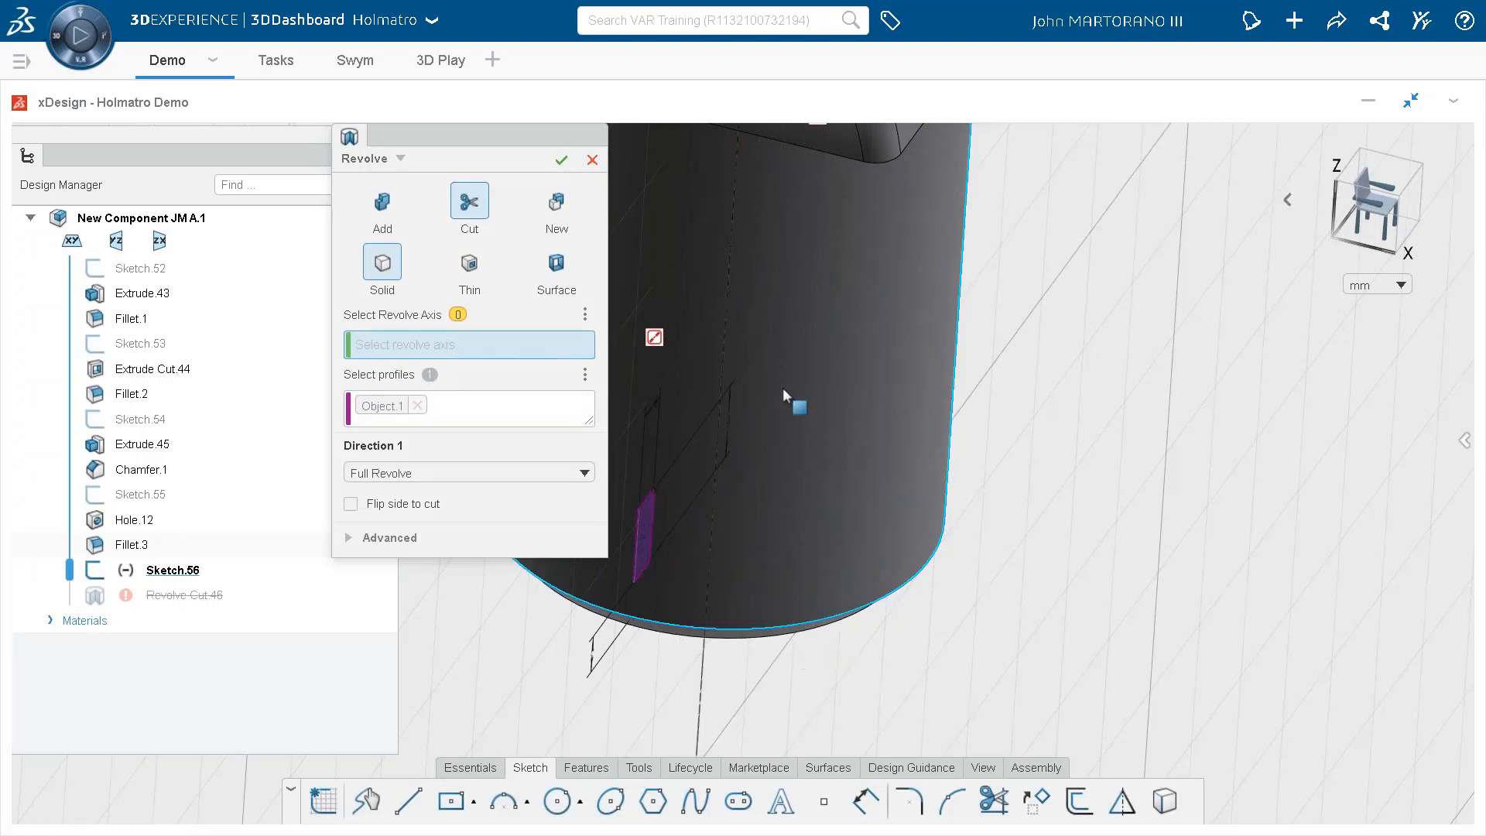
pyautogui.moveTo(784, 393); pyautogui.dragTo(797, 345, button='right')
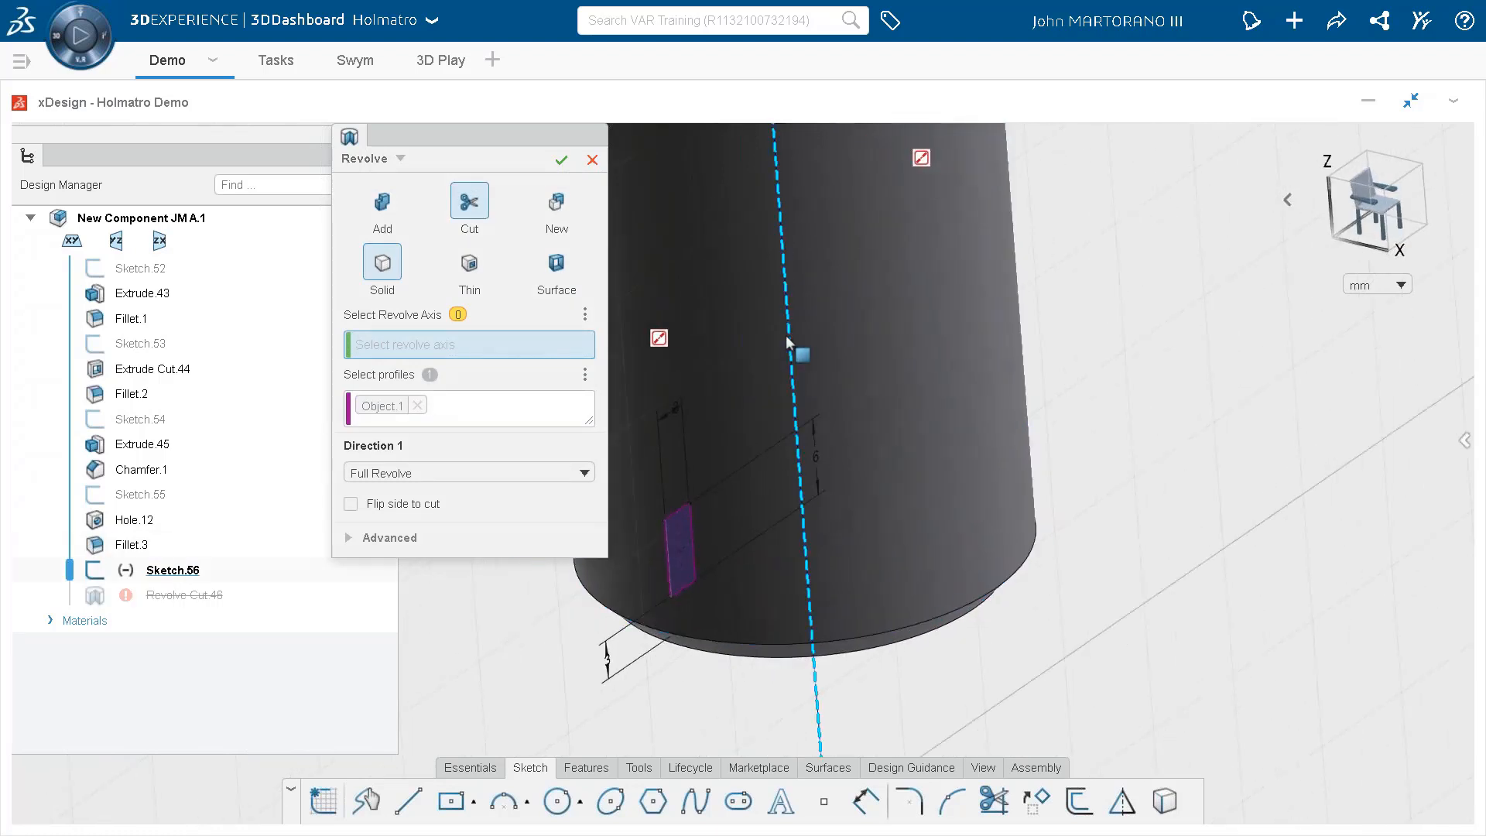
pyautogui.click(789, 344)
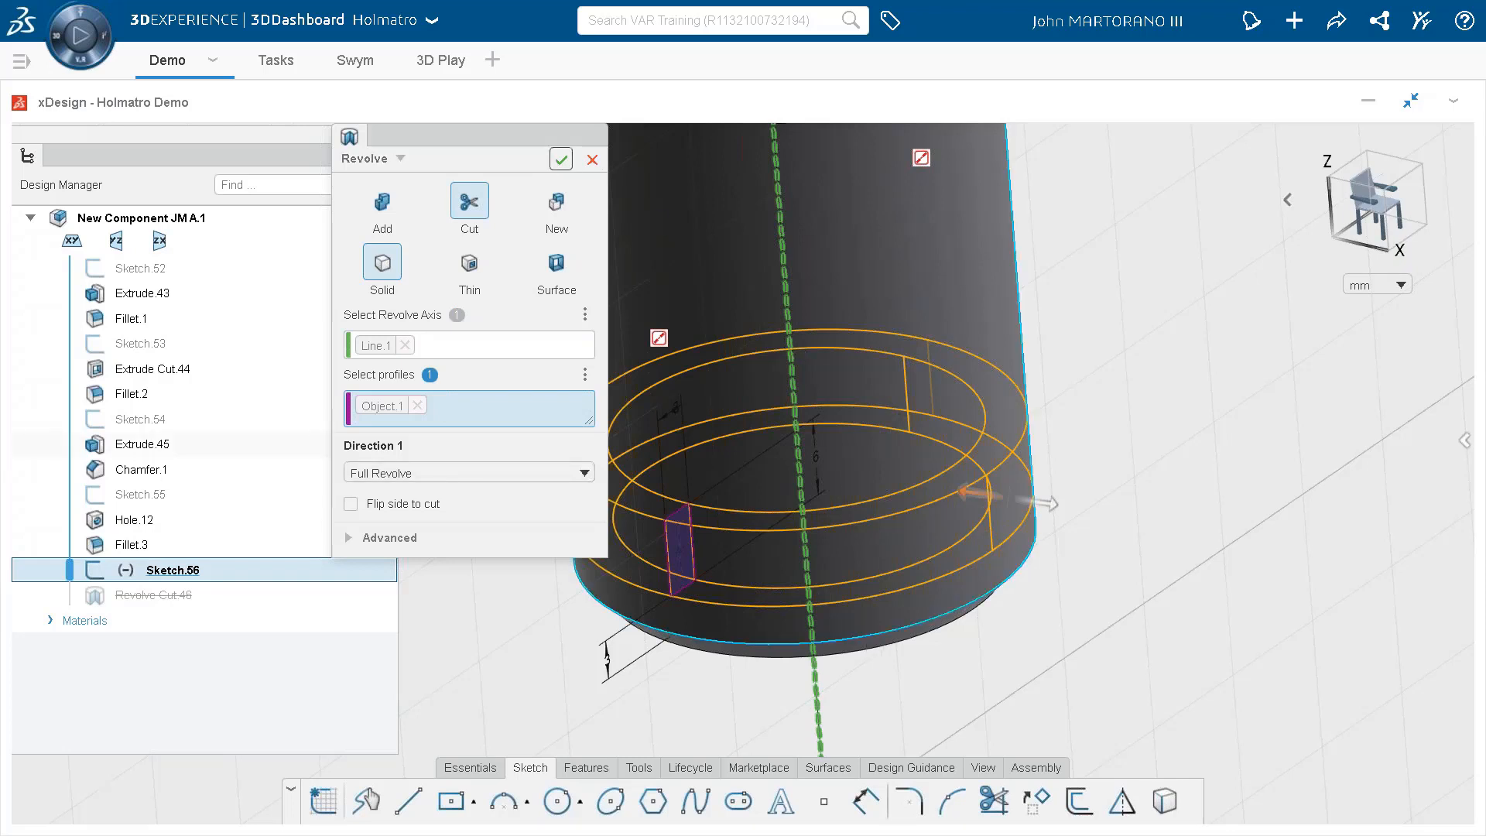
pyautogui.click(561, 160)
# Check the finished retaining ring groove against the whole clevis and save the component.
pyautogui.moveTo(926, 541); pyautogui.dragTo(820, 499, button='right')
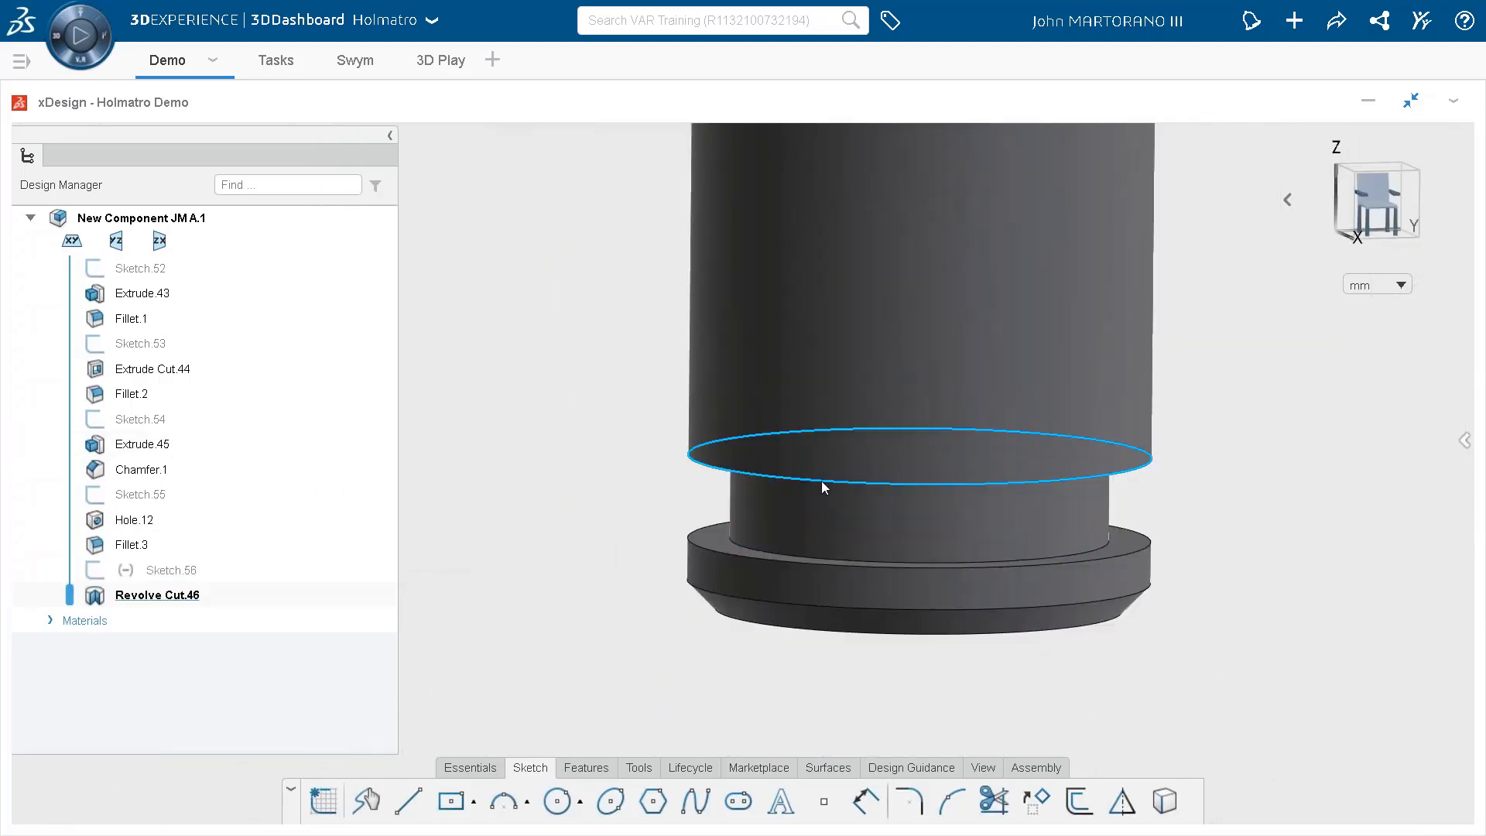
pyautogui.scroll(-5, 888, 473)
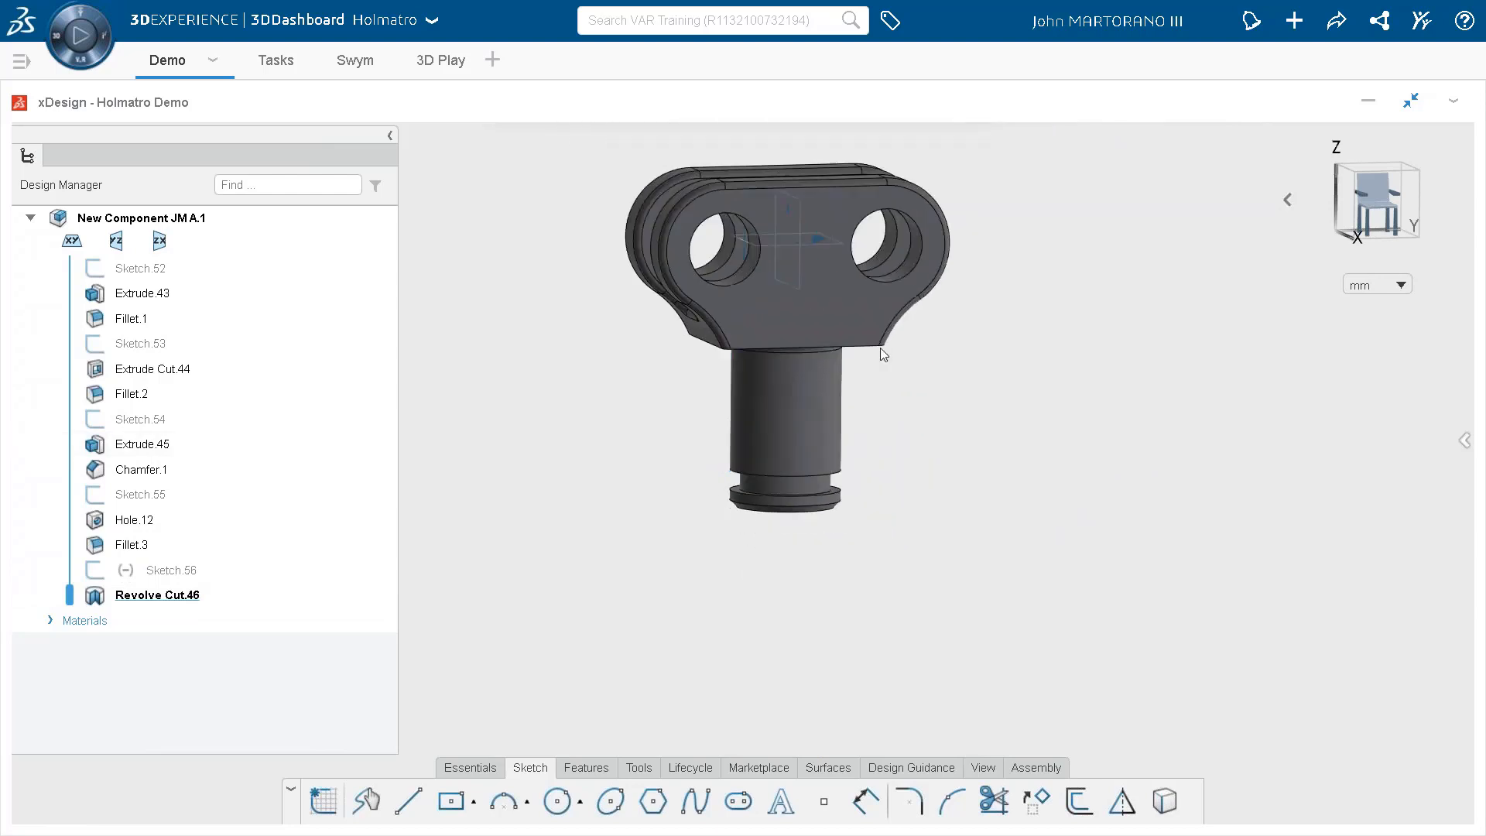
pyautogui.scroll(3, 857, 238)
pyautogui.moveTo(852, 240); pyautogui.dragTo(790, 240, button='middle')
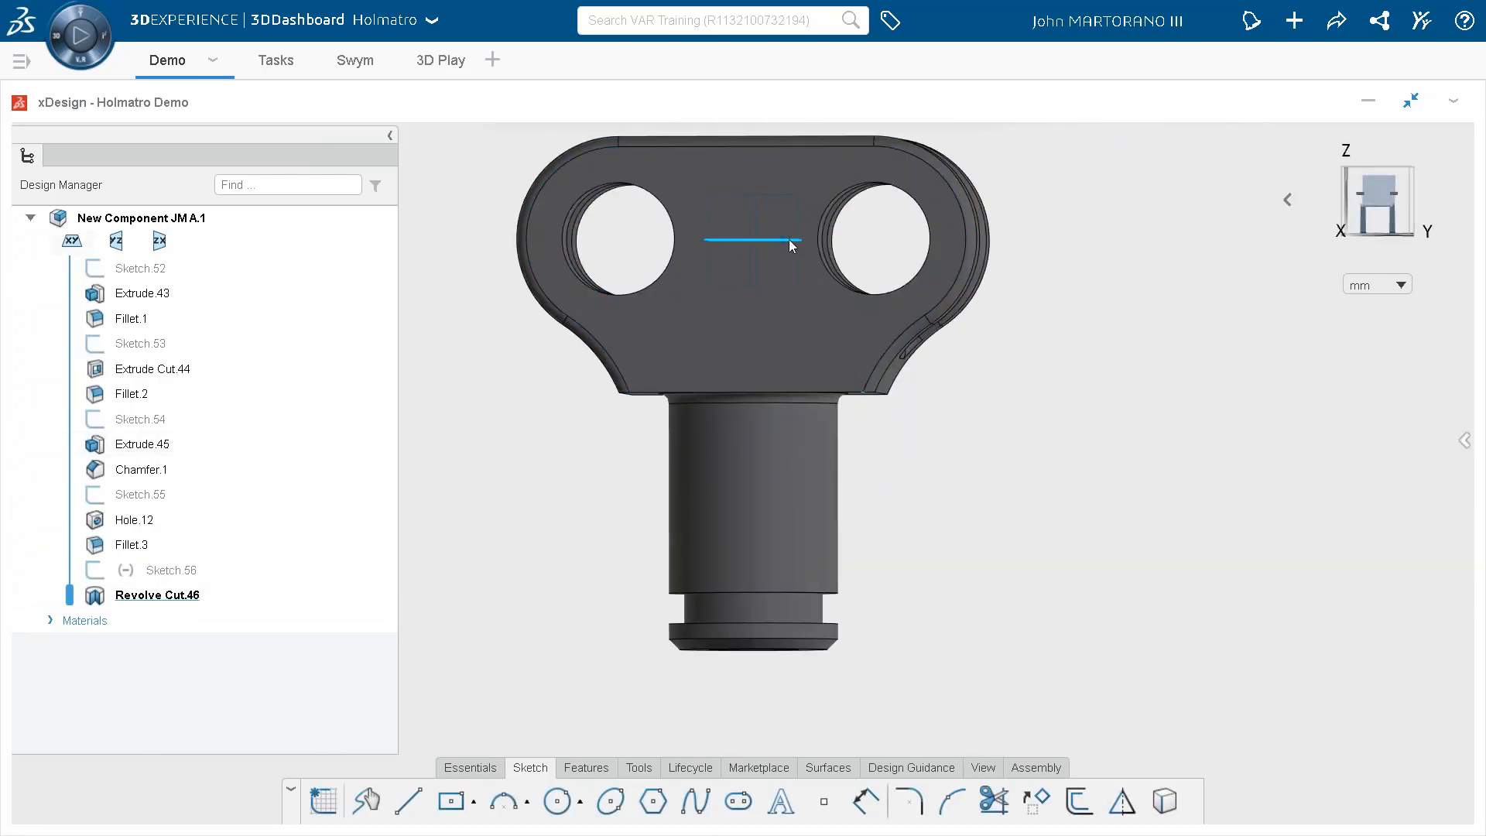
pyautogui.hotkey('ctrl', 's')
pyautogui.scroll(-2, 638, 316)
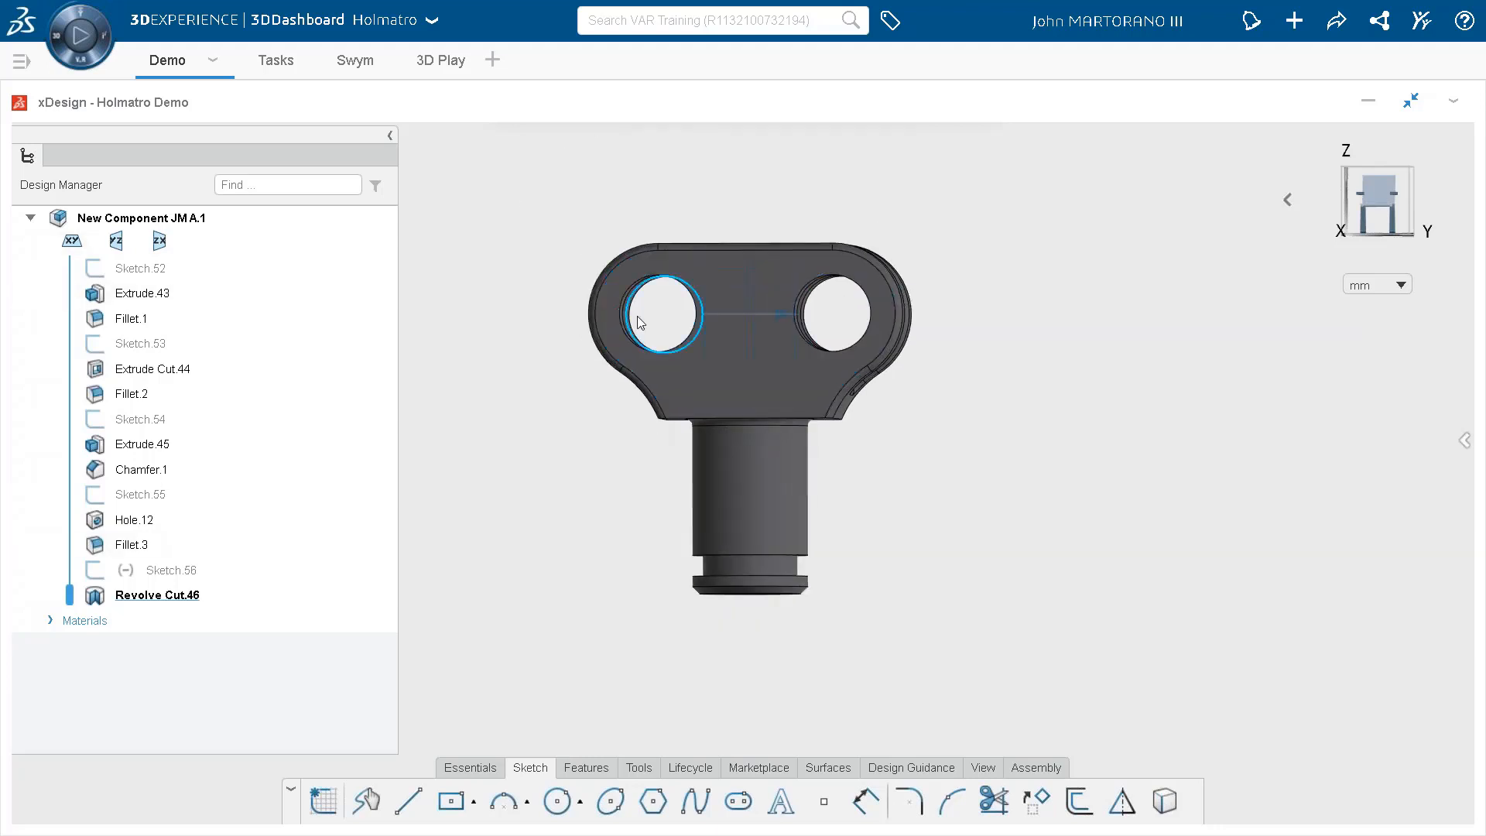
pyautogui.moveTo(670, 319); pyautogui.dragTo(694, 341, button='middle')
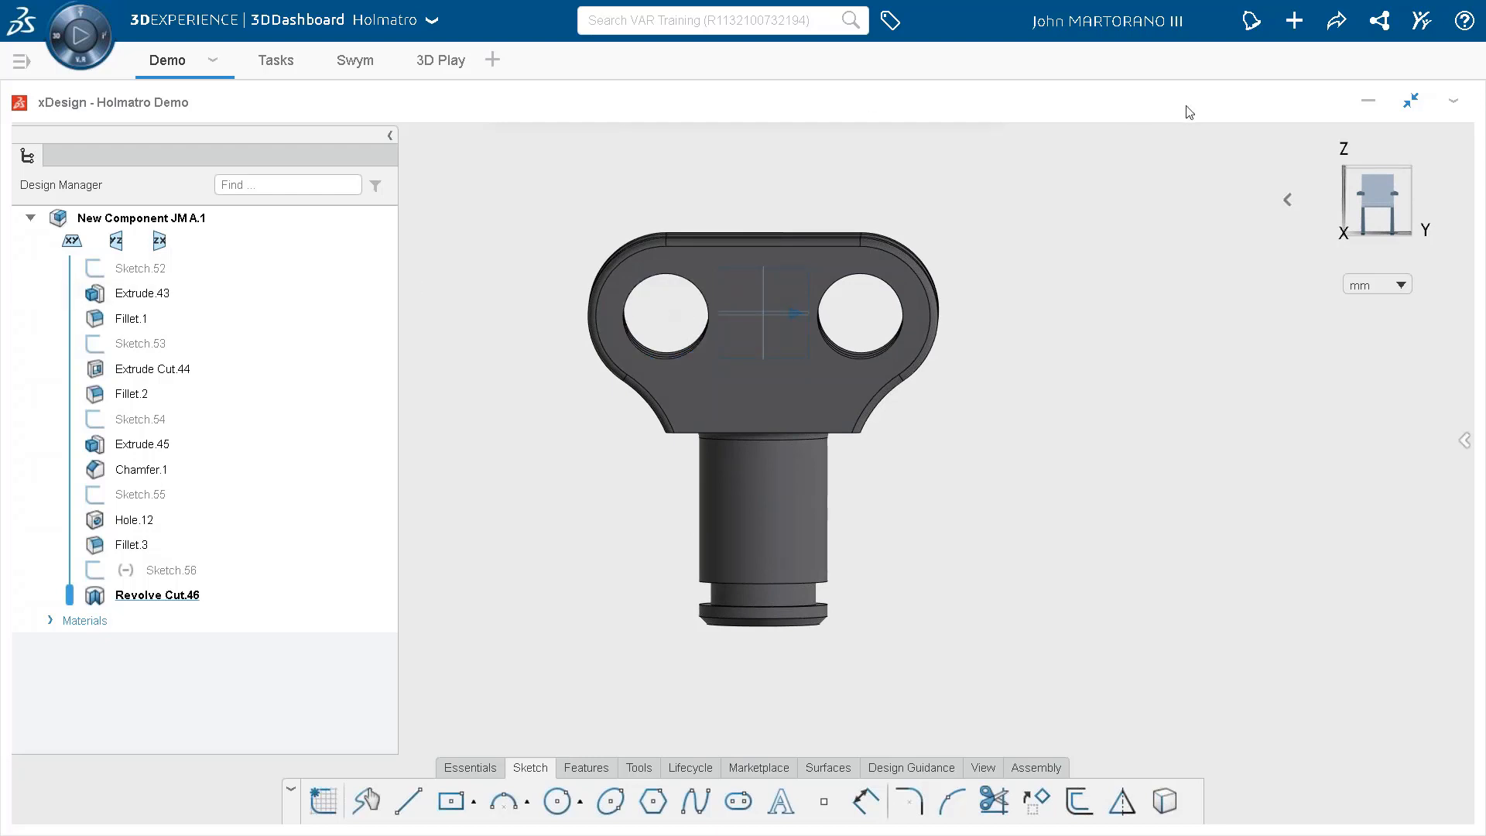
# Open the Holmatro Start JG assembly in the second, empty xDesign window and enlarge it to fill the dashboard.
pyautogui.click(1411, 101)
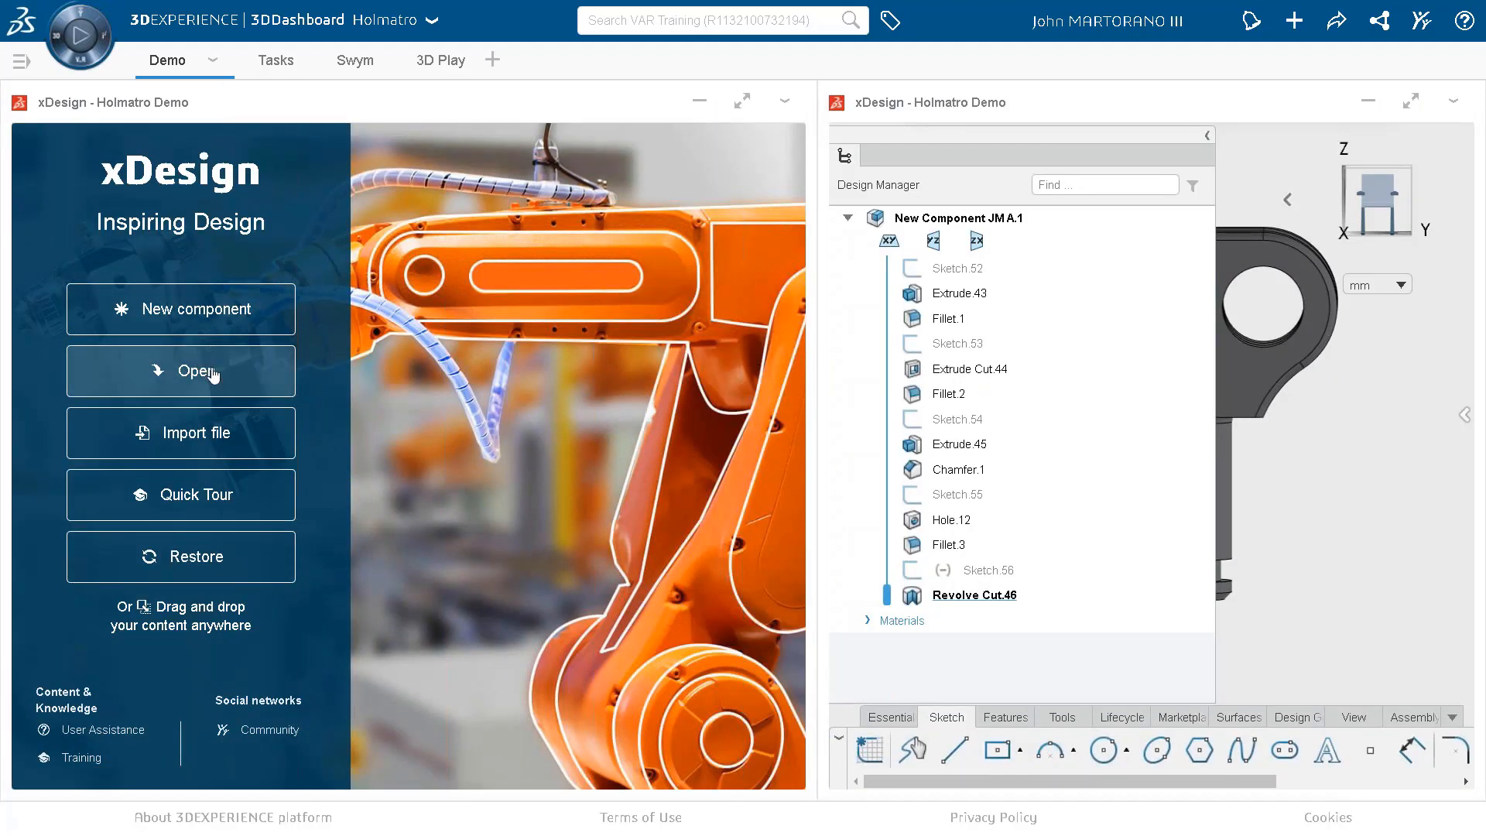
pyautogui.click(213, 375)
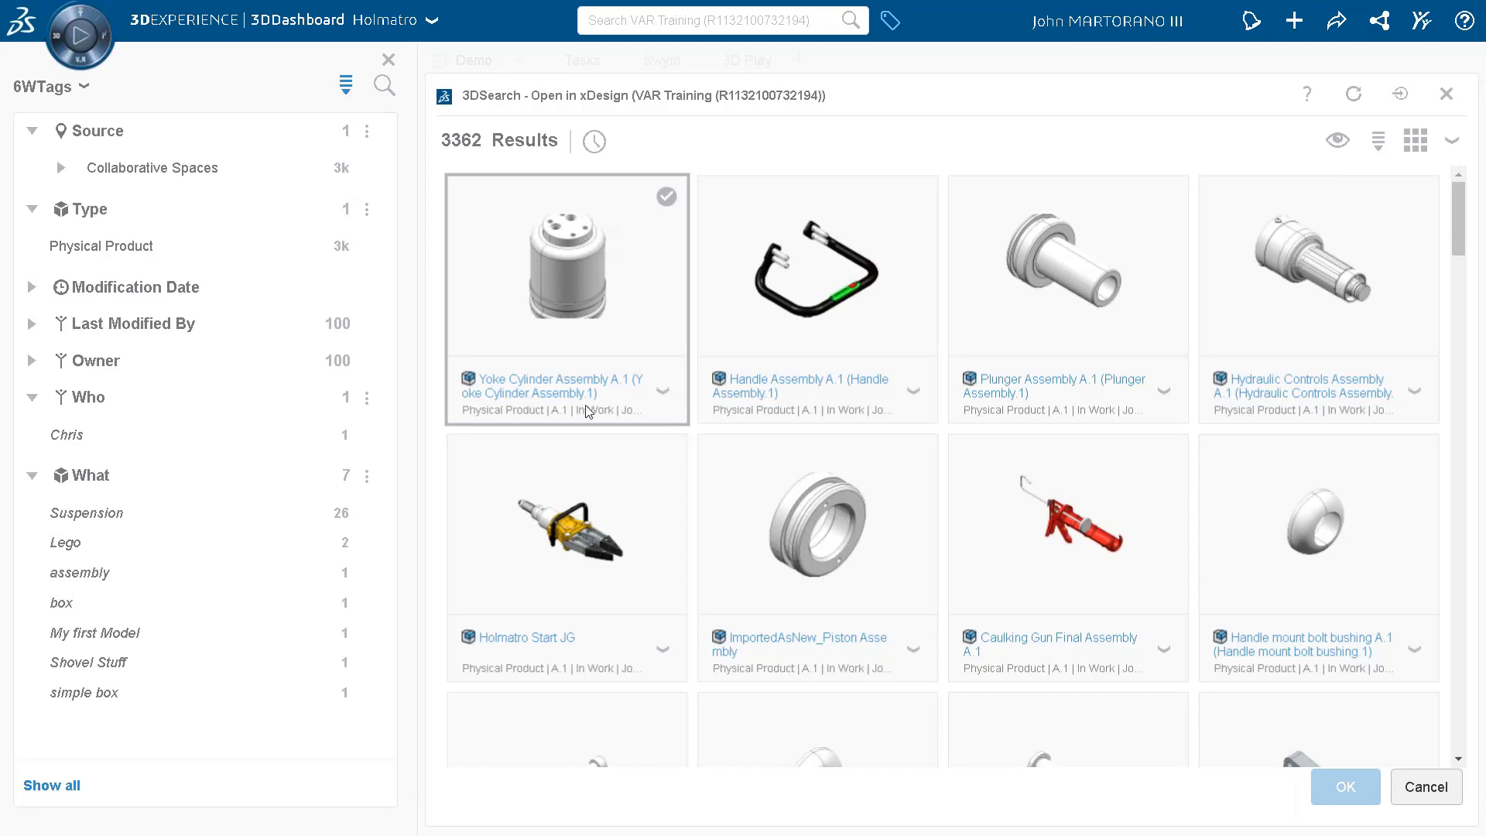
pyautogui.click(572, 545)
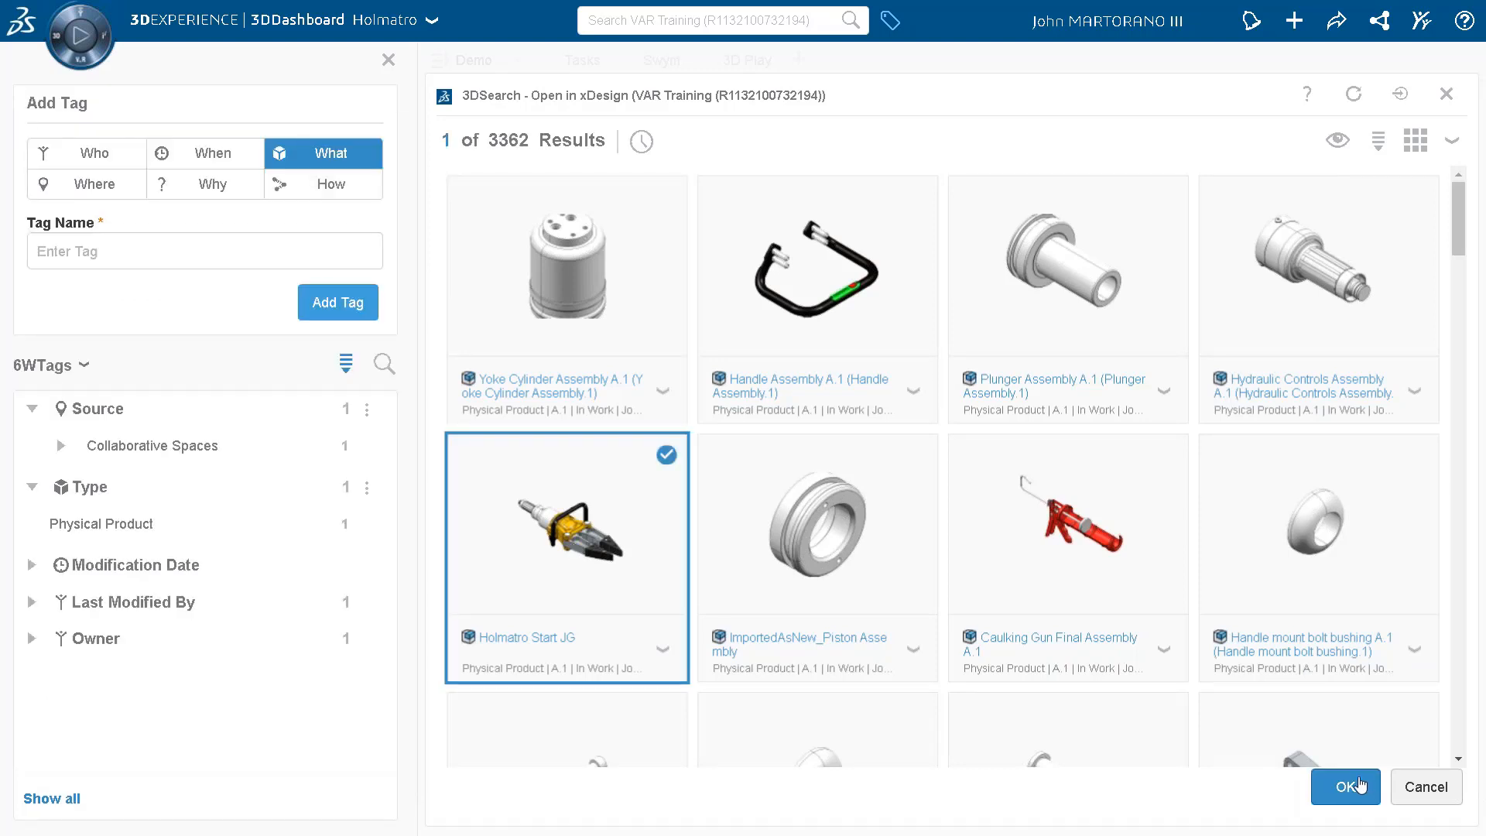
pyautogui.click(1346, 787)
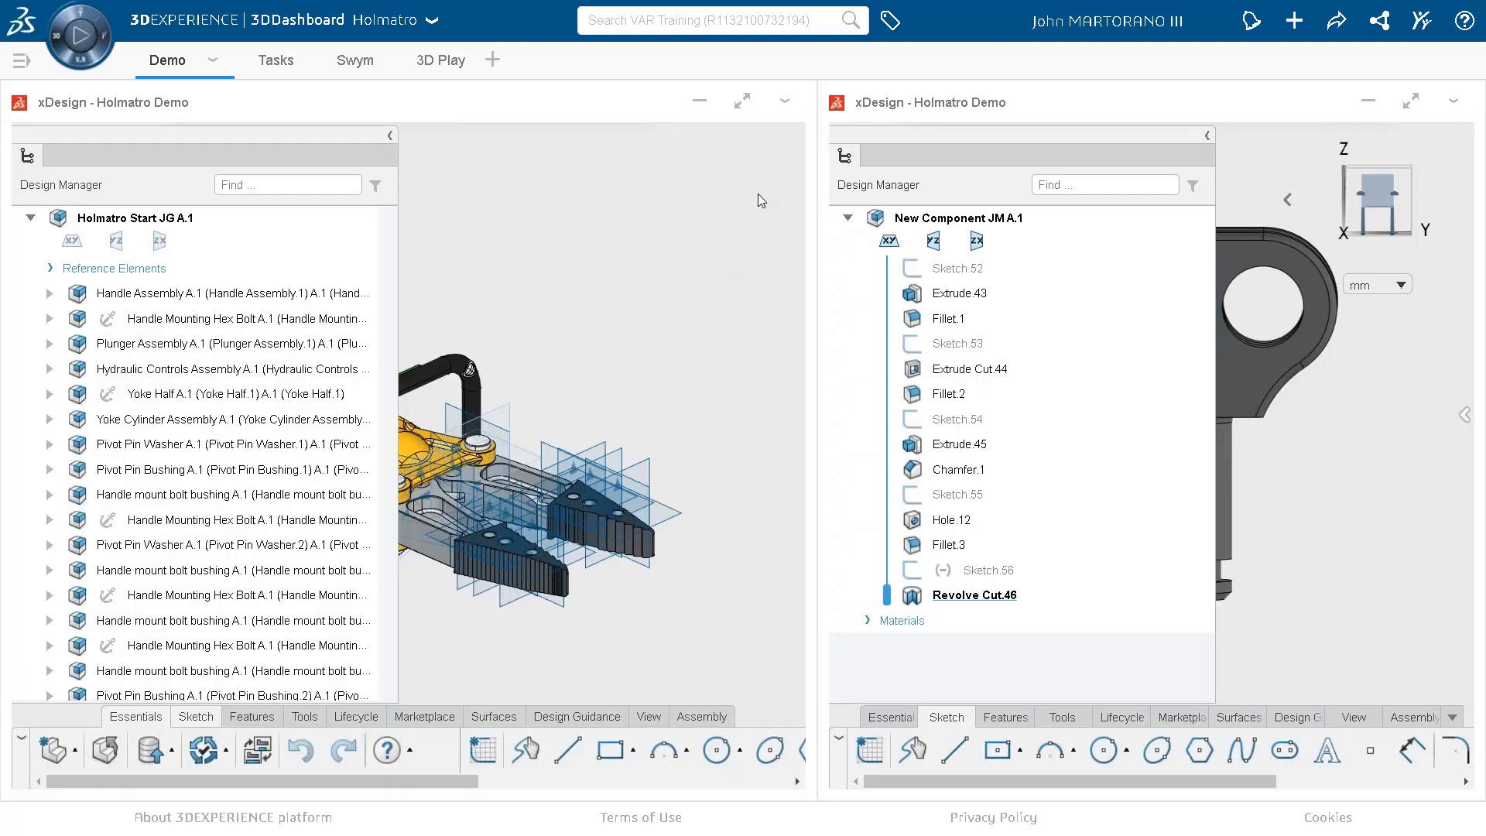
pyautogui.click(742, 102)
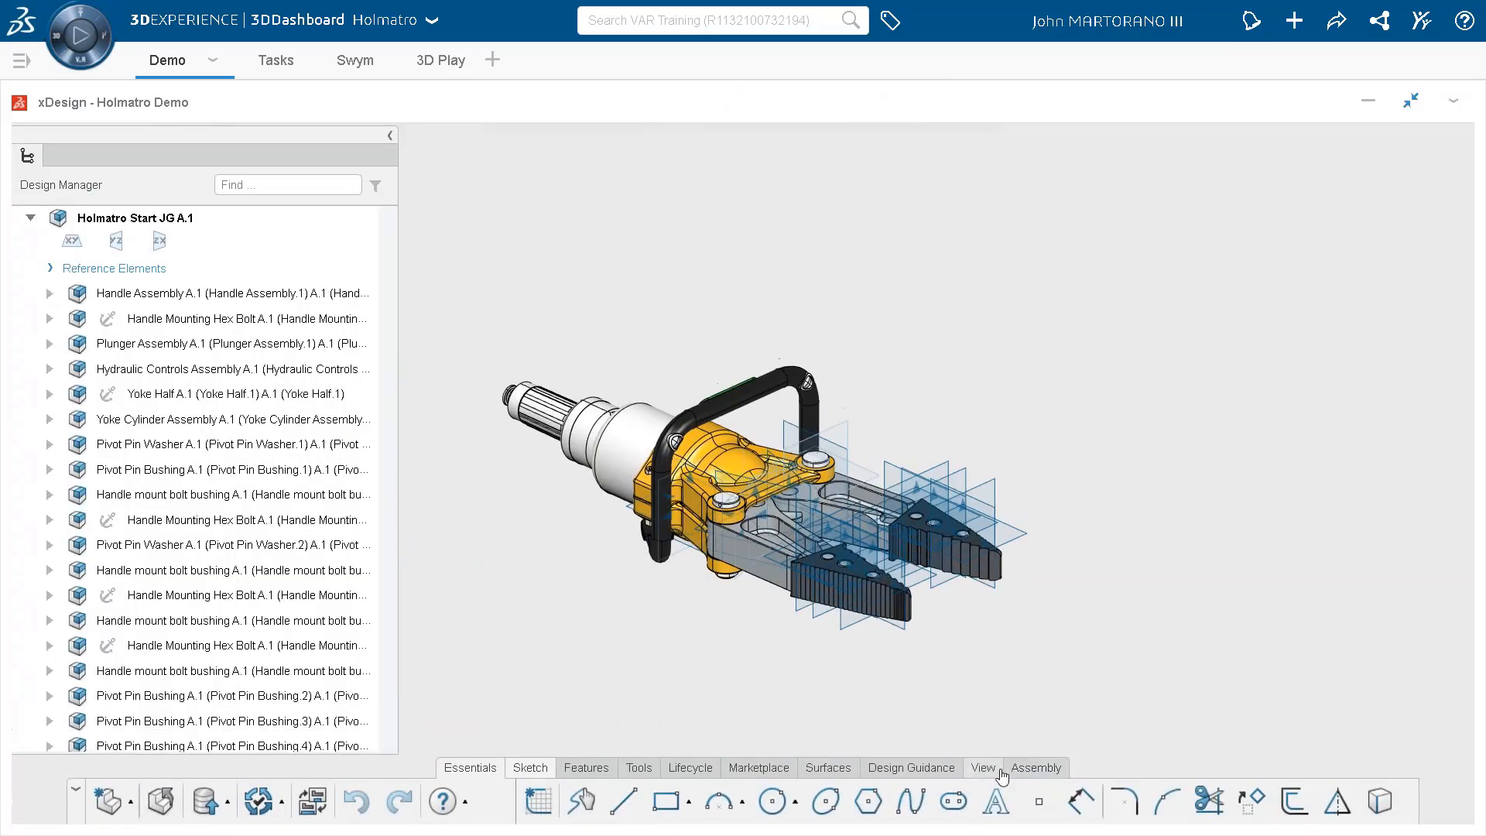
# Hide all reference planes and the upper yoke half (Yoke Half.2) to expose the inside of the spreader.
pyautogui.click(845, 807)
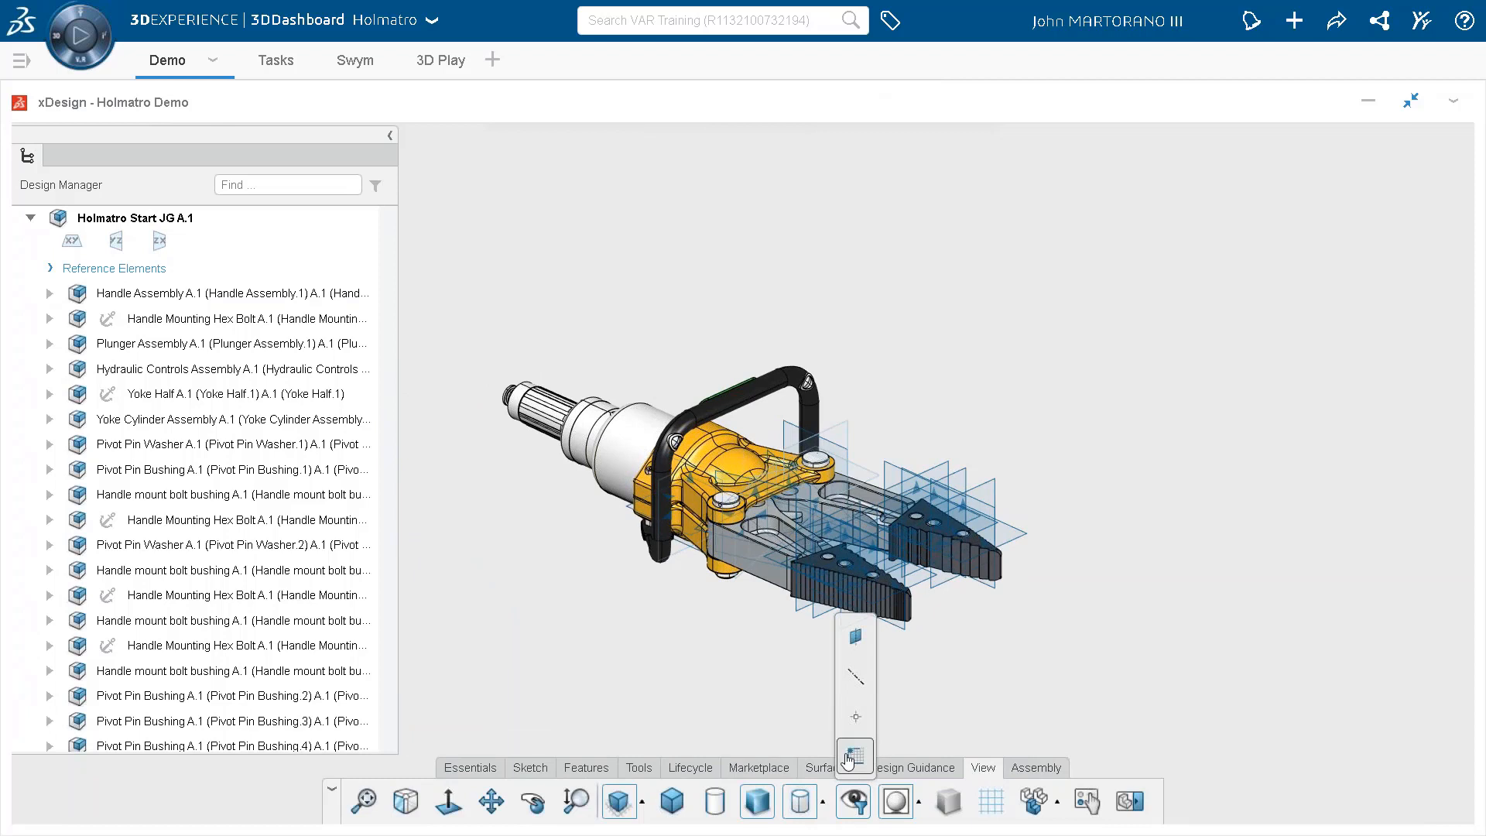
pyautogui.click(856, 636)
pyautogui.click(741, 460)
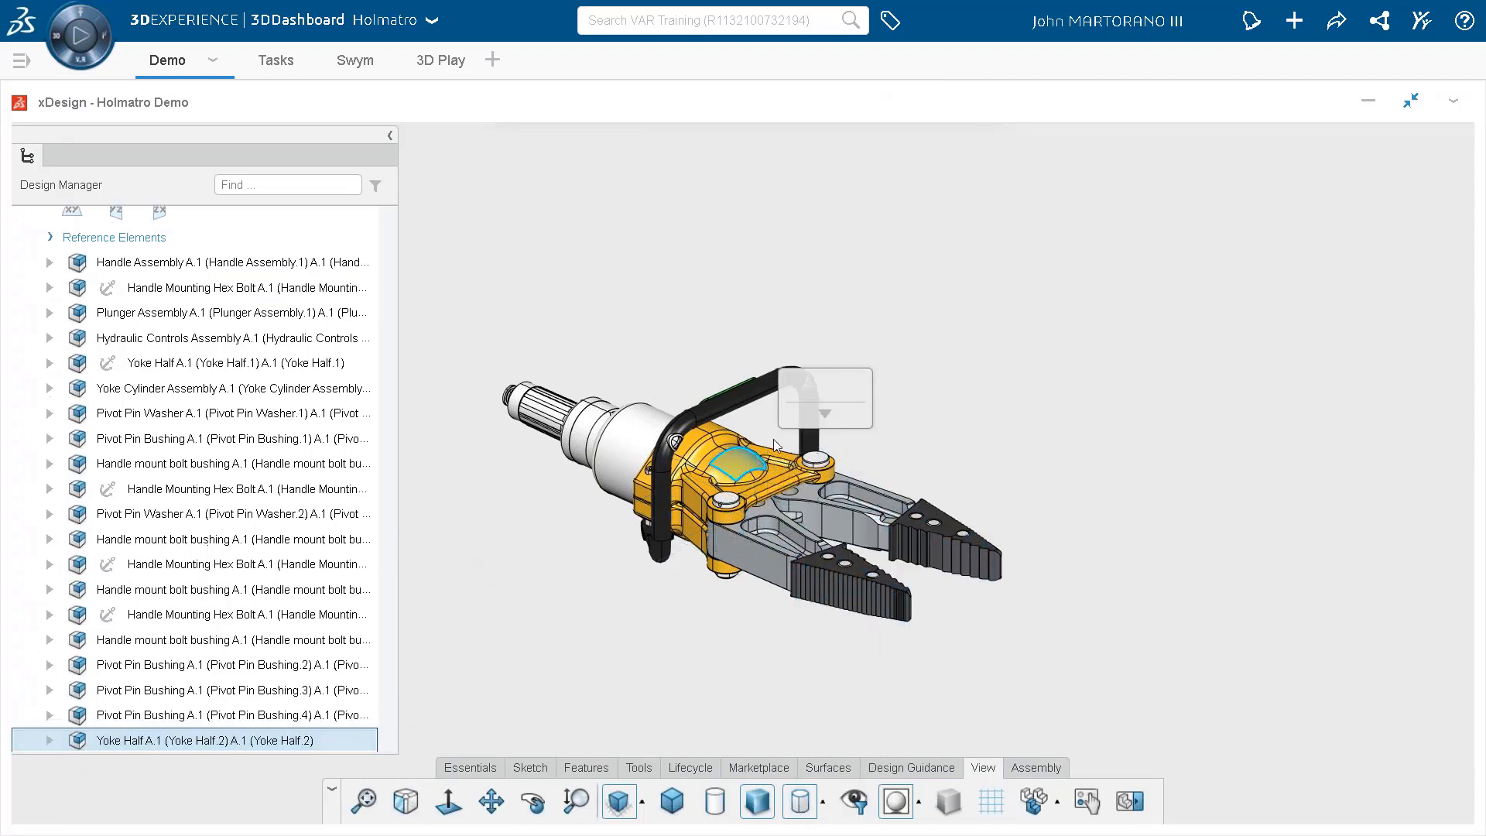
pyautogui.click(823, 390)
pyautogui.moveTo(798, 422); pyautogui.dragTo(819, 493, button='middle')
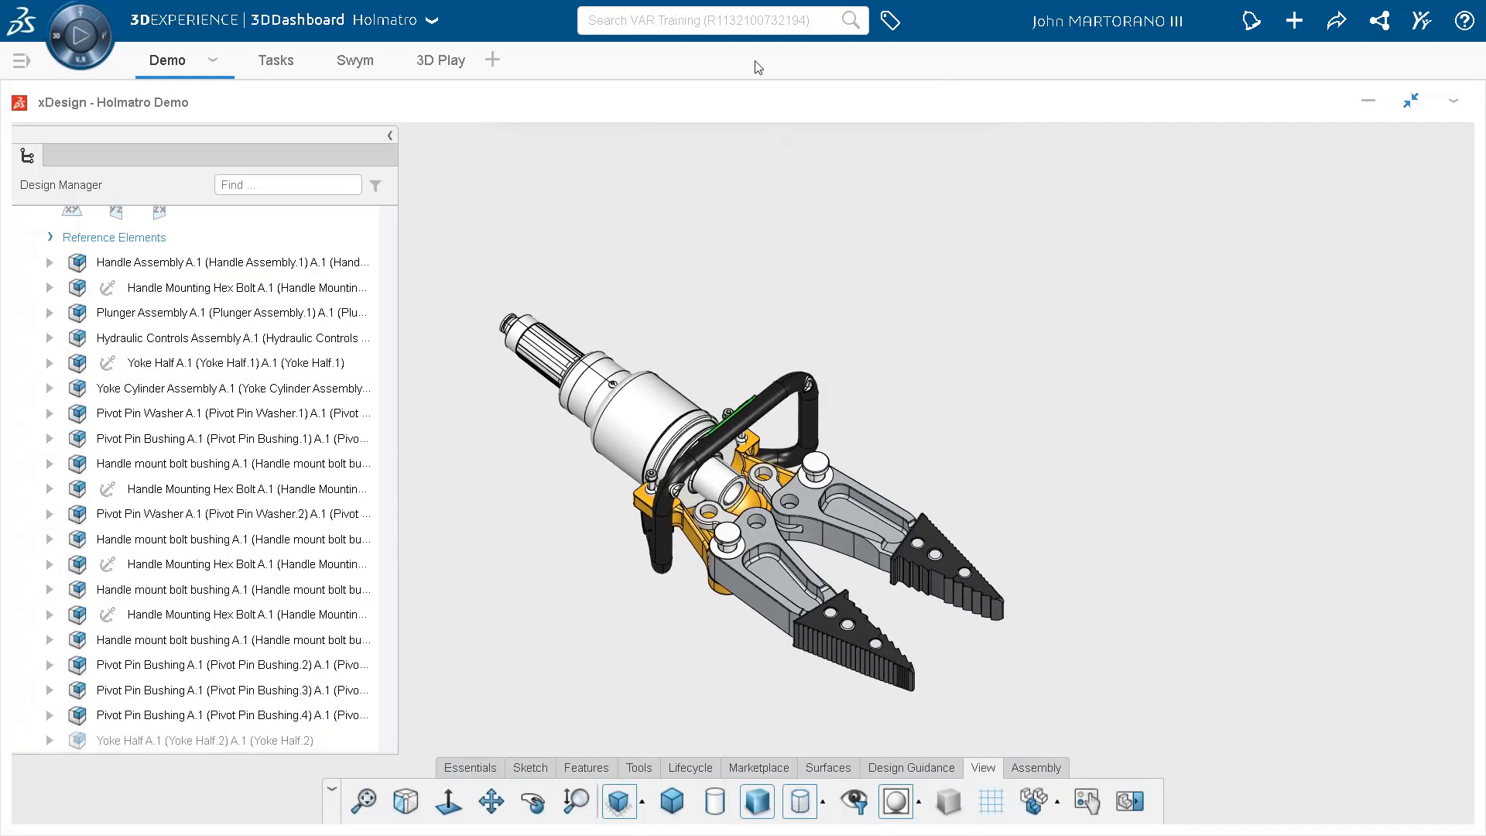
# Search the platform for "jm" and insert the New Component JM clevis into the spreader assembly, dropping it near the yoke cylinder.
pyautogui.click(743, 23)
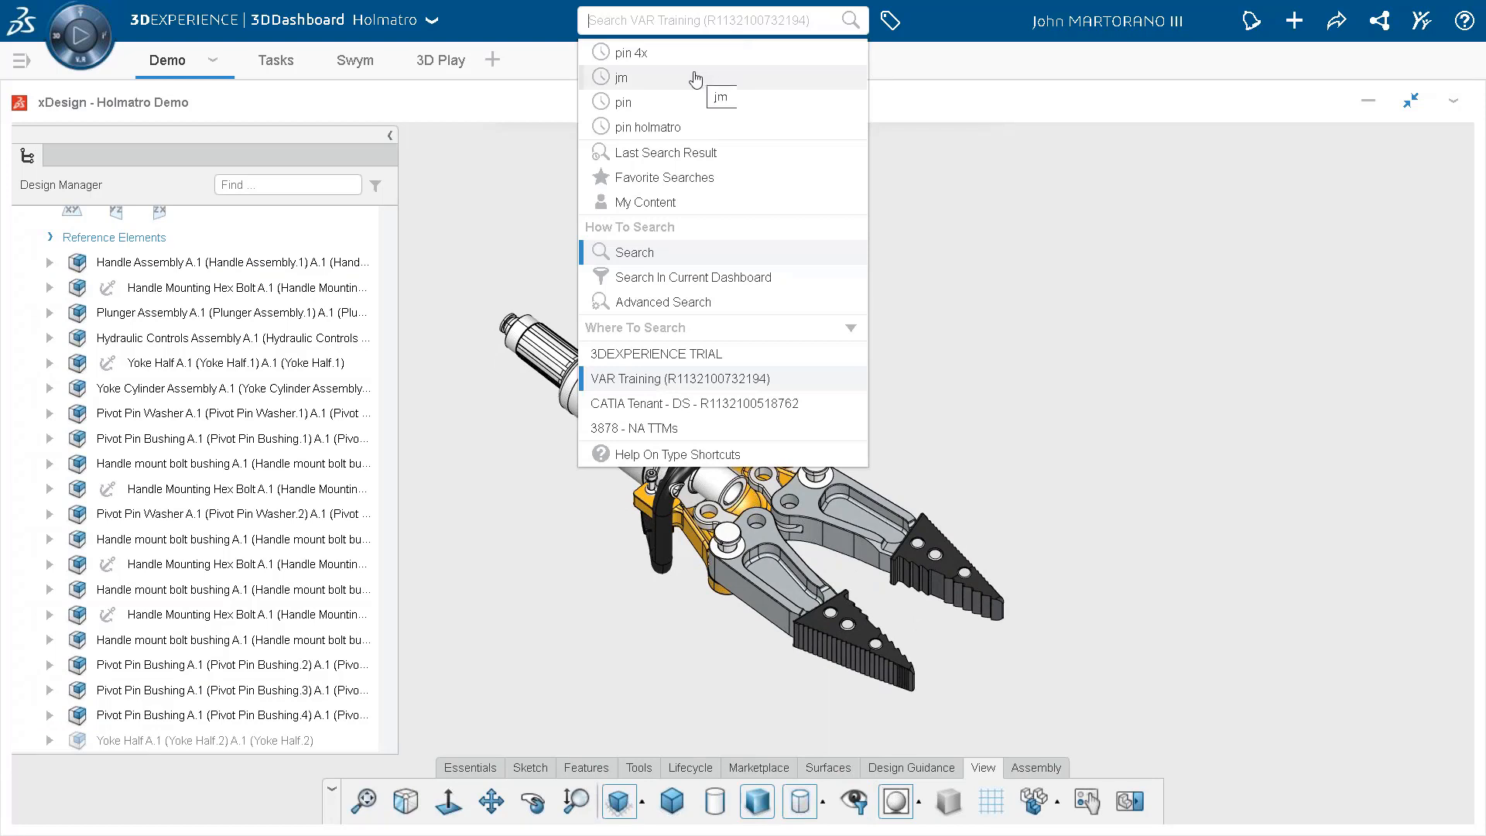
pyautogui.click(696, 78)
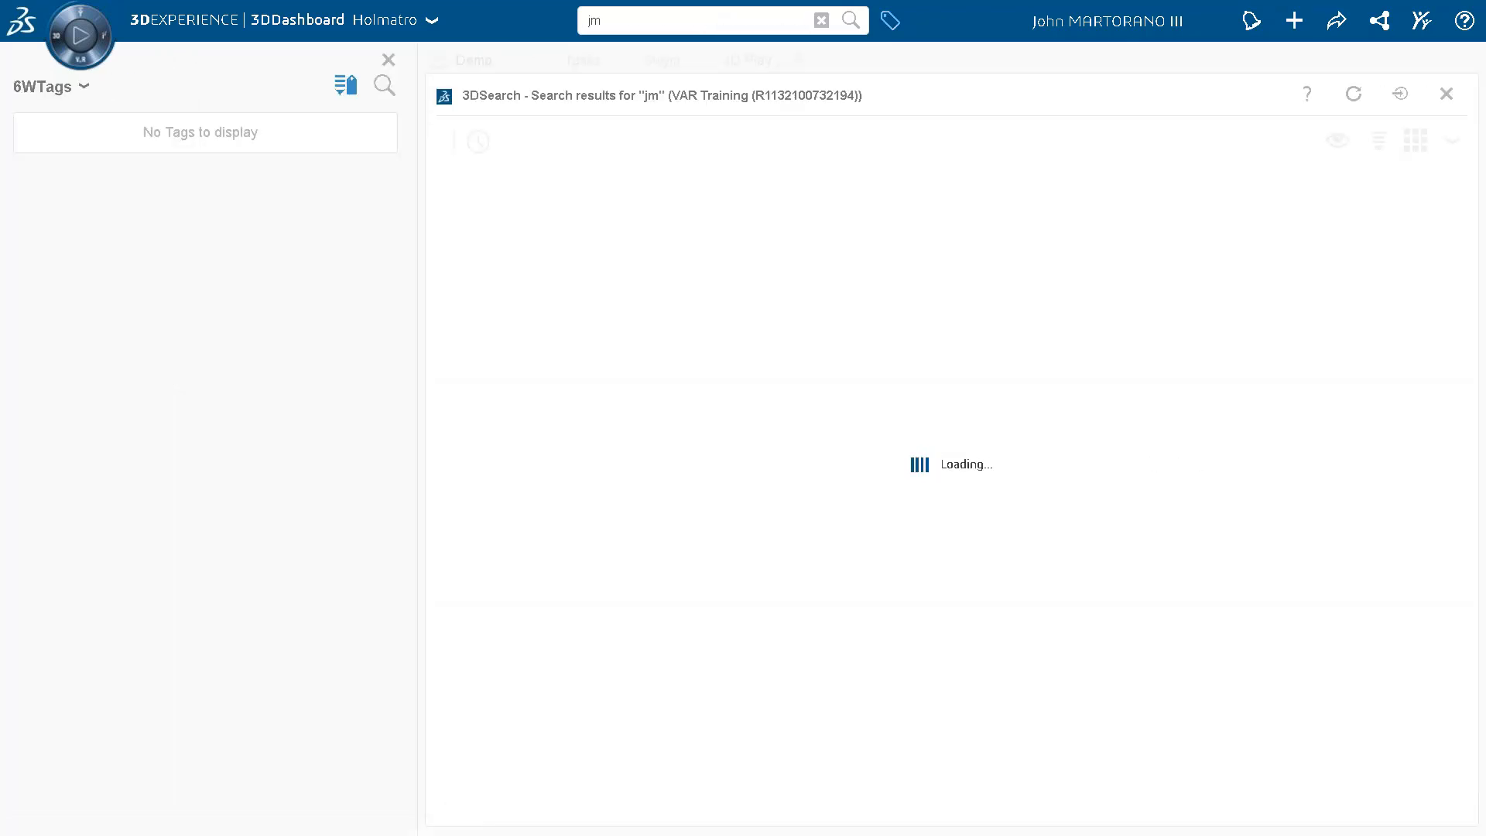
pyautogui.click(608, 257)
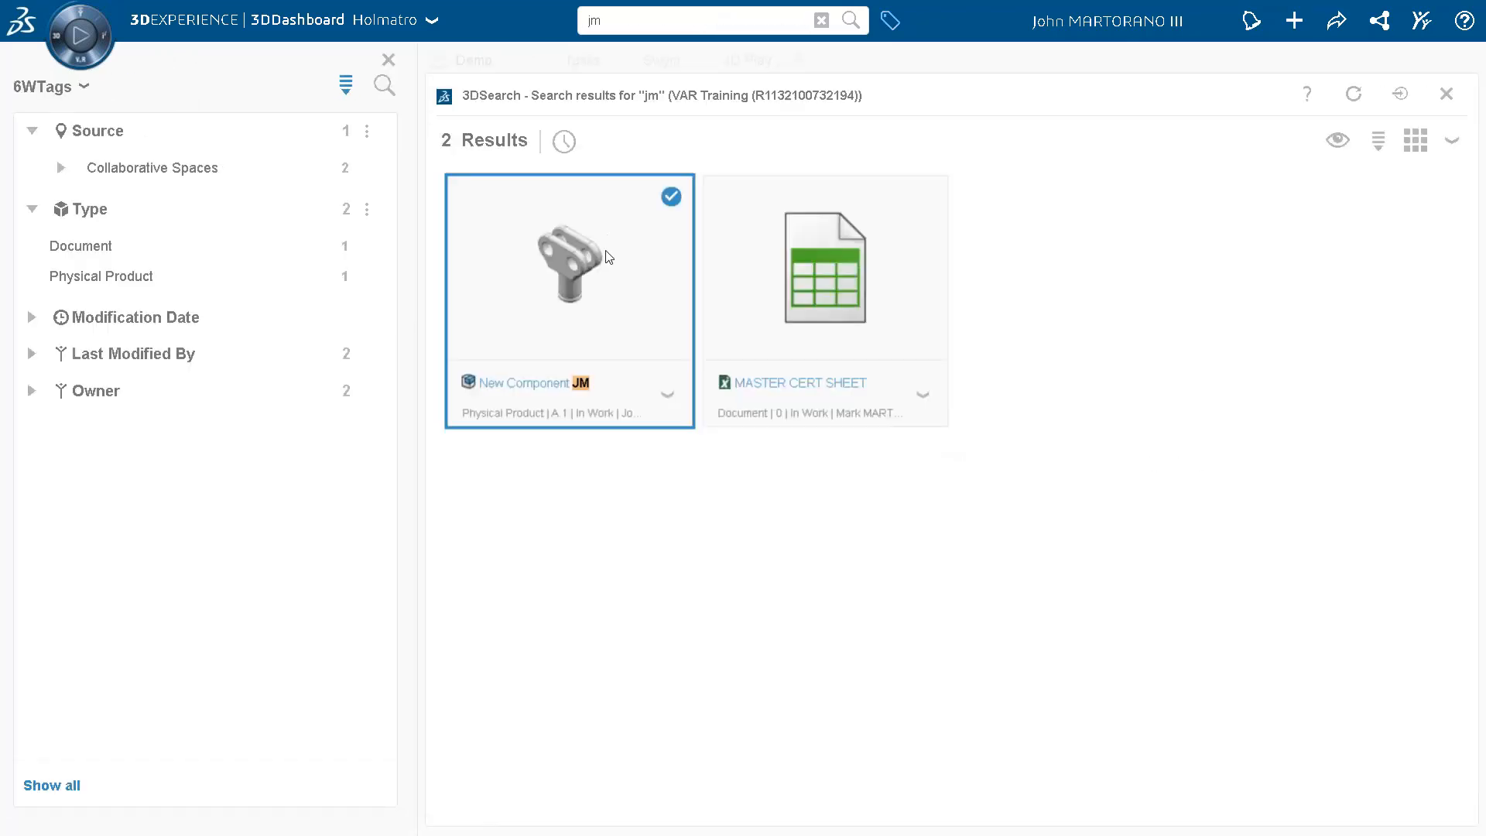
pyautogui.moveTo(606, 257); pyautogui.dragTo(664, 408)
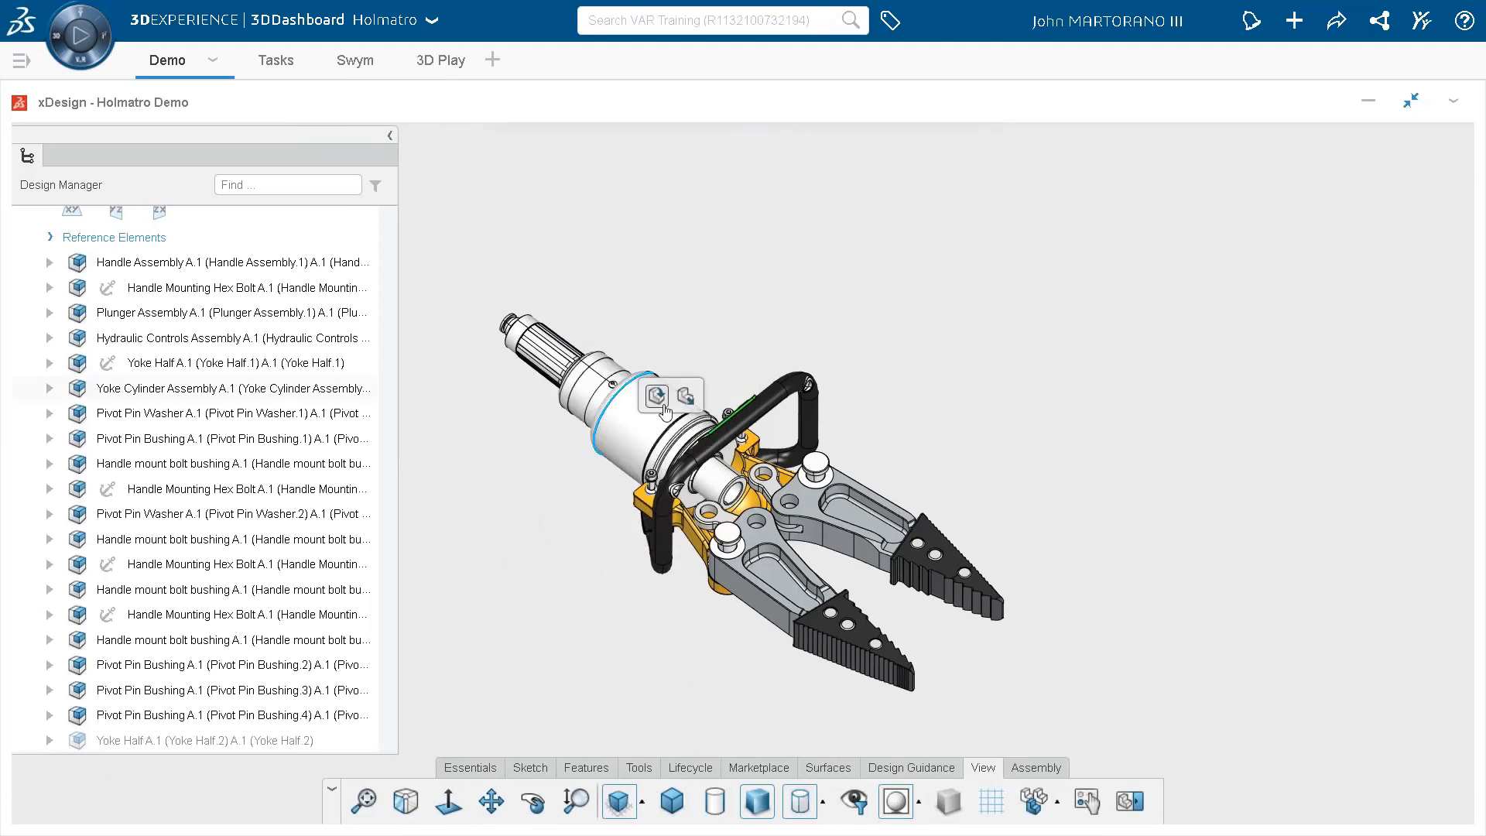
pyautogui.click(662, 403)
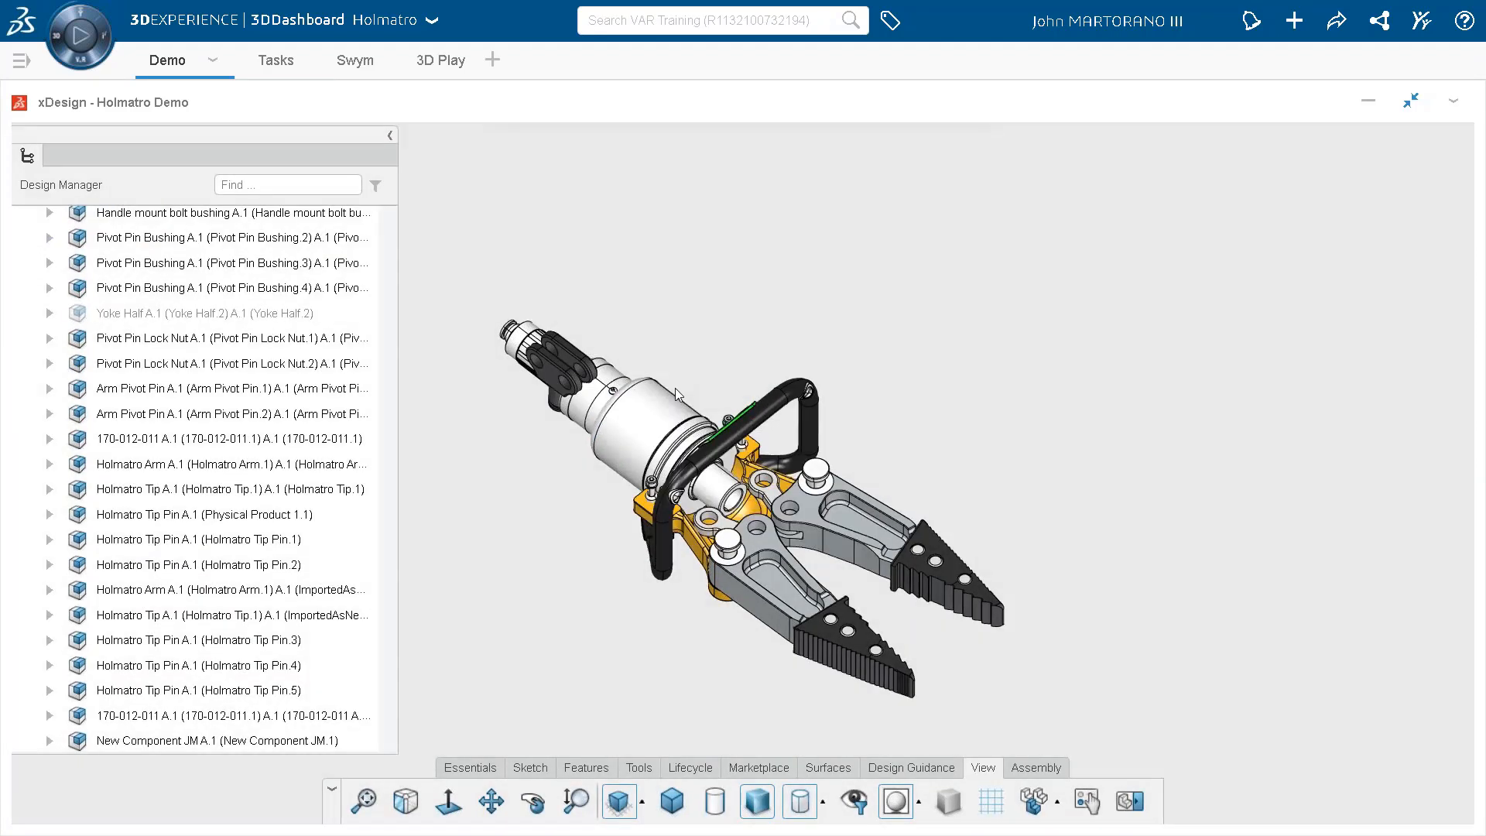
# Mate the New Component JM clevis's cylindrical shank concentric with the Plunger Assembly's cylindrical bore.
pyautogui.moveTo(675, 384); pyautogui.dragTo(689, 329, button='middle')
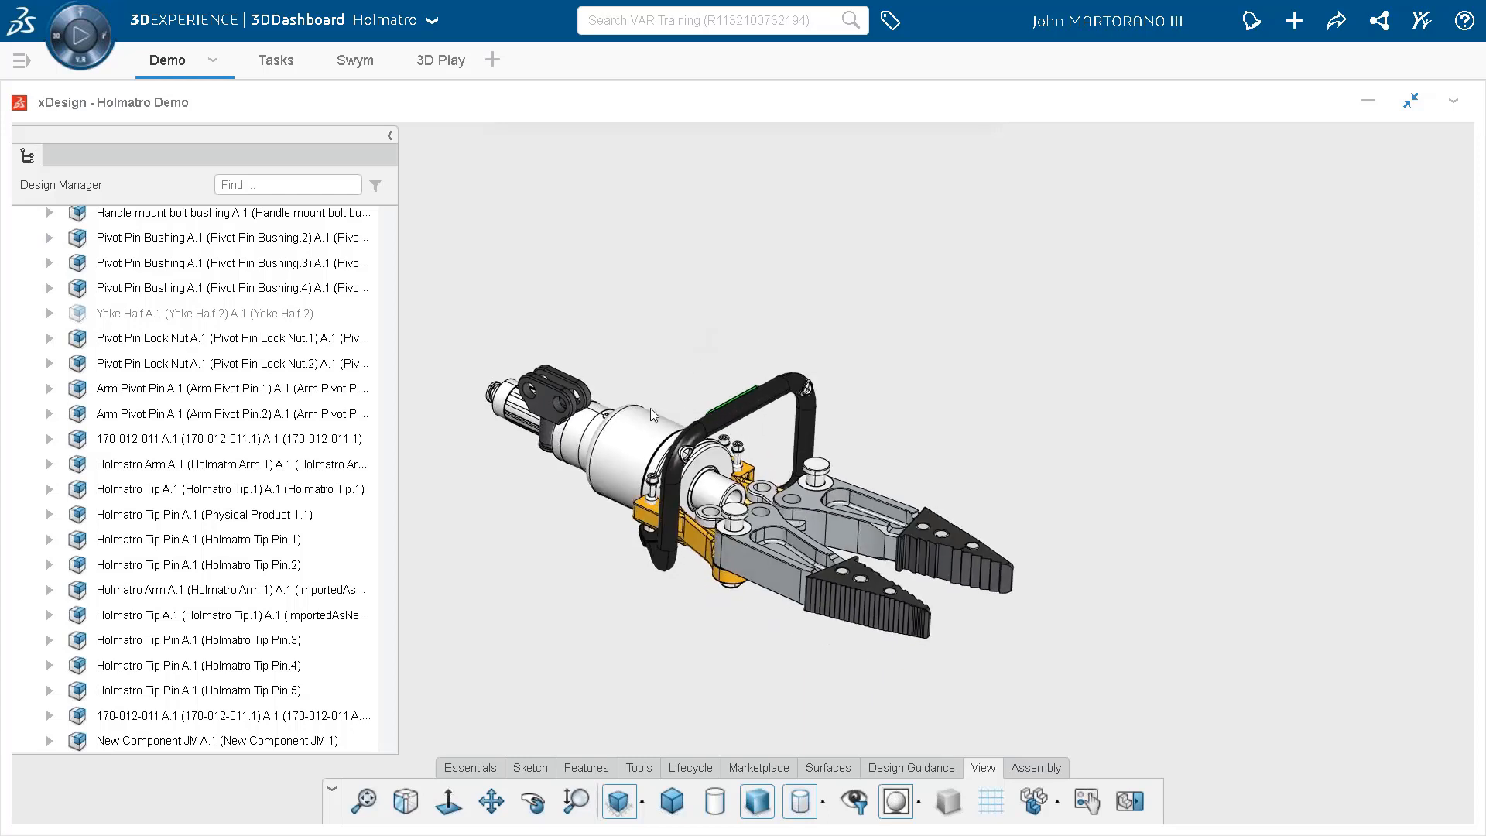
pyautogui.scroll(3, 596, 448)
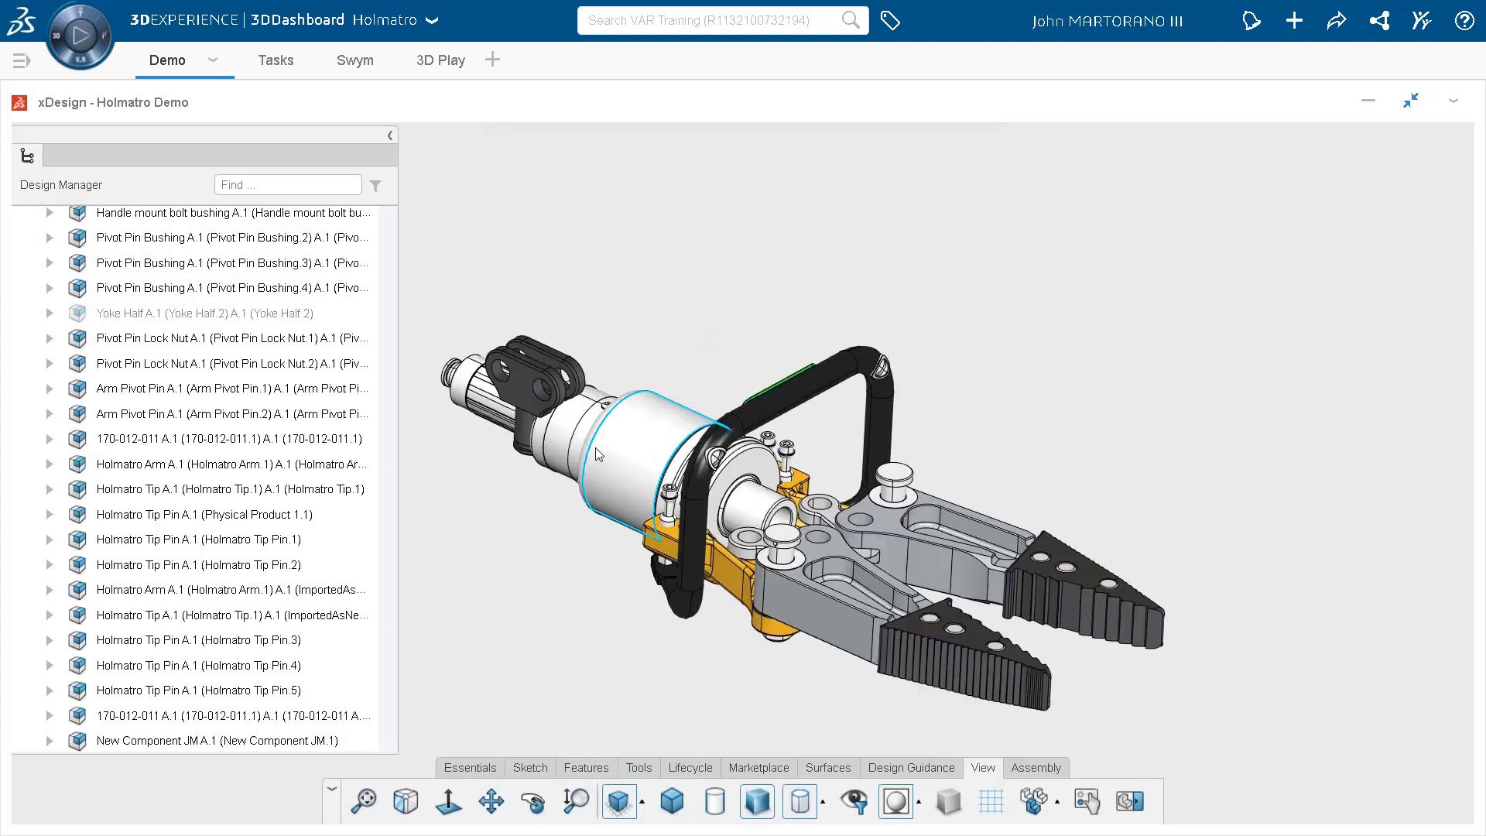
pyautogui.click(521, 418)
pyautogui.scroll(3, 838, 545)
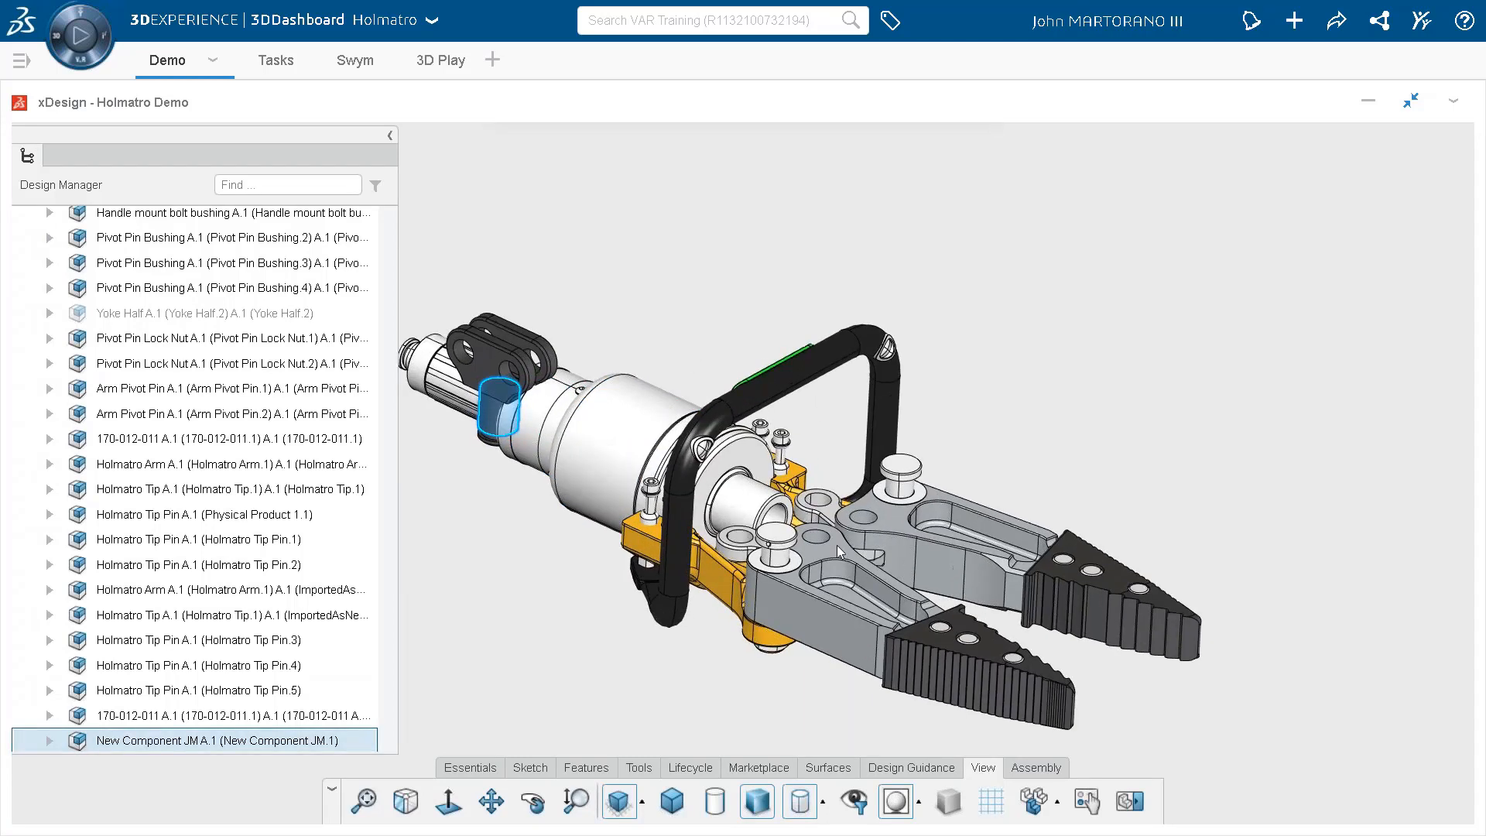
pyautogui.click(761, 507)
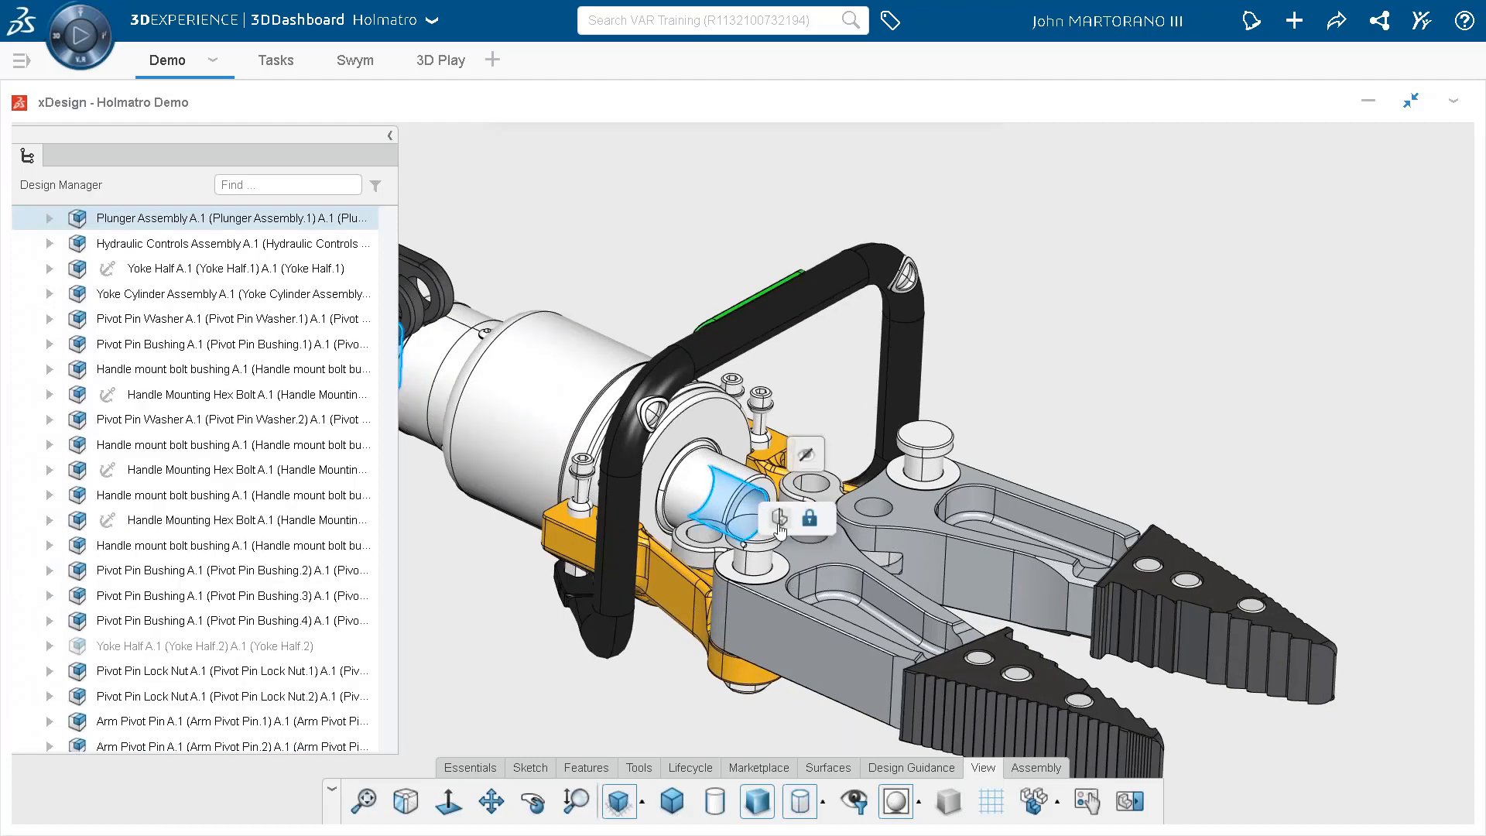
pyautogui.click(807, 454)
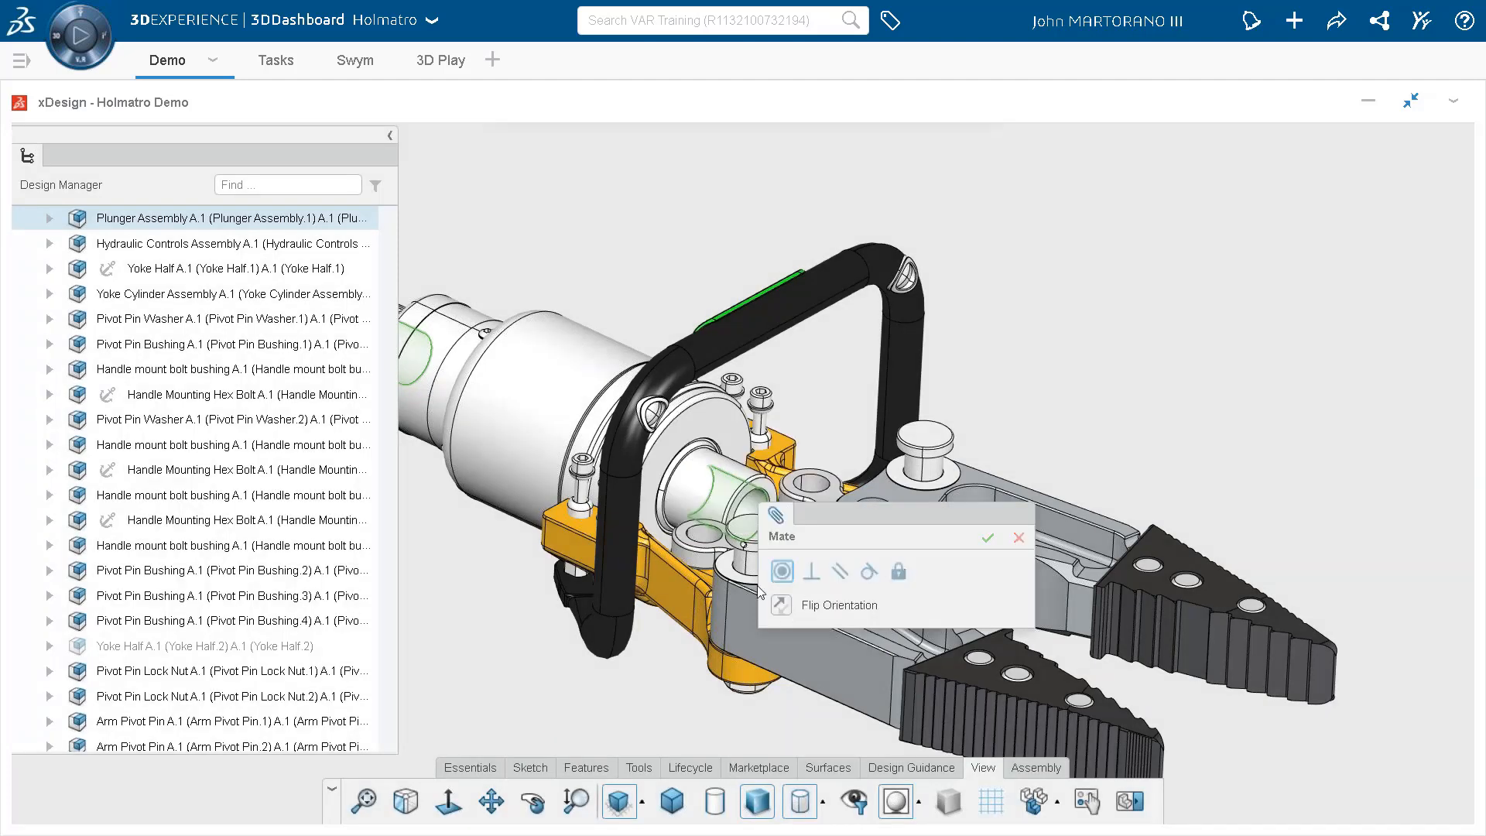
pyautogui.click(987, 540)
# Slide the clevis out in front of the plunger and mate its flat rear face coincident with the plunger's end face.
pyautogui.scroll(-3, 541, 367)
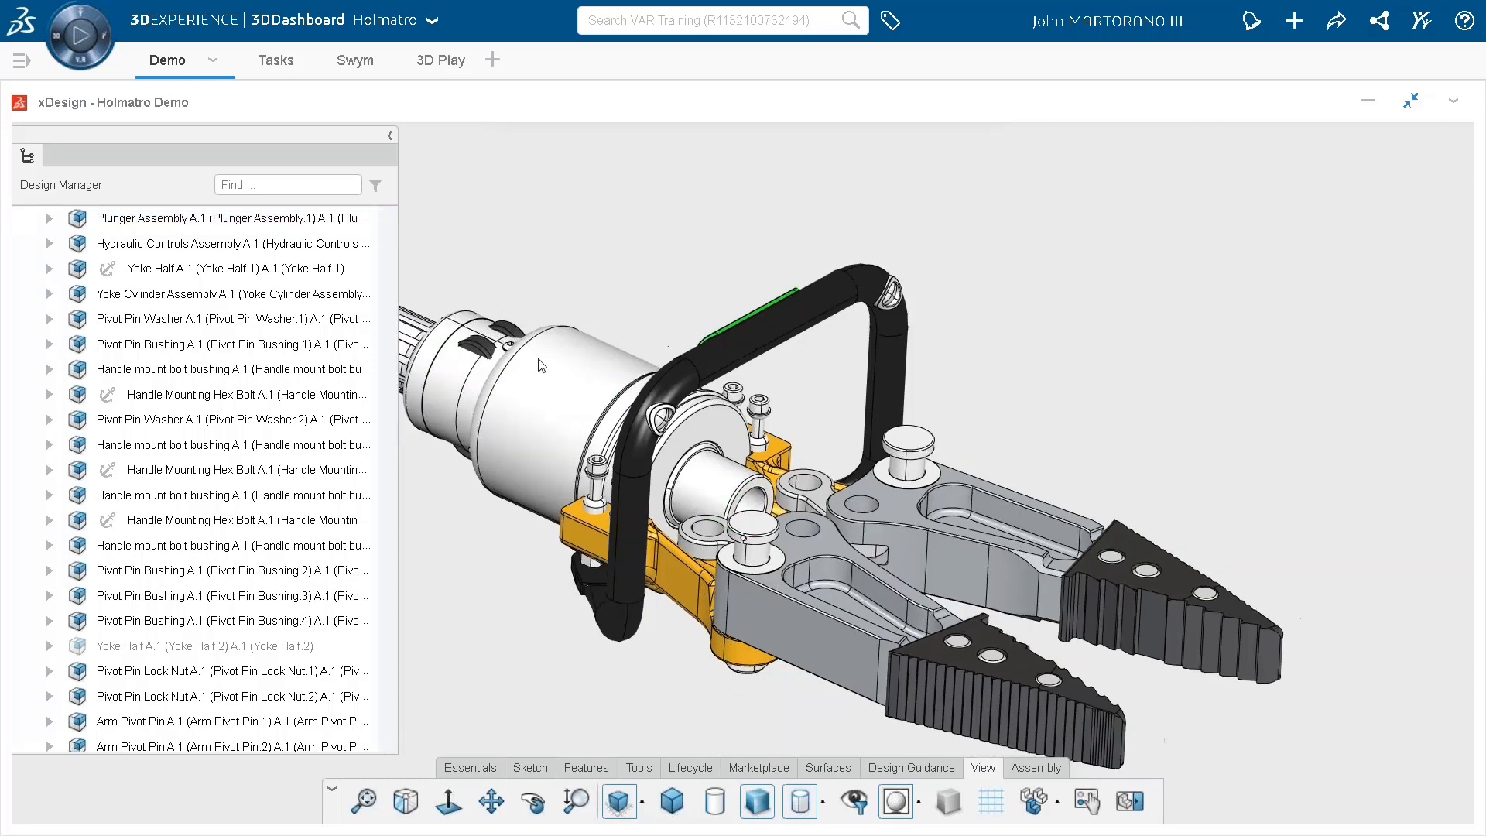
pyautogui.scroll(3, 536, 377)
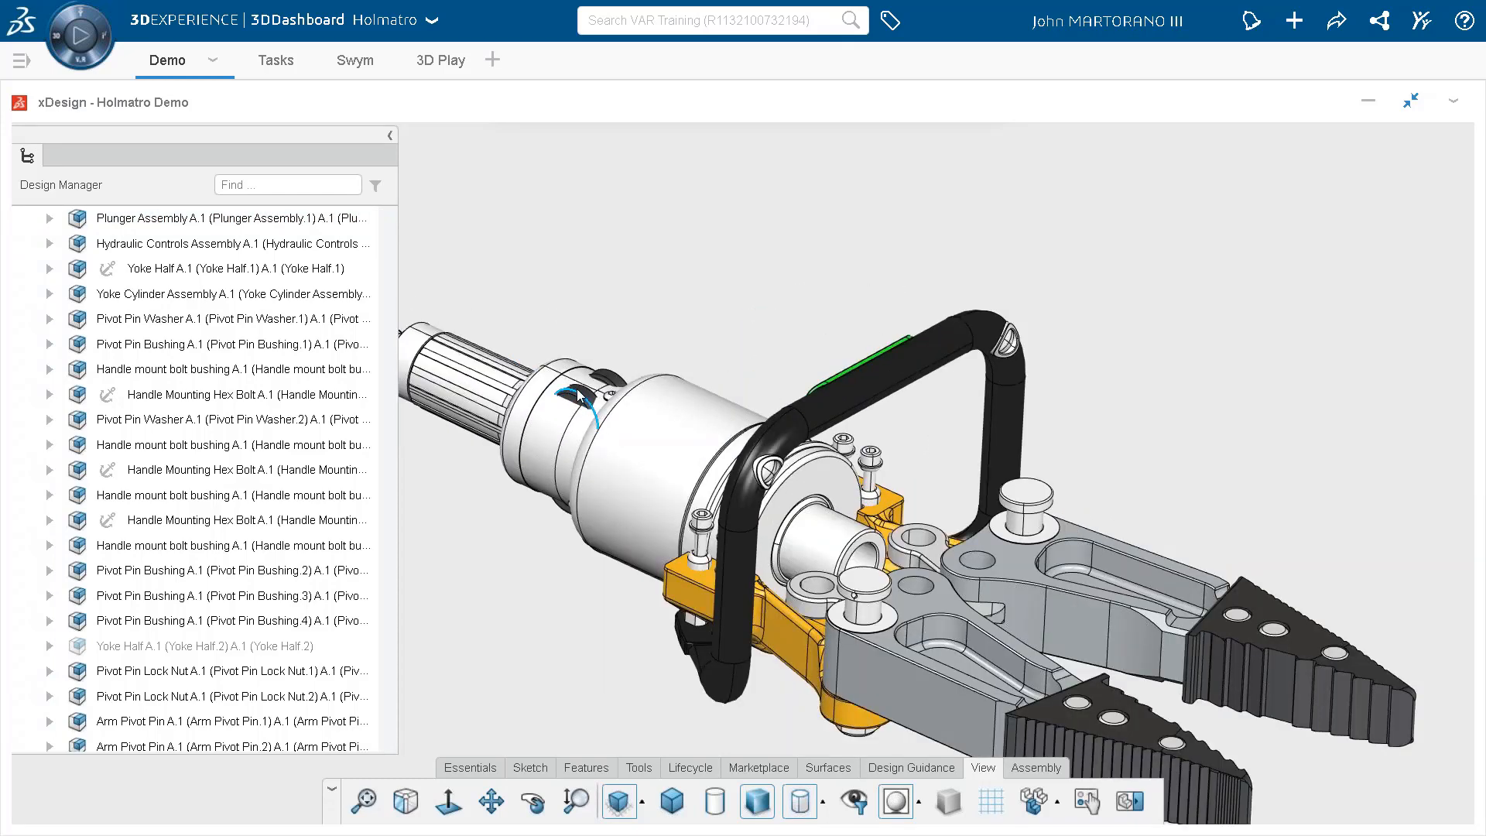
pyautogui.moveTo(1067, 651); pyautogui.dragTo(1144, 597)
pyautogui.scroll(3, 883, 565)
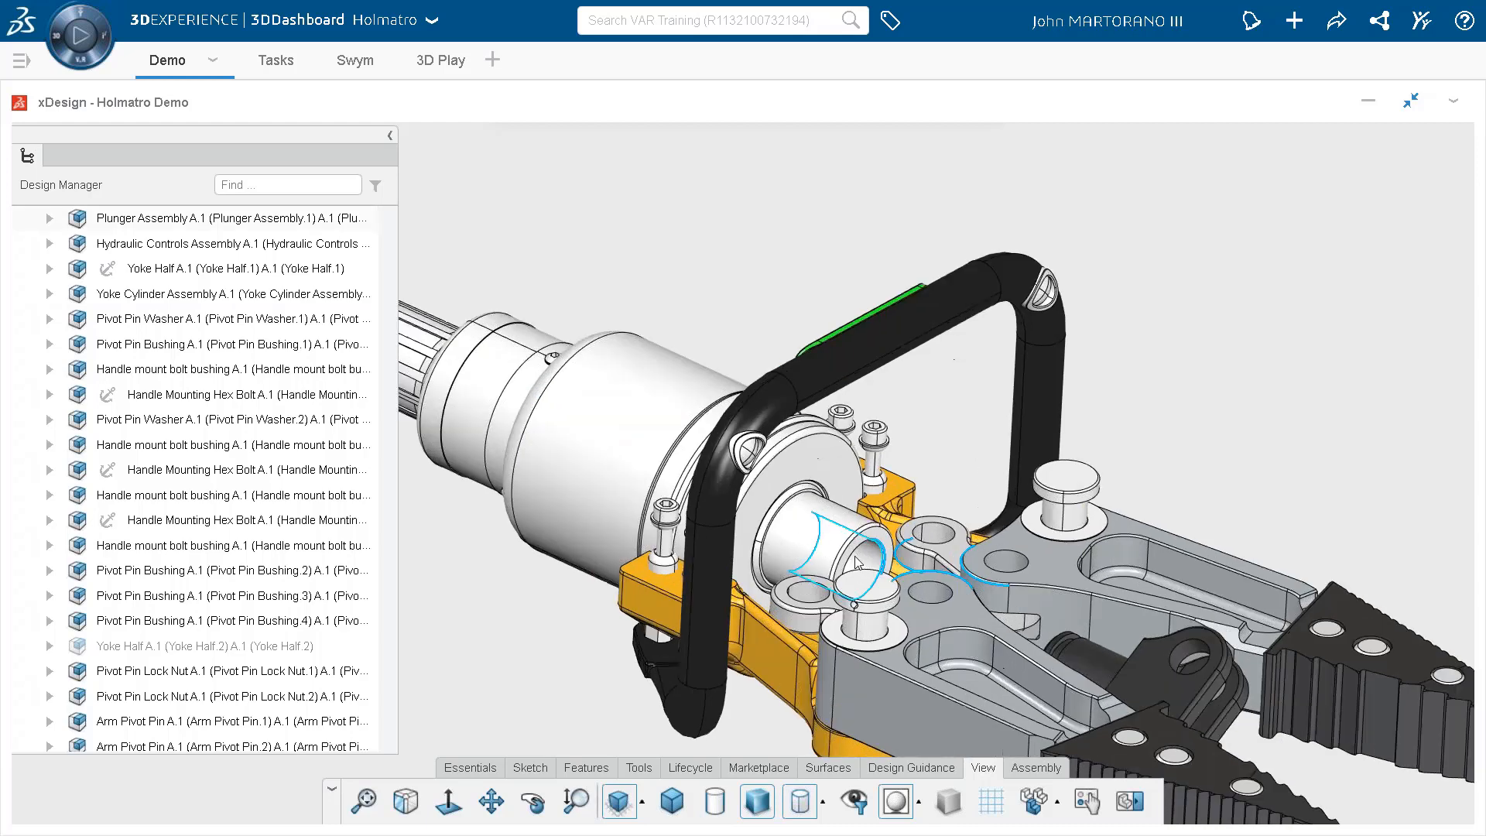
pyautogui.click(908, 531)
pyautogui.scroll(-3, 1052, 632)
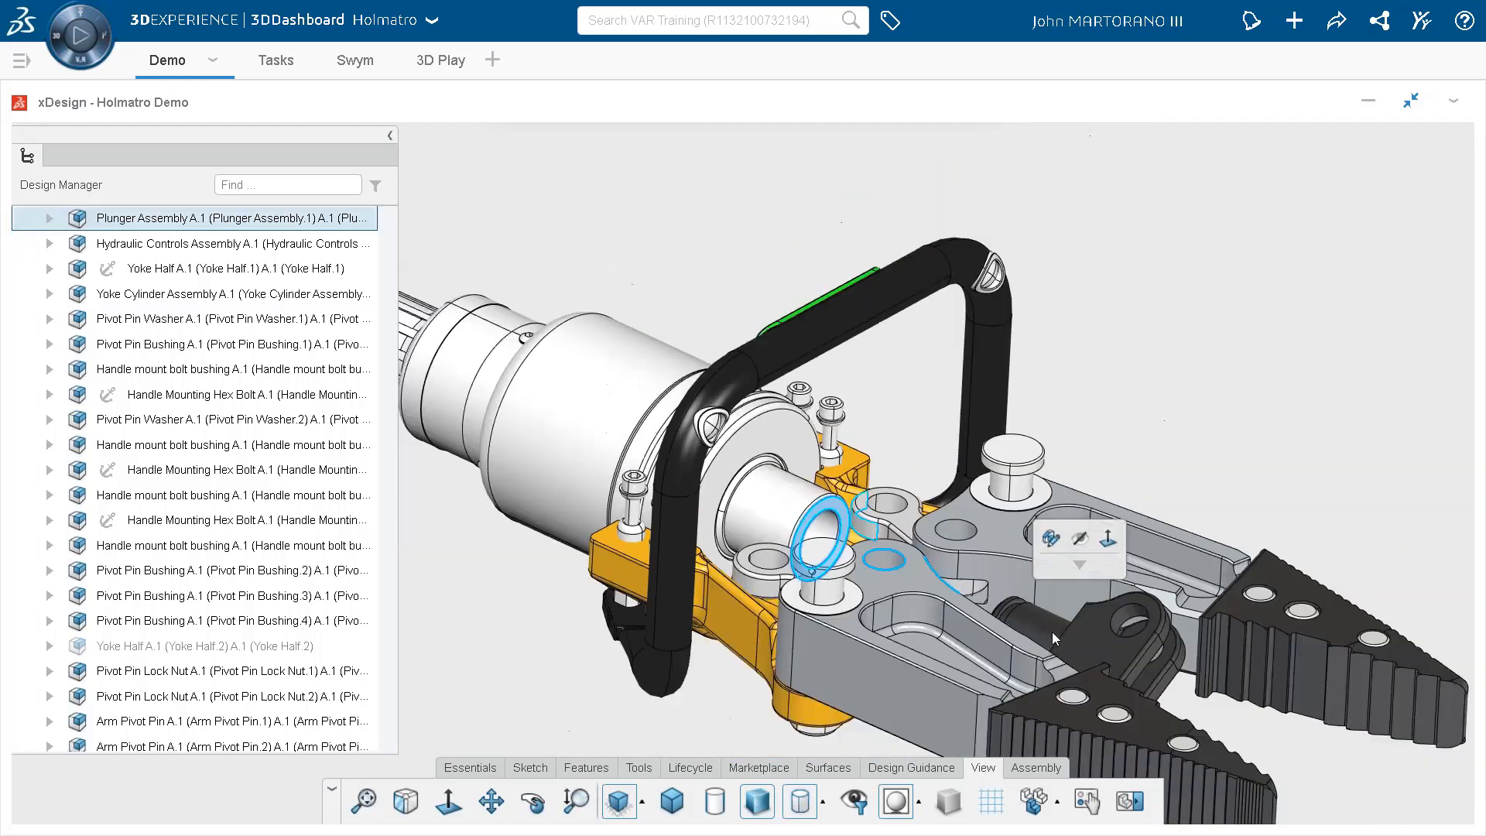
pyautogui.moveTo(1052, 632); pyautogui.dragTo(1084, 621, button='middle')
pyautogui.scroll(5, 1084, 621)
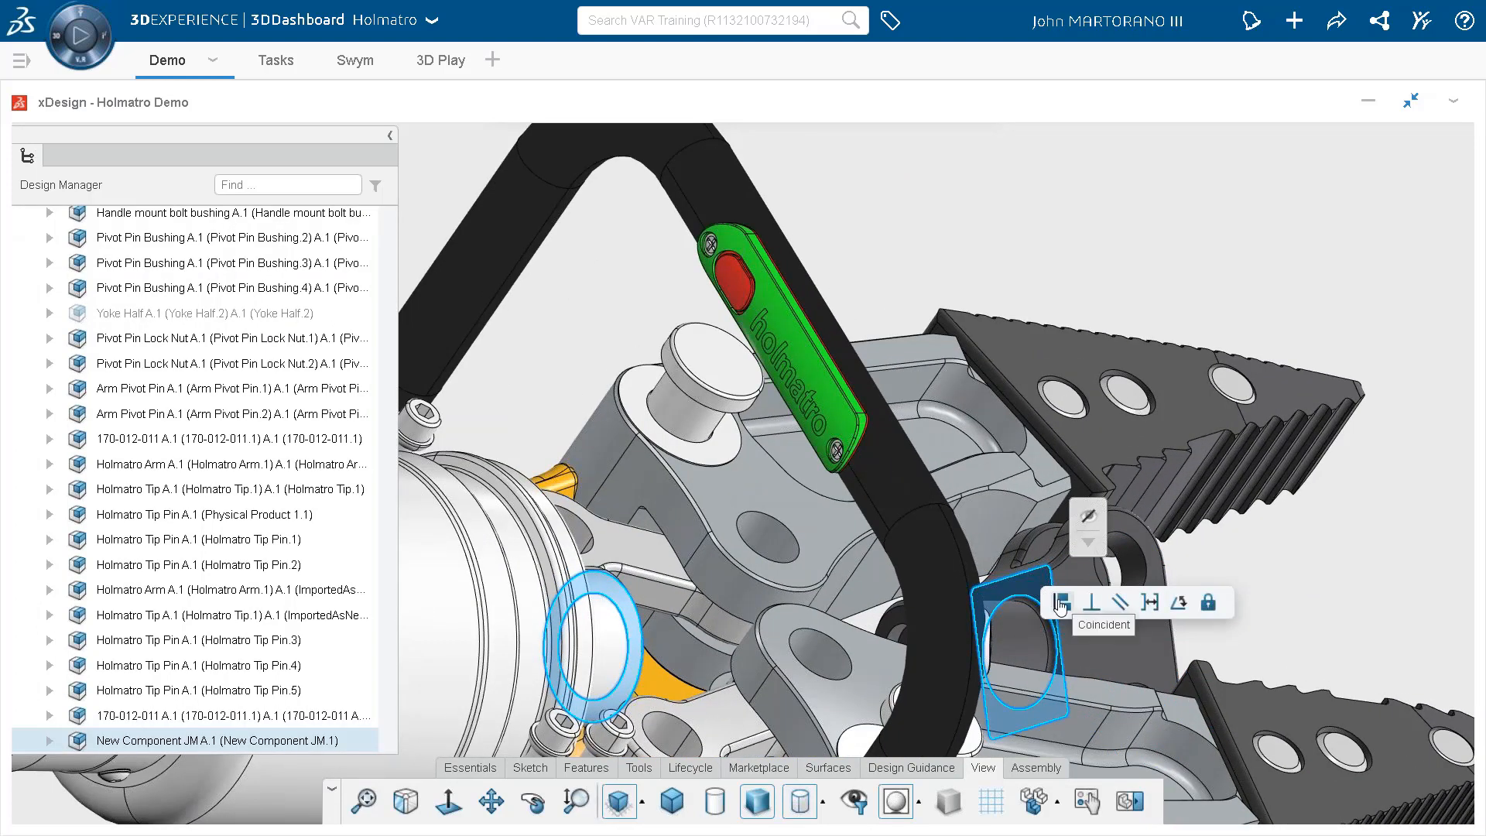
pyautogui.click(1061, 604)
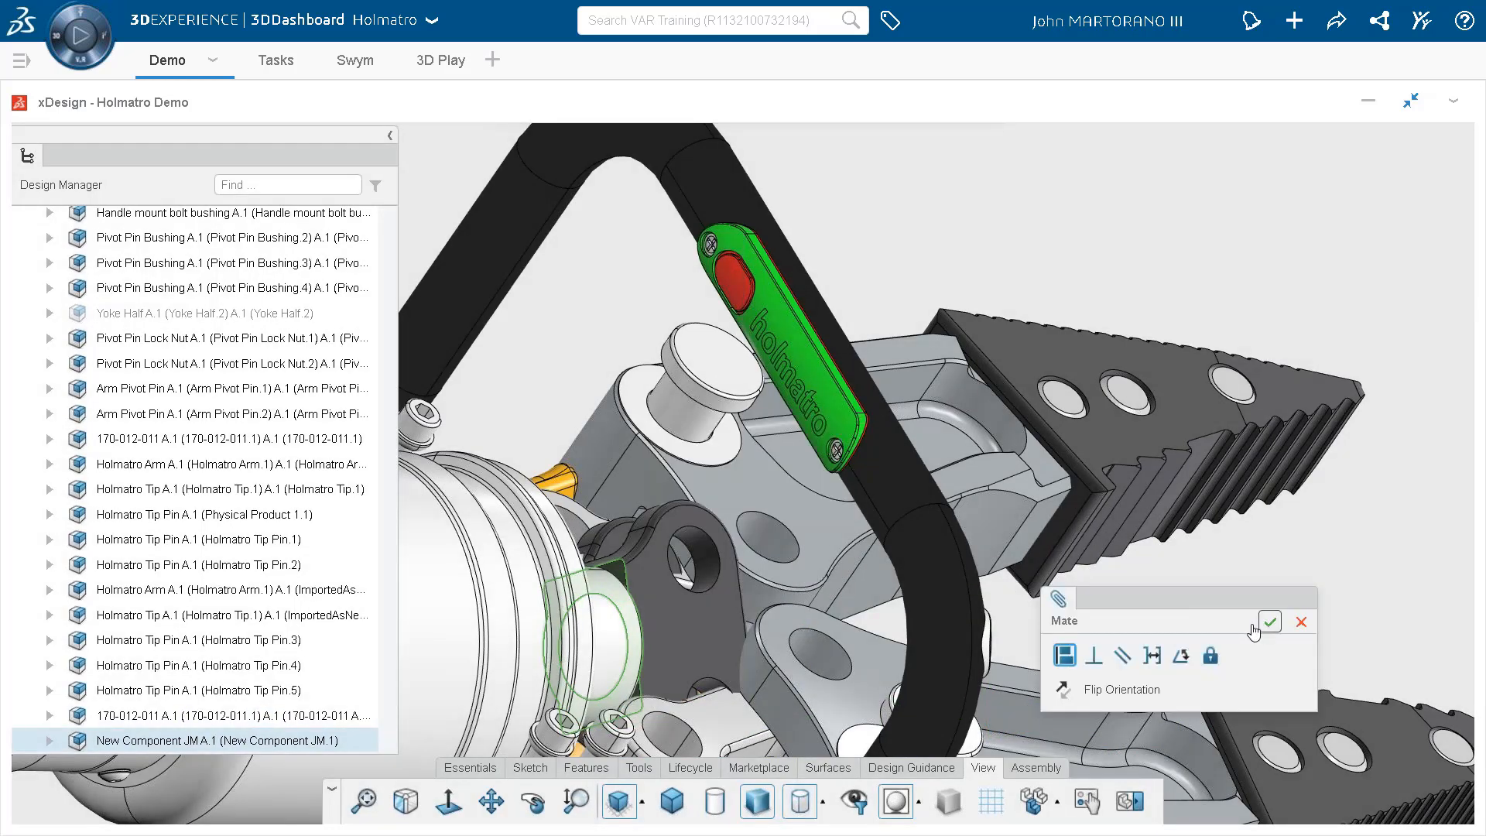
pyautogui.click(1264, 623)
# Mate the clevis's flat outer face parallel to the top face of the Holmatro Arm.
pyautogui.moveTo(1238, 619); pyautogui.dragTo(867, 542, button='middle')
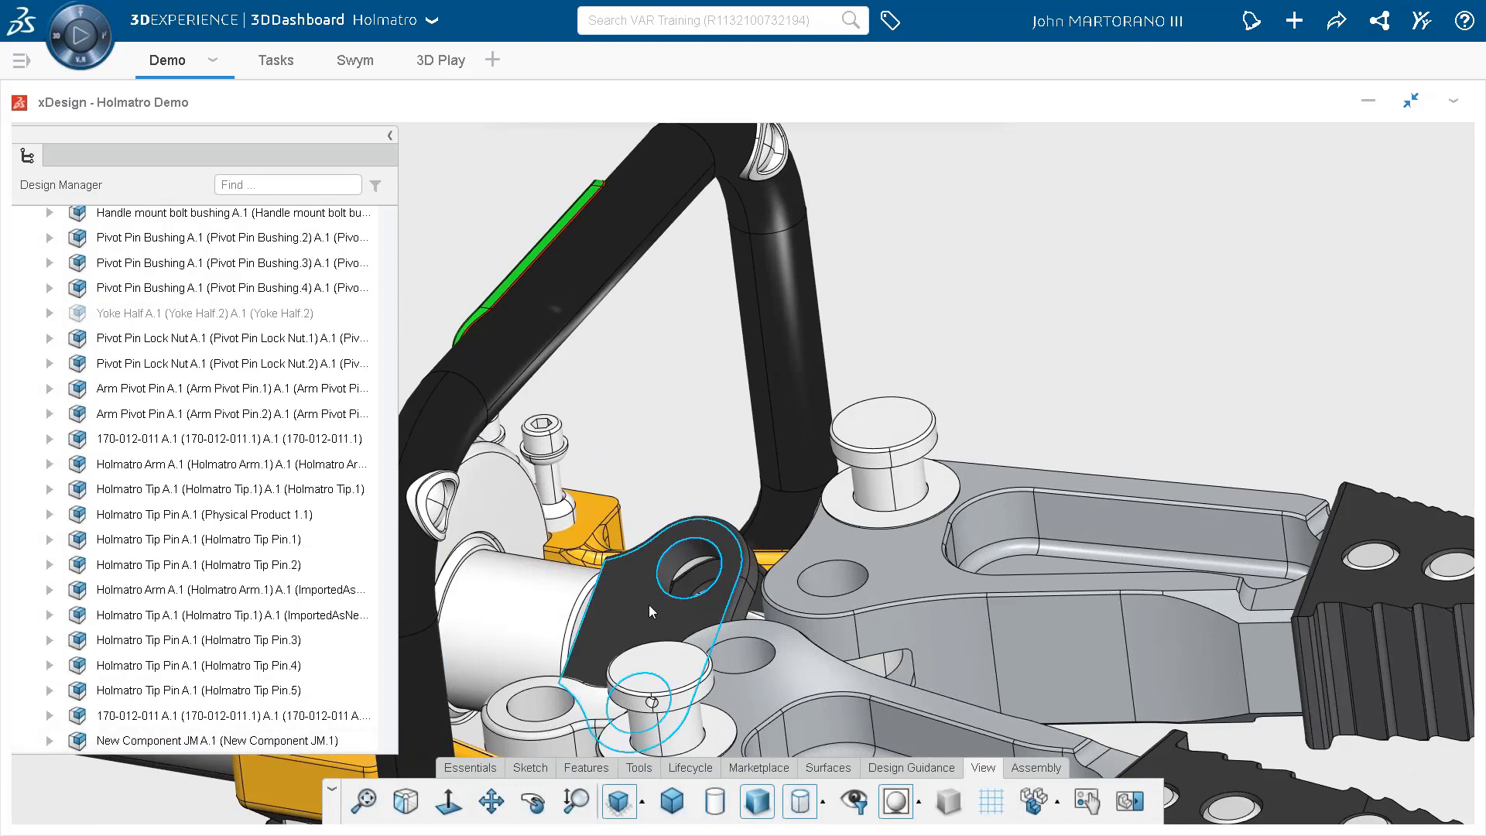
pyautogui.click(648, 606)
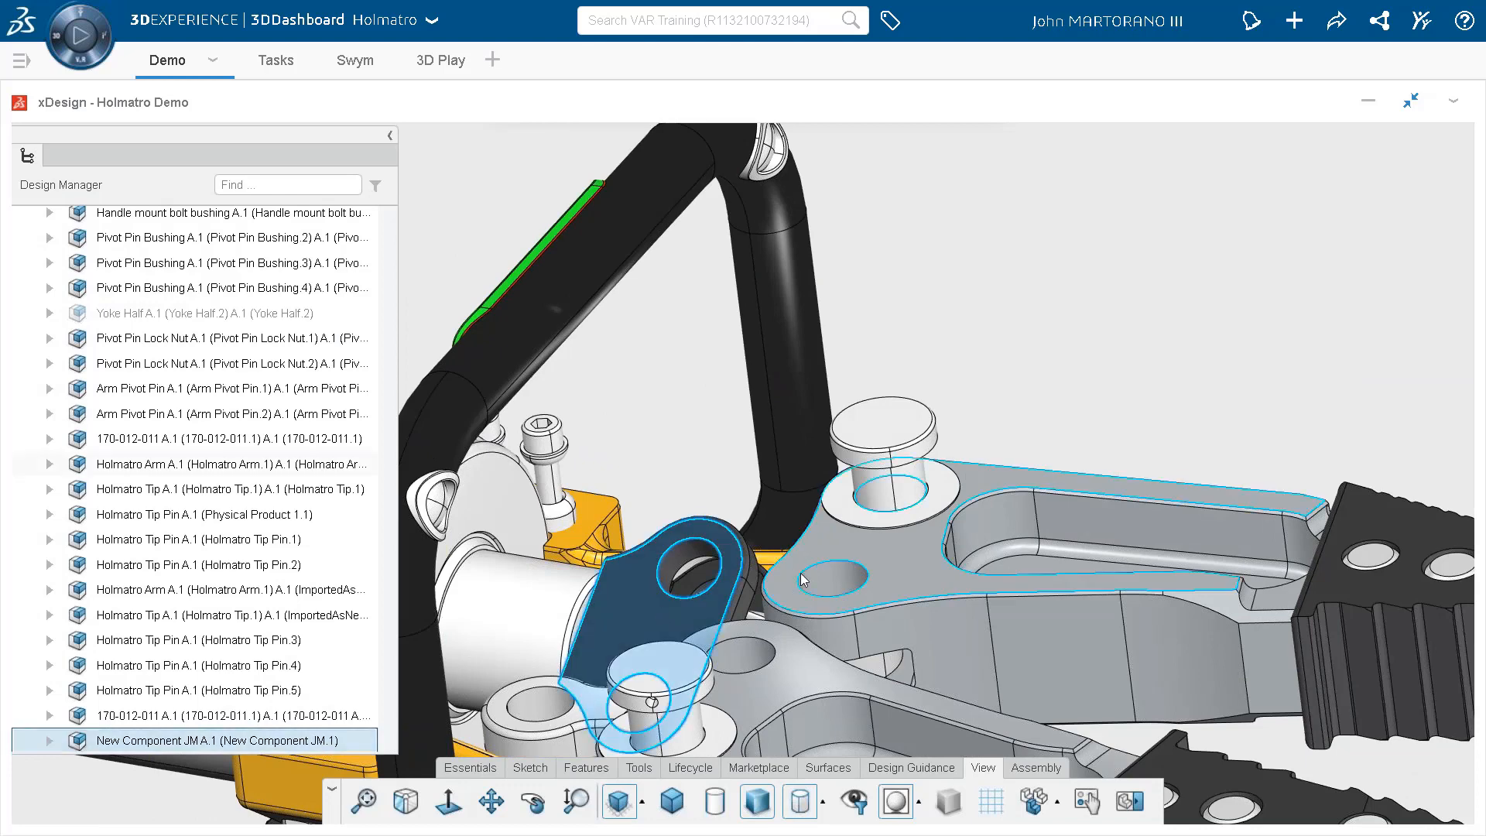
pyautogui.click(904, 568)
pyautogui.click(960, 584)
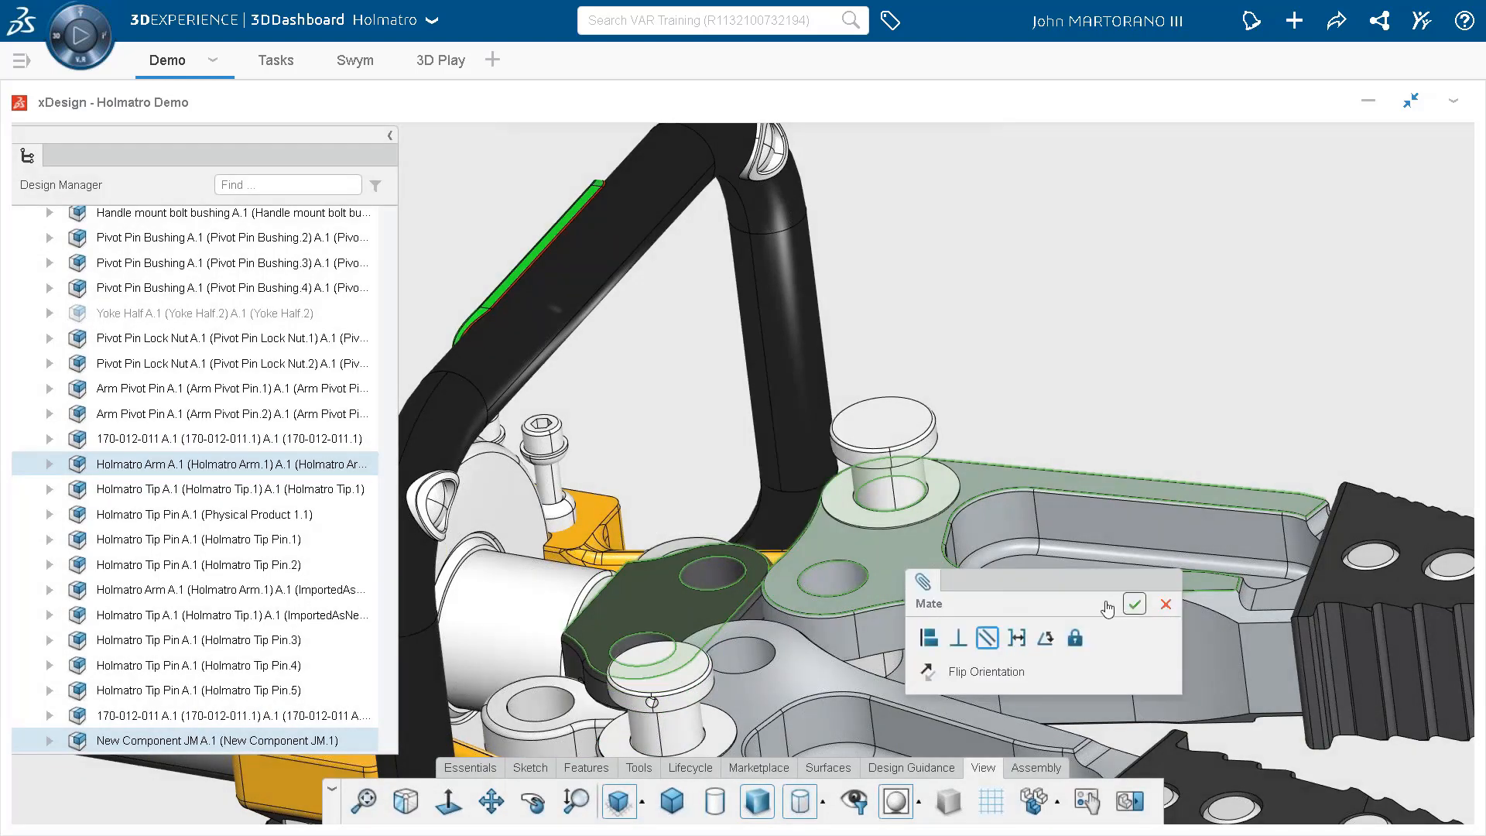
pyautogui.click(1135, 604)
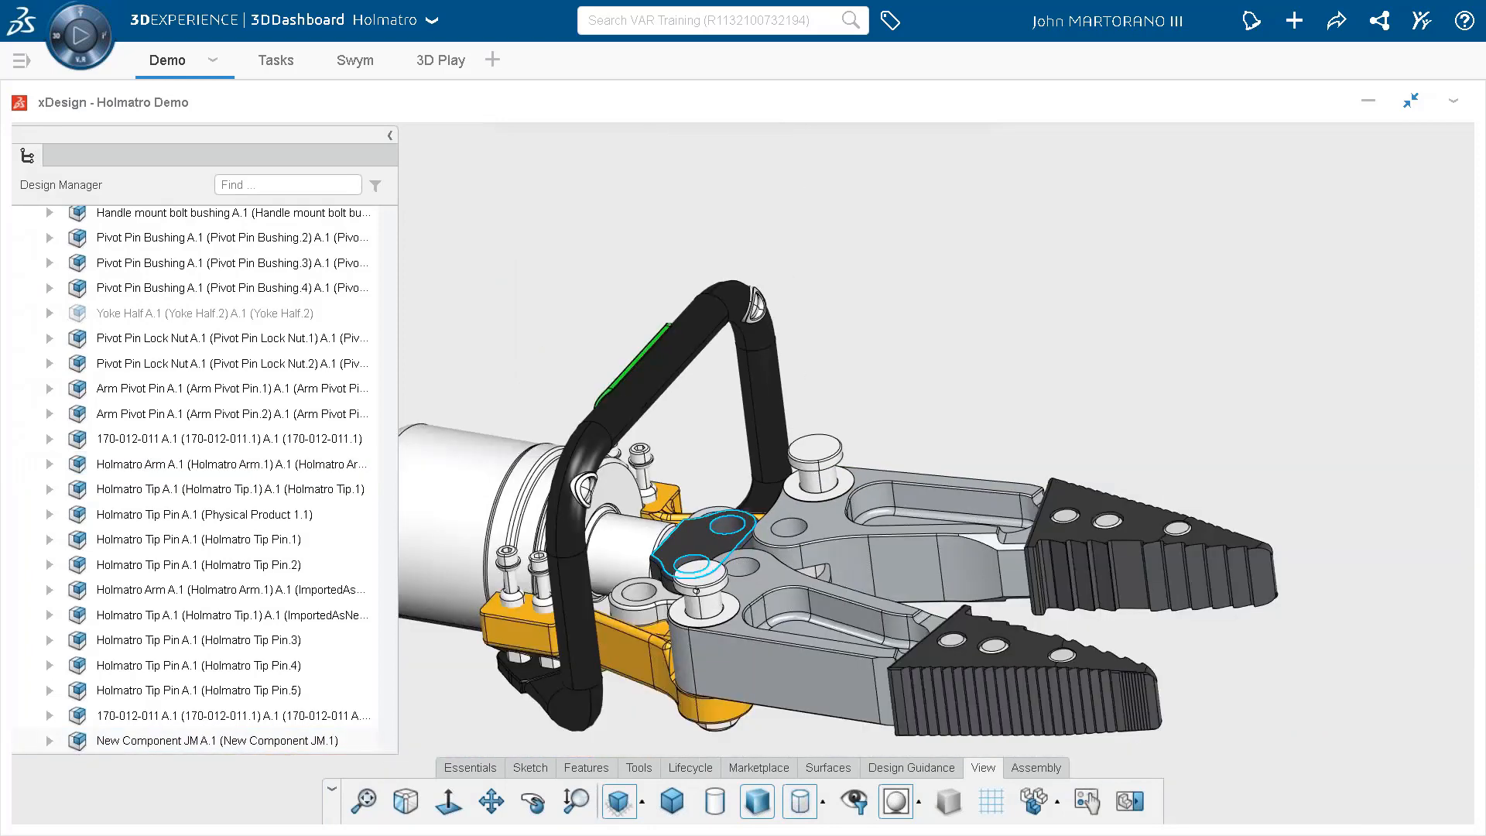
# Mate the rounded end of the far 170-012-011 link concentric with the clevis's far pin hole.
pyautogui.moveTo(656, 532); pyautogui.dragTo(606, 515)
pyautogui.scroll(-1, 735, 460)
pyautogui.scroll(-3, 735, 459)
pyautogui.click(696, 452)
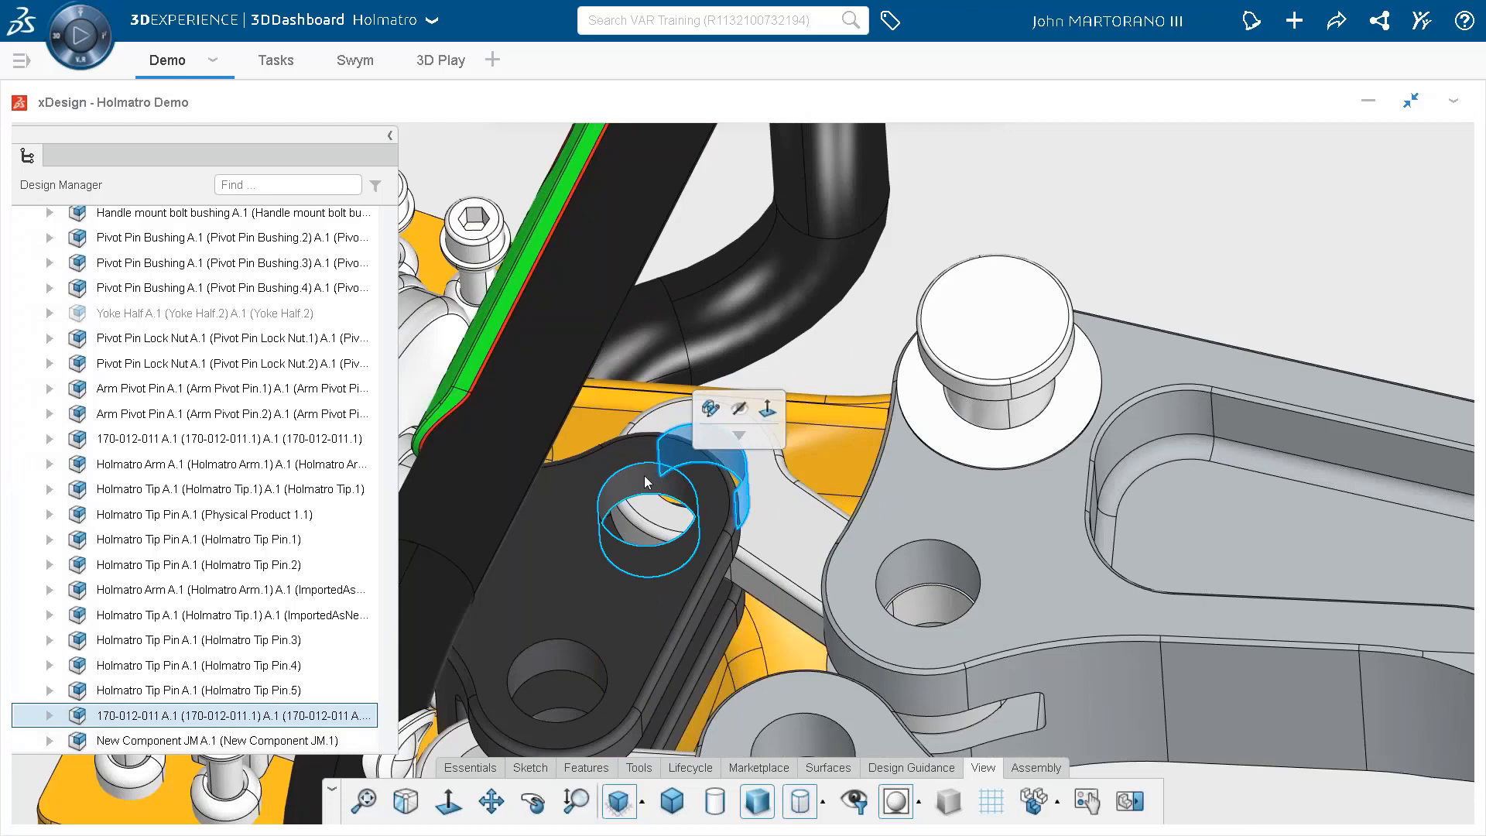
pyautogui.keyDown('ctrl'); pyautogui.click(643, 476); pyautogui.keyUp('ctrl')
pyautogui.click(664, 490)
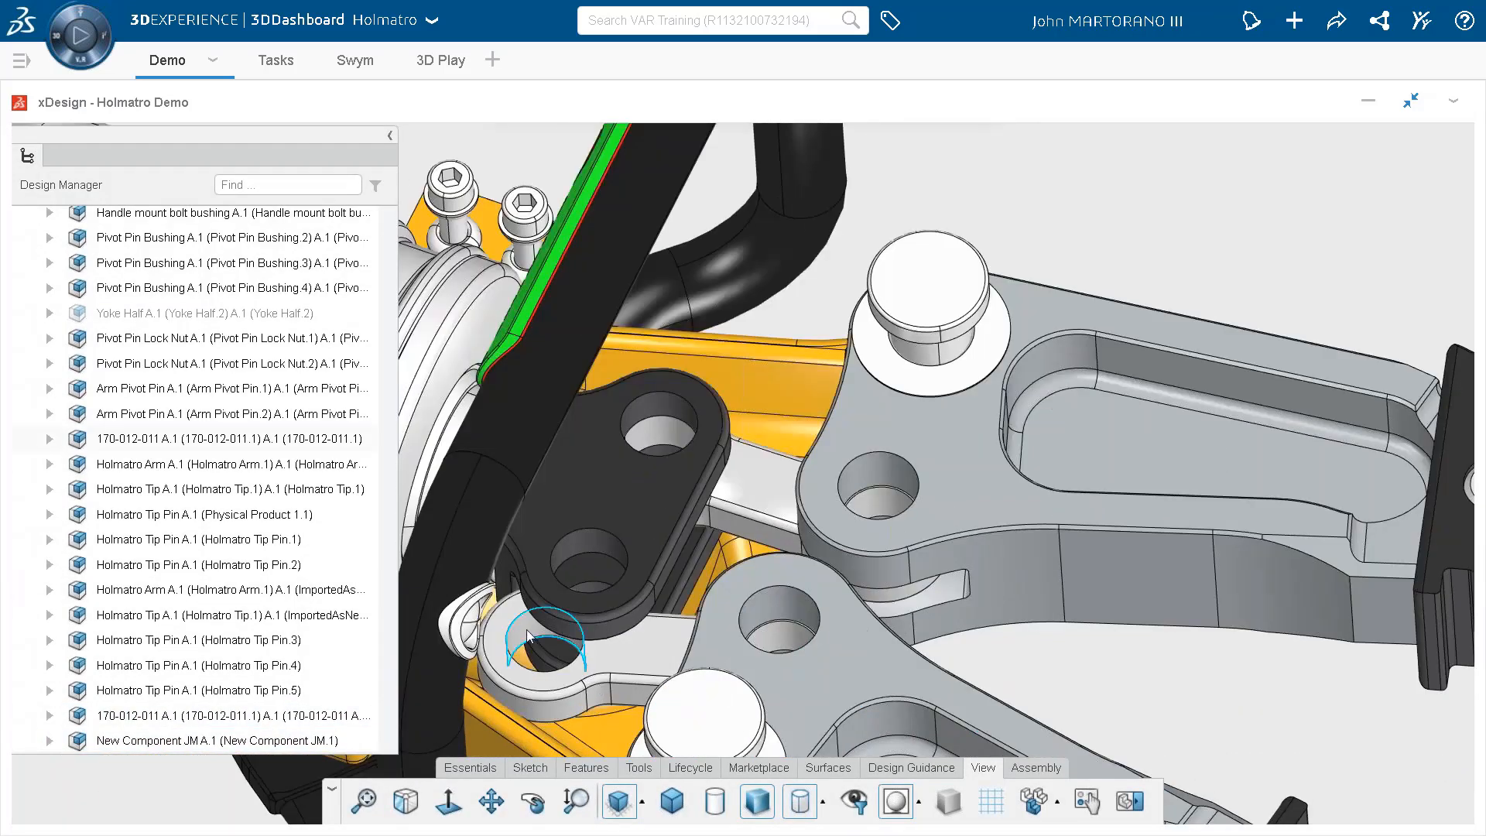
# Mate the hole of the near 170-012-011 link concentric with the clevis's remaining pin hole.
pyautogui.click(533, 631)
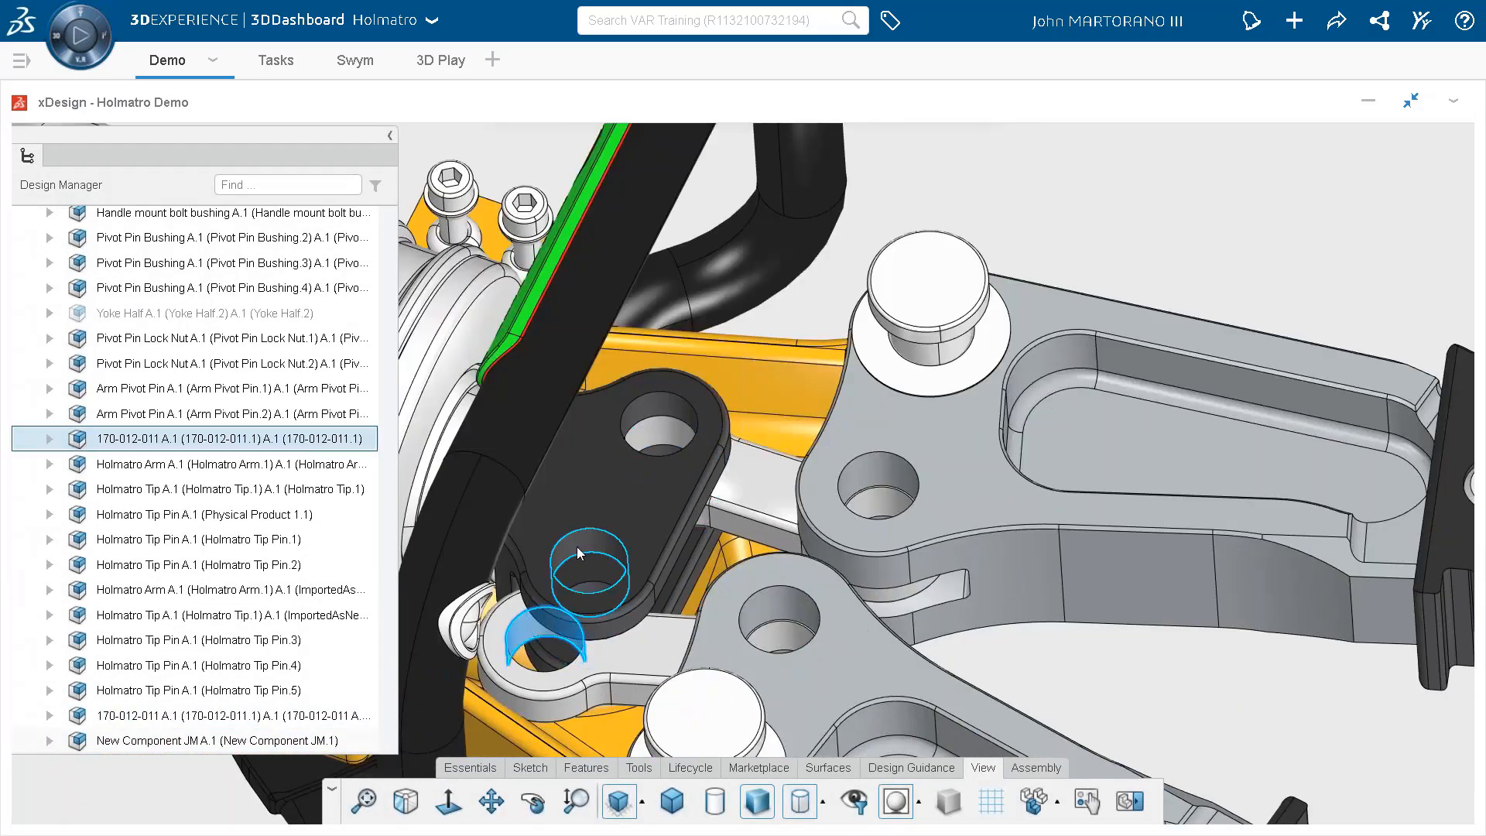
pyautogui.click(578, 553)
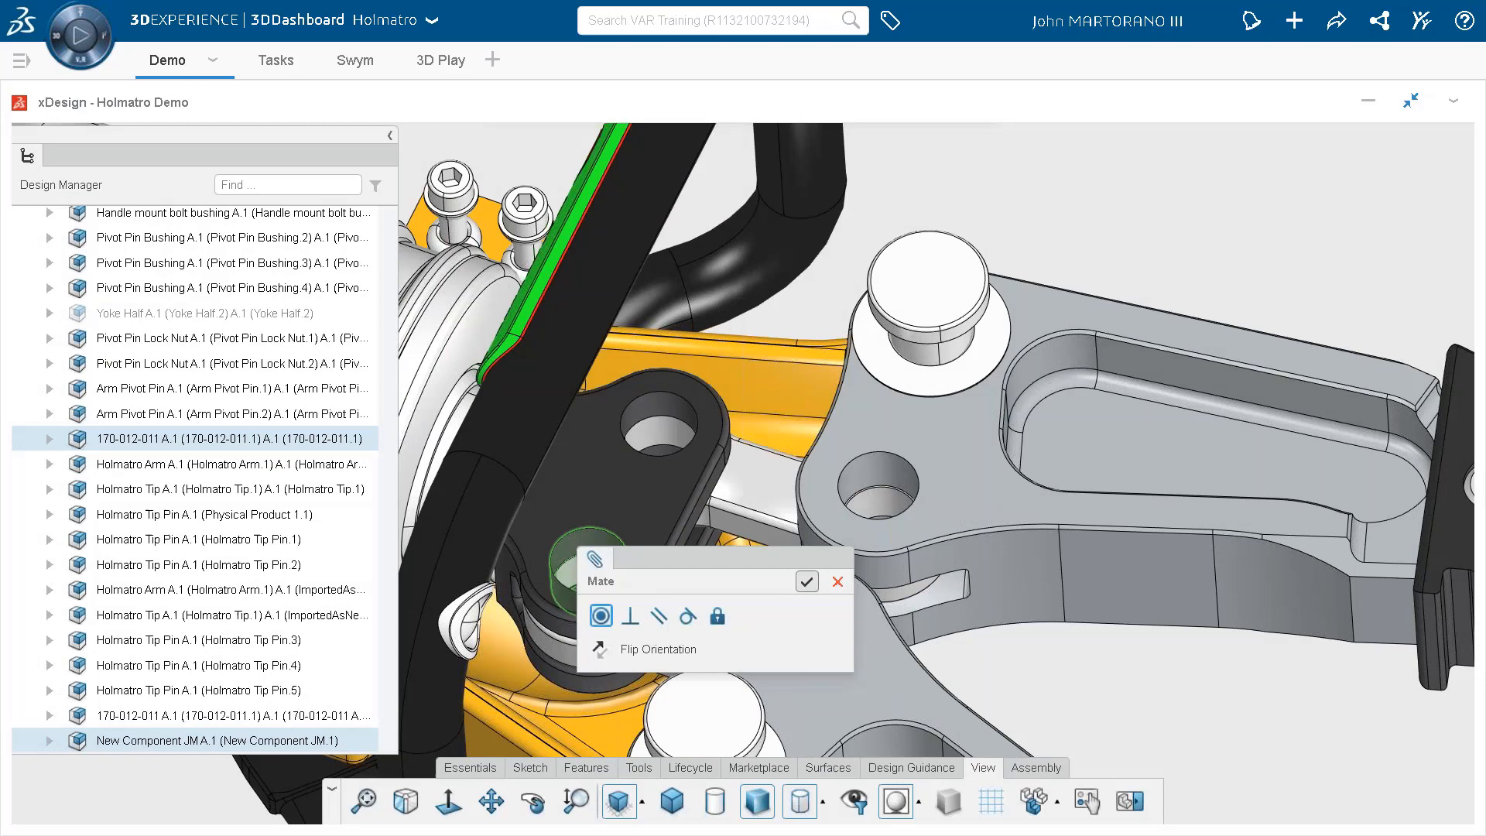
pyautogui.click(806, 584)
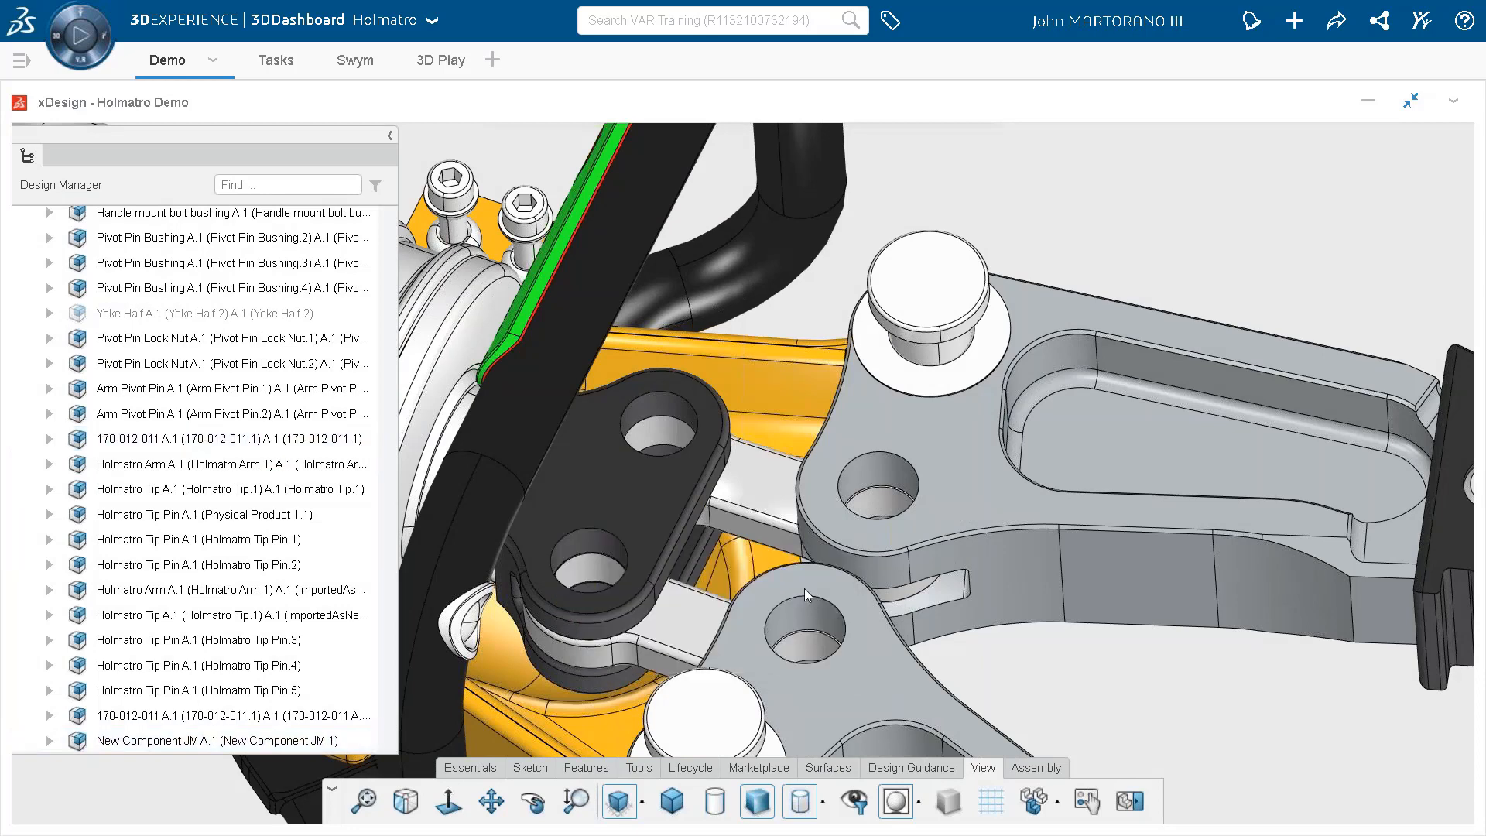
# Move the plunger back along its axis to test the clevis, link and arm motion, then inspect the linkage.
pyautogui.scroll(1, 764, 633)
pyautogui.scroll(3, 759, 542)
pyautogui.moveTo(763, 527)
pyautogui.mouseDown(button='middle')
pyautogui.moveTo(766, 573)
pyautogui.moveTo(751, 548)
pyautogui.mouseUp(button='middle')
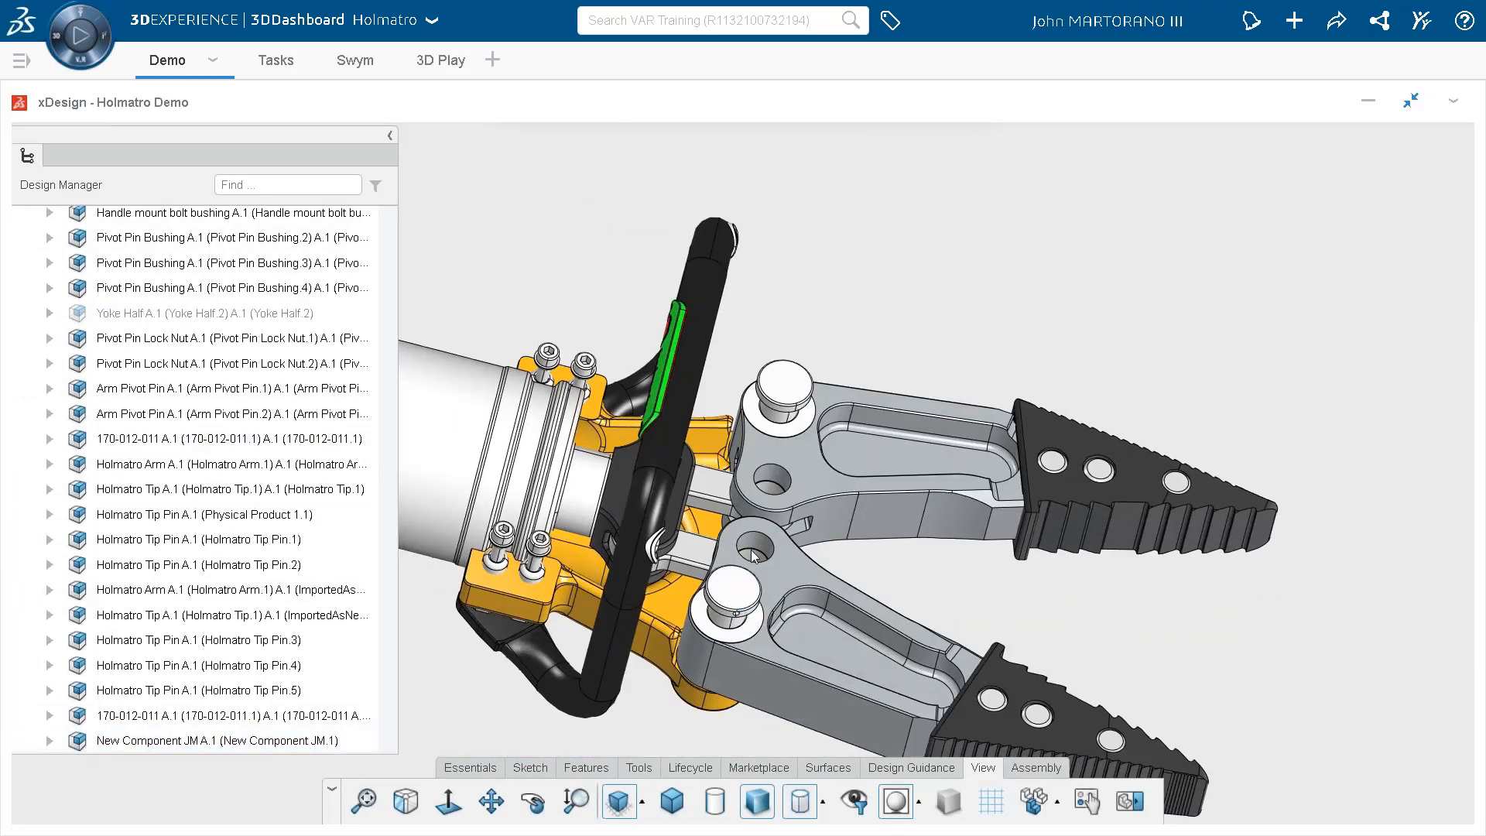
pyautogui.scroll(1, 699, 514)
pyautogui.scroll(-3, 661, 511)
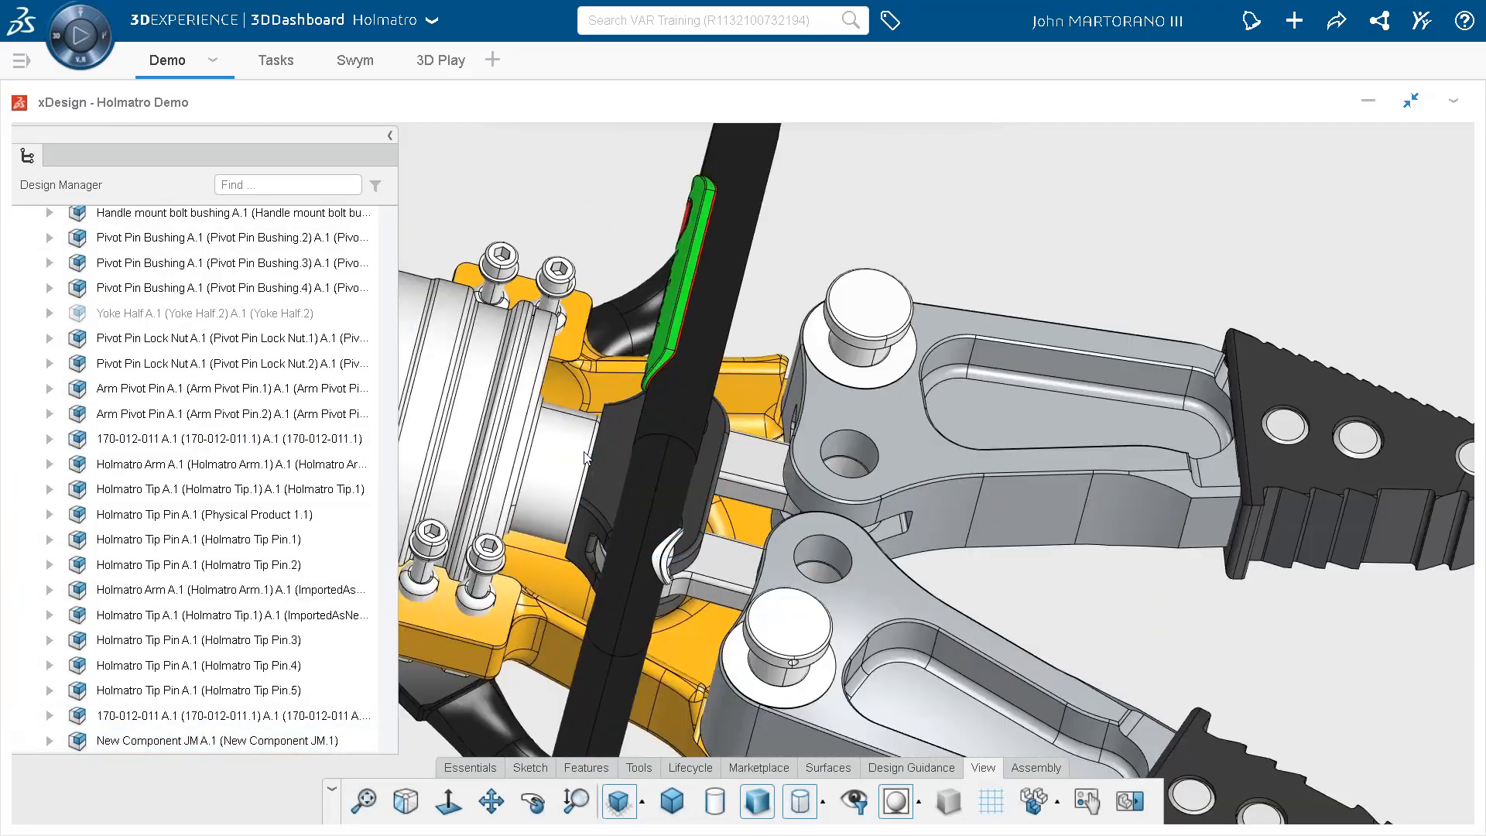
pyautogui.moveTo(582, 454)
pyautogui.mouseDown()
pyautogui.moveTo(565, 452)
pyautogui.moveTo(620, 469)
pyautogui.moveTo(574, 466)
pyautogui.mouseUp()
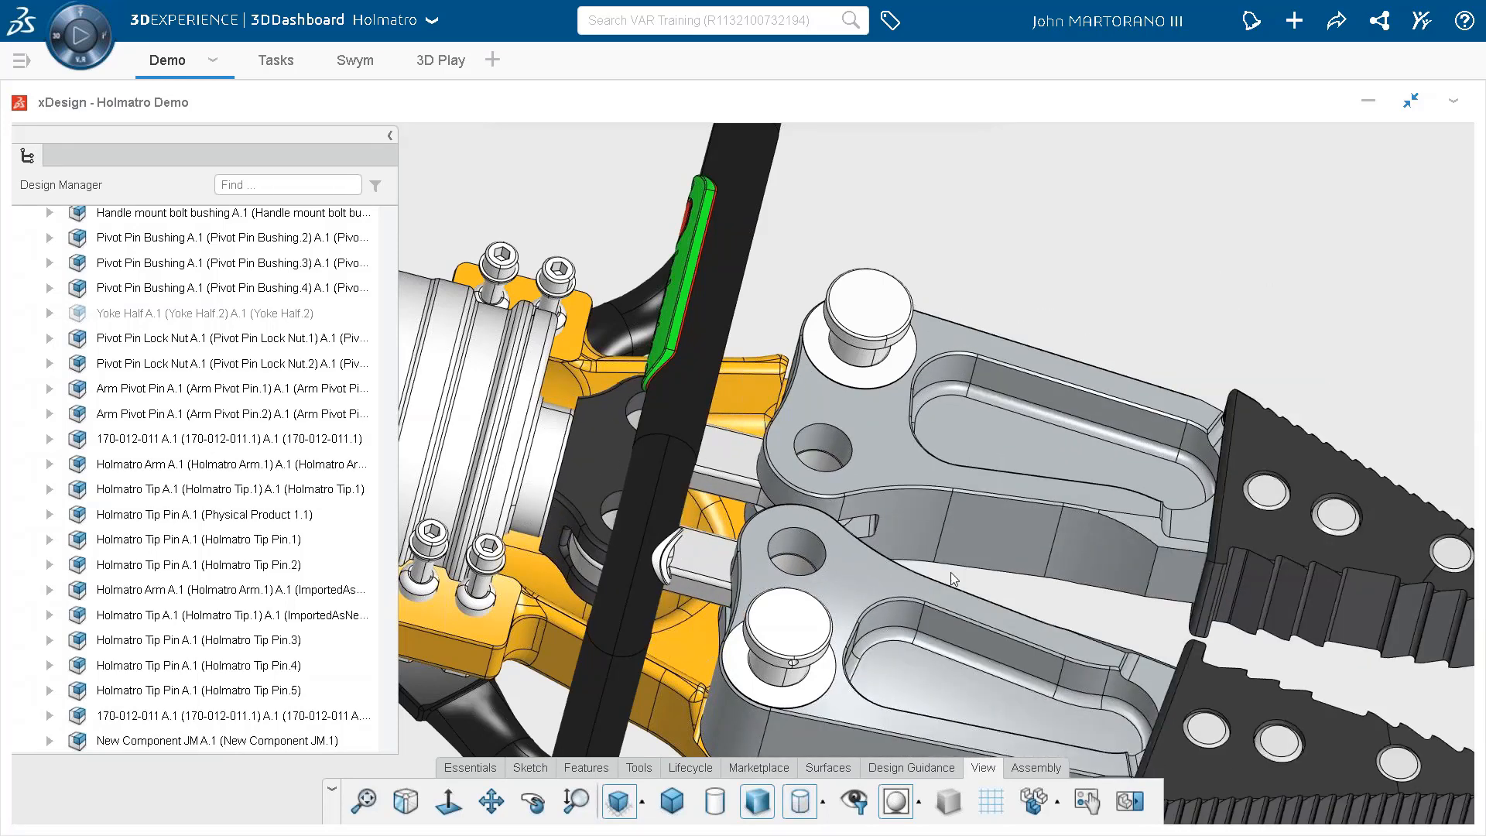
pyautogui.moveTo(955, 555); pyautogui.dragTo(763, 565, button='middle')
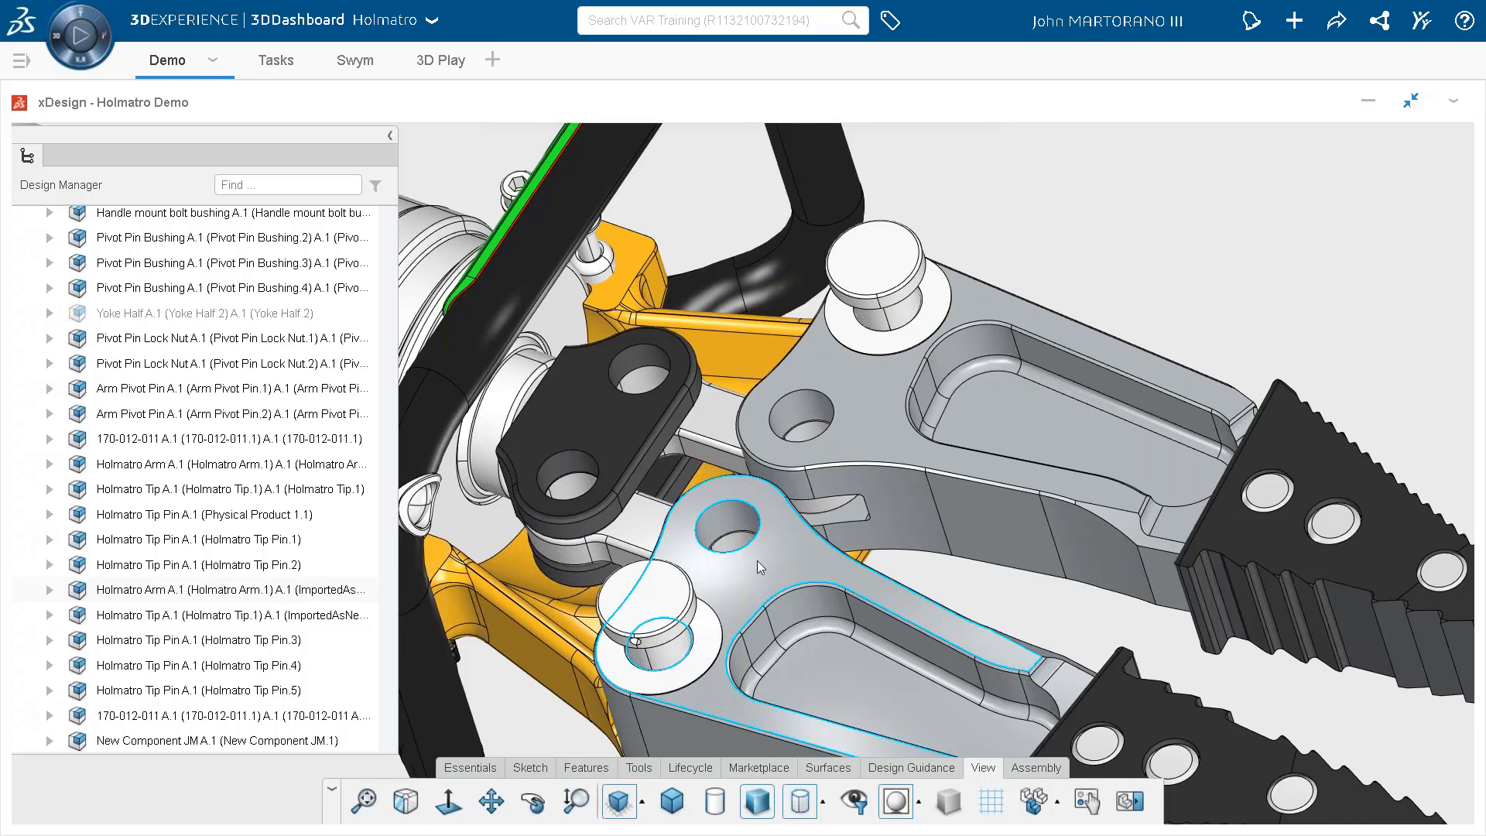
# Search the platform for "pin 4x" and insert the pin component into the spreader assembly near the clevis and arms.
pyautogui.click(670, 19)
pyautogui.click(660, 78)
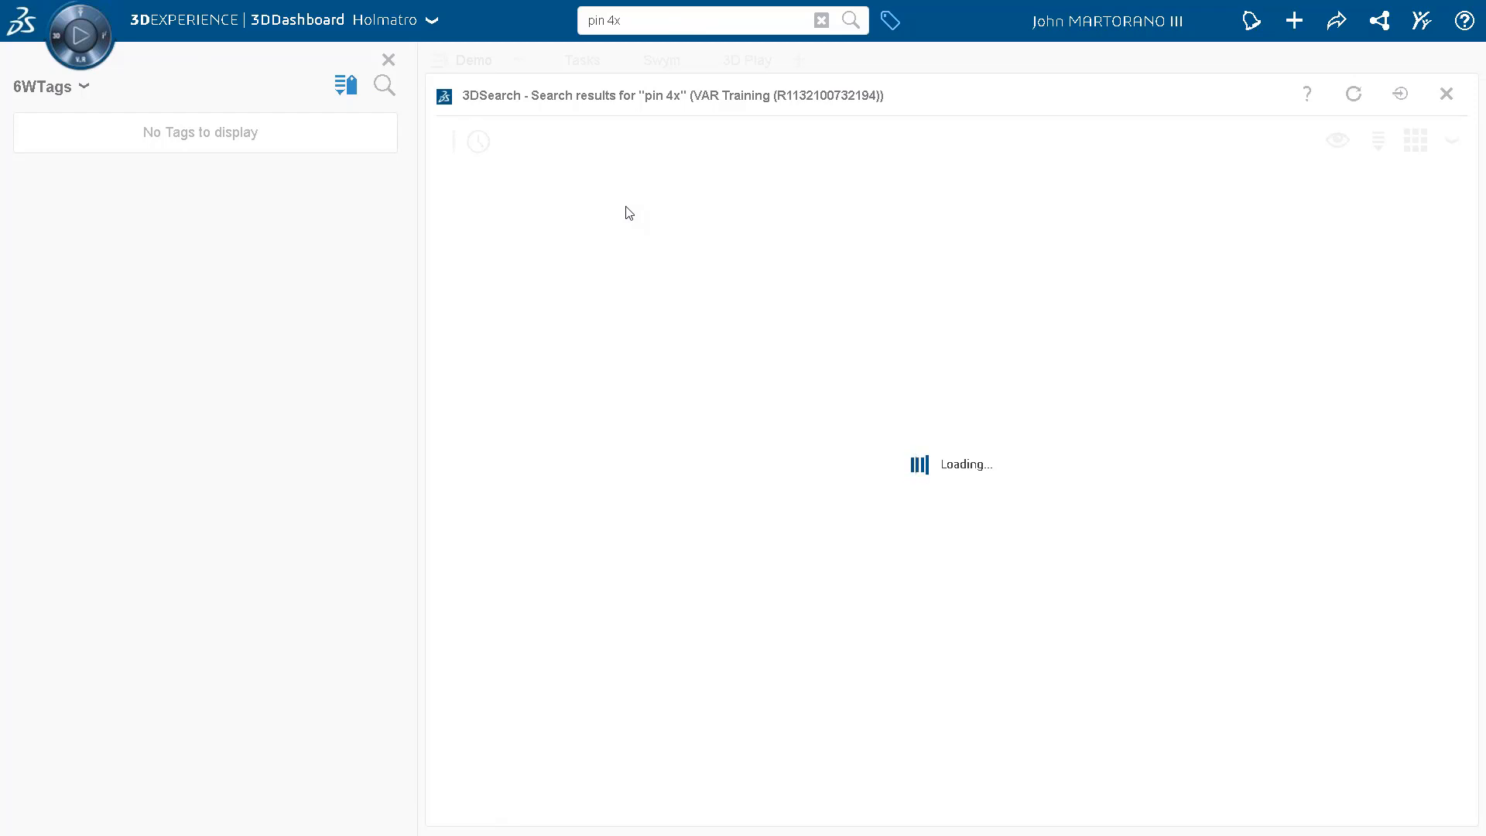
pyautogui.moveTo(625, 214); pyautogui.dragTo(712, 426)
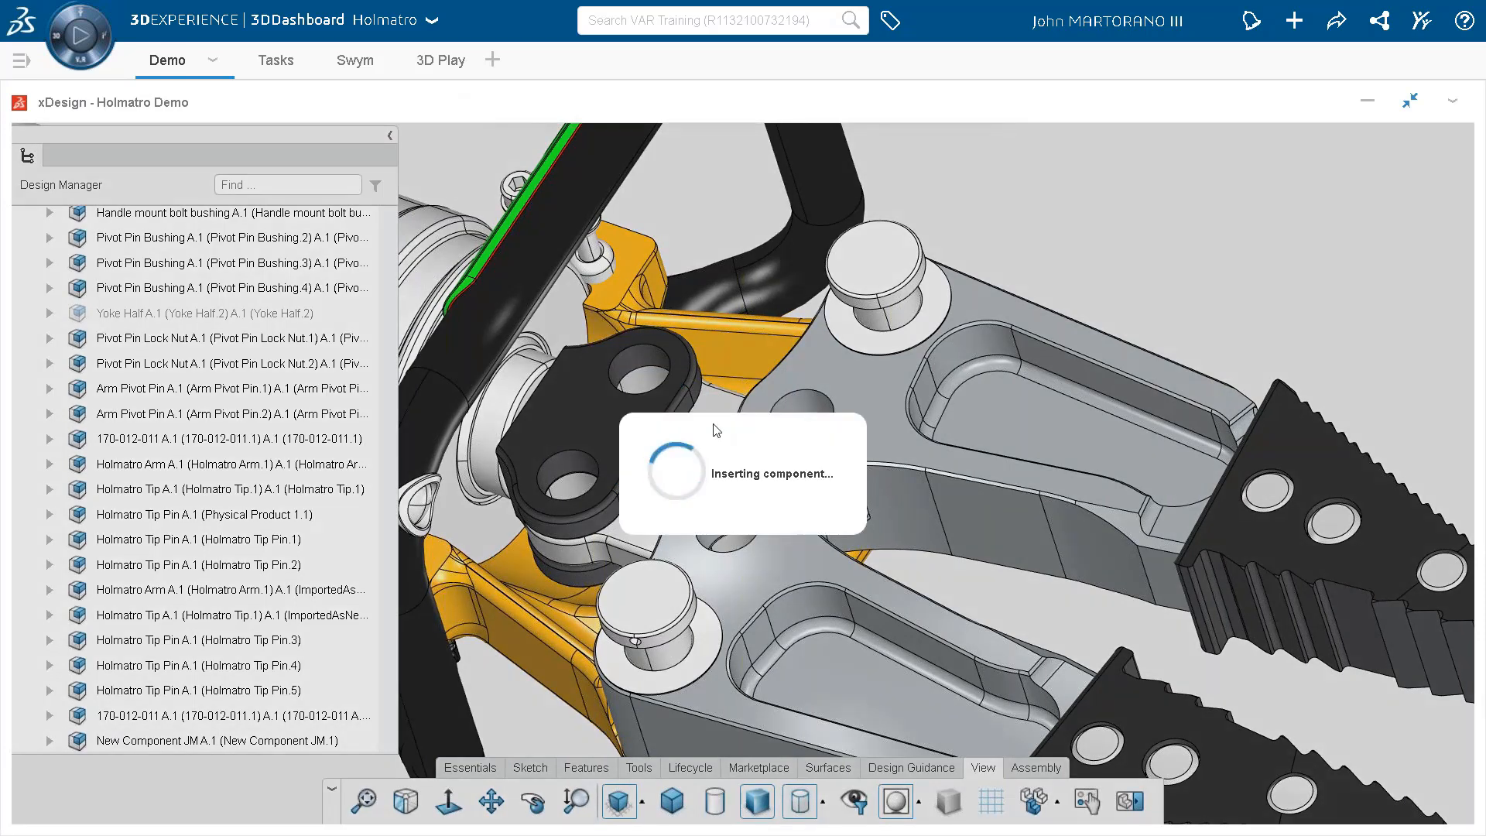